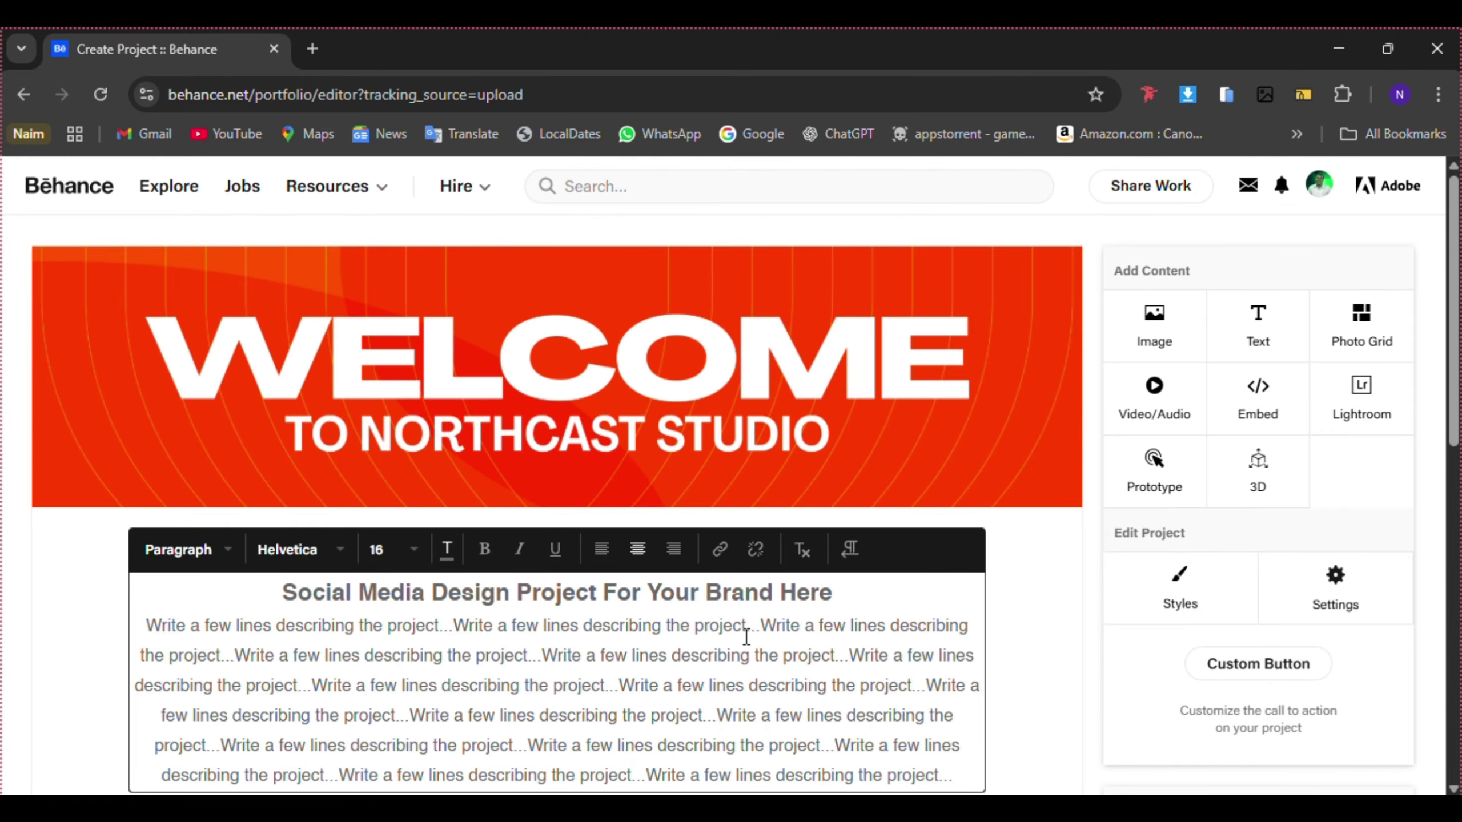
- Leave the text block and review the layout of the welcome banner and the project description
scroll(771, 567, down, 5)
click(547, 291)
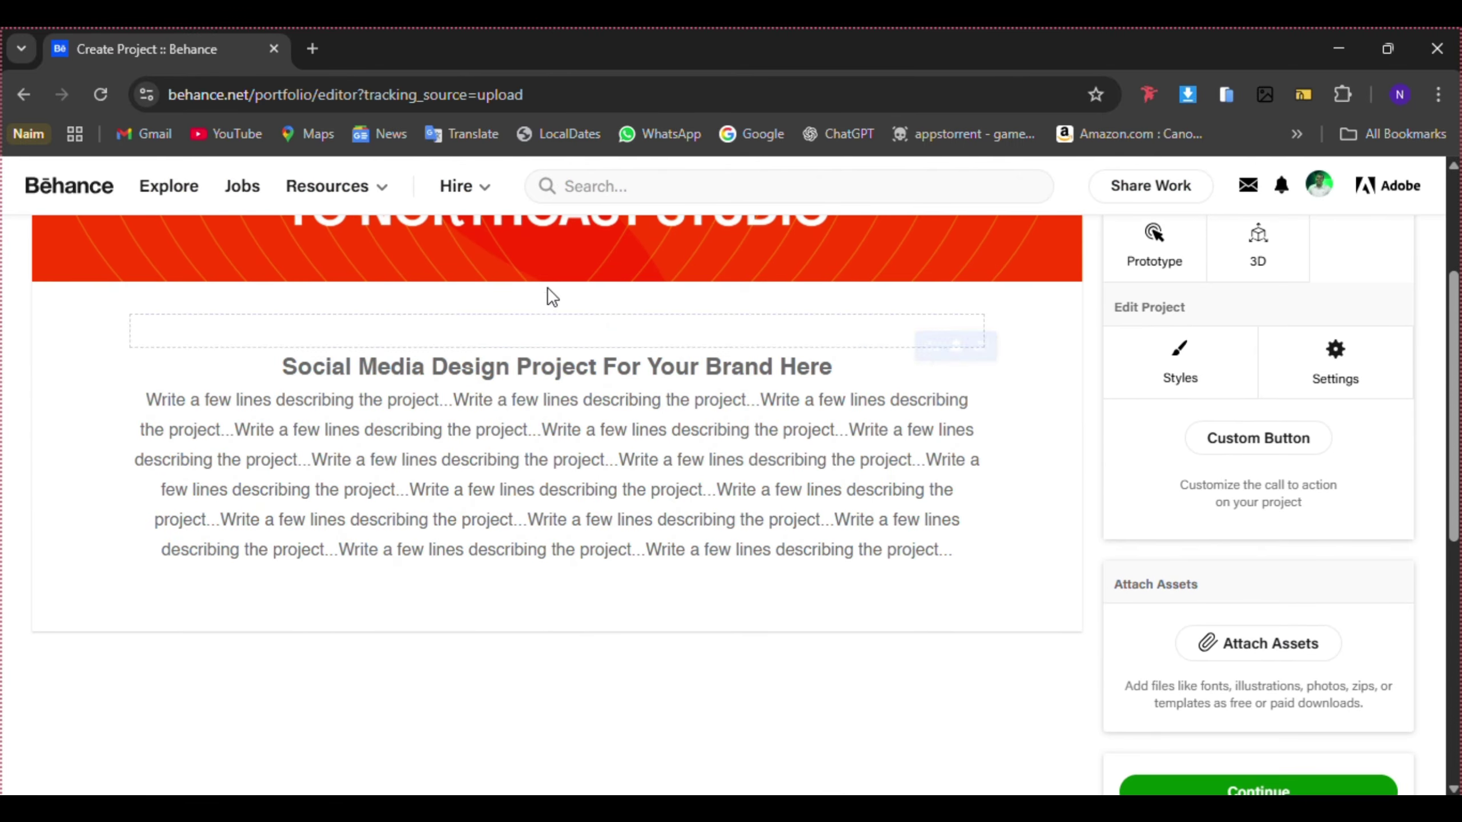
scroll(650, 532, up, 2)
scroll(650, 533, down, 1)
scroll(682, 398, up, 3)
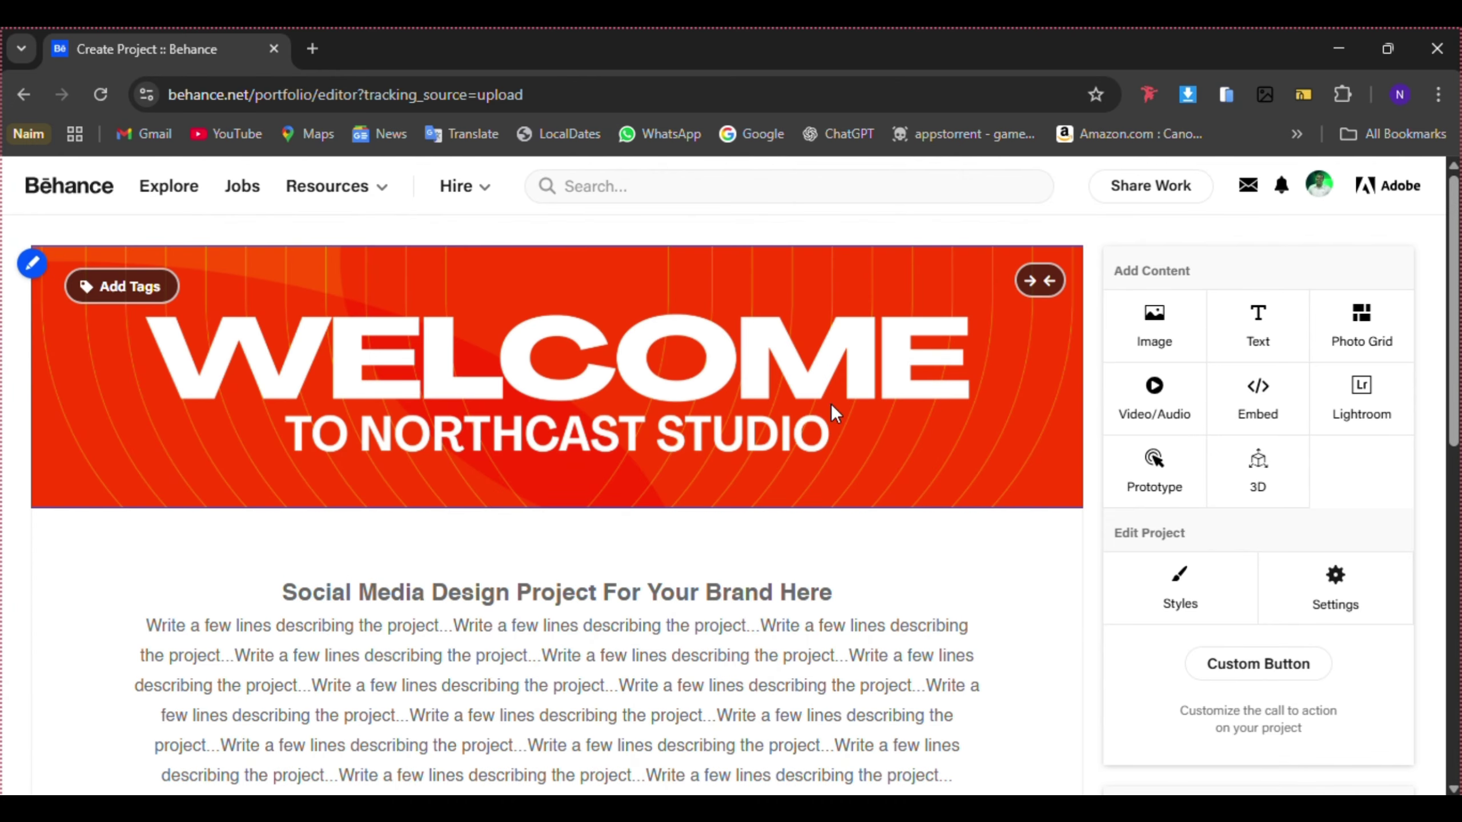
scroll(769, 599, down, 6)
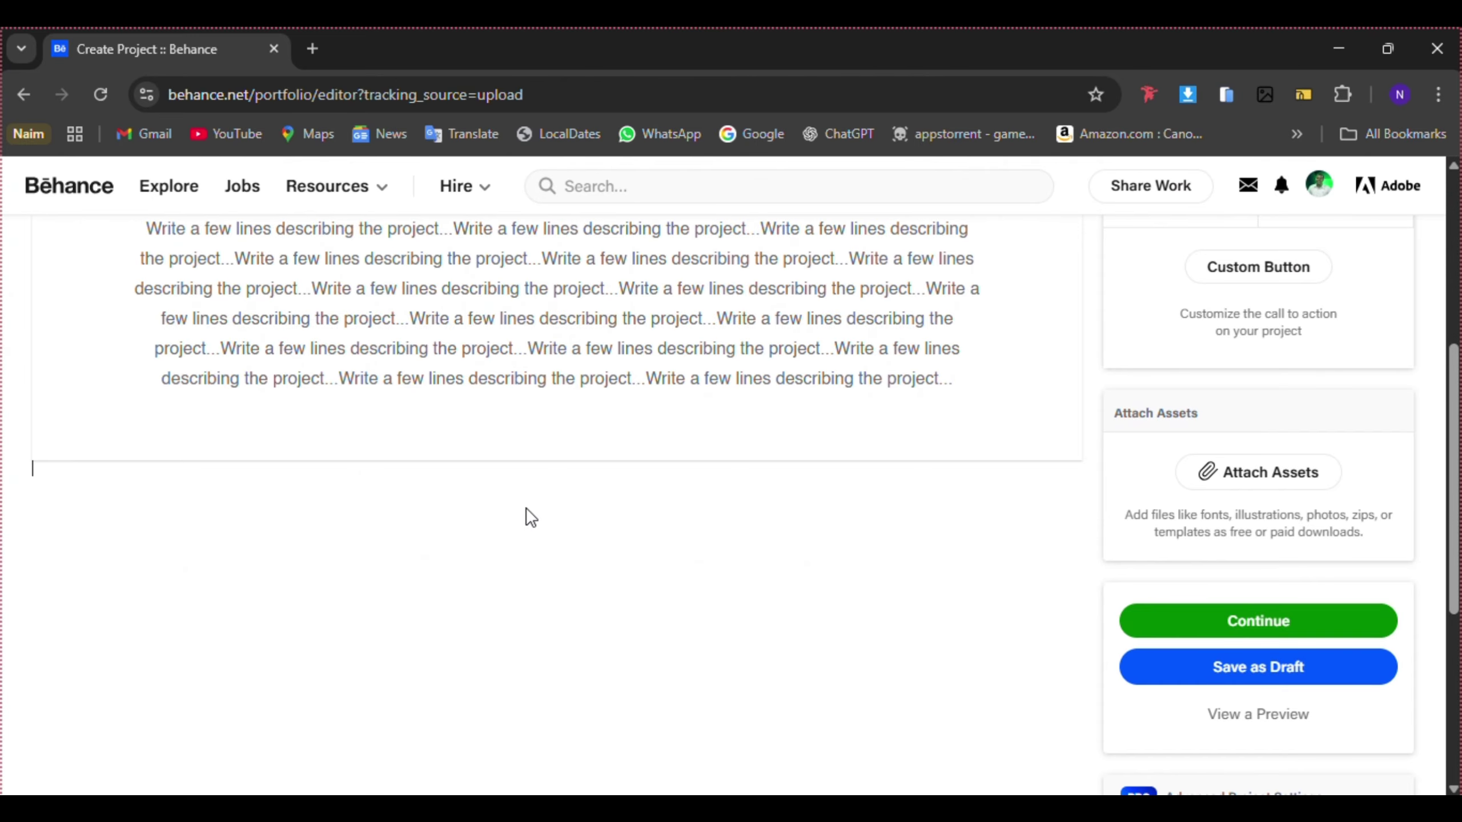
scroll(824, 610, up, 4)
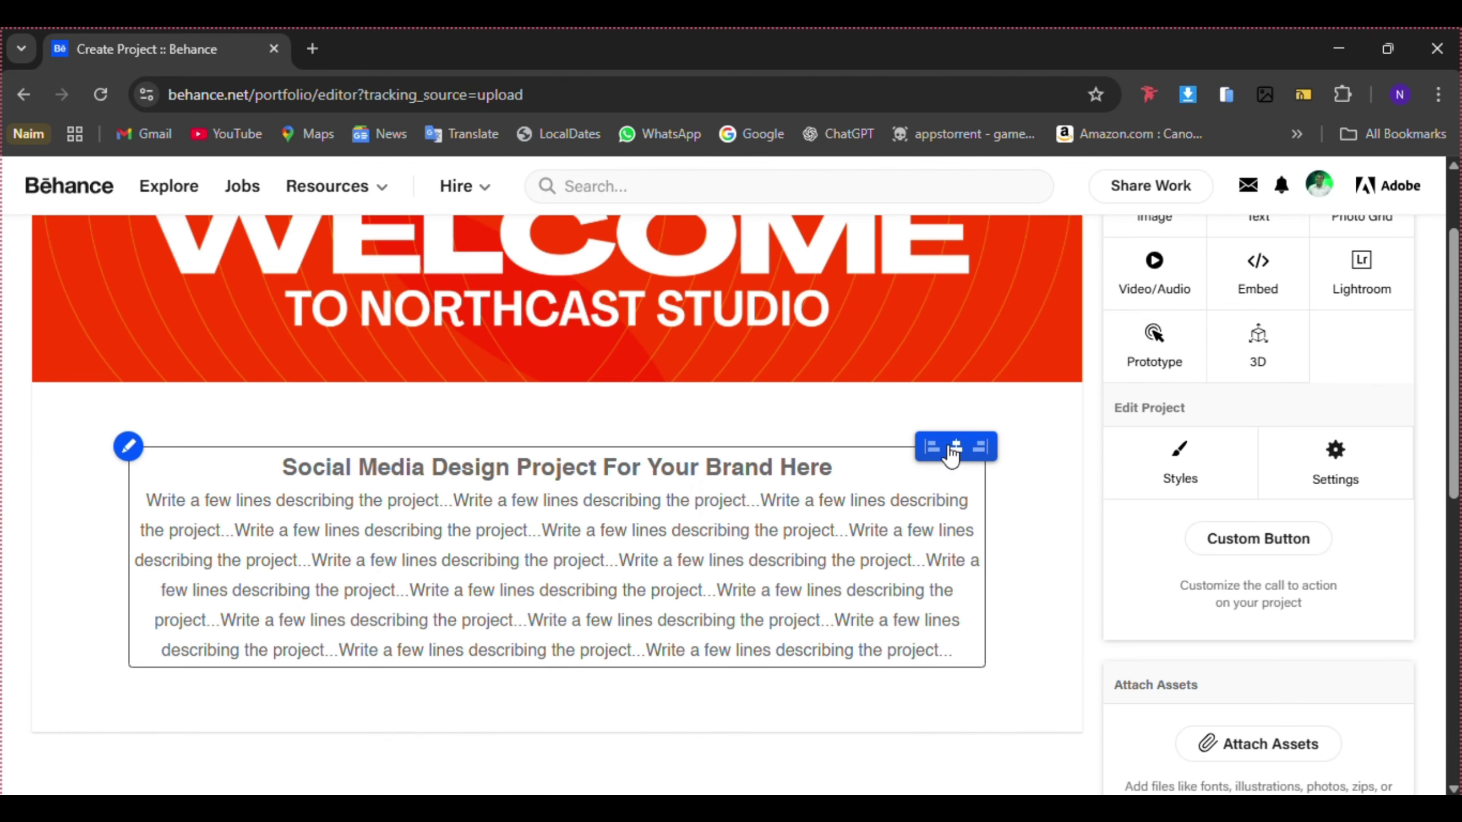
scroll(975, 460, up, 2)
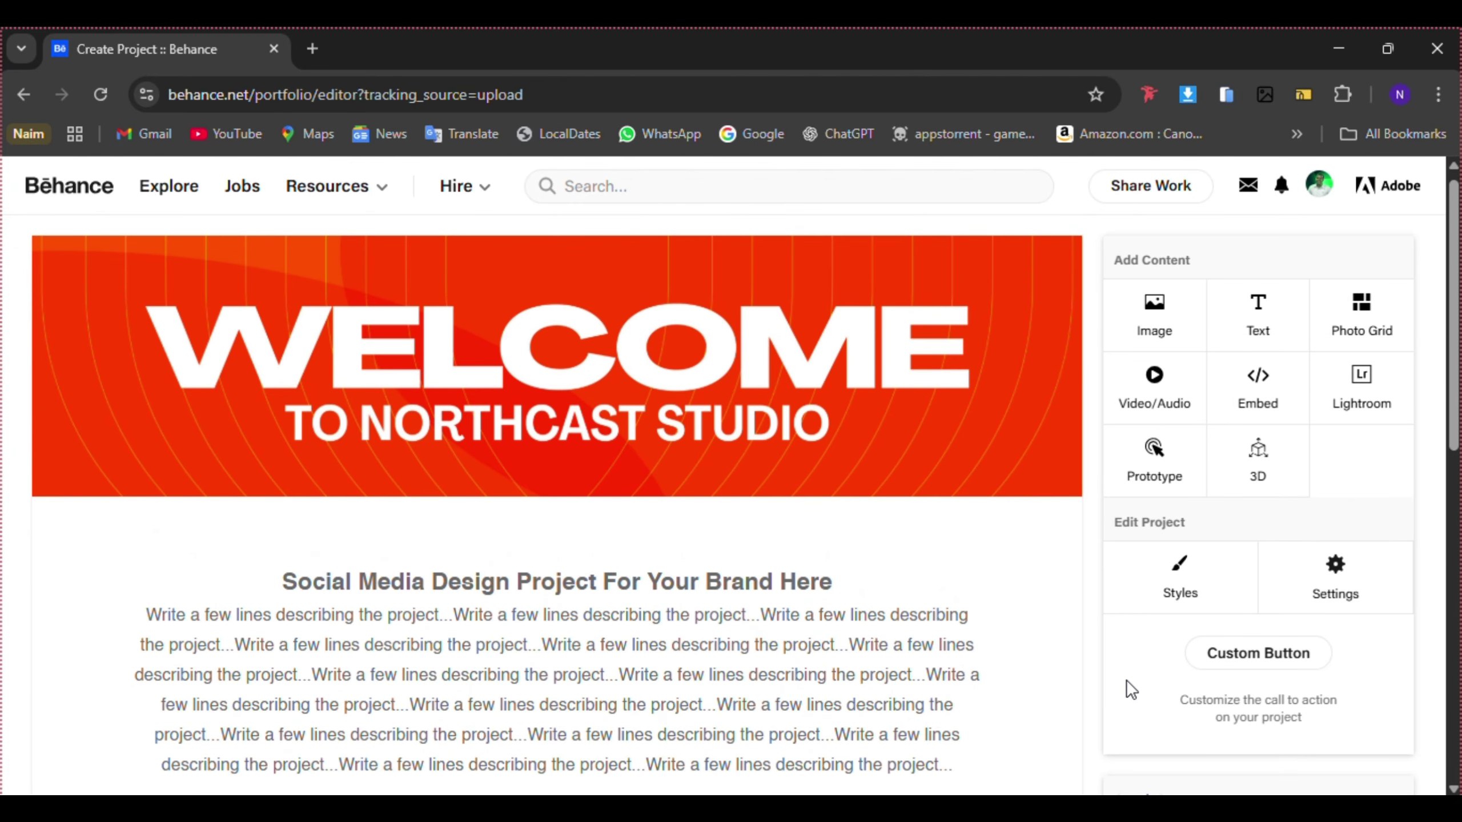
click(1174, 327)
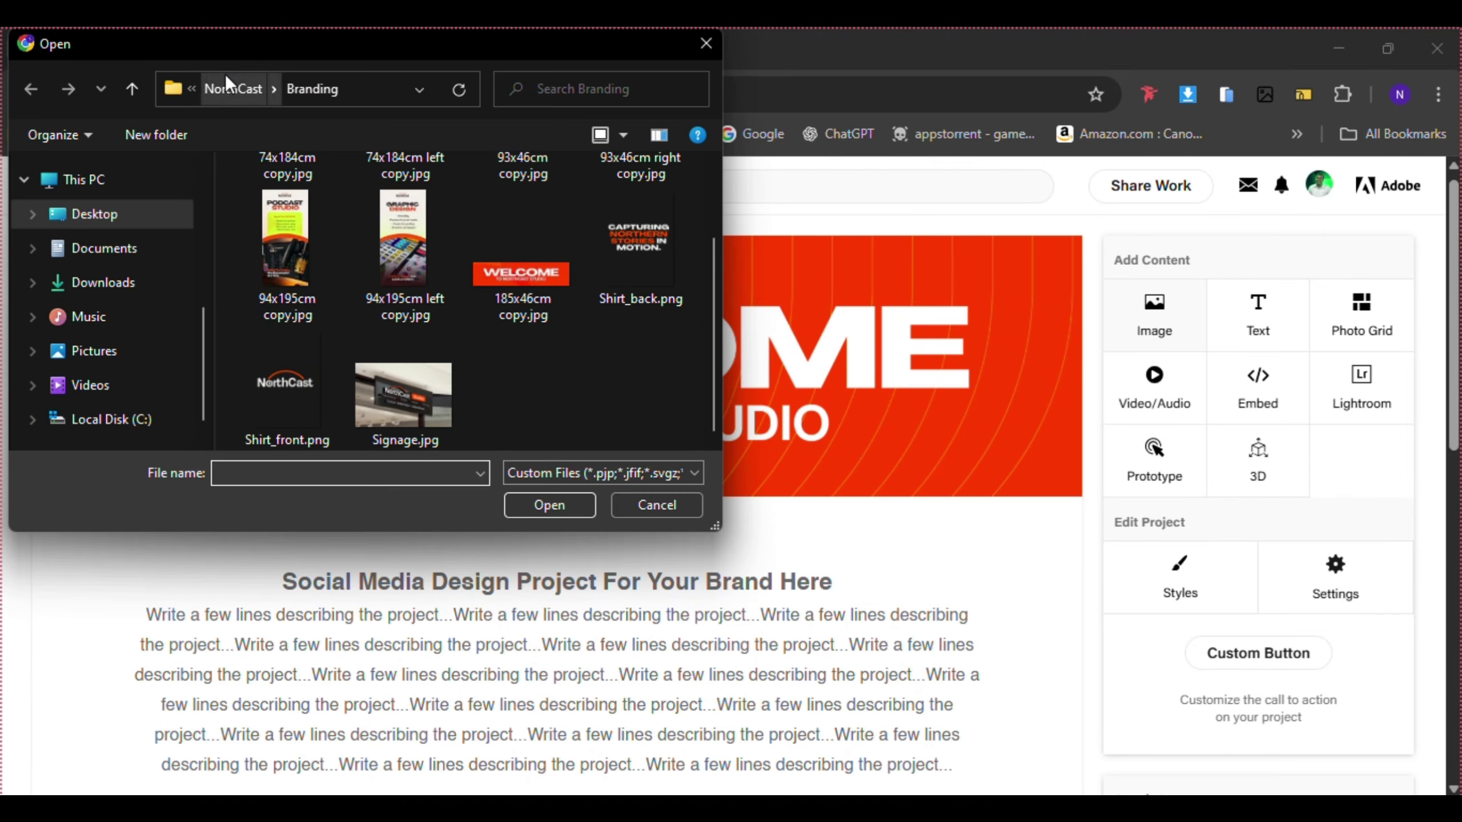
click(226, 78)
scroll(461, 366, down, 3)
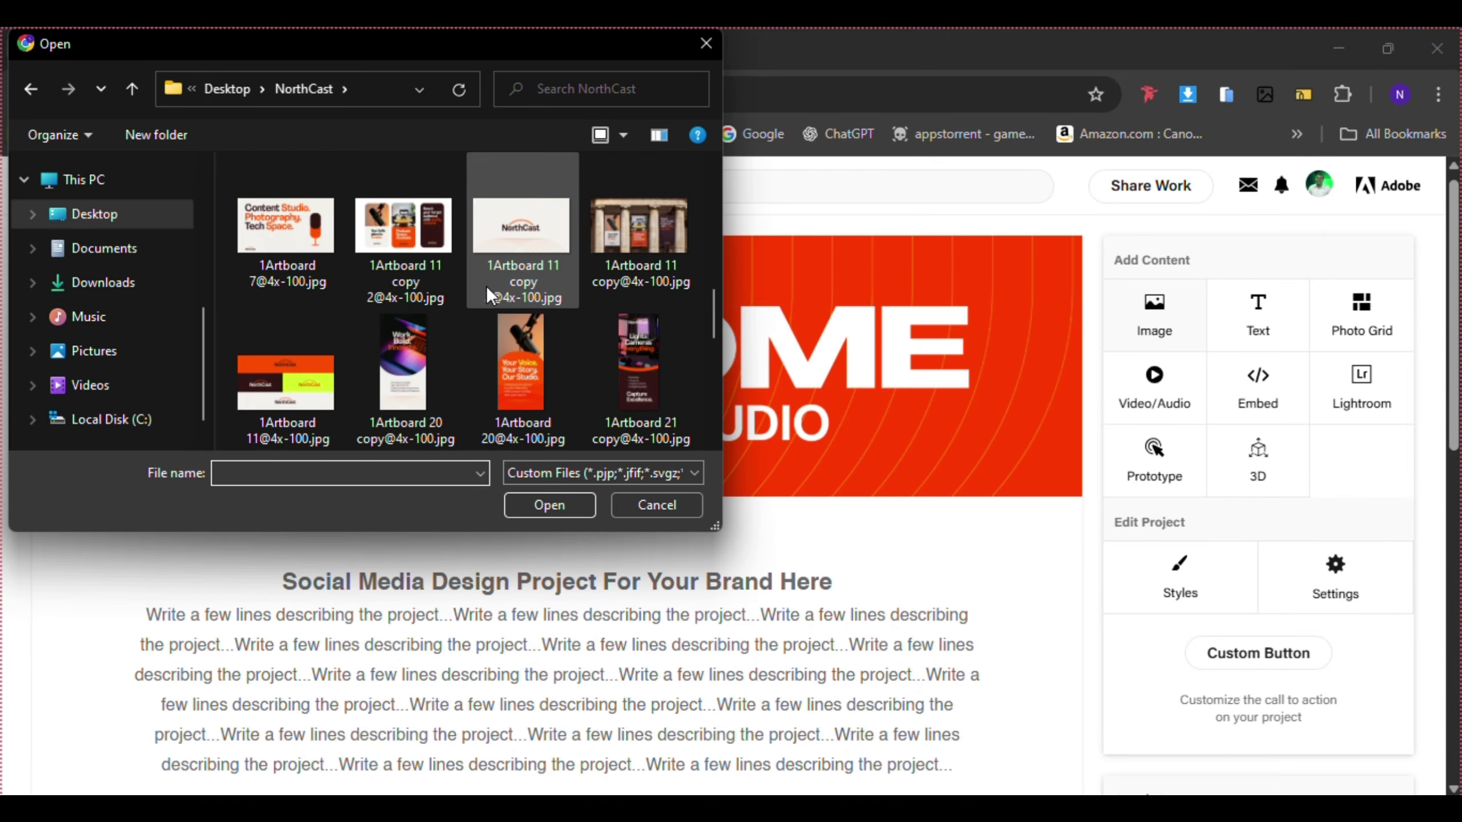
scroll(583, 210, up, 2)
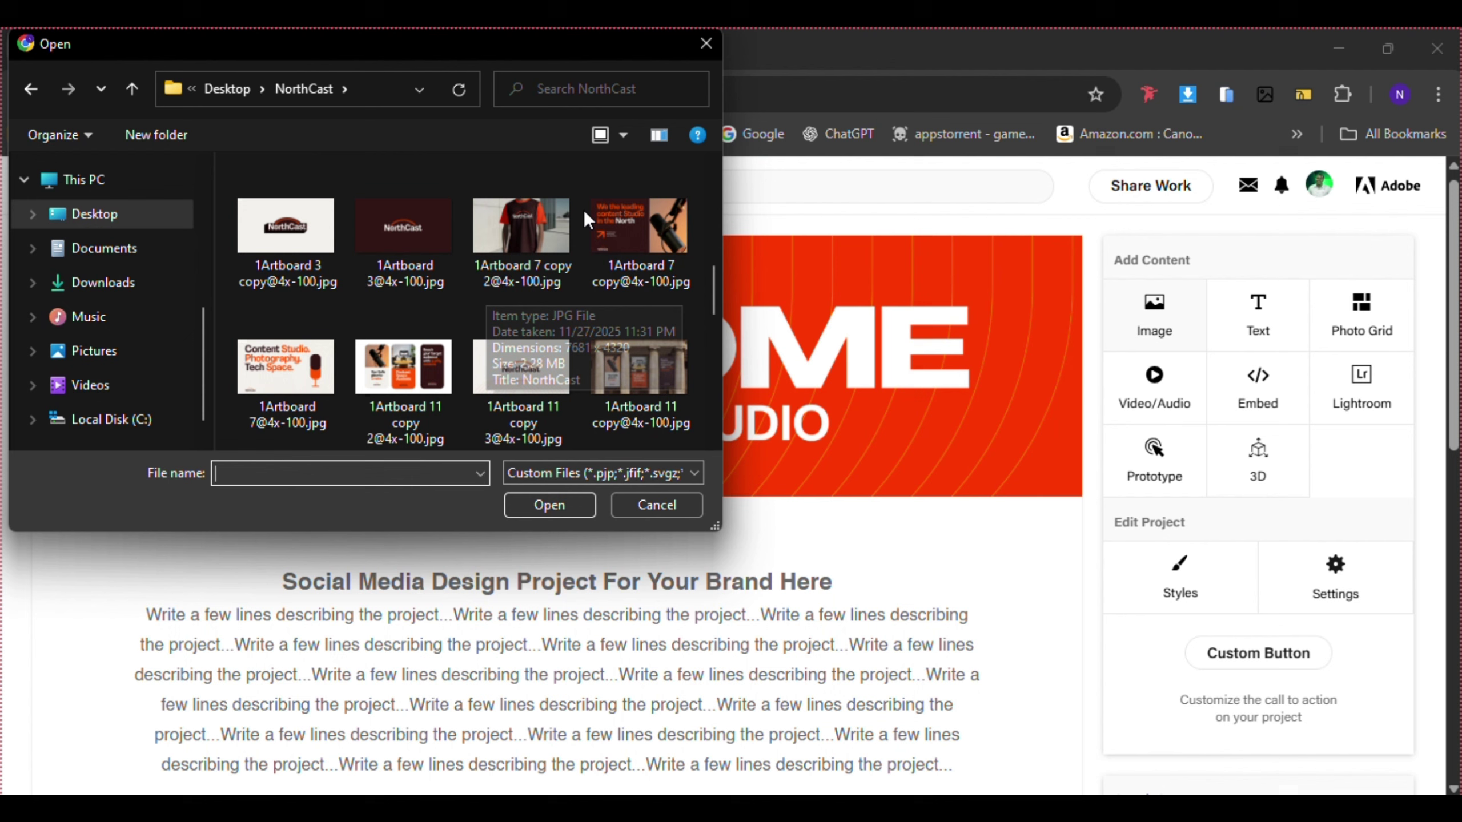
click(434, 230)
click(546, 500)
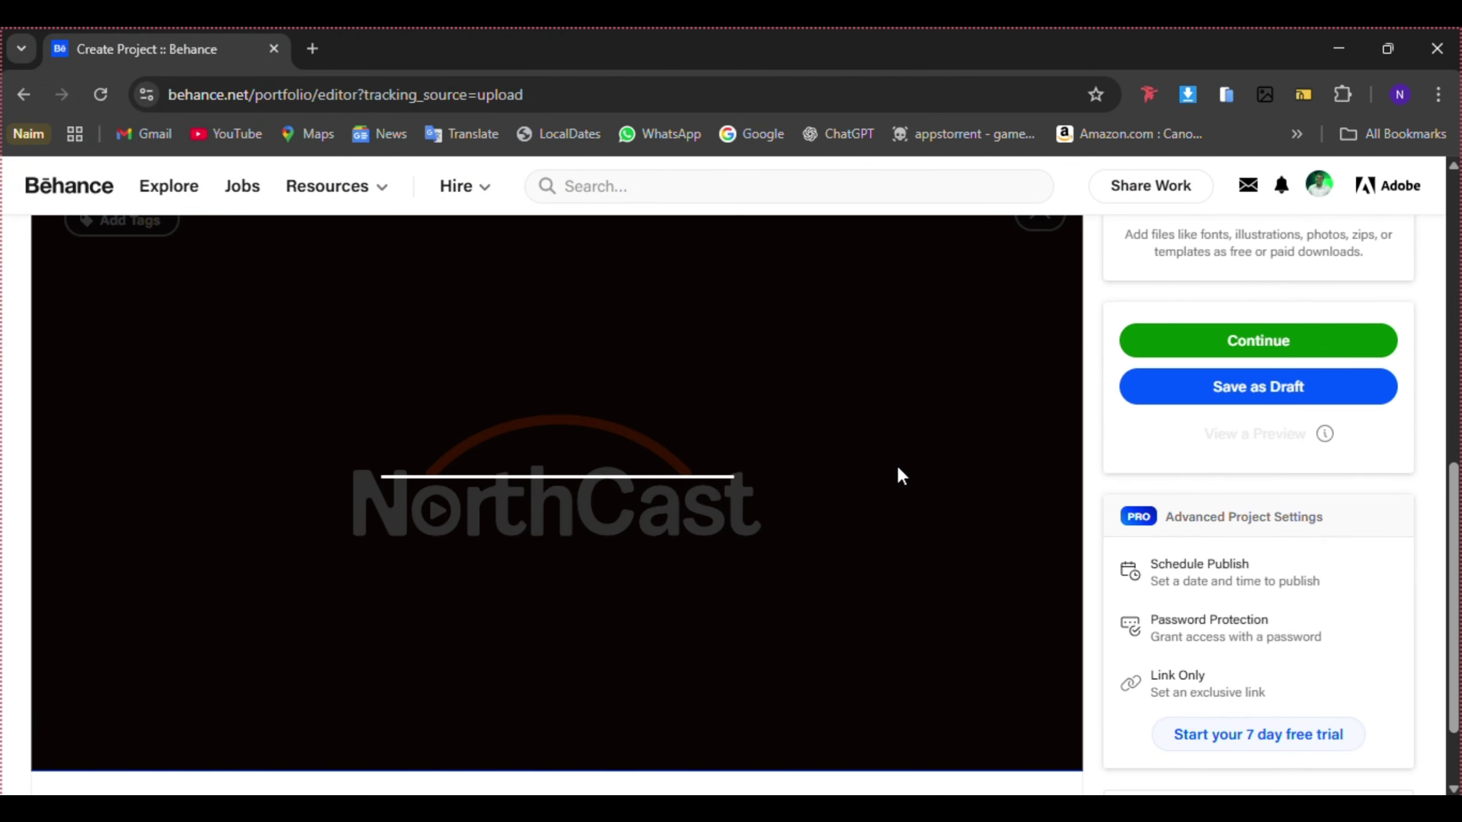
- Review how the welcome banner, description text and dark NorthCast logo image follow each other on the project page
scroll(654, 378, up, 4)
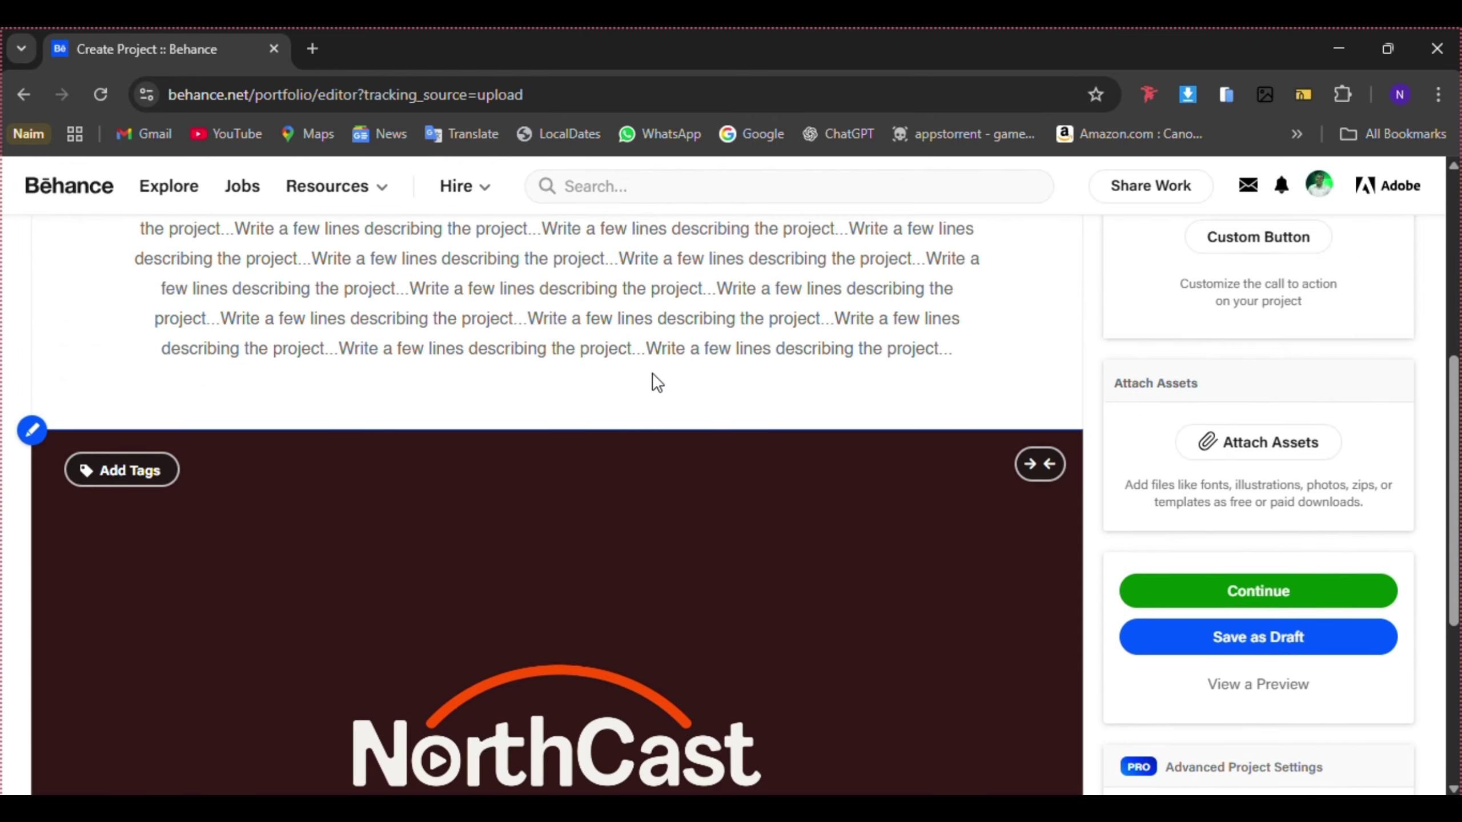
scroll(652, 372, up, 5)
scroll(531, 457, down, 5)
scroll(538, 467, up, 5)
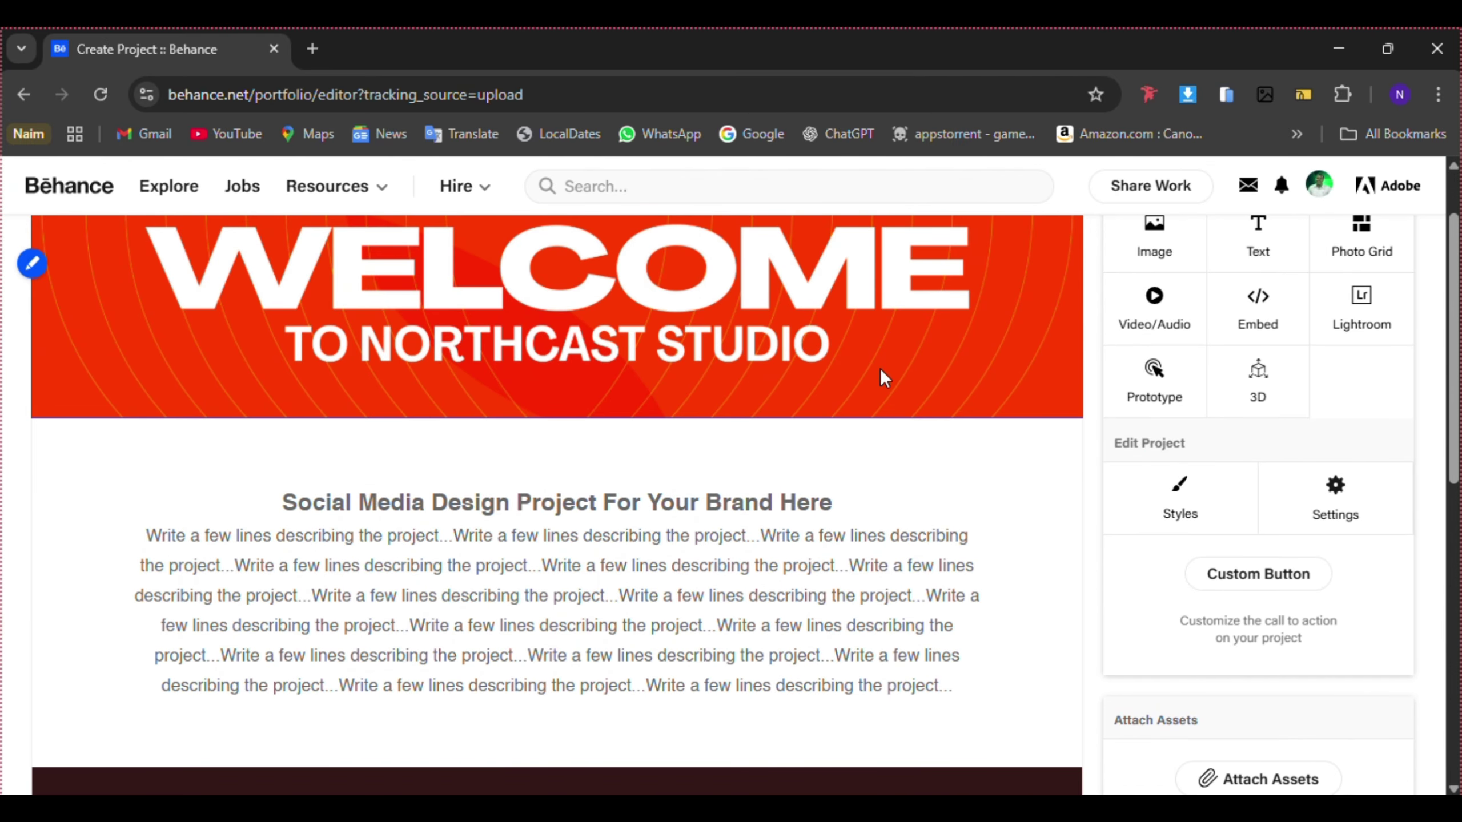
scroll(613, 547, down, 5)
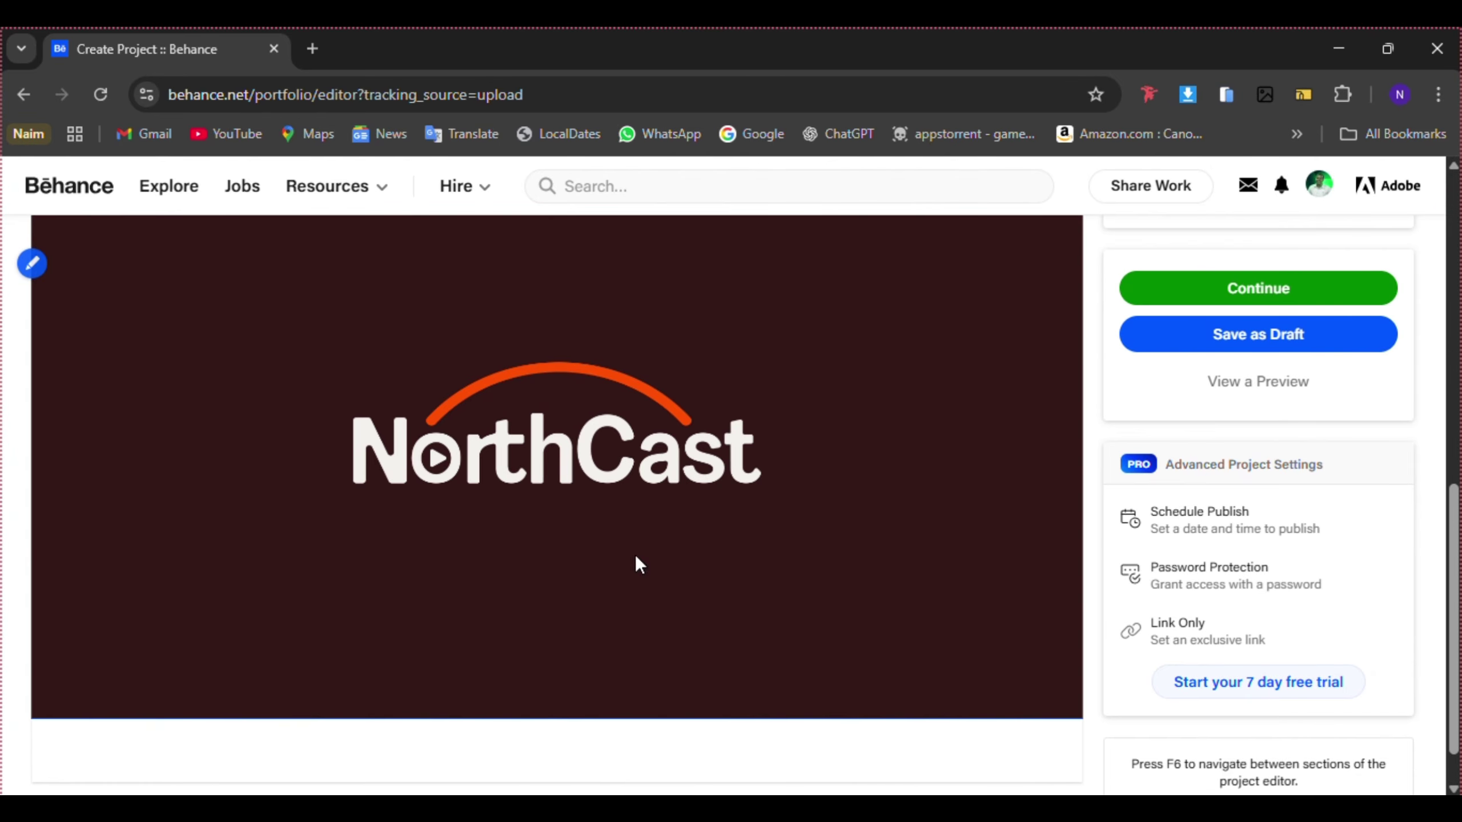
scroll(760, 369, up, 10)
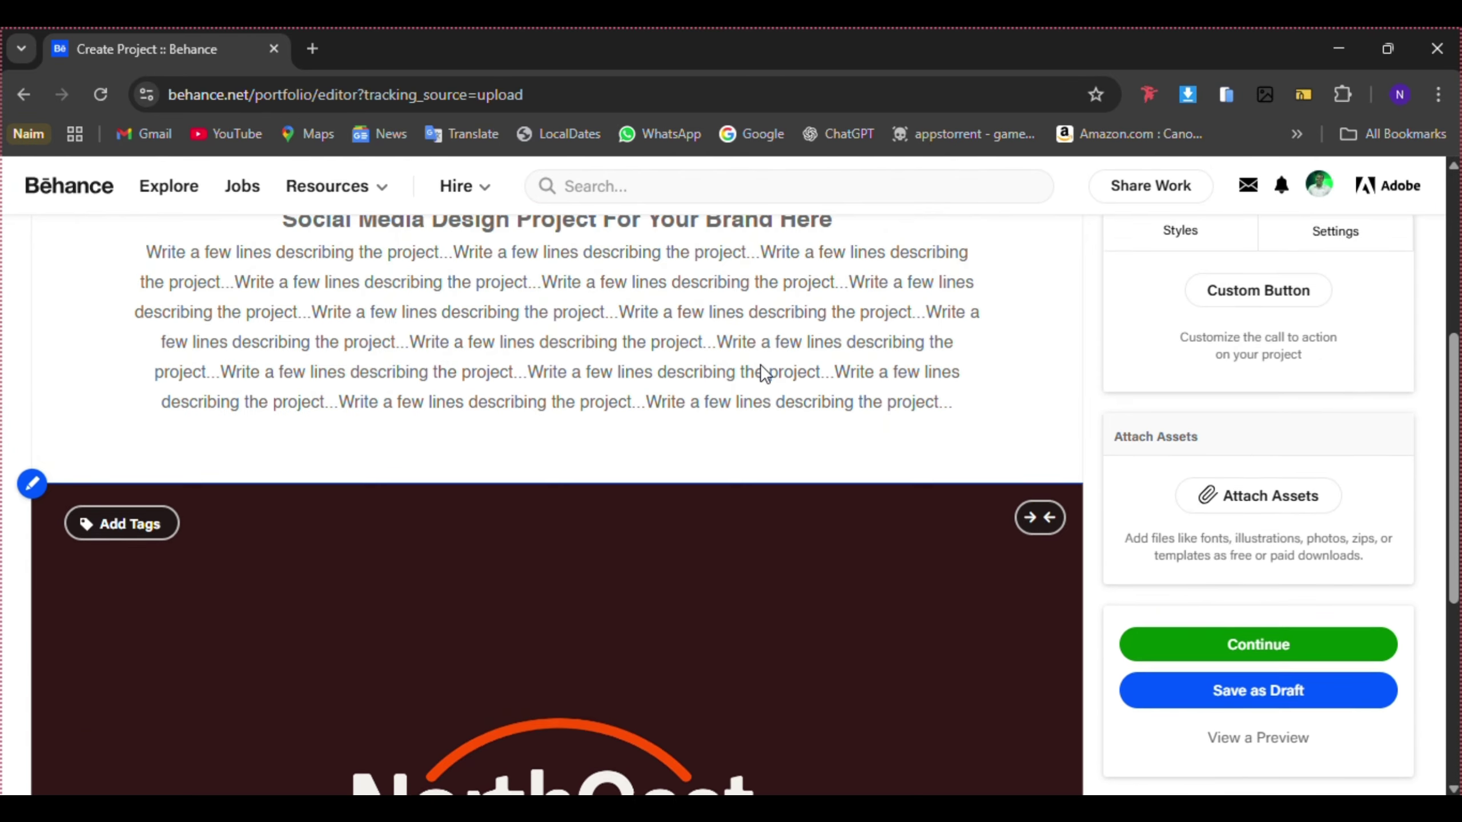
scroll(875, 515, down, 5)
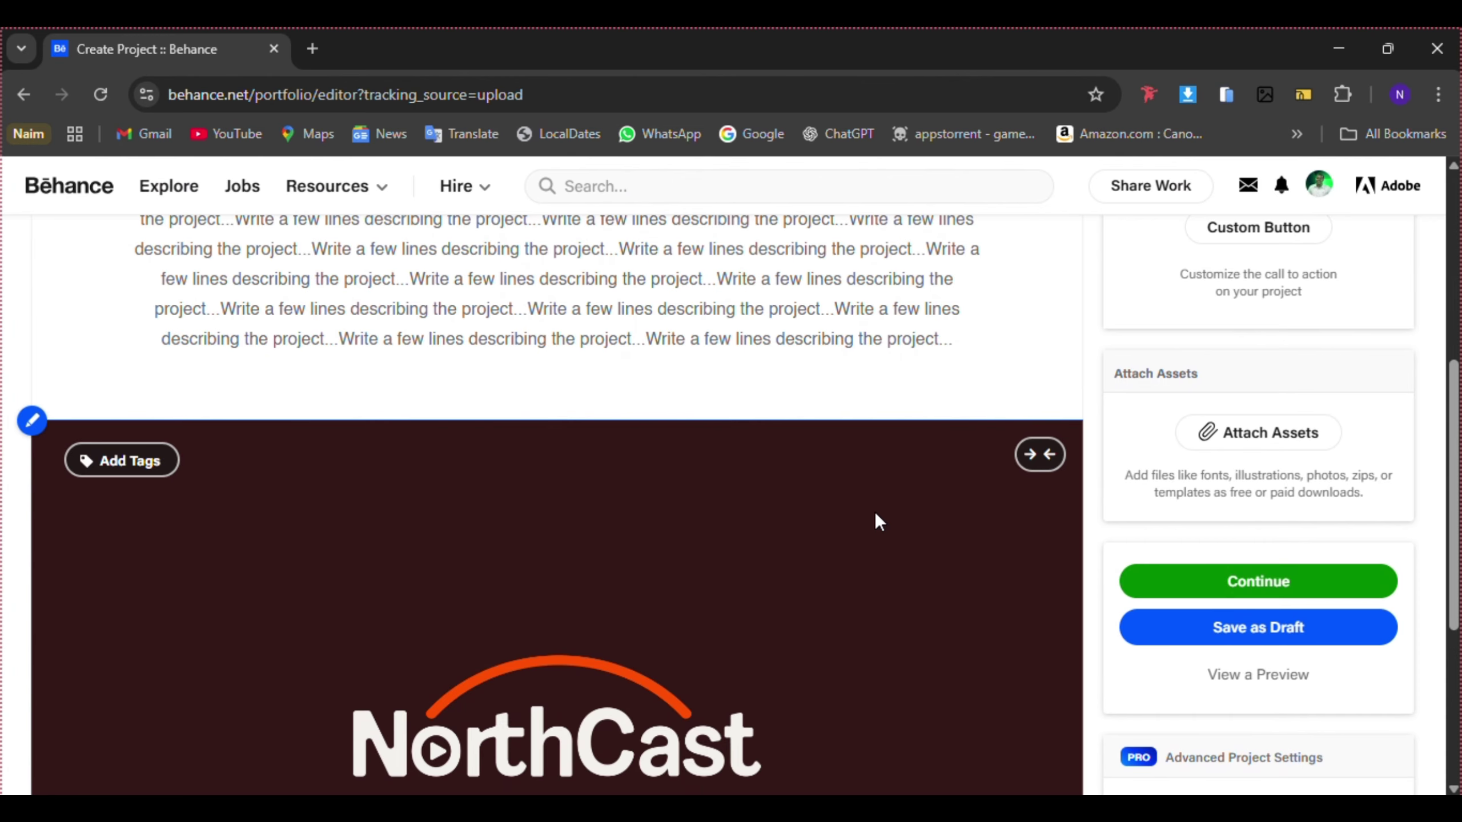
scroll(859, 554, up, 5)
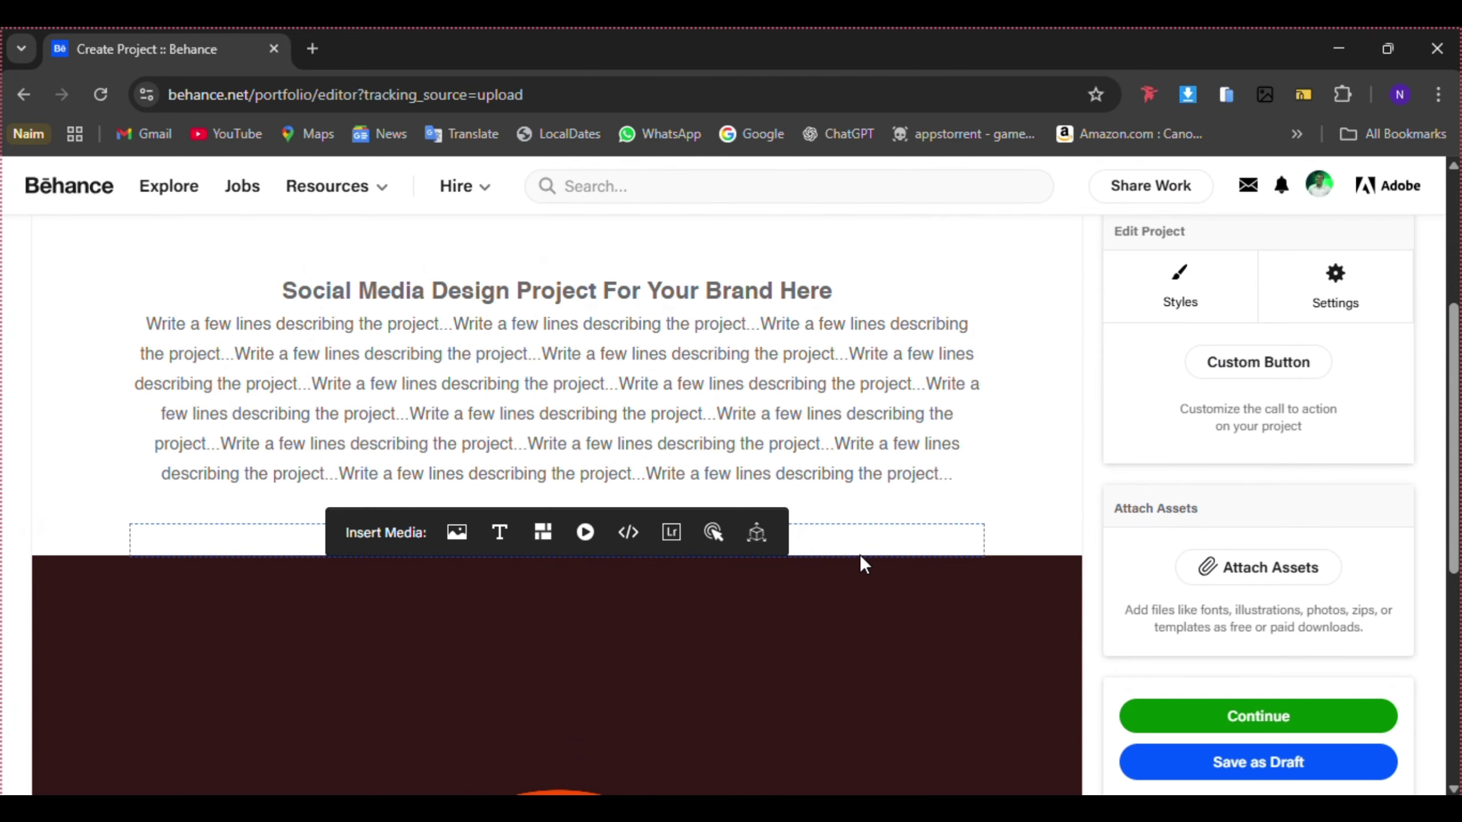
- Insert an empty photo grid below the NorthCast logo image
scroll(859, 555, up, 2)
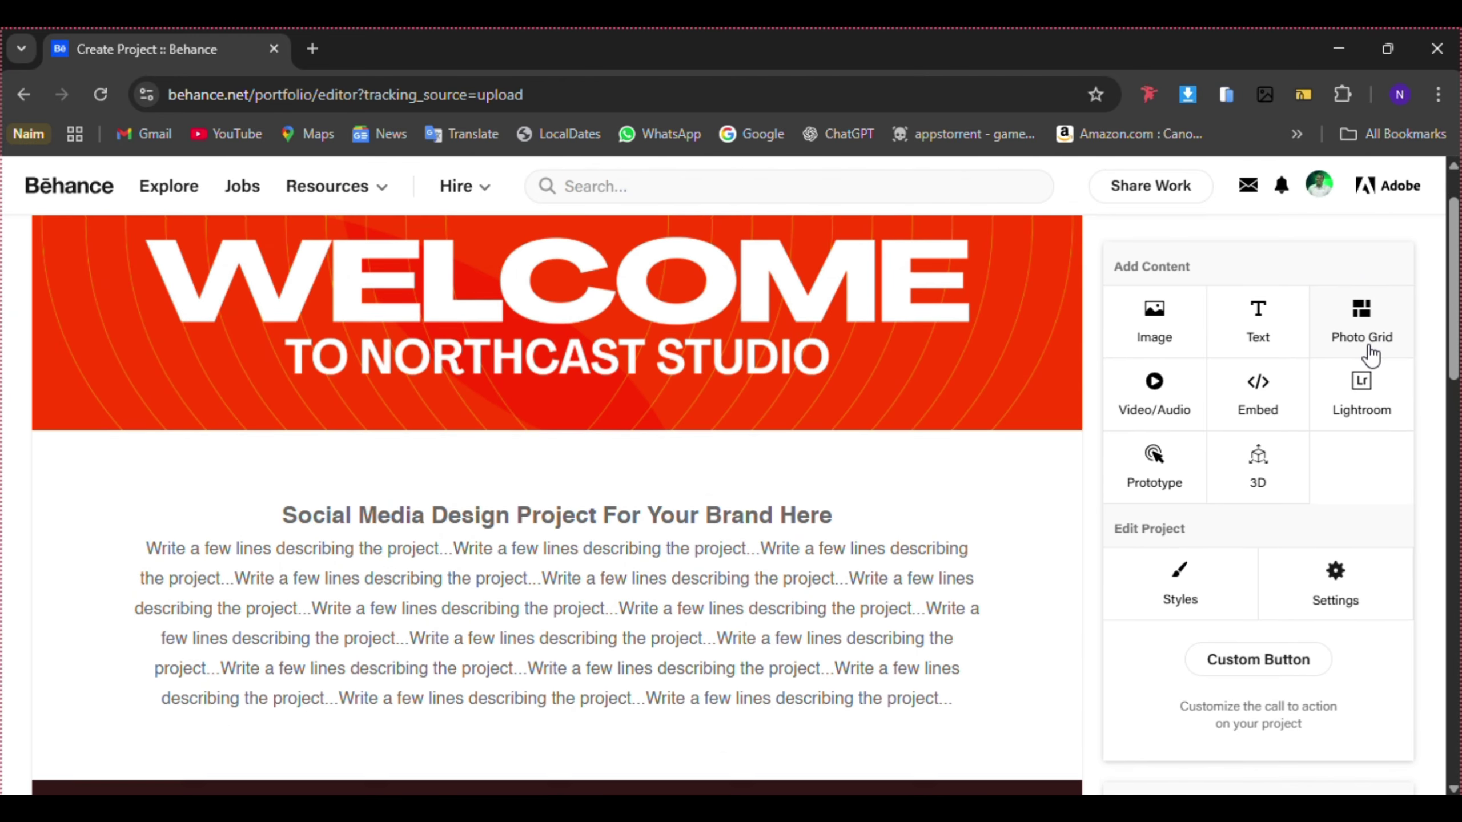
click(1370, 352)
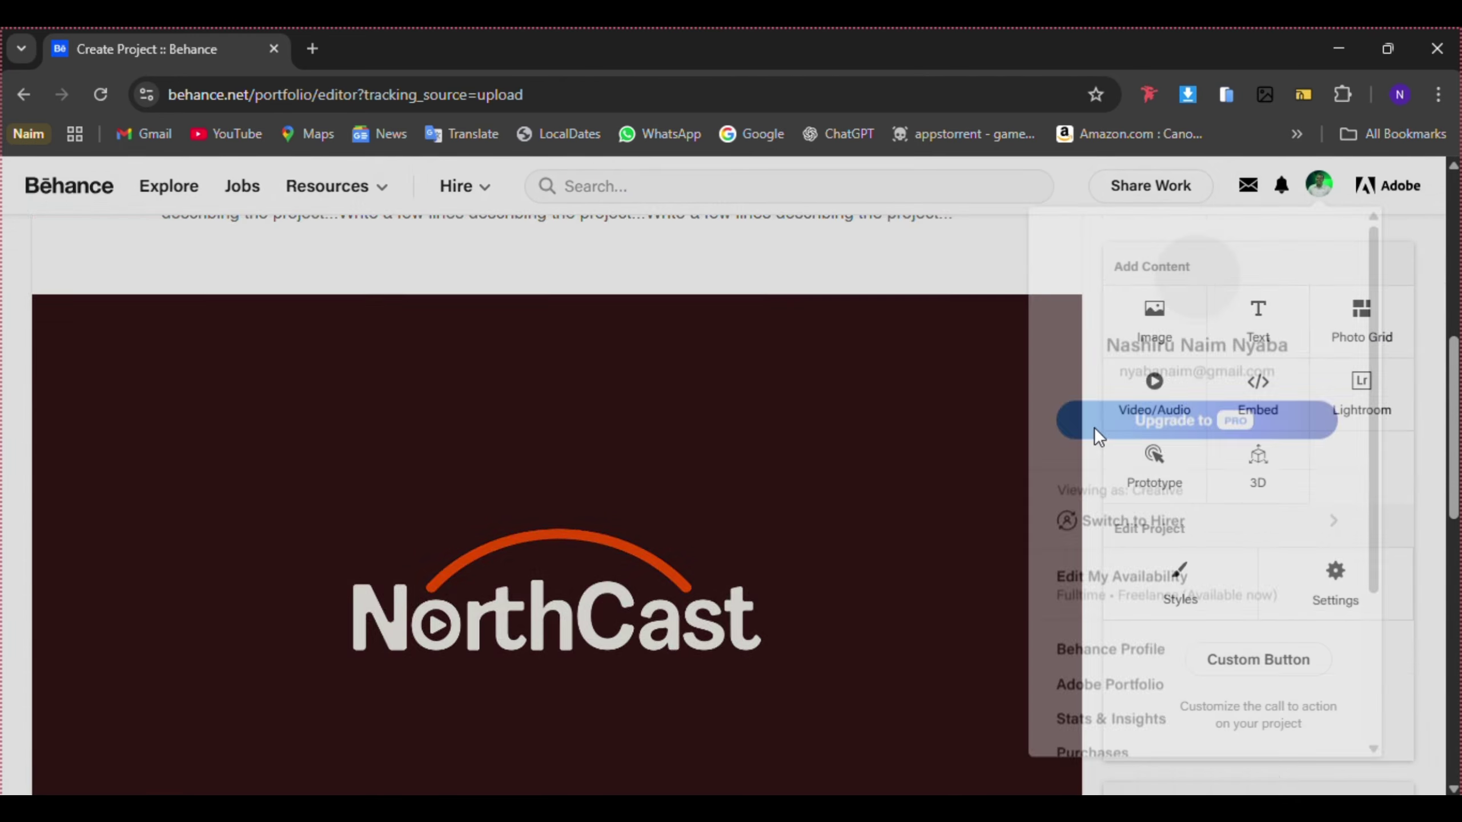
scroll(837, 402, up, 2)
scroll(837, 402, down, 2)
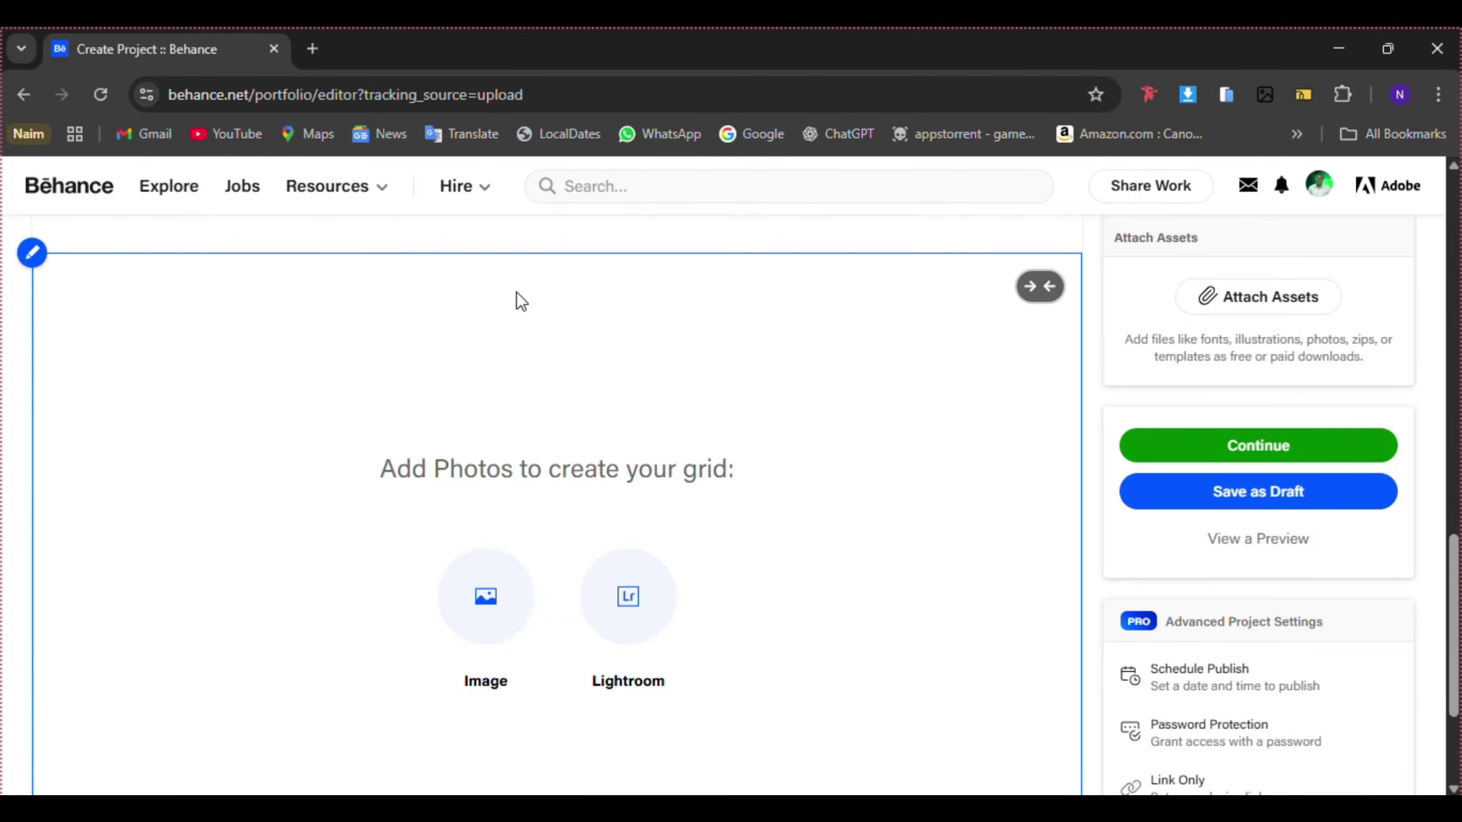
- Fill the photo grid with 03 Free Floating Oversized T-Shirt Mockup.jpg and shirtt.jpg from the NorthCast folder
click(507, 576)
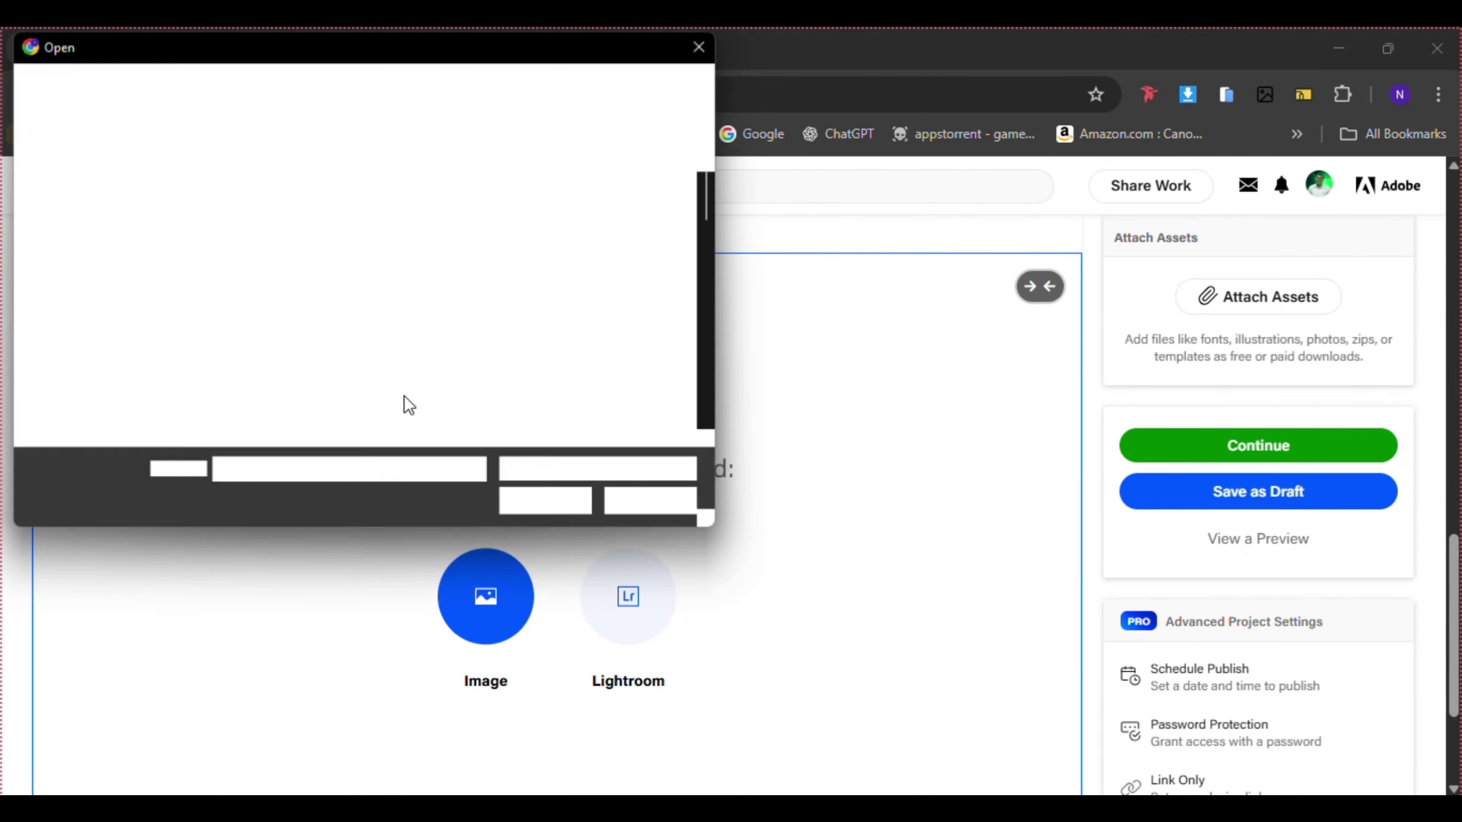
scroll(439, 367, down, 5)
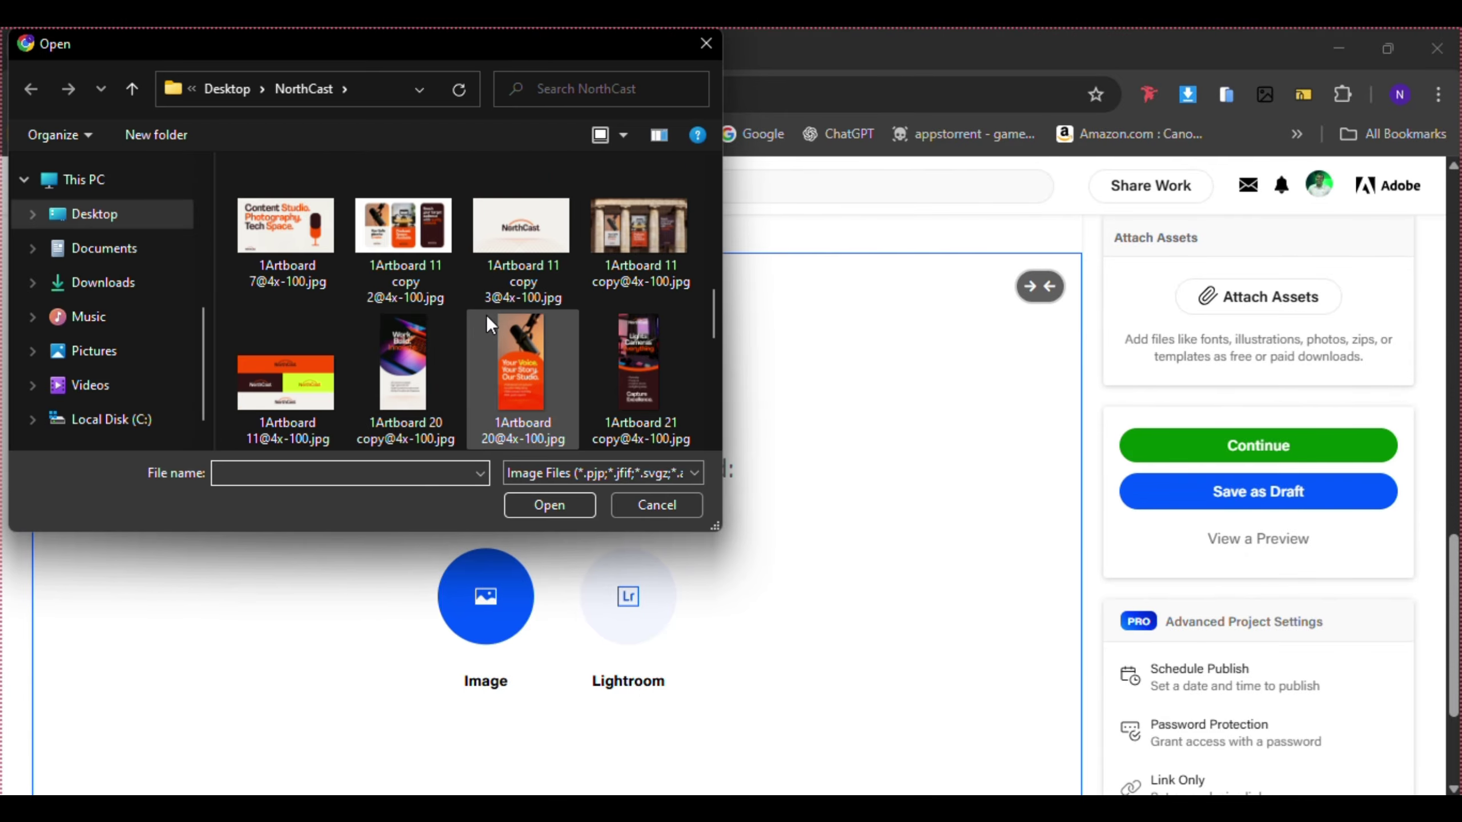
scroll(403, 414, down, 3)
scroll(374, 288, down, 5)
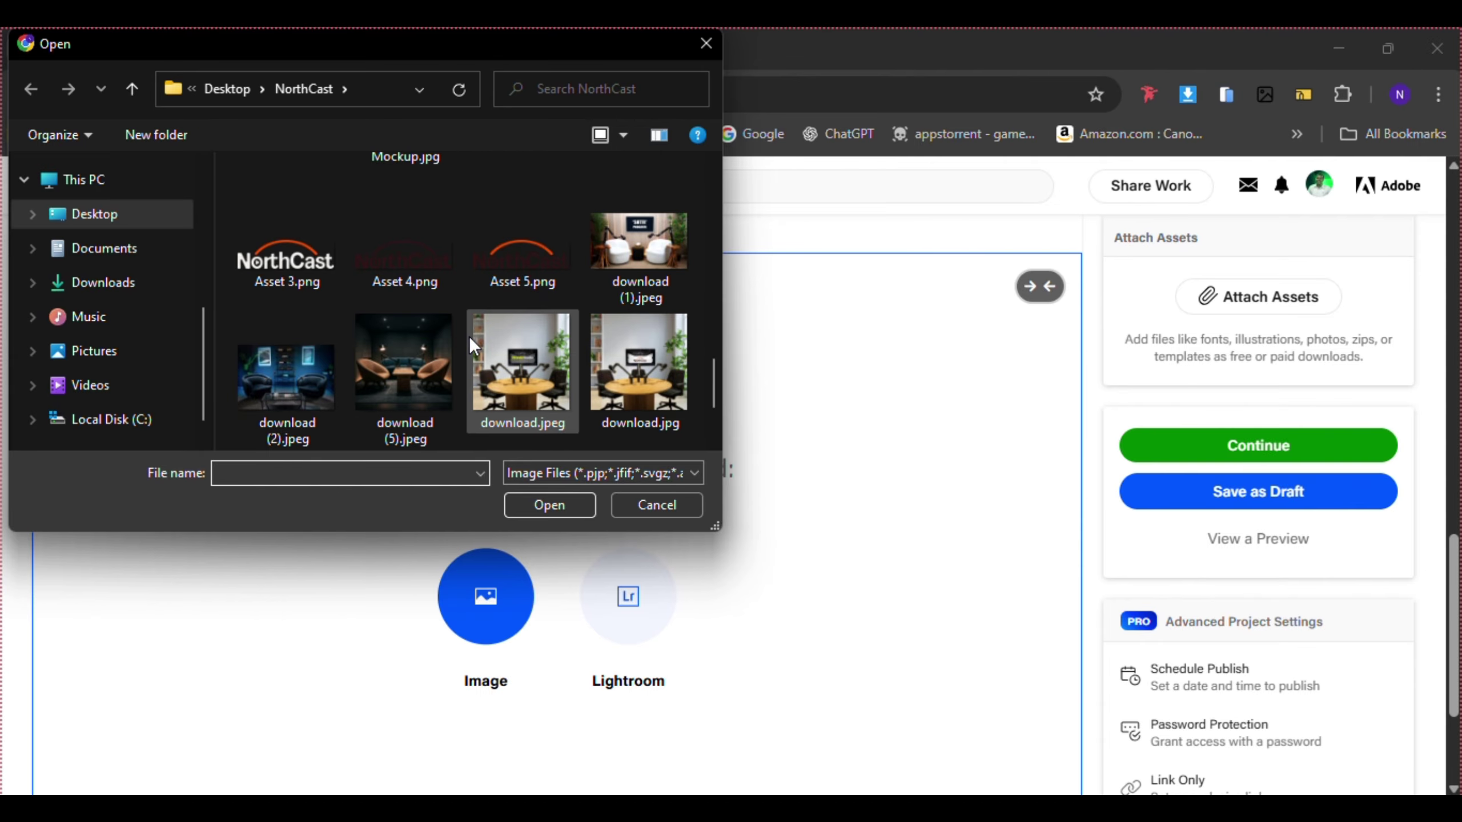
scroll(438, 254, up, 3)
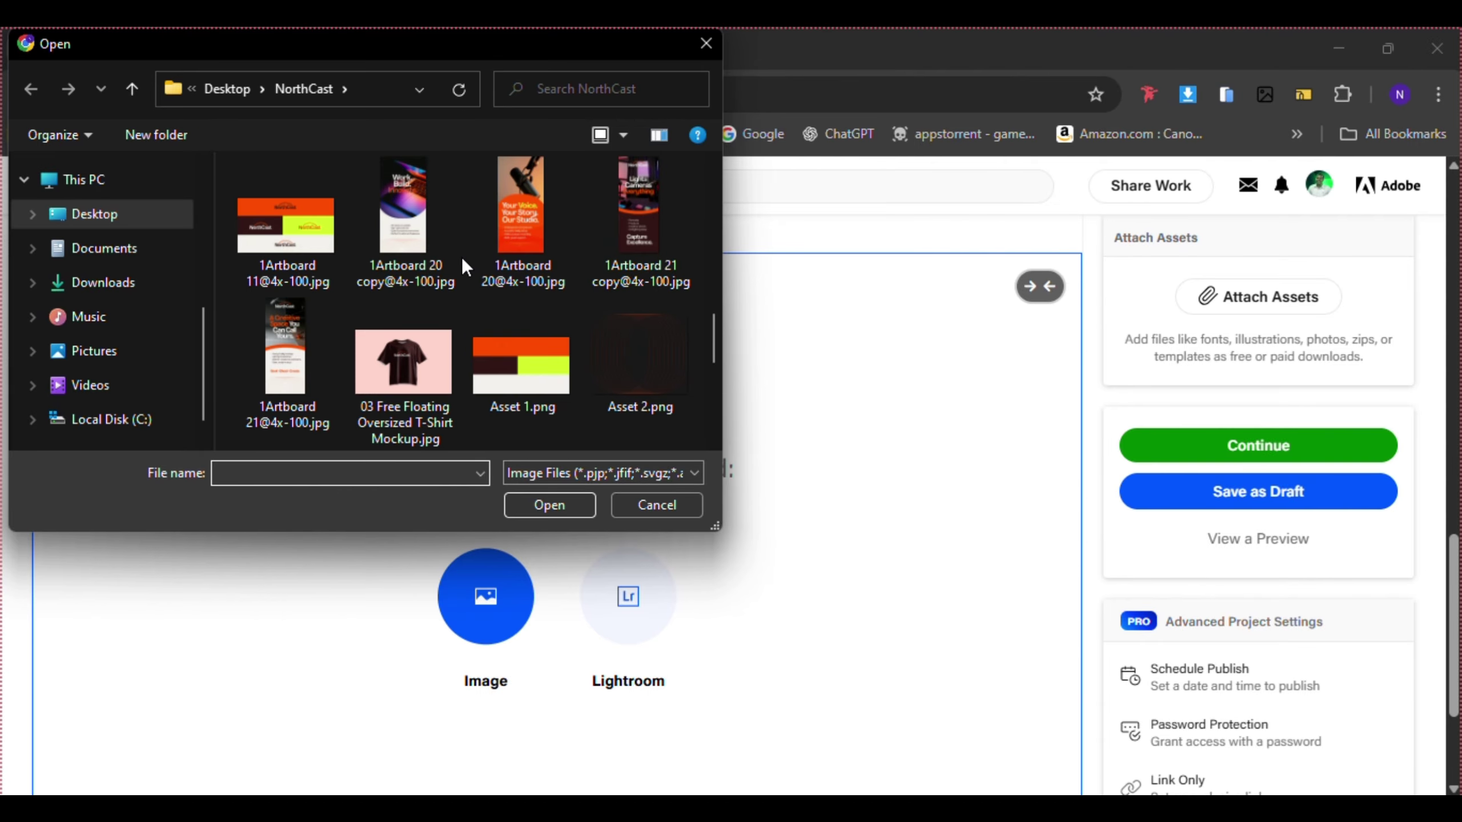
click(413, 366)
scroll(435, 331, down, 5)
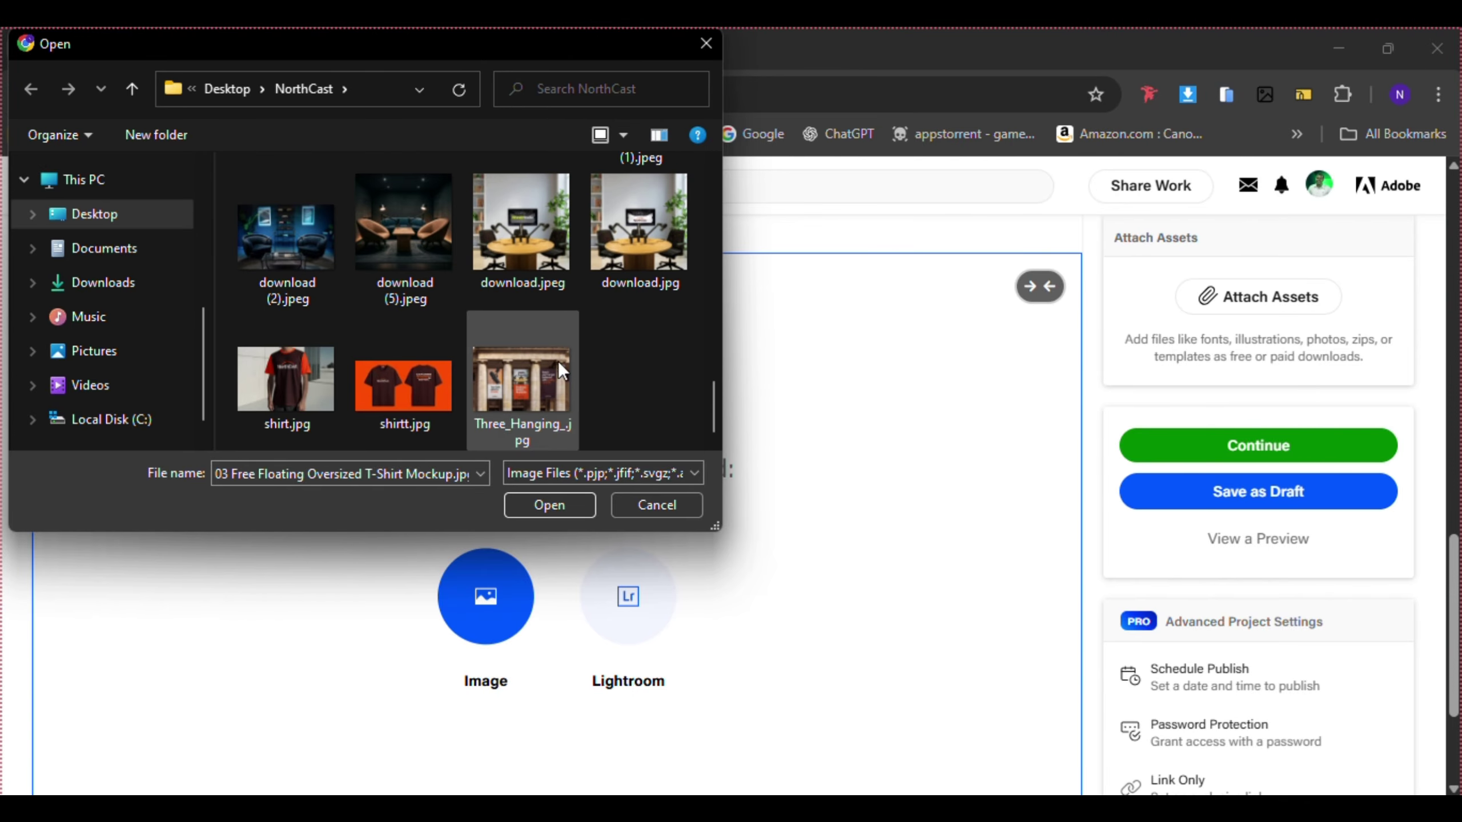
ctrl+click(409, 394)
click(570, 511)
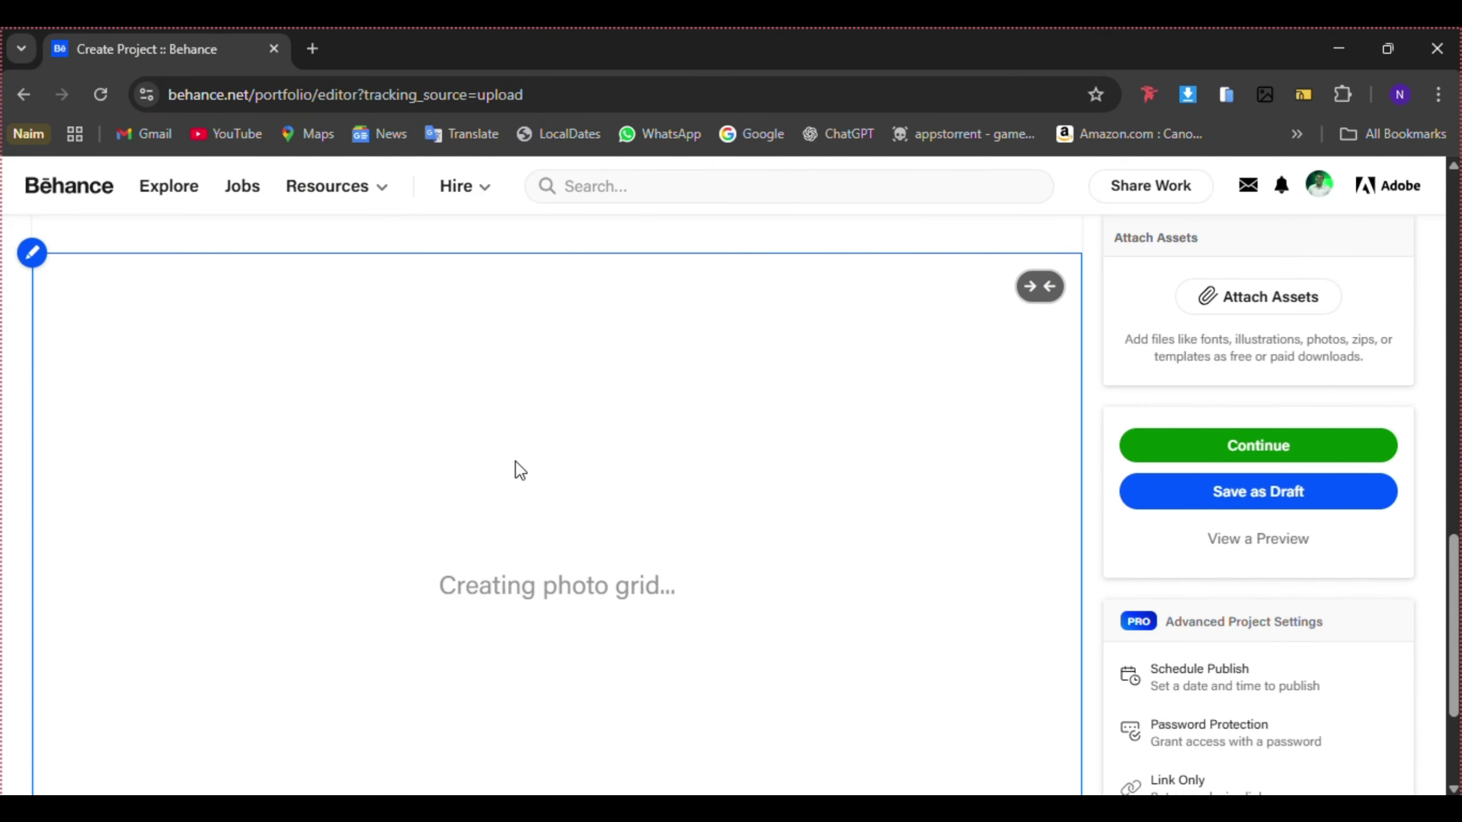
scroll(611, 484, up, 3)
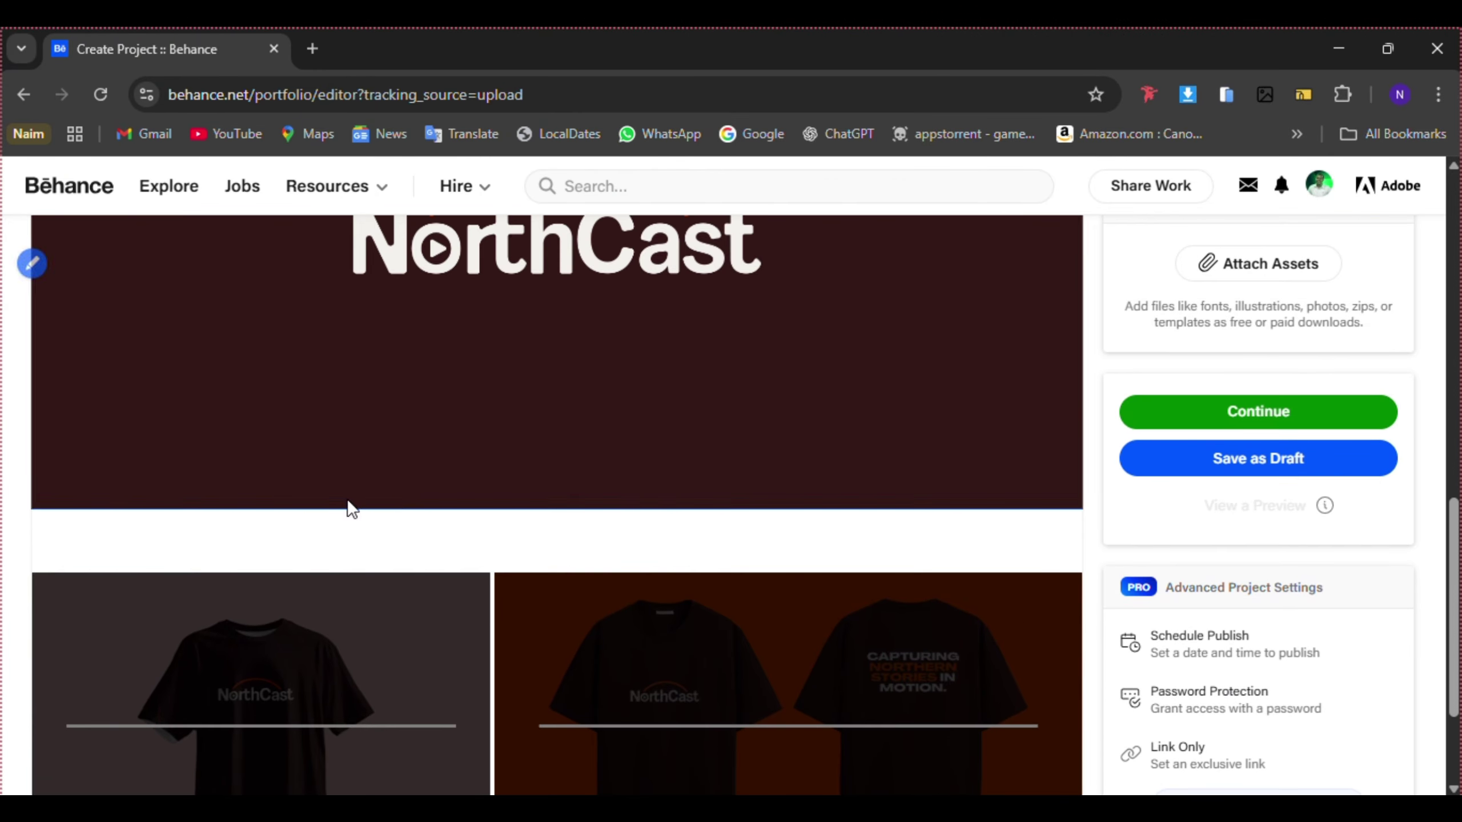
scroll(352, 509, down, 3)
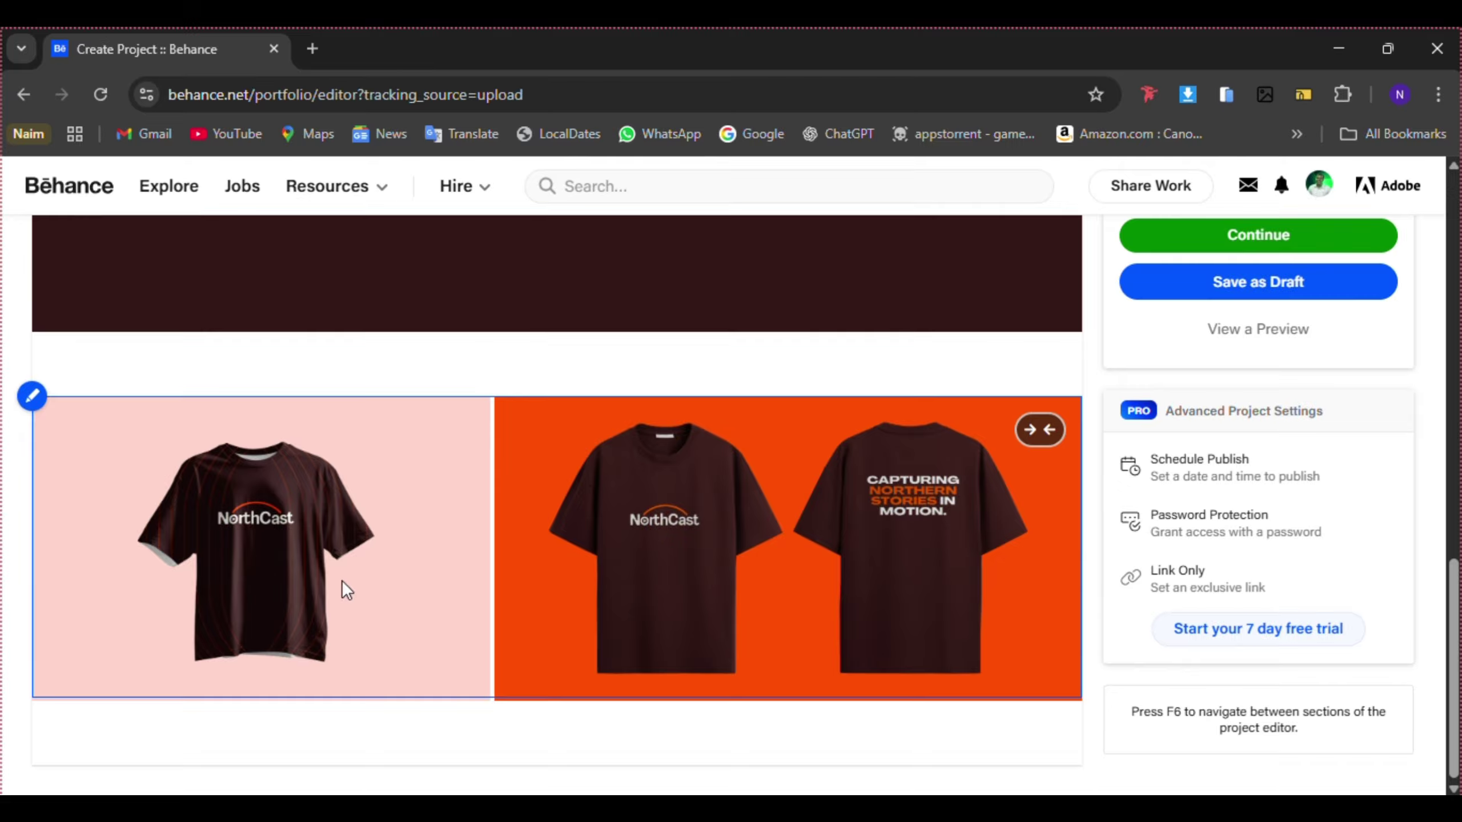
- Edit the T-shirt photo grid and upload shirt.jpg and Three_Hanging_.jpg from the NorthCast folder into it
click(31, 396)
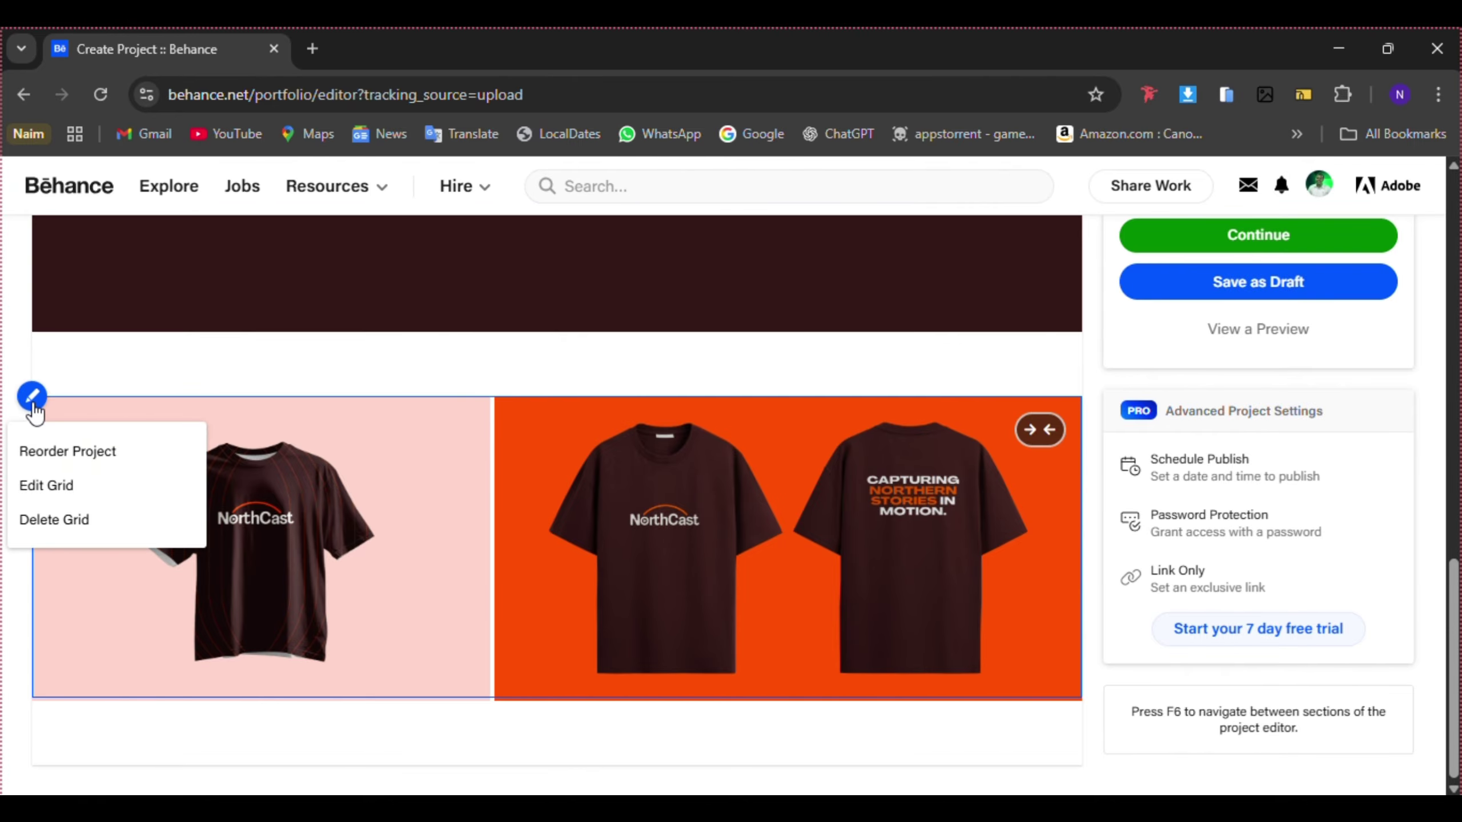
click(52, 486)
scroll(634, 518, down, 2)
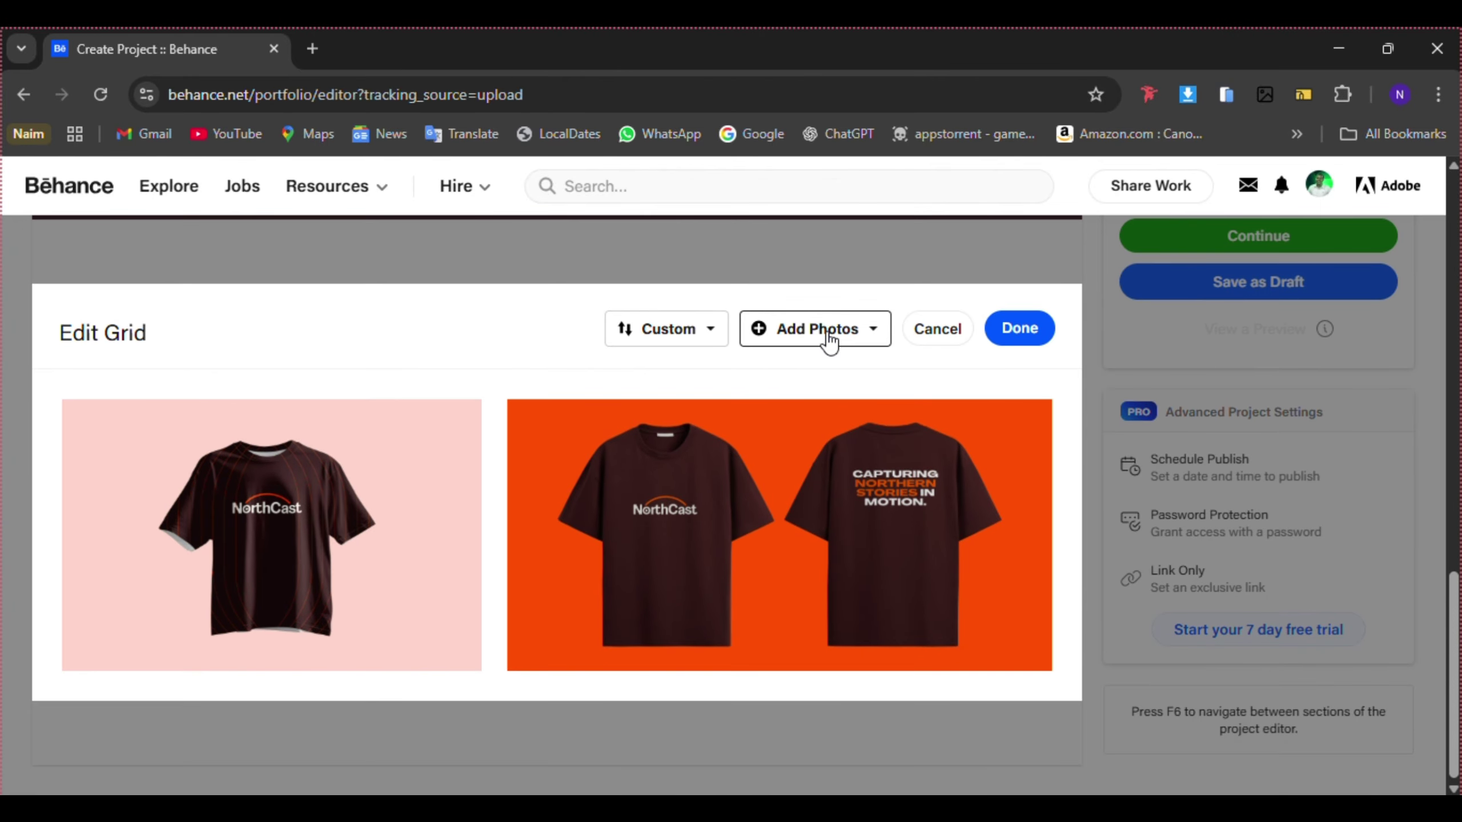
click(827, 339)
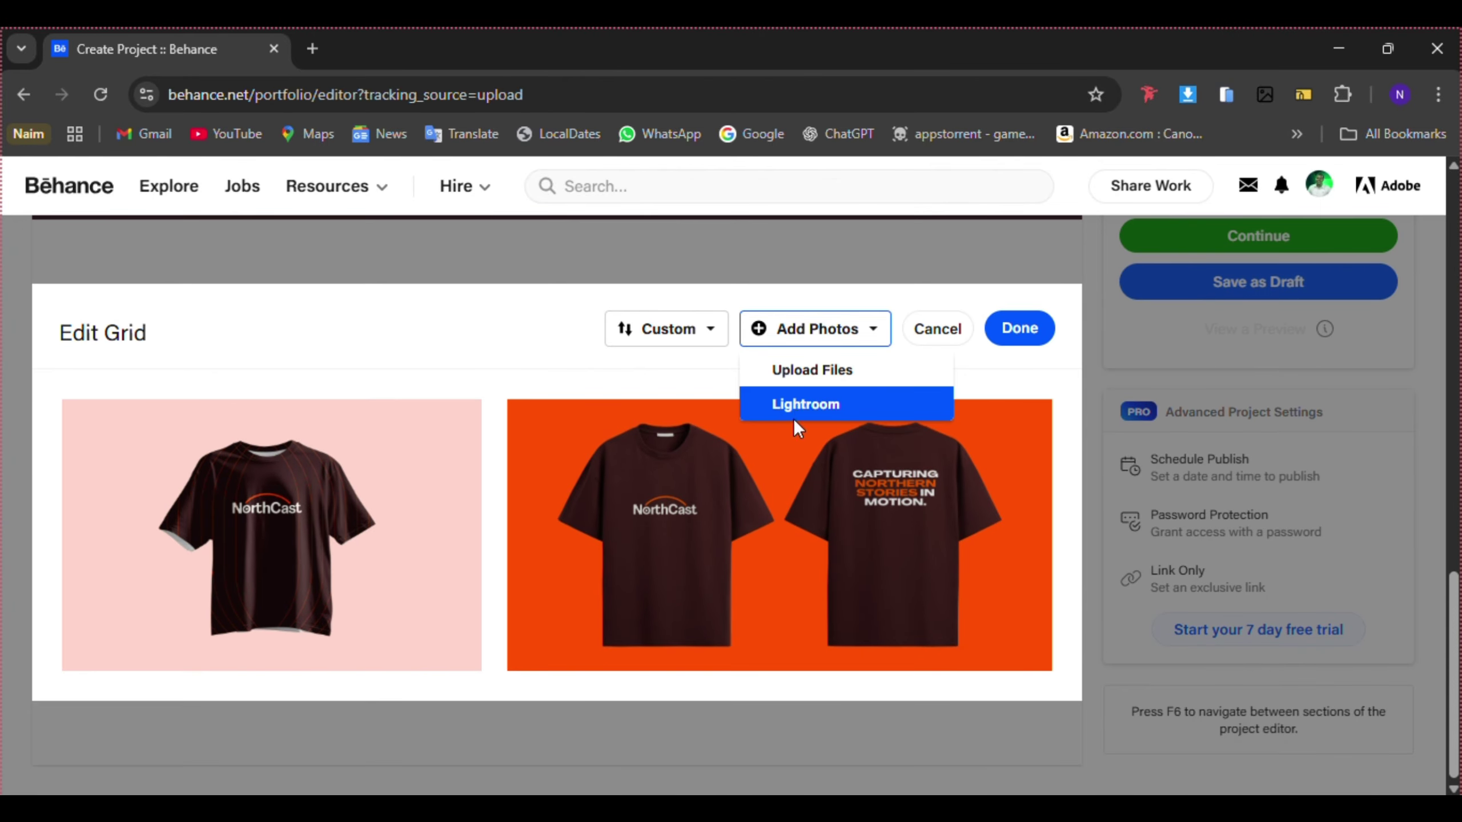
click(809, 369)
scroll(403, 288, down, 3)
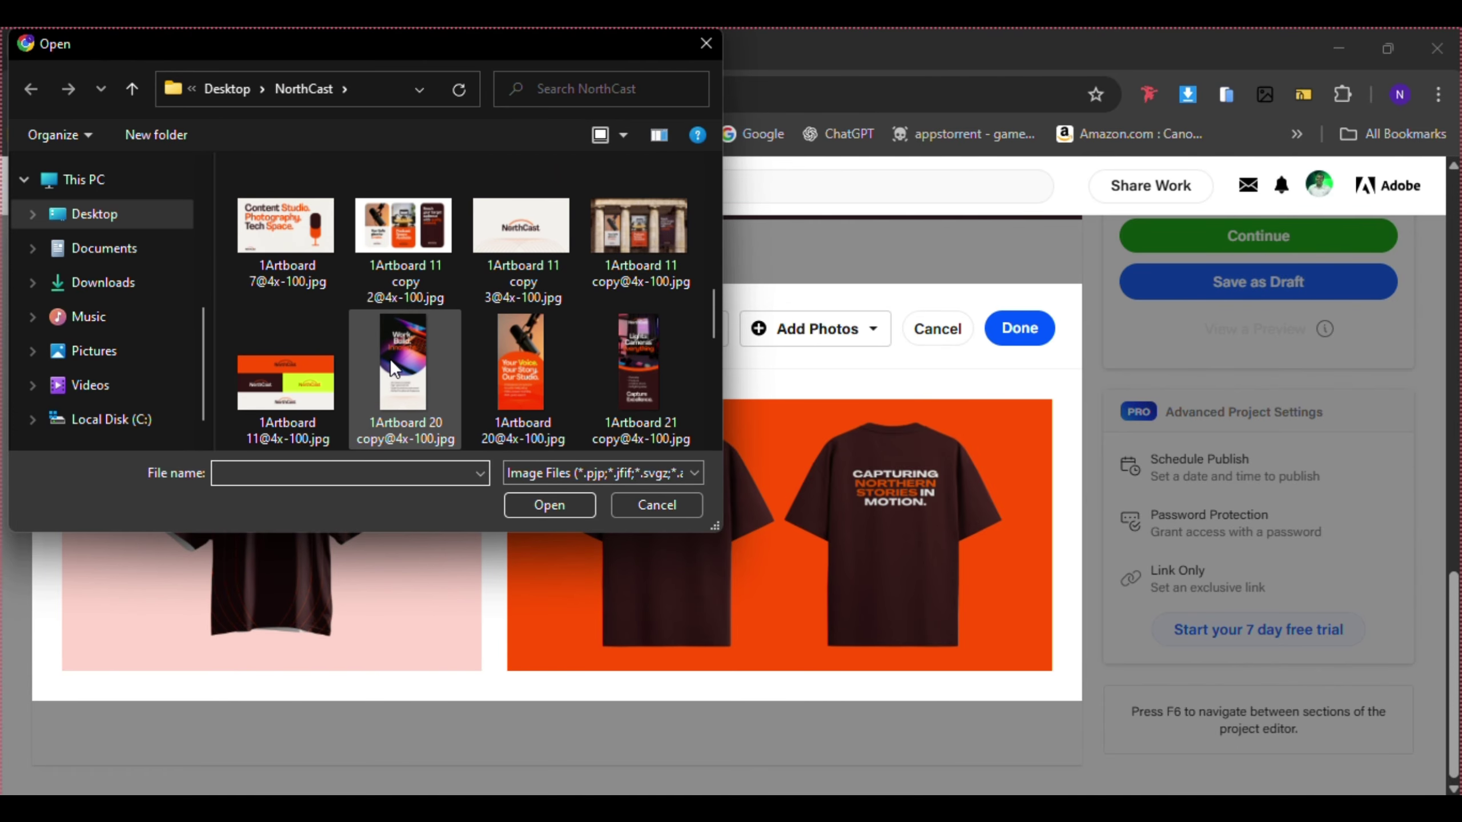
scroll(565, 337, down, 10)
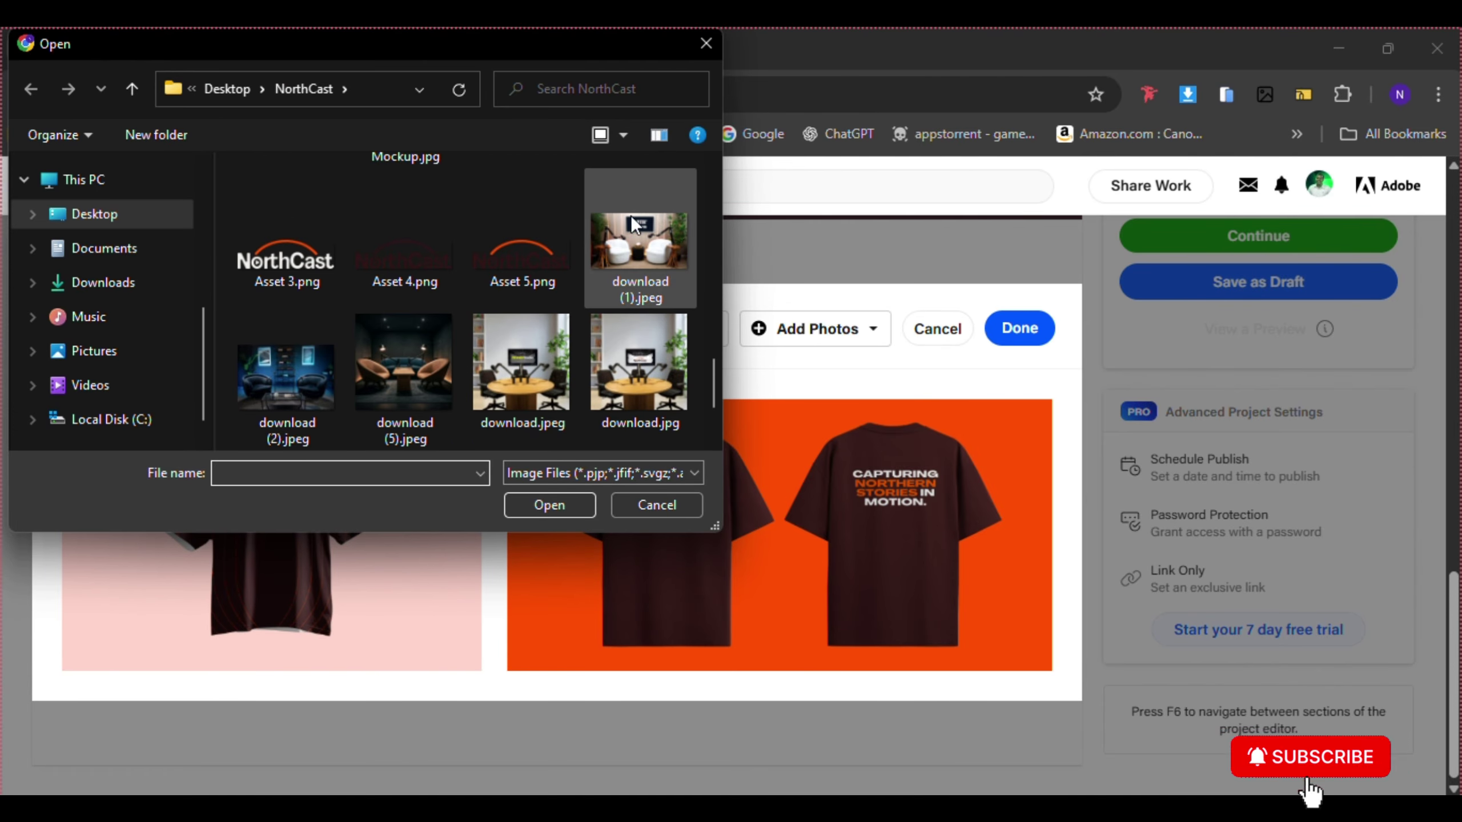
click(551, 384)
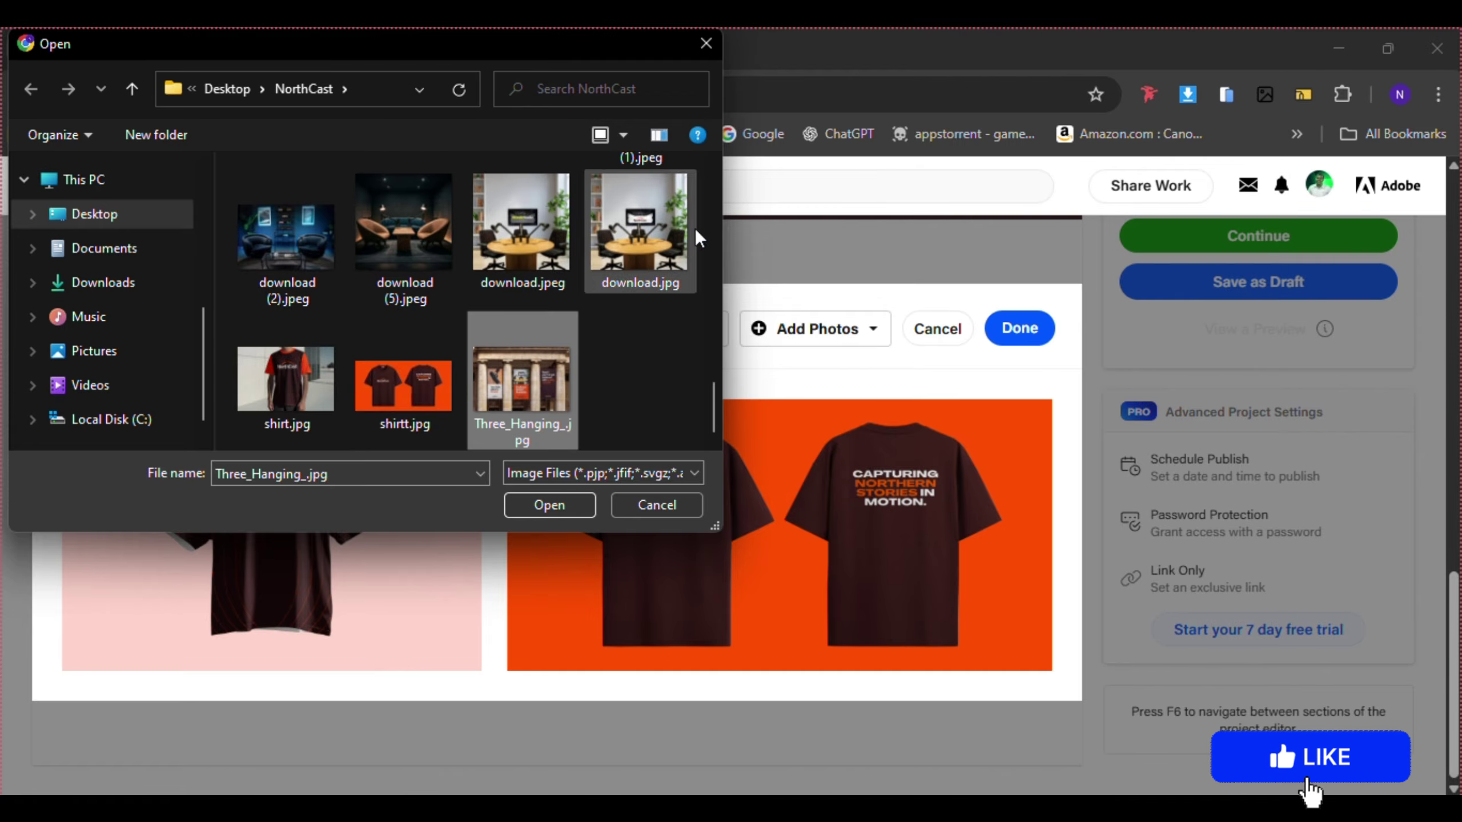
ctrl+click(278, 388)
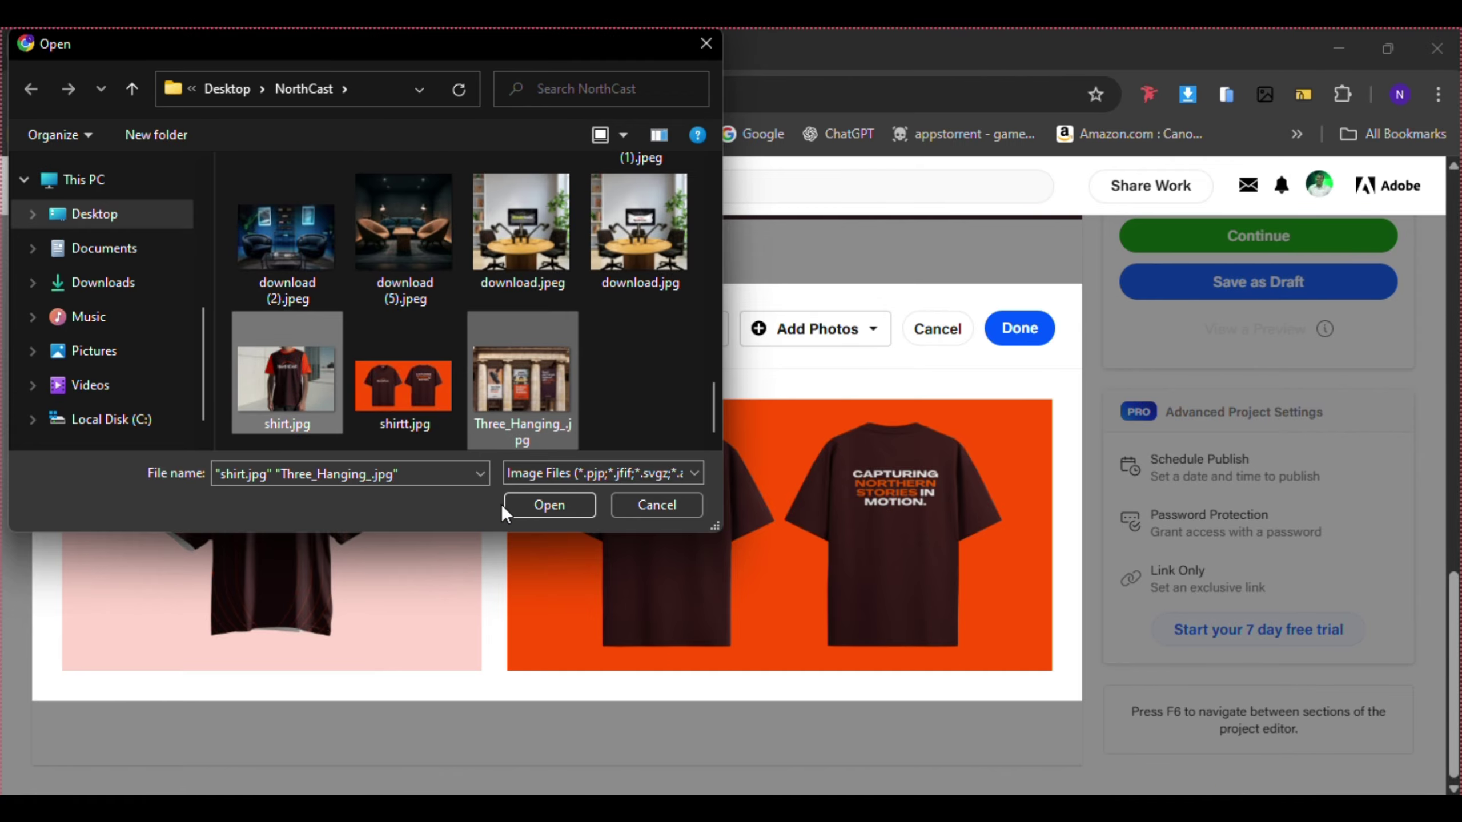
click(548, 515)
scroll(673, 471, up, 8)
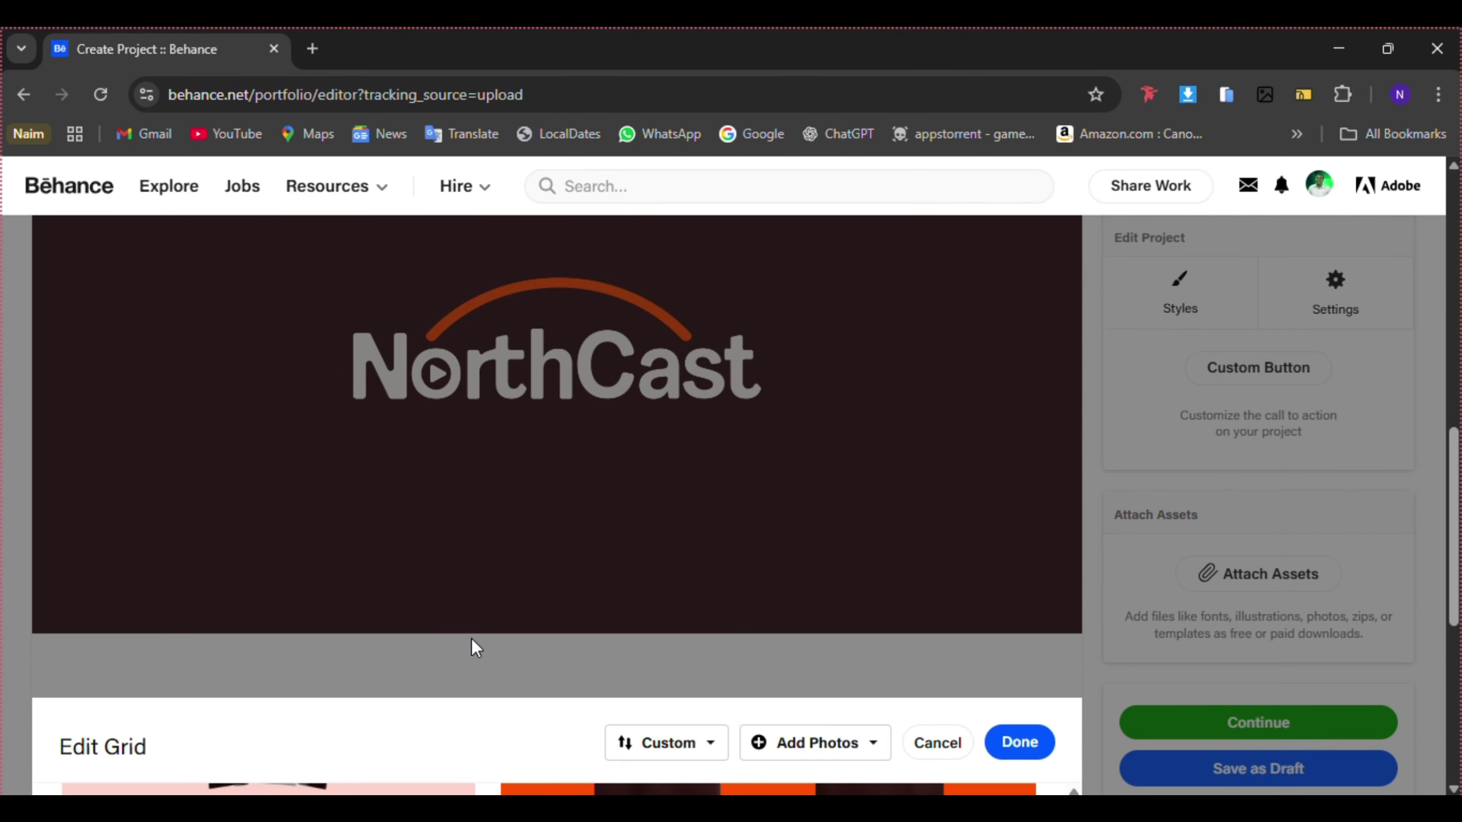
scroll(471, 639, down, 8)
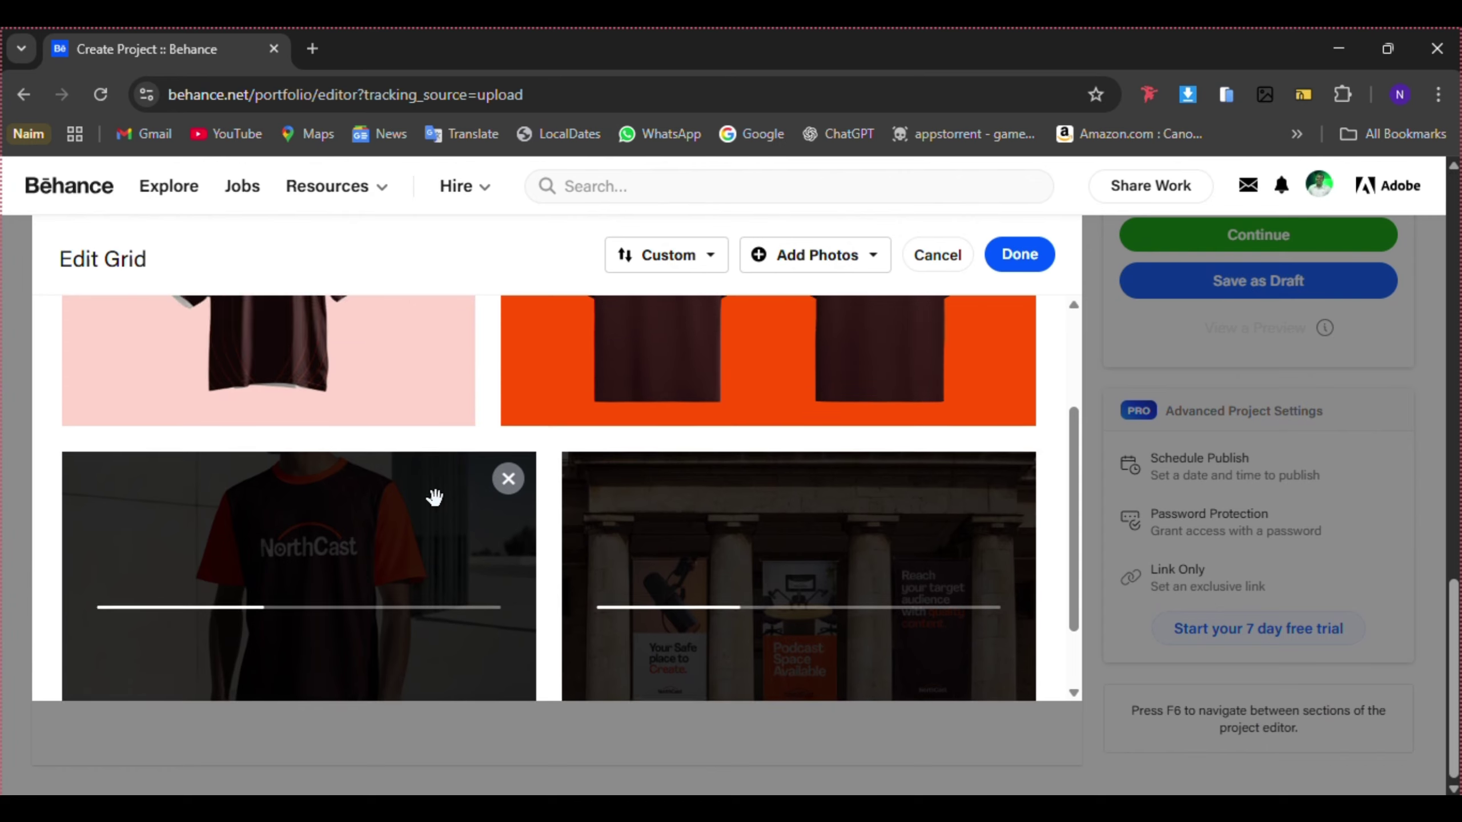
- Sort the photos in the grid in Z-A order
scroll(435, 496, down, 1)
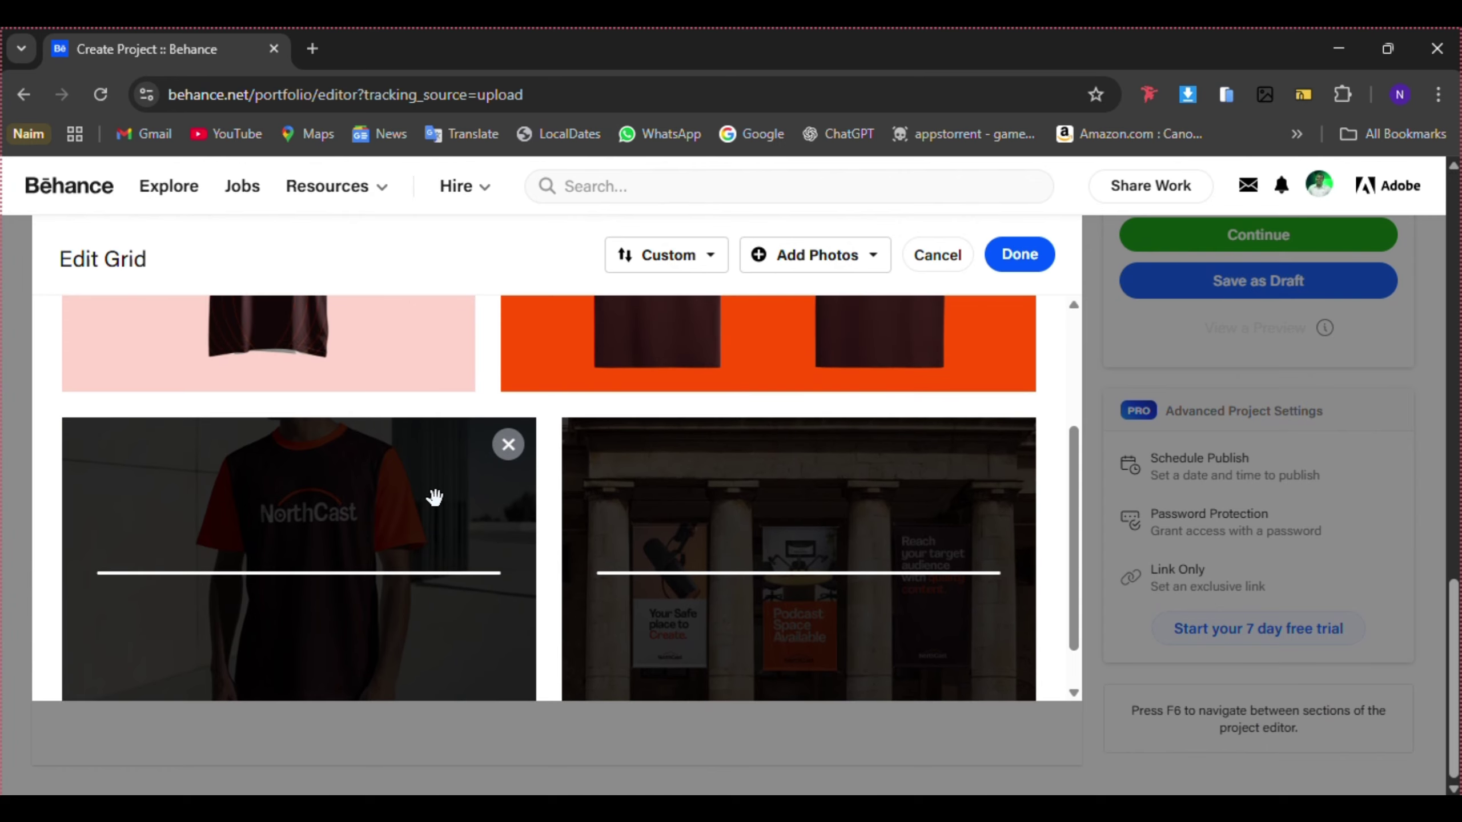
scroll(512, 477, up, 4)
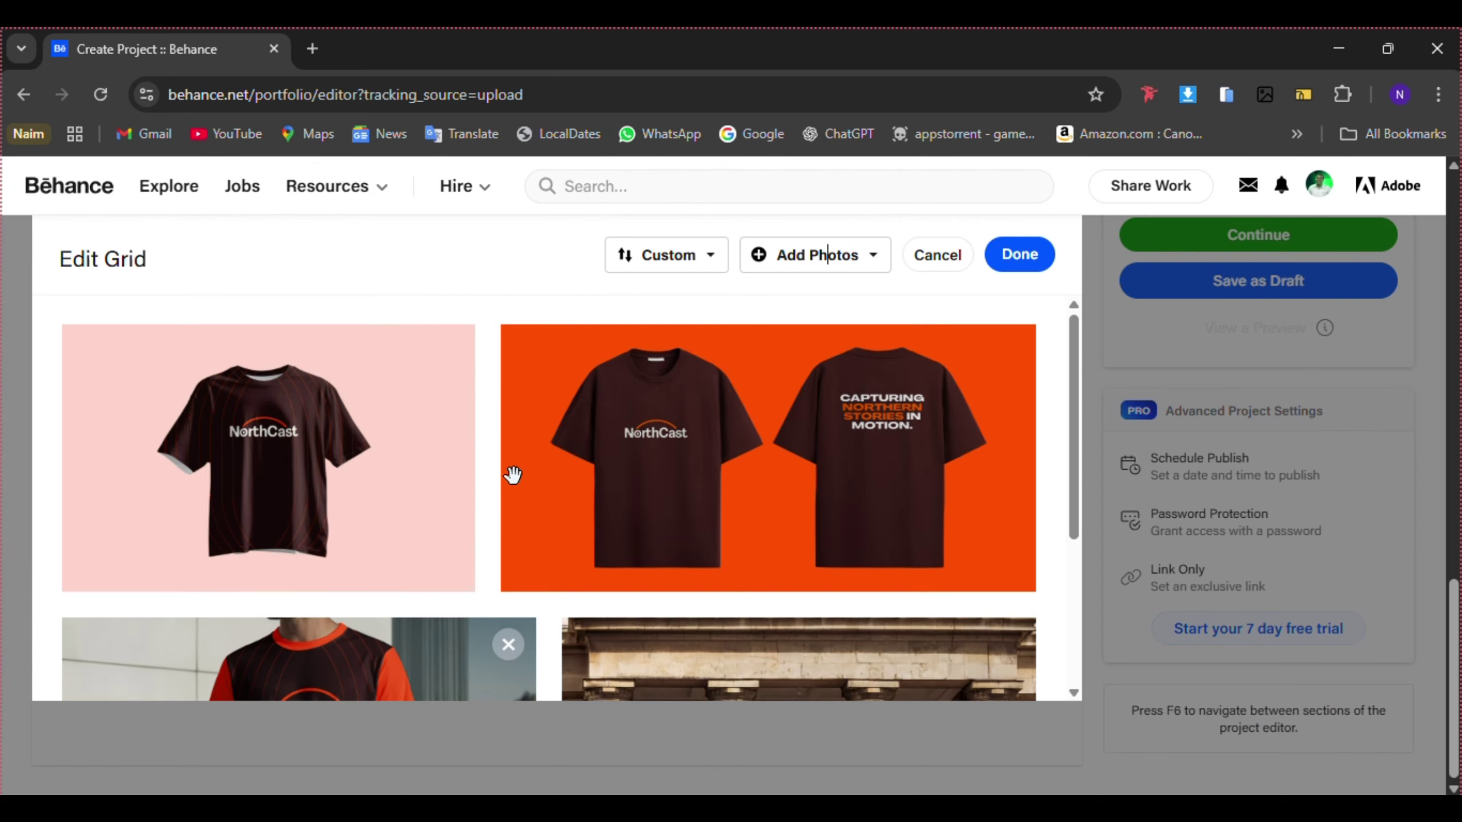
click(693, 266)
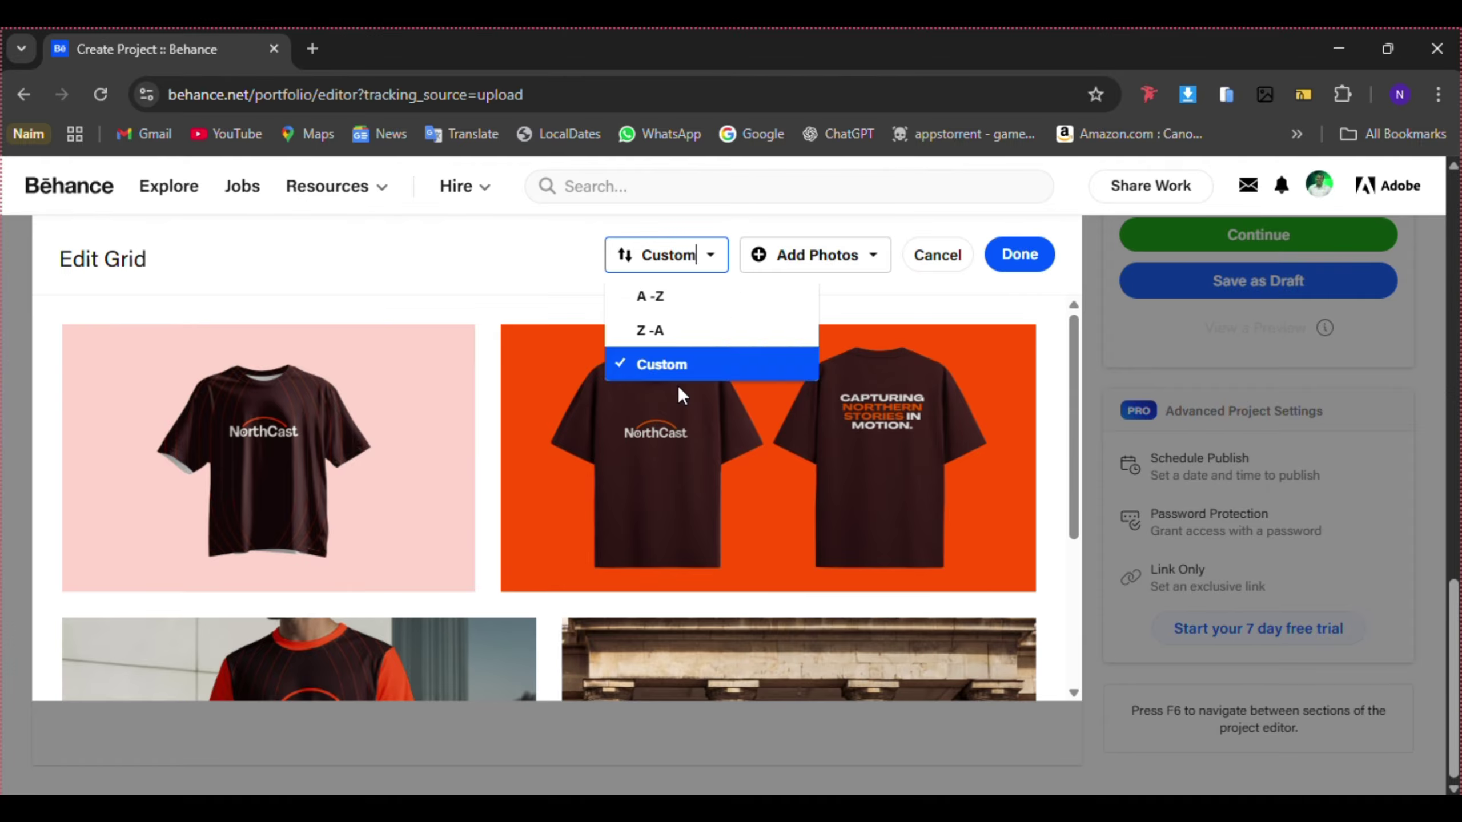
click(663, 333)
scroll(512, 467, down, 4)
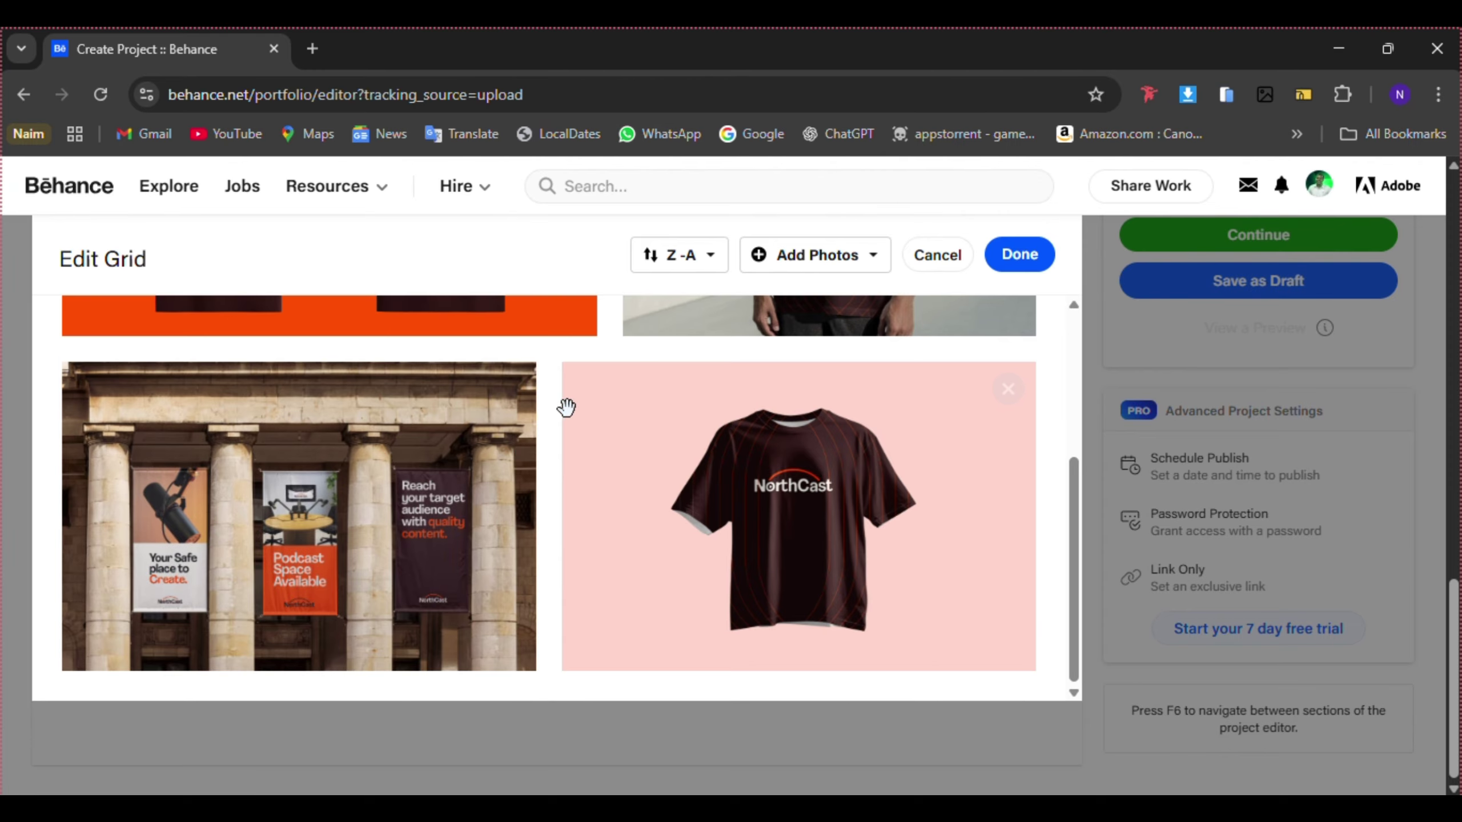
- Sort the grid photos in A-Z order
click(670, 258)
click(694, 291)
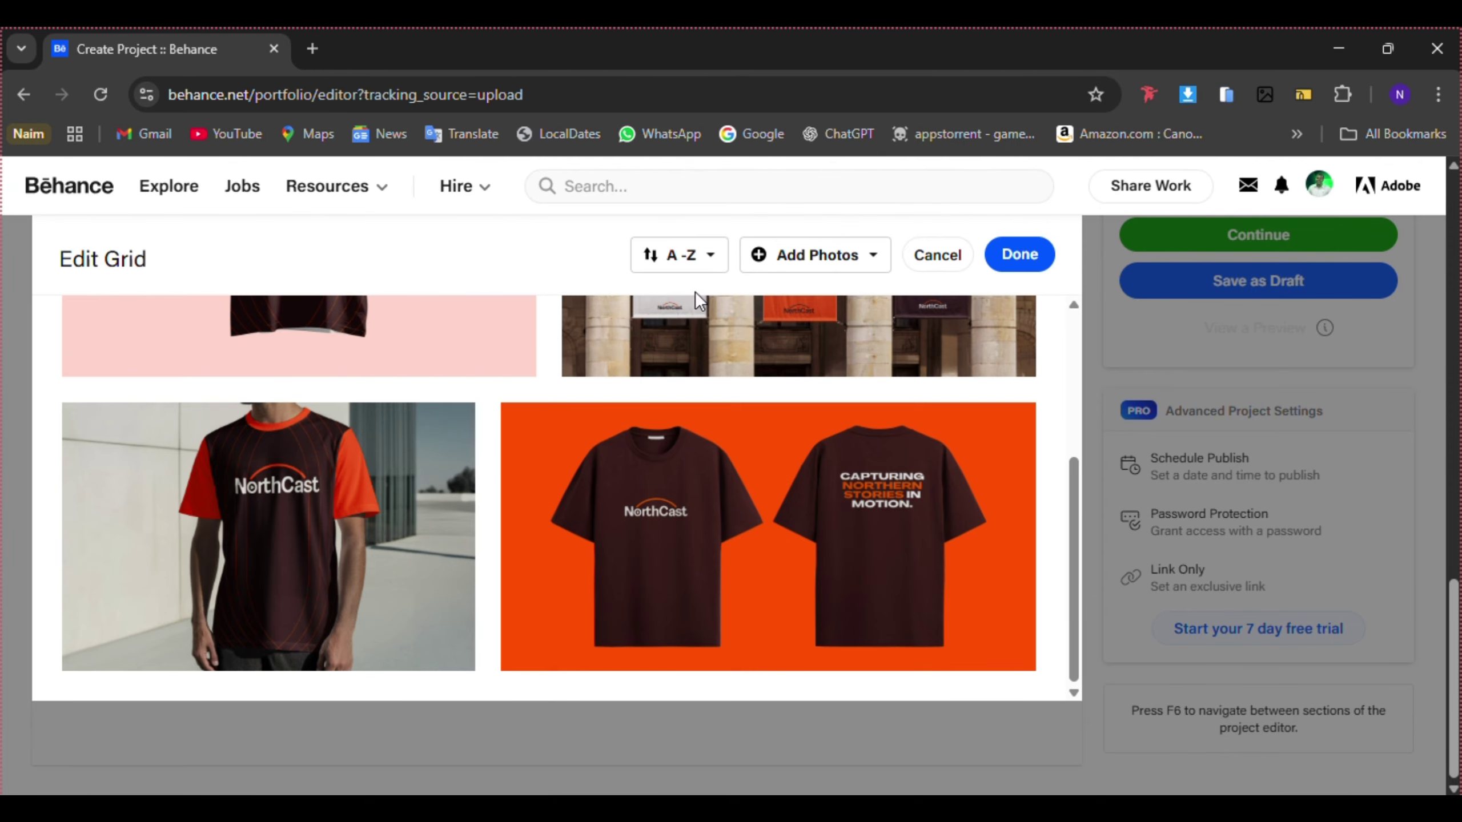
scroll(574, 303, up, 4)
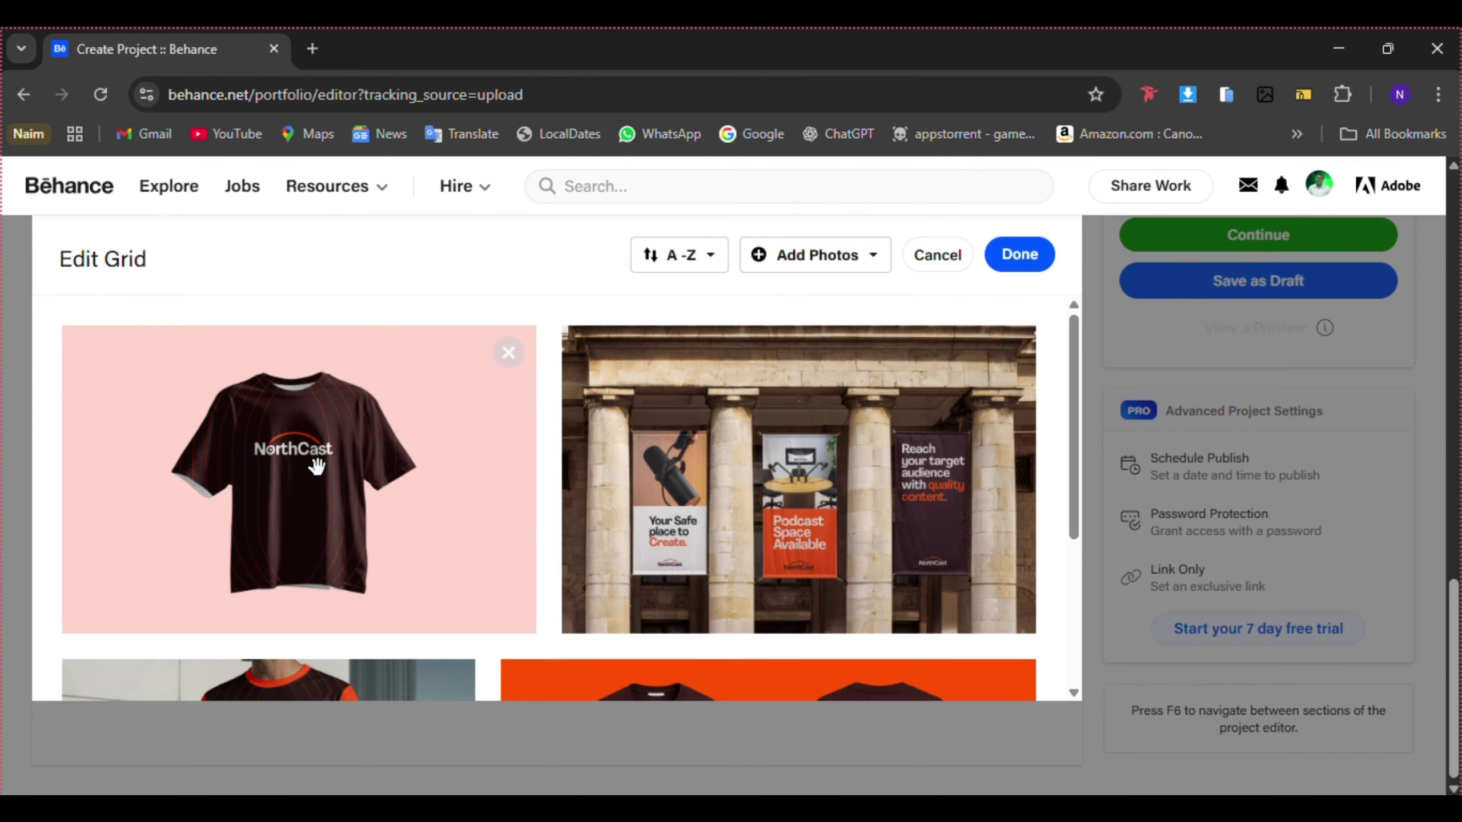
- Move the T-shirt photo with the pink background to second place, behind the pillar banner photo
drag(316, 464, 982, 496)
scroll(909, 524, down, 1)
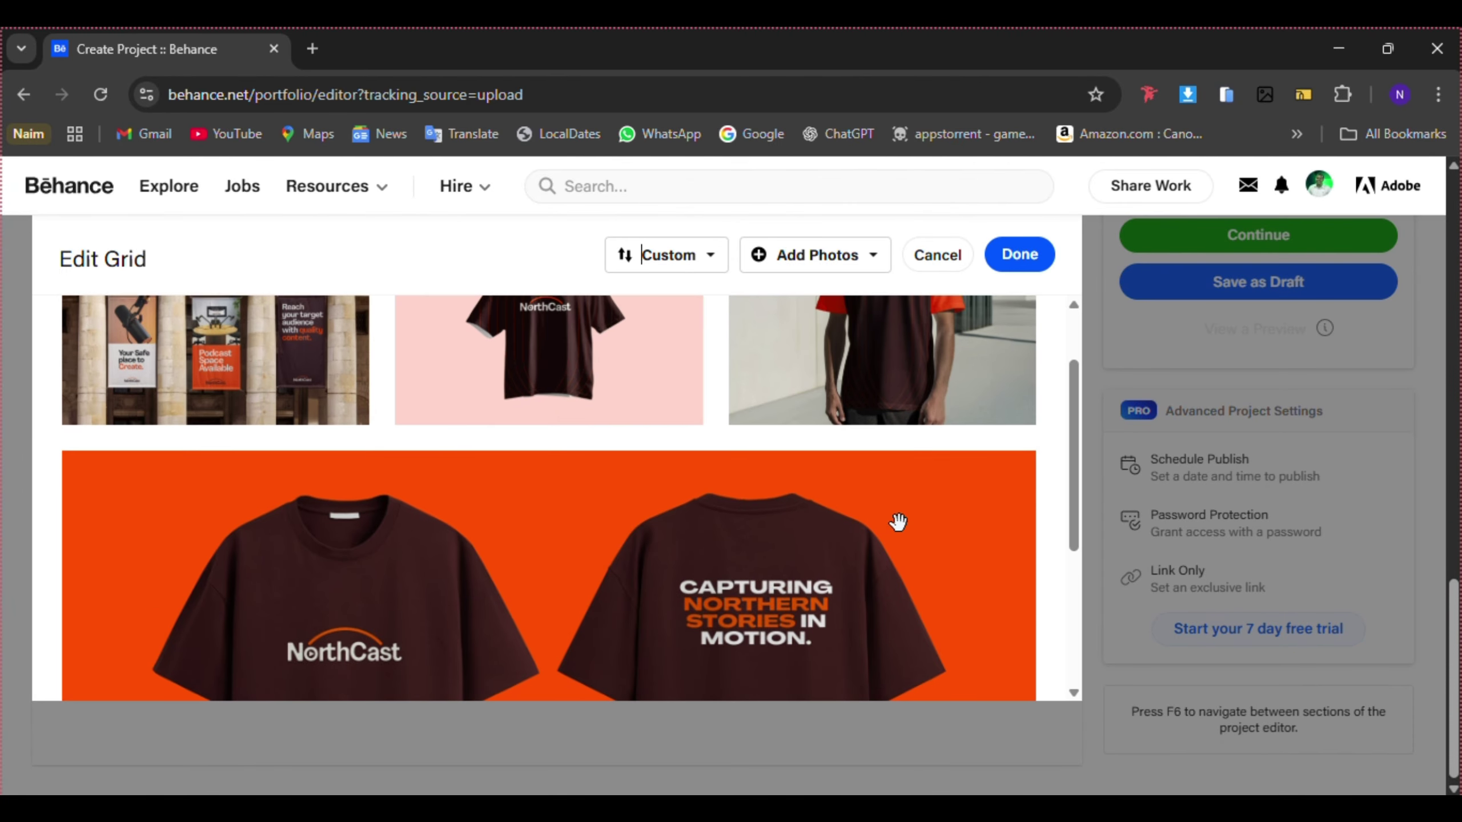
scroll(512, 467, up, 1)
scroll(512, 468, down, 4)
scroll(336, 530, up, 5)
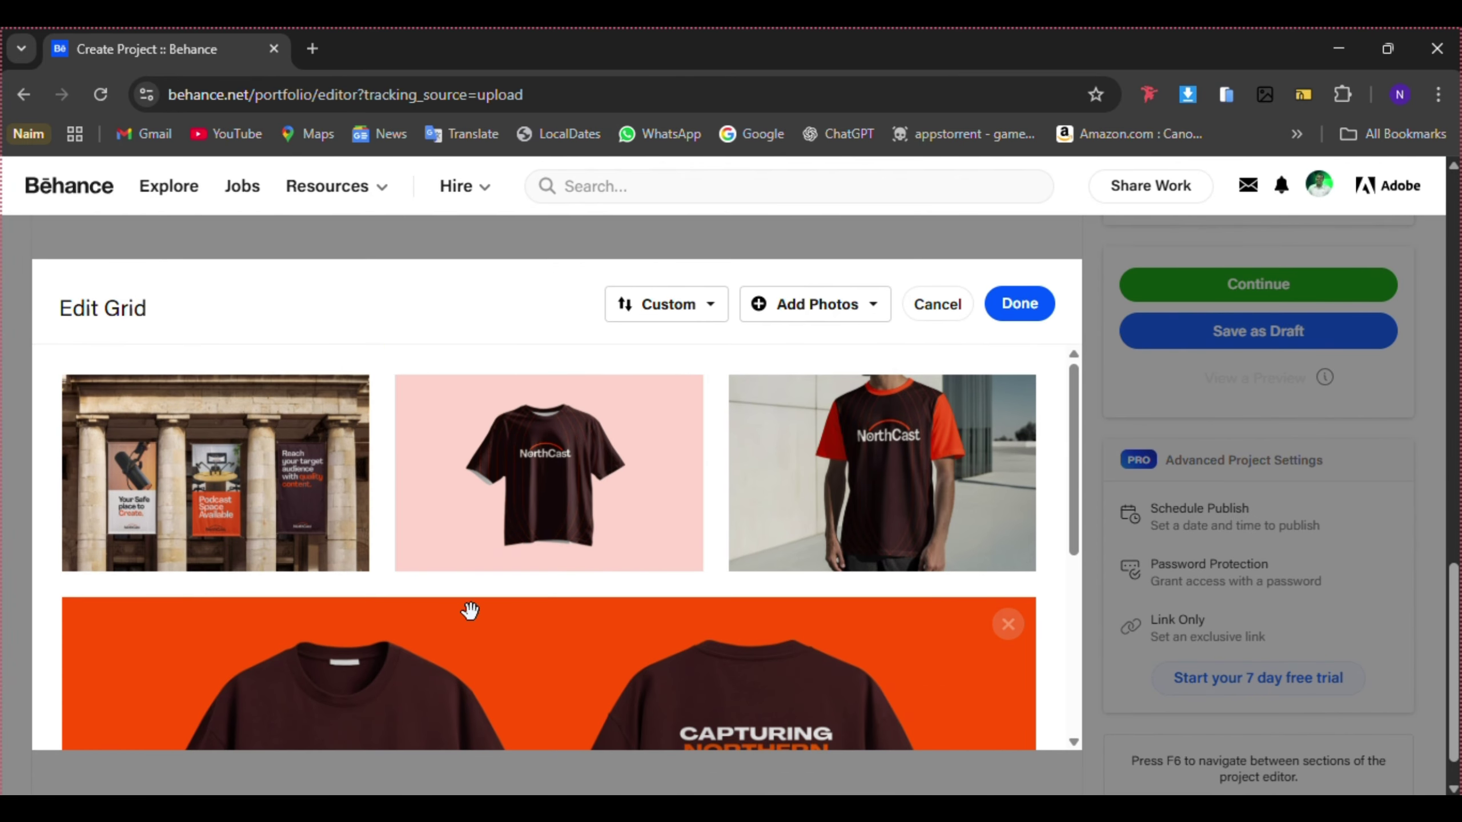
- Try the orange T-shirt photo in second place behind the pillar banners, and return it to the end of the grid
drag(466, 610, 389, 484)
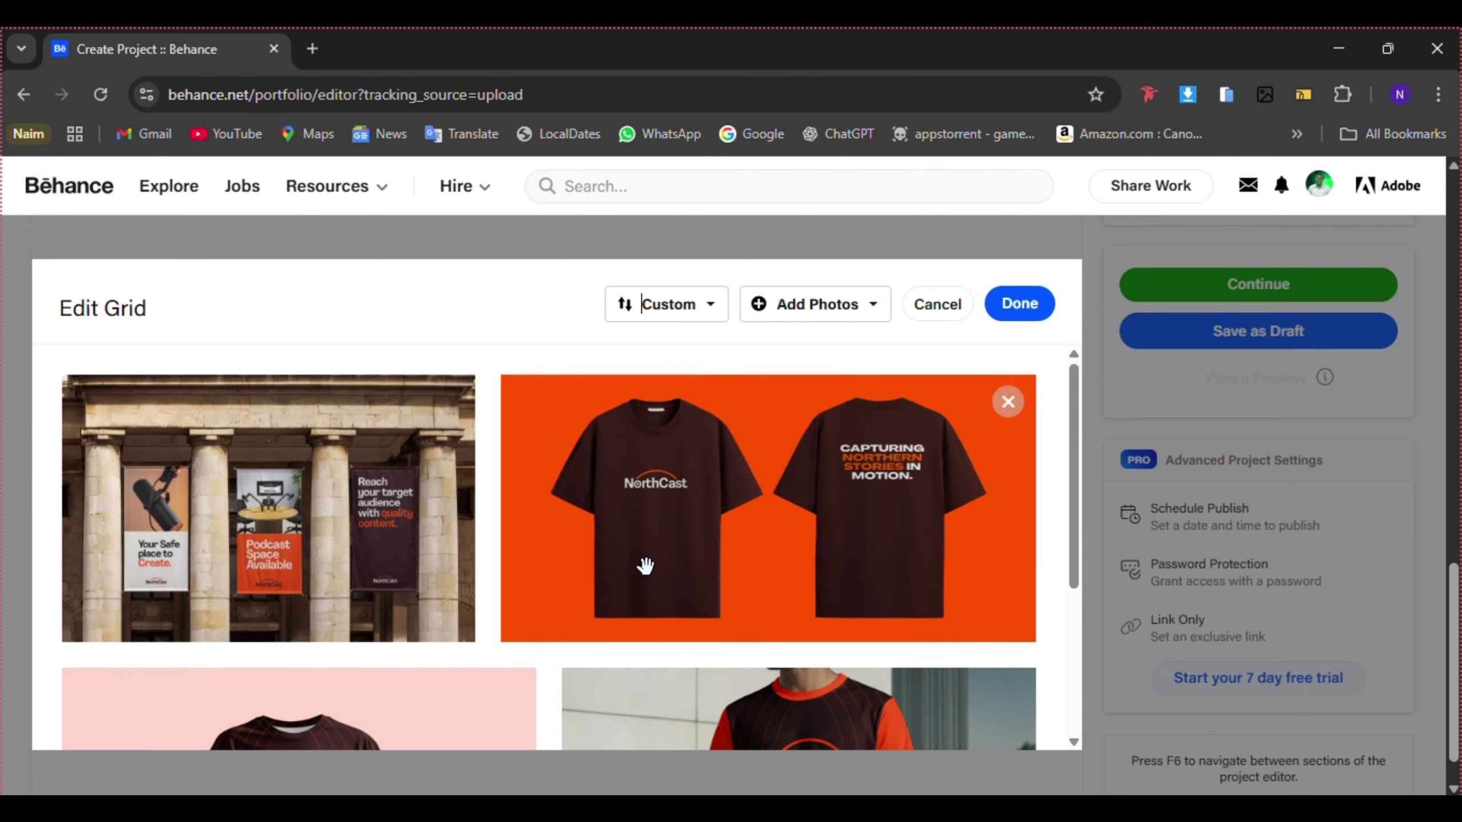
scroll(647, 565, down, 3)
drag(646, 565, 455, 443)
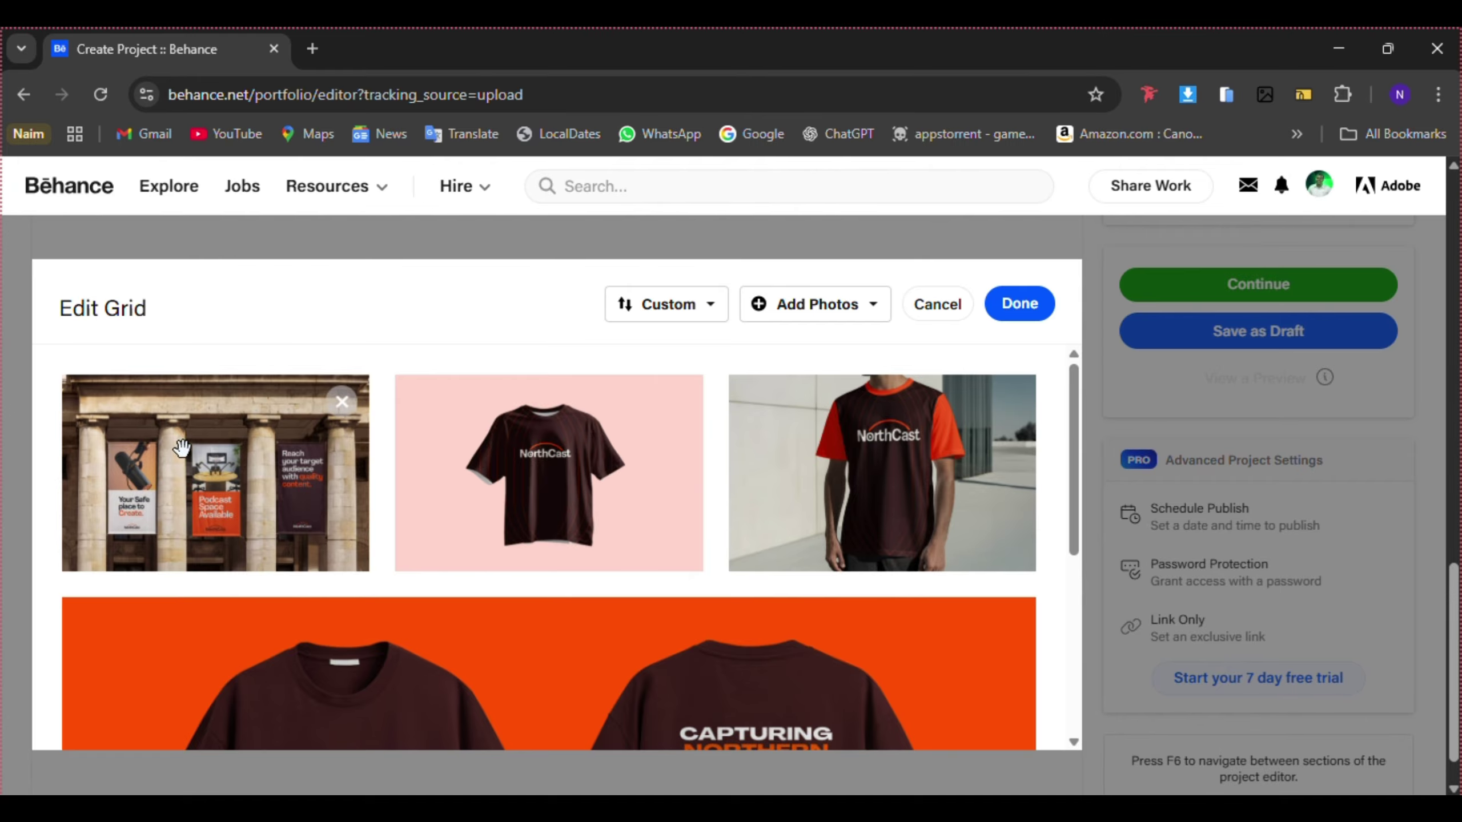
- Finish editing the grid and apply the rearranged photo order to the project
scroll(481, 581, down, 5)
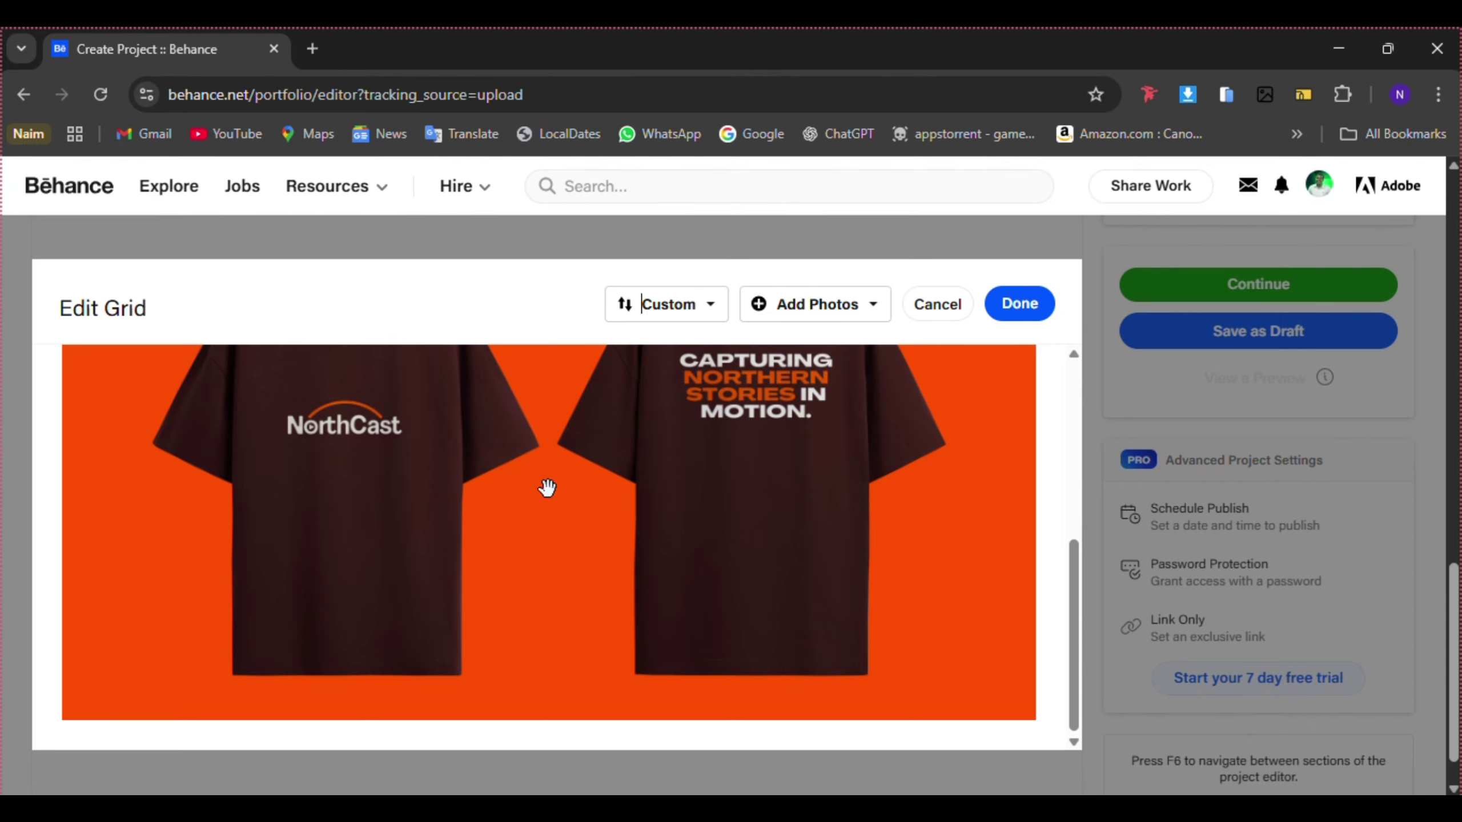
click(1020, 305)
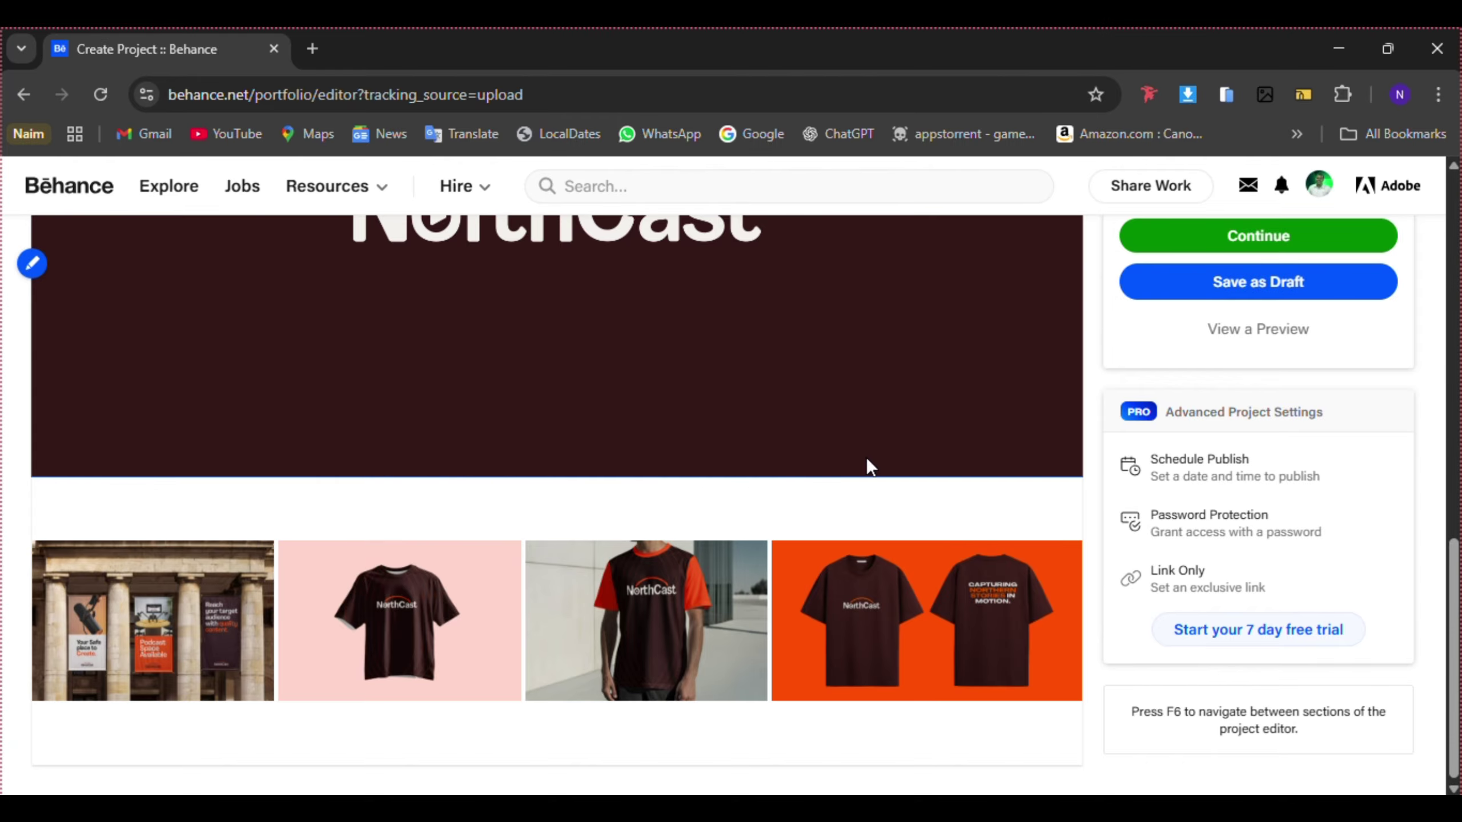
- Open the project preview and examine the welcome banner, the description text and the dark NorthCast logo image
scroll(858, 438, up, 5)
click(1259, 331)
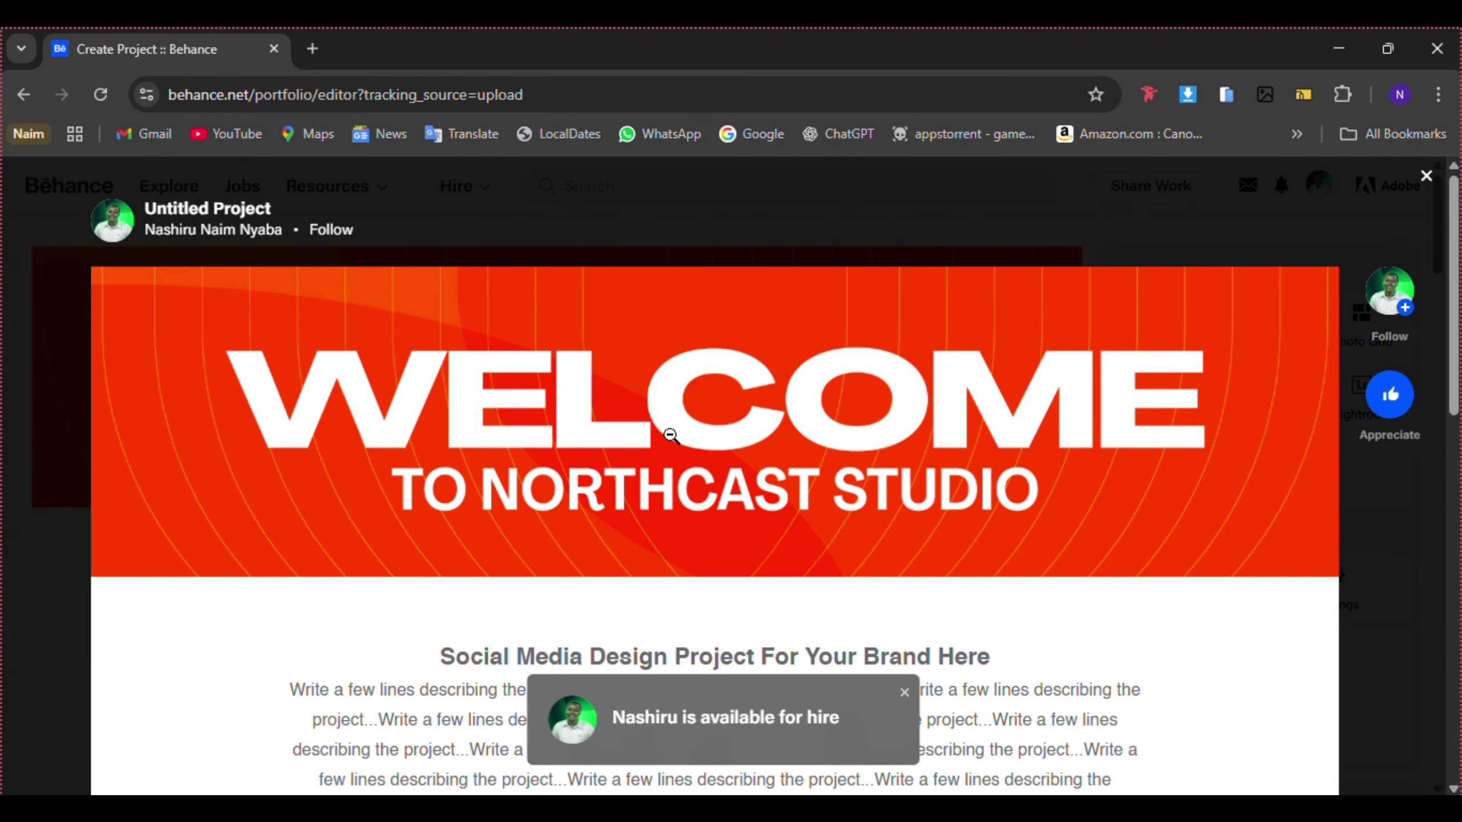
scroll(669, 434, down, 4)
scroll(711, 330, up, 4)
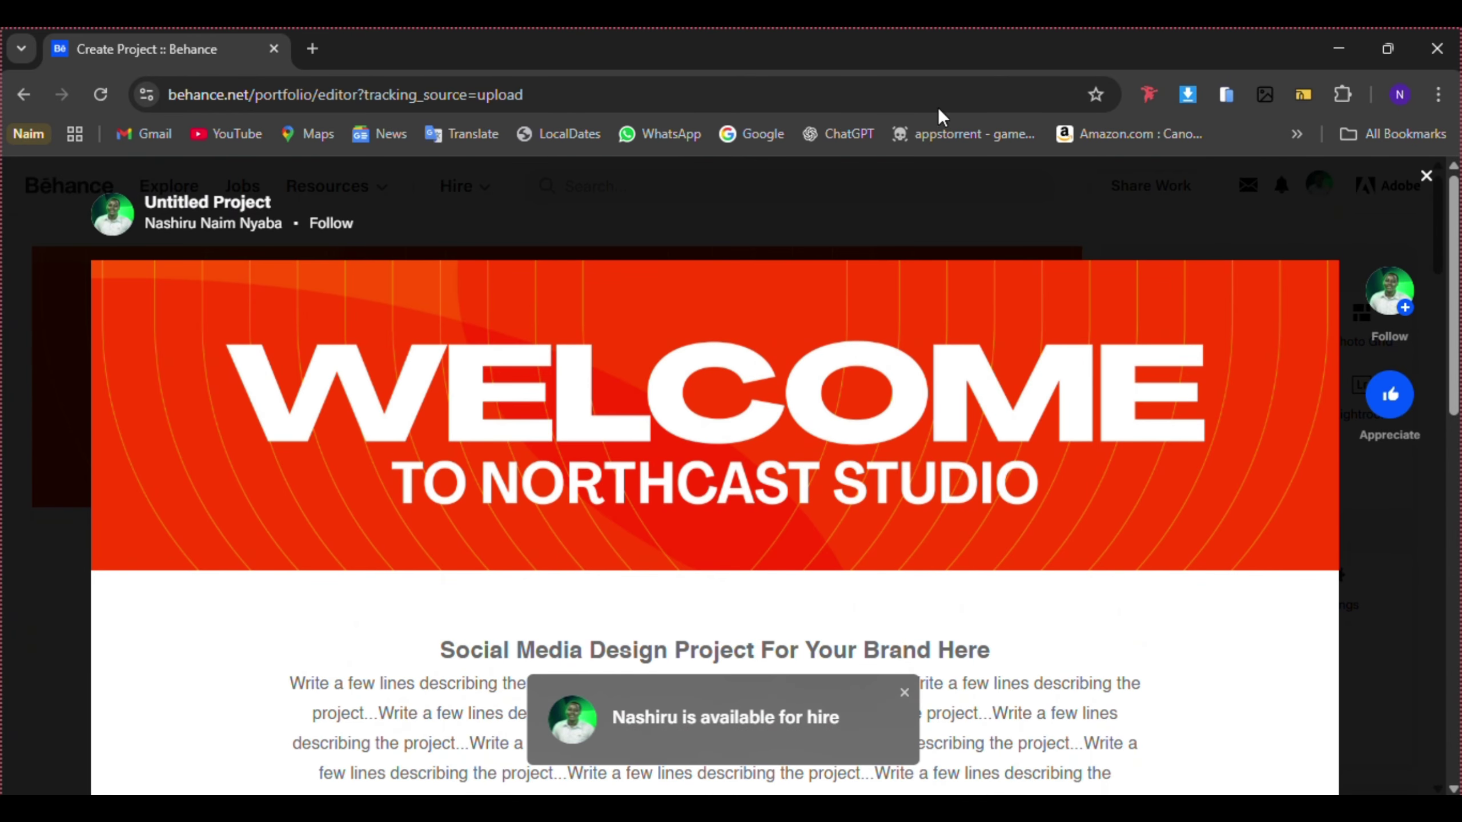
scroll(648, 389, down, 6)
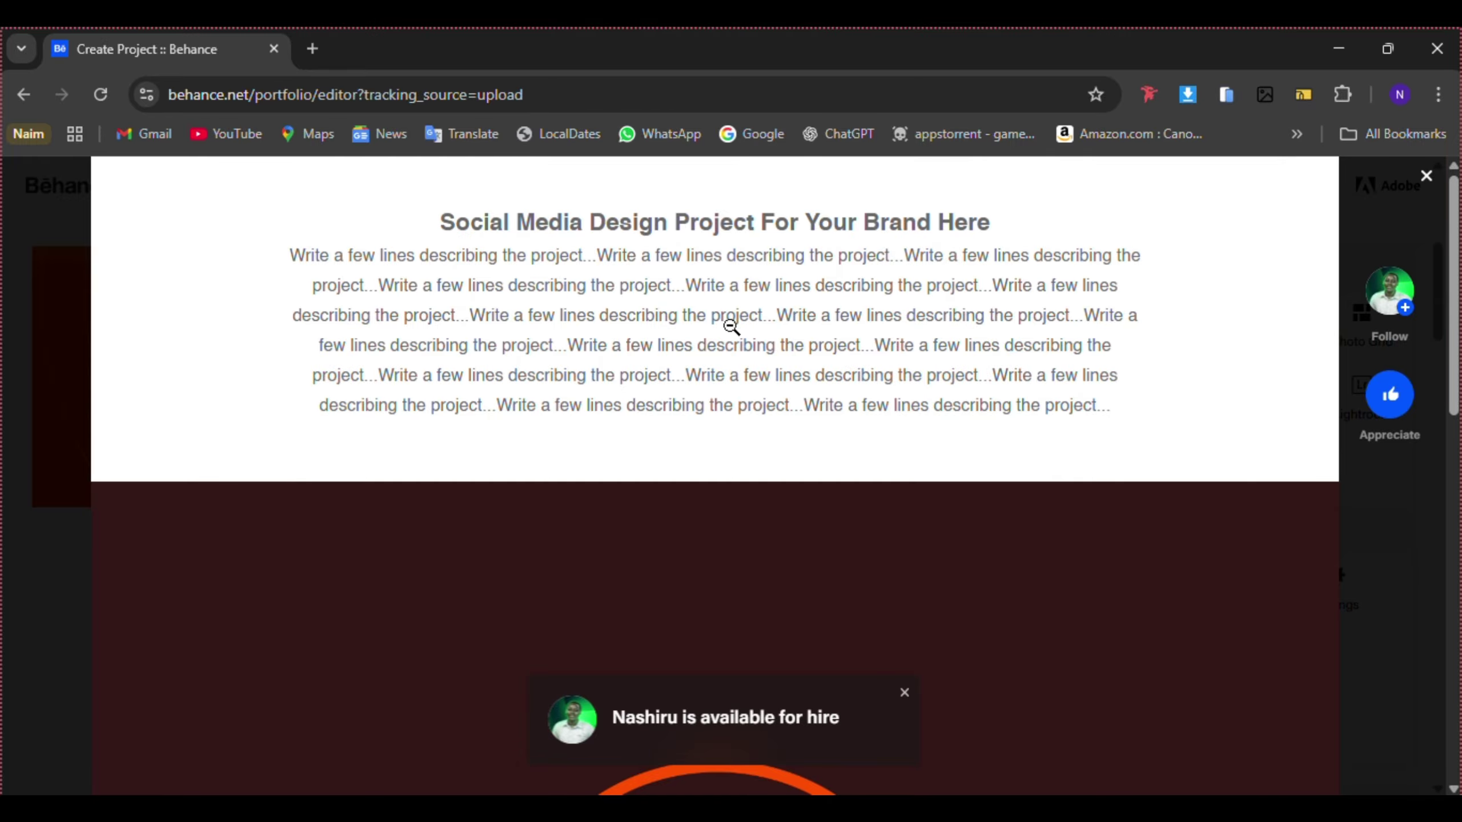
scroll(949, 386, down, 3)
scroll(950, 385, up, 5)
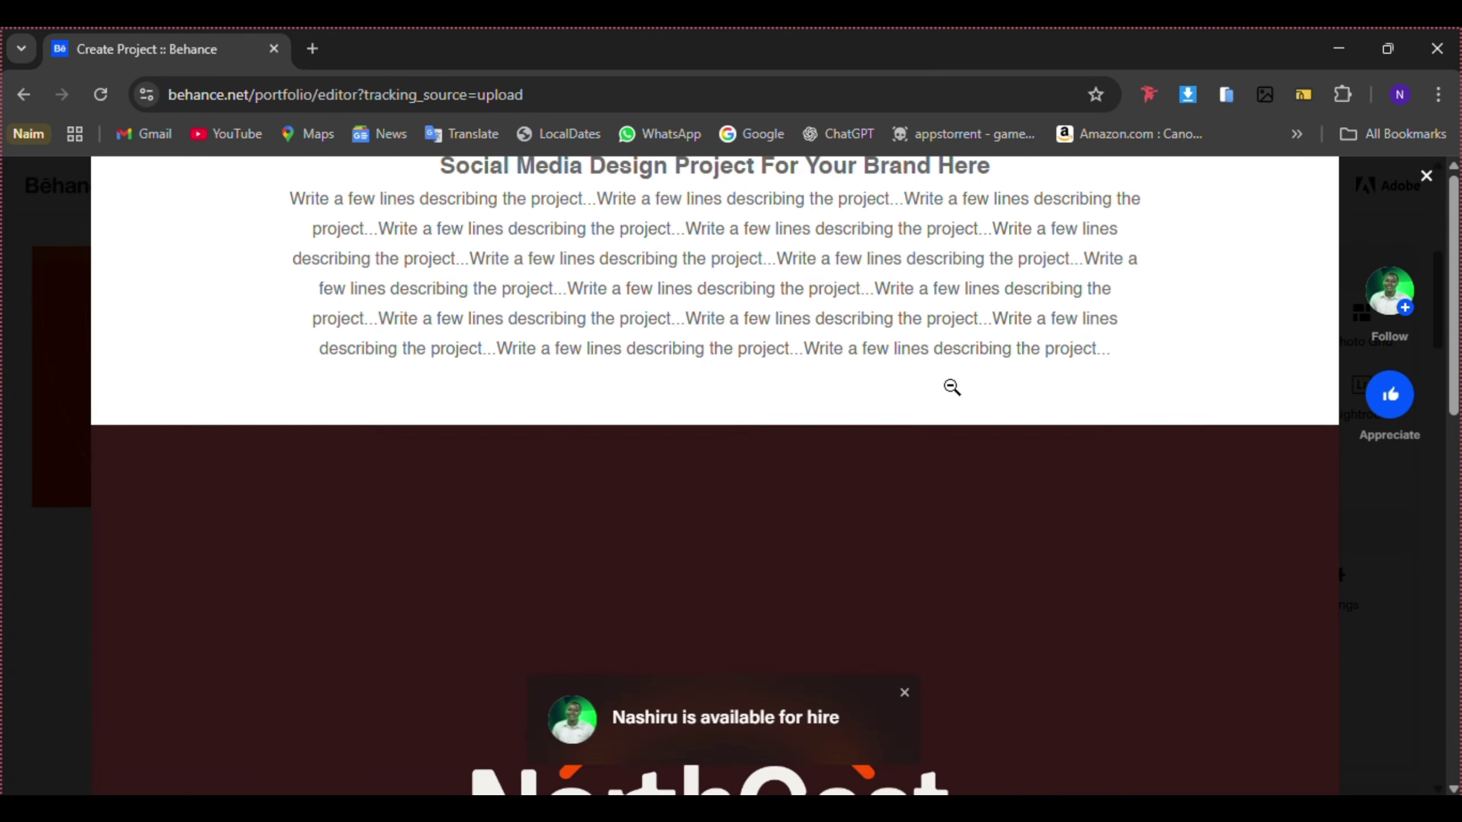
scroll(950, 385, down, 8)
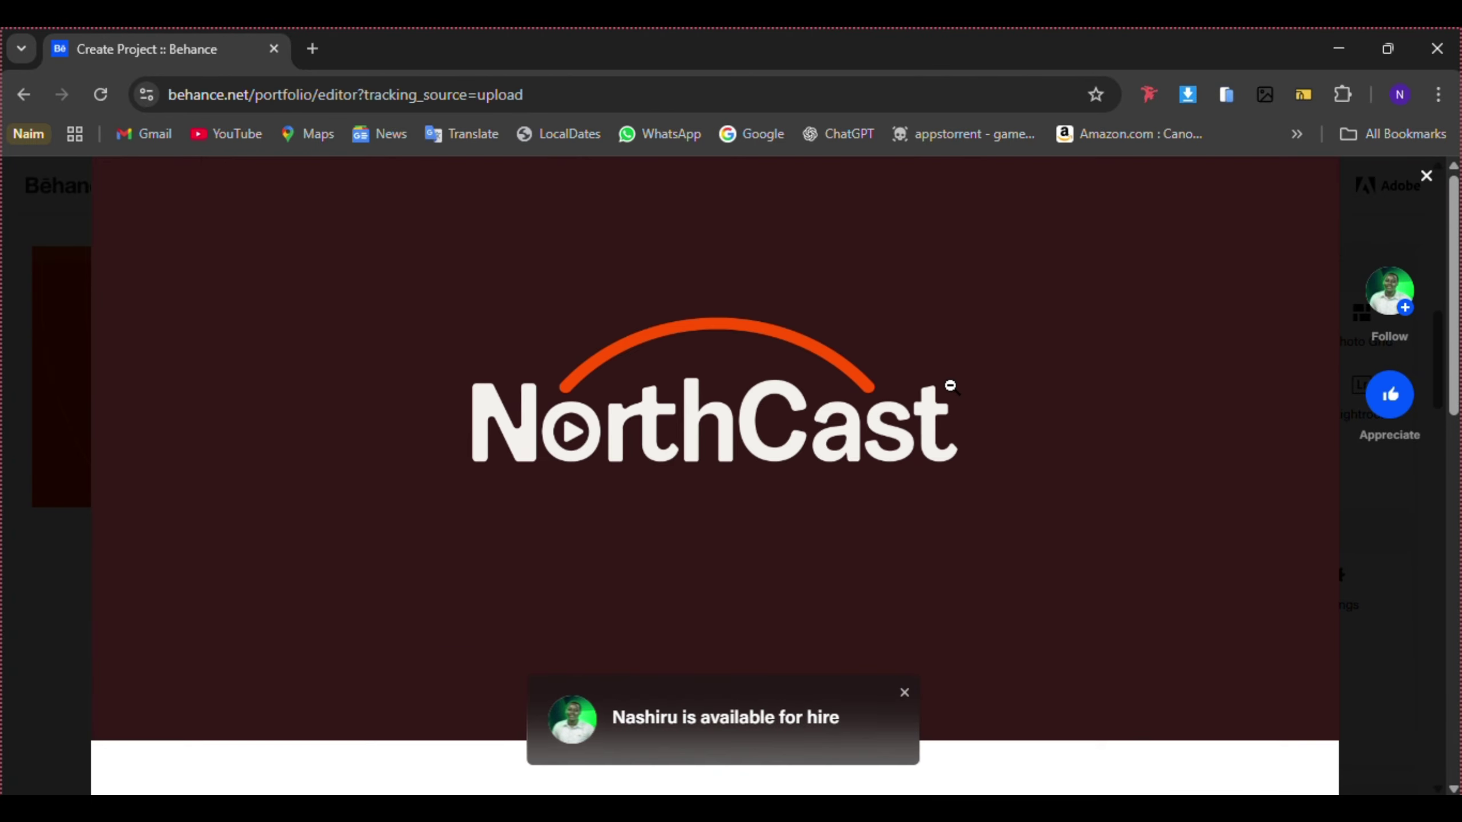
- Examine how the four mockup photos are laid out below the logo image in the preview, and return to the editor
scroll(780, 277, down, 10)
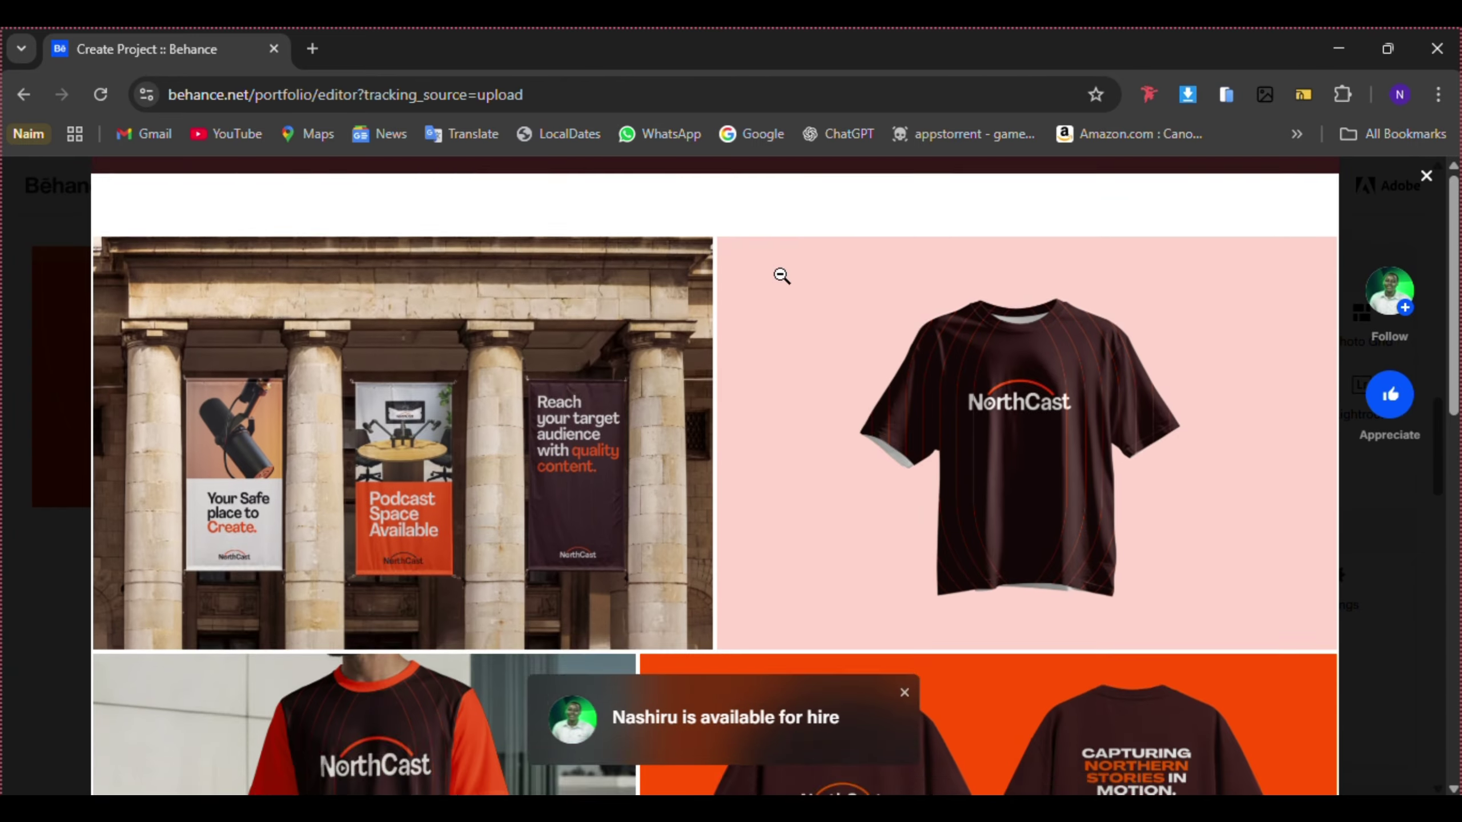
scroll(808, 369, up, 4)
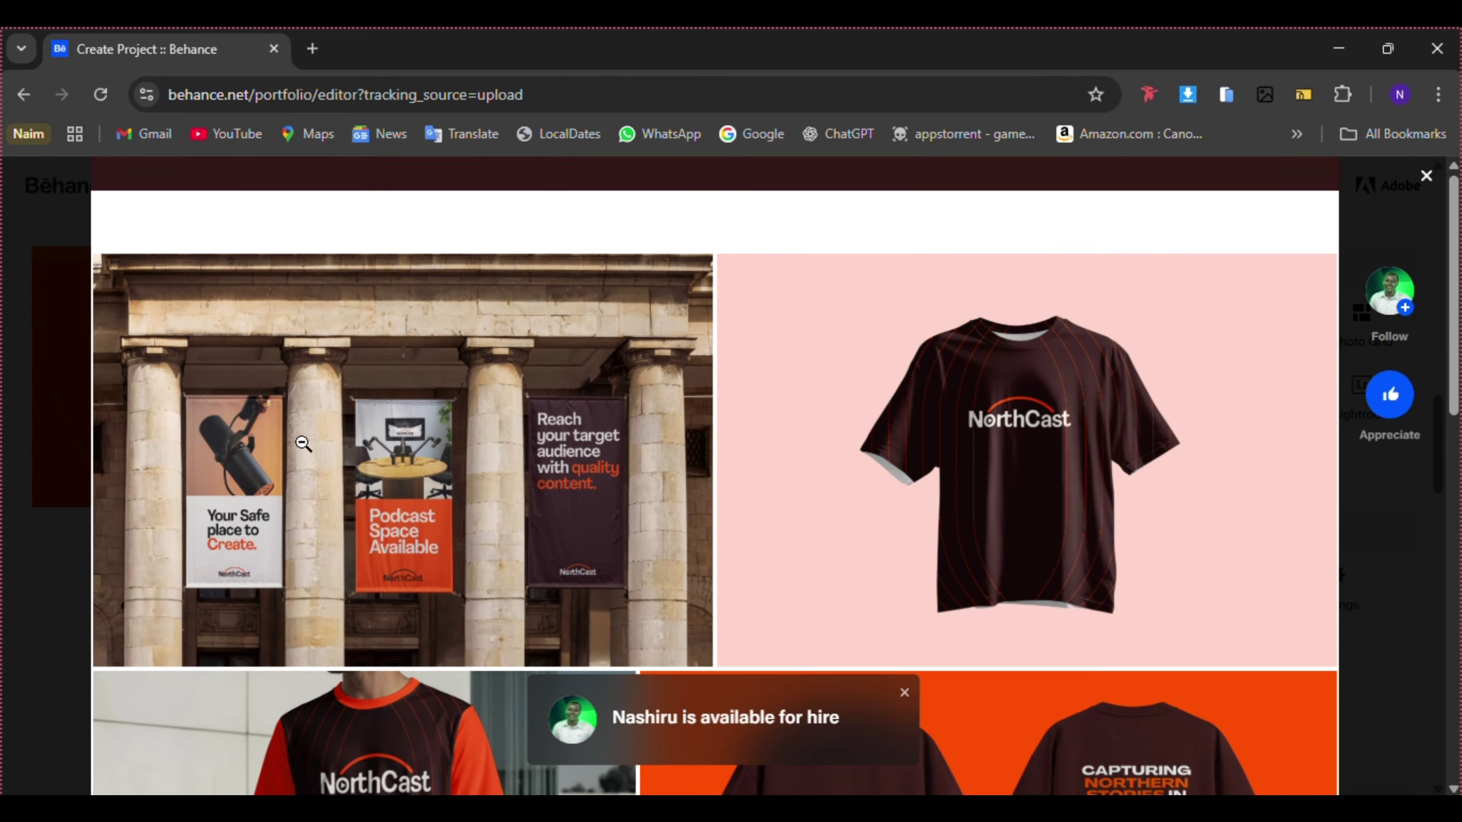
scroll(739, 436, down, 5)
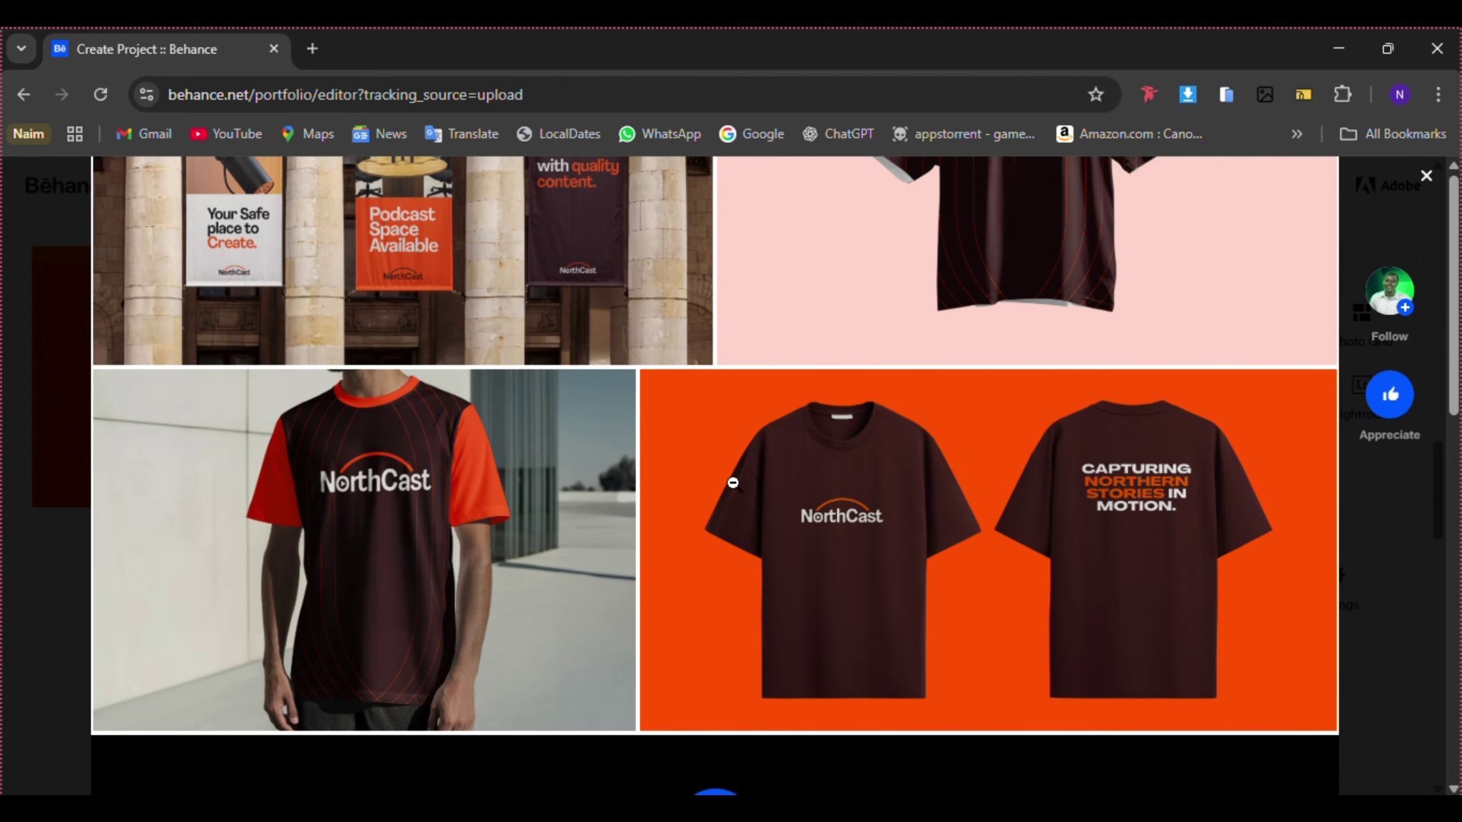
scroll(578, 365, up, 2)
scroll(578, 366, down, 7)
scroll(579, 365, up, 12)
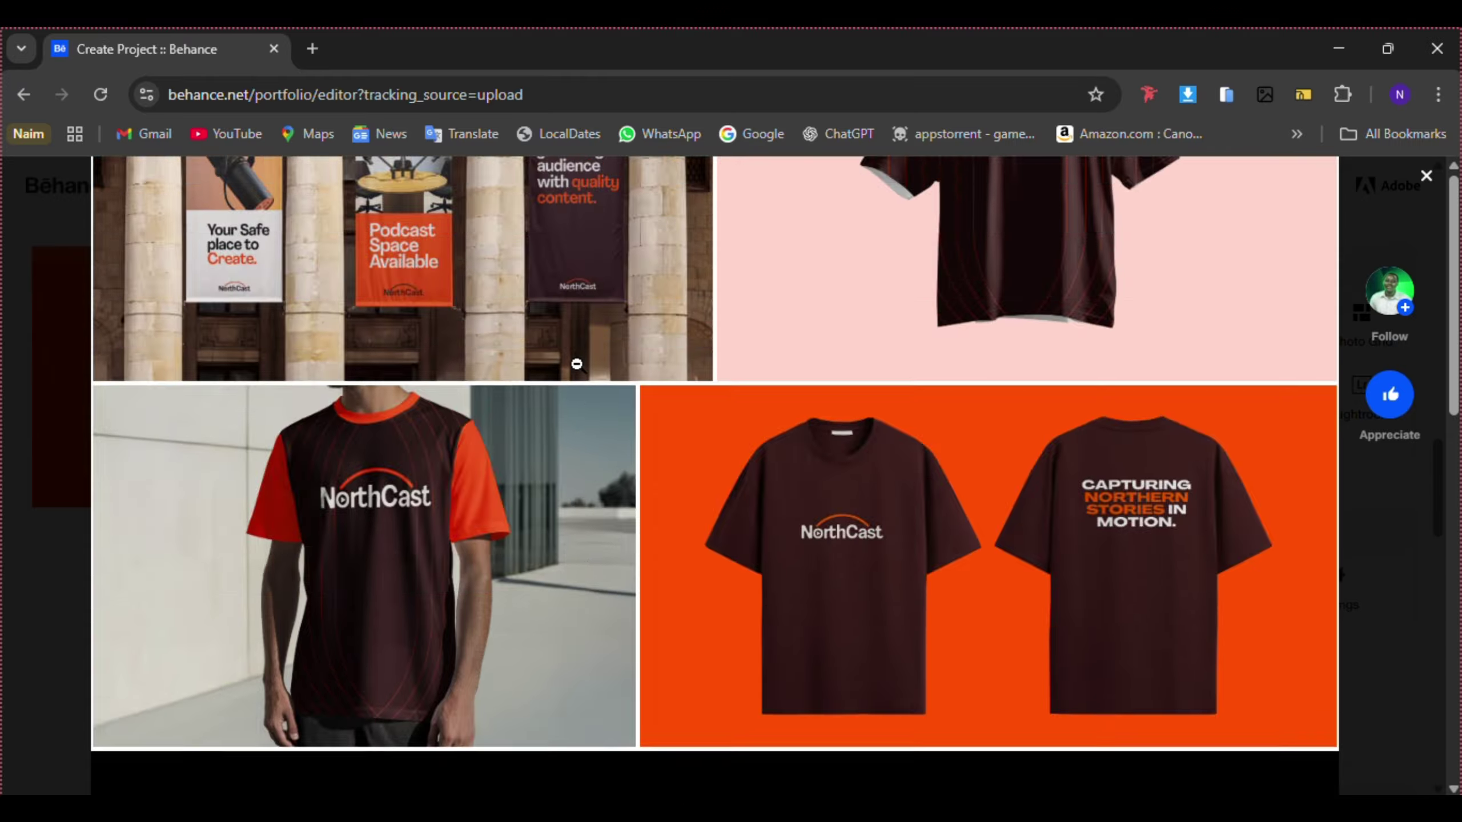
scroll(578, 365, up, 3)
scroll(906, 508, down, 10)
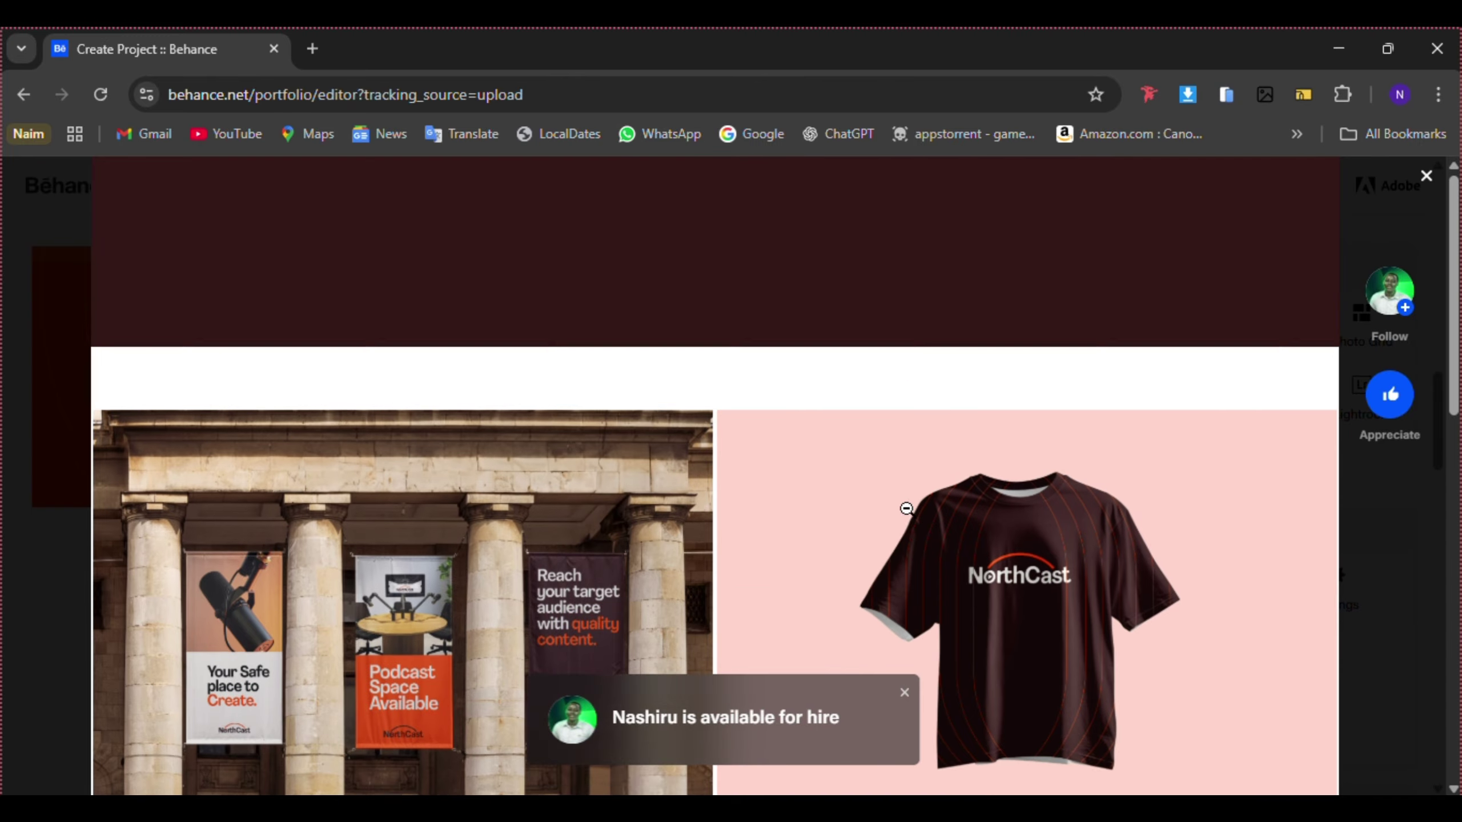
scroll(1248, 349, up, 8)
scroll(1248, 349, up, 1)
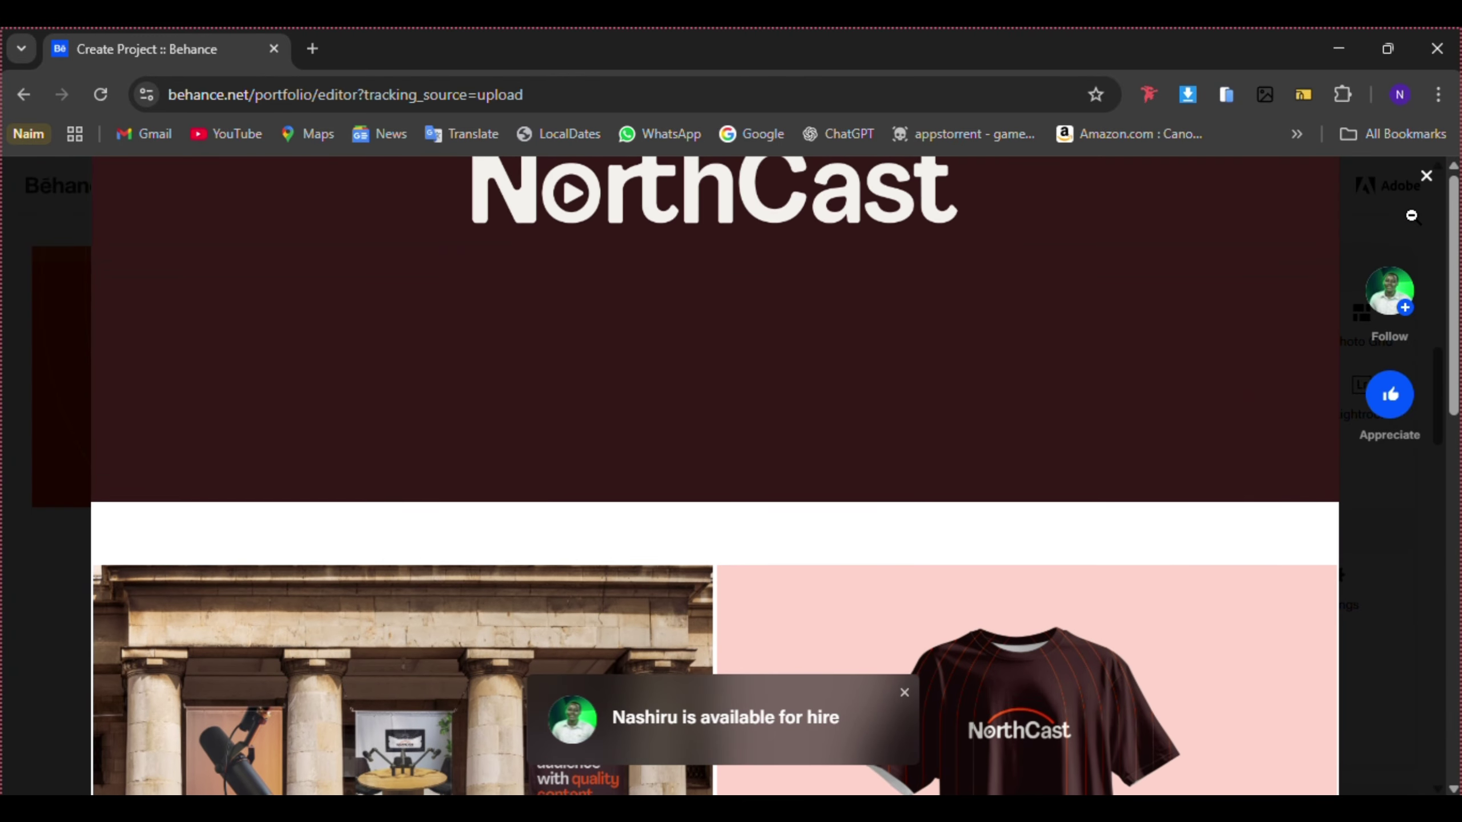
click(1425, 176)
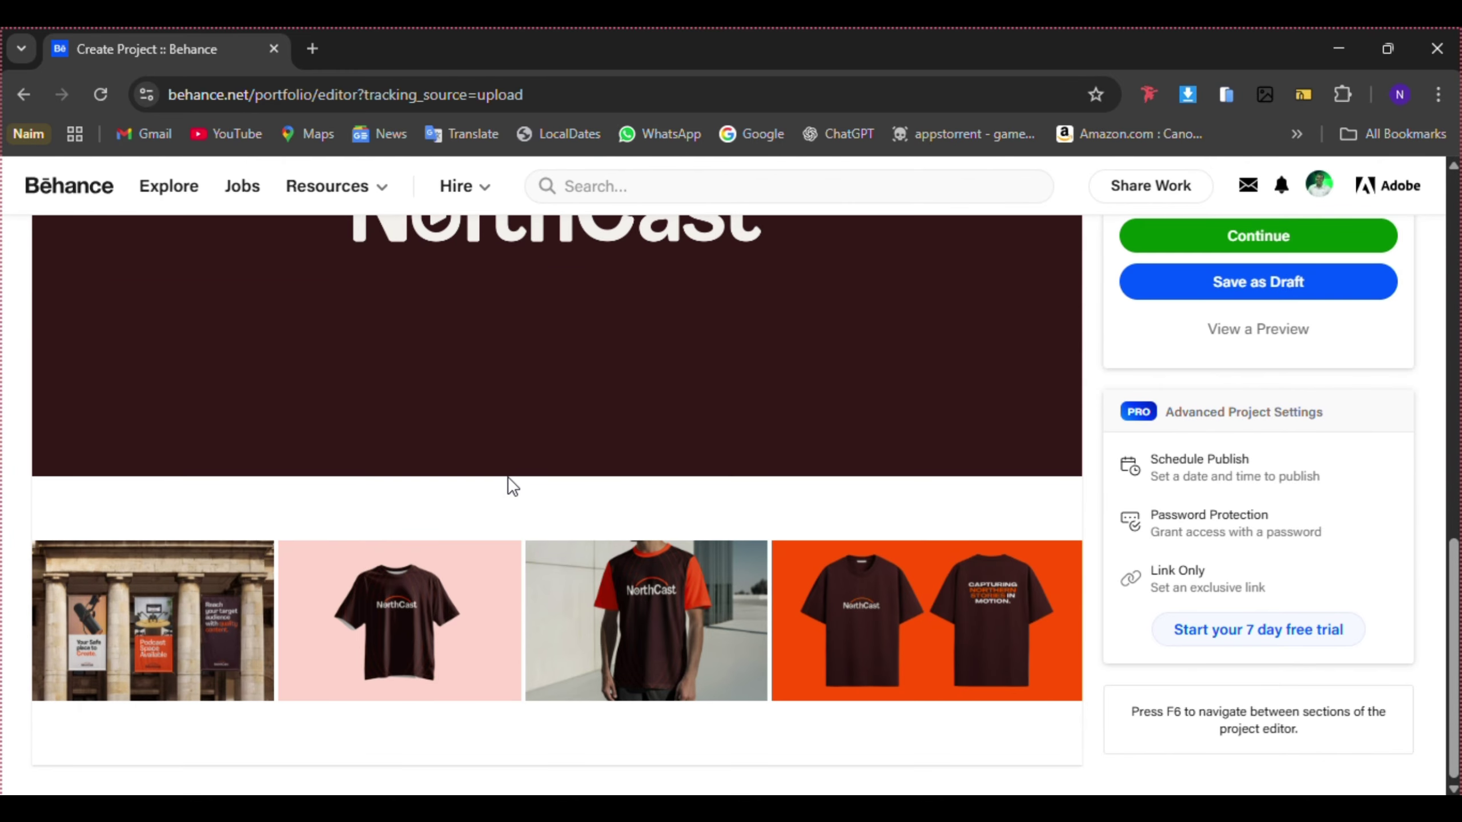
- Insert a second, empty photo grid below the T-shirt and banner mockup grid
scroll(863, 346, down, 5)
scroll(905, 406, up, 3)
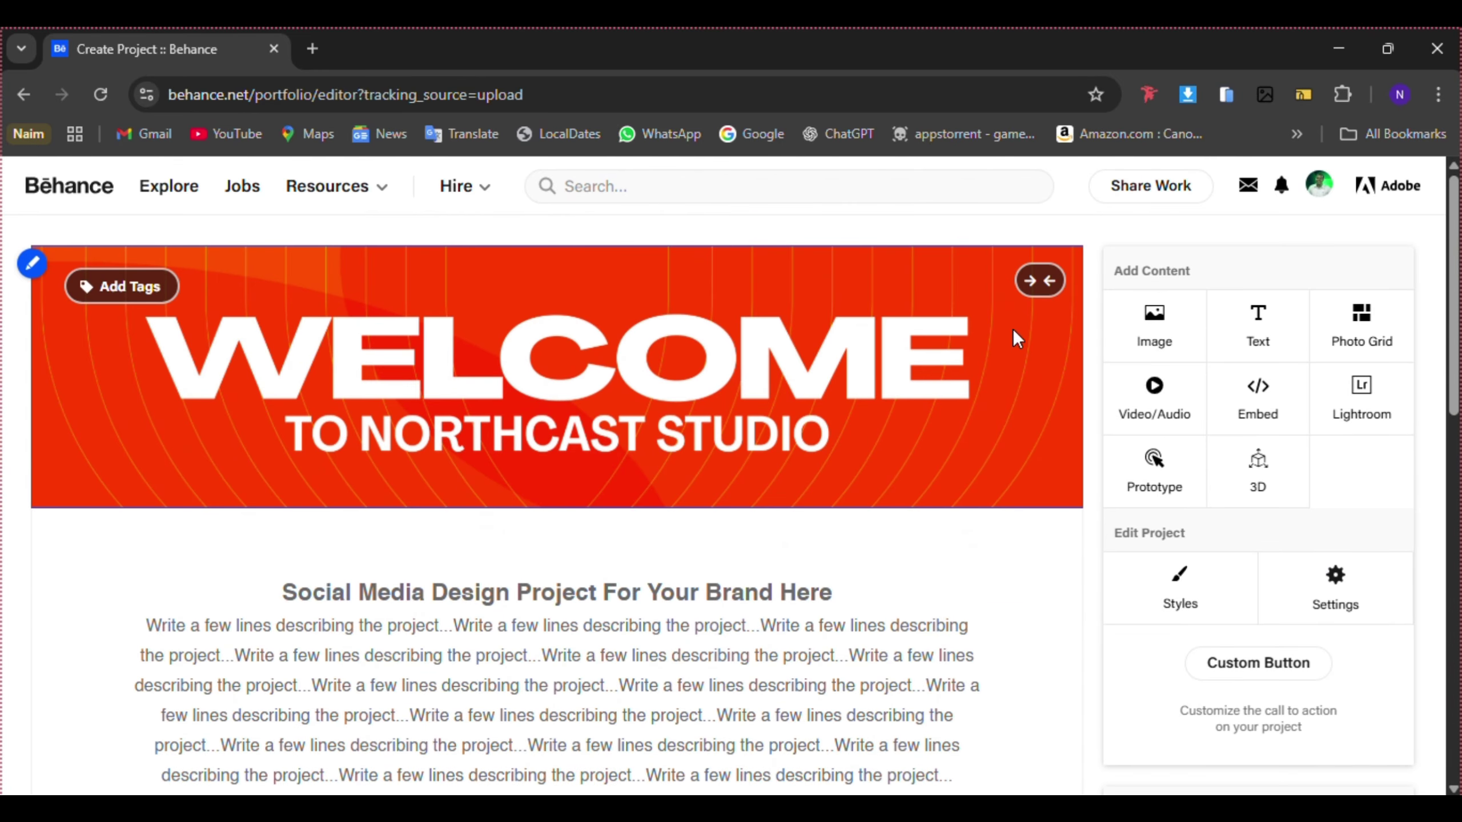
click(1362, 334)
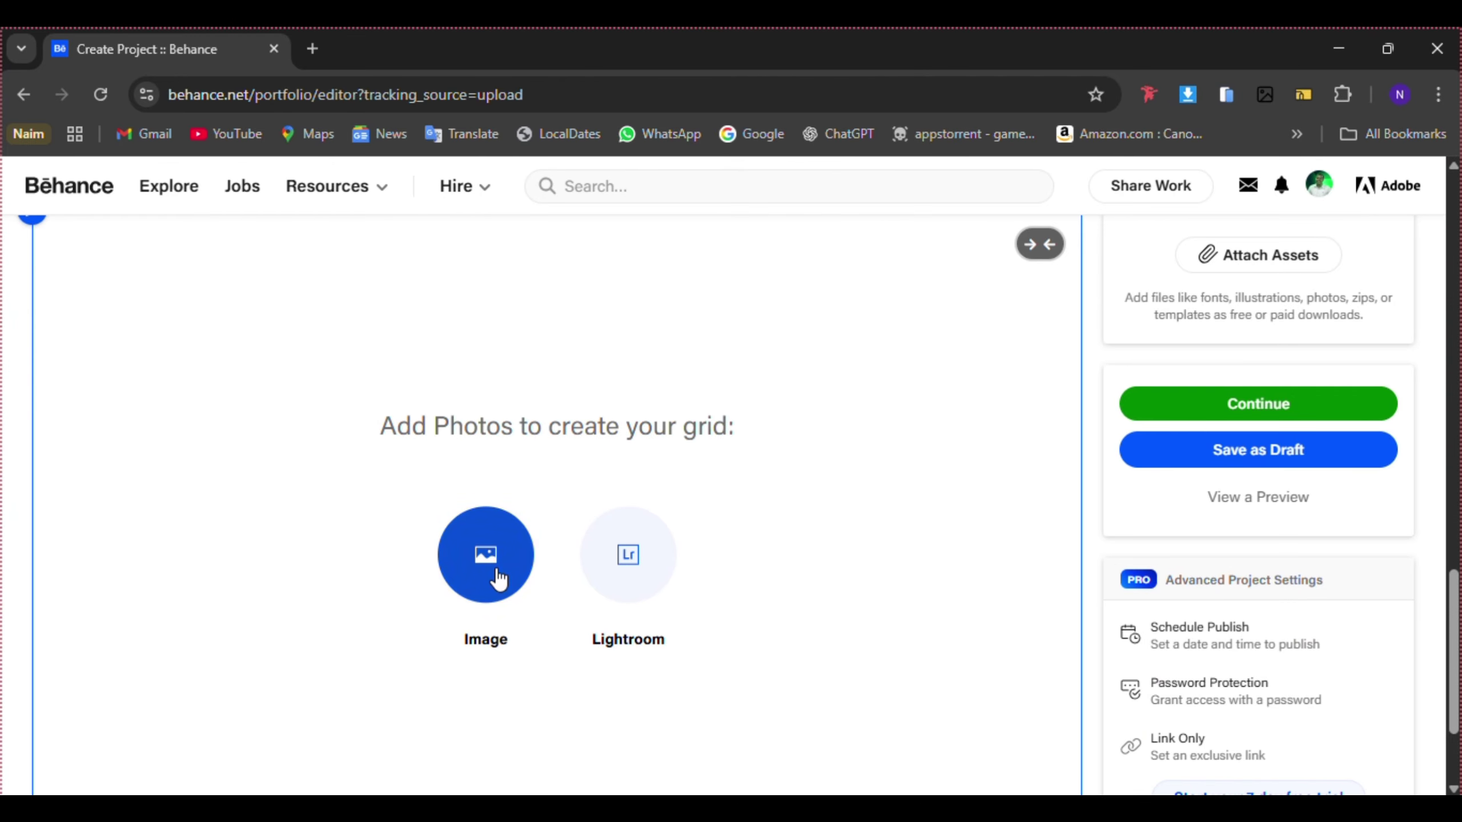
click(495, 578)
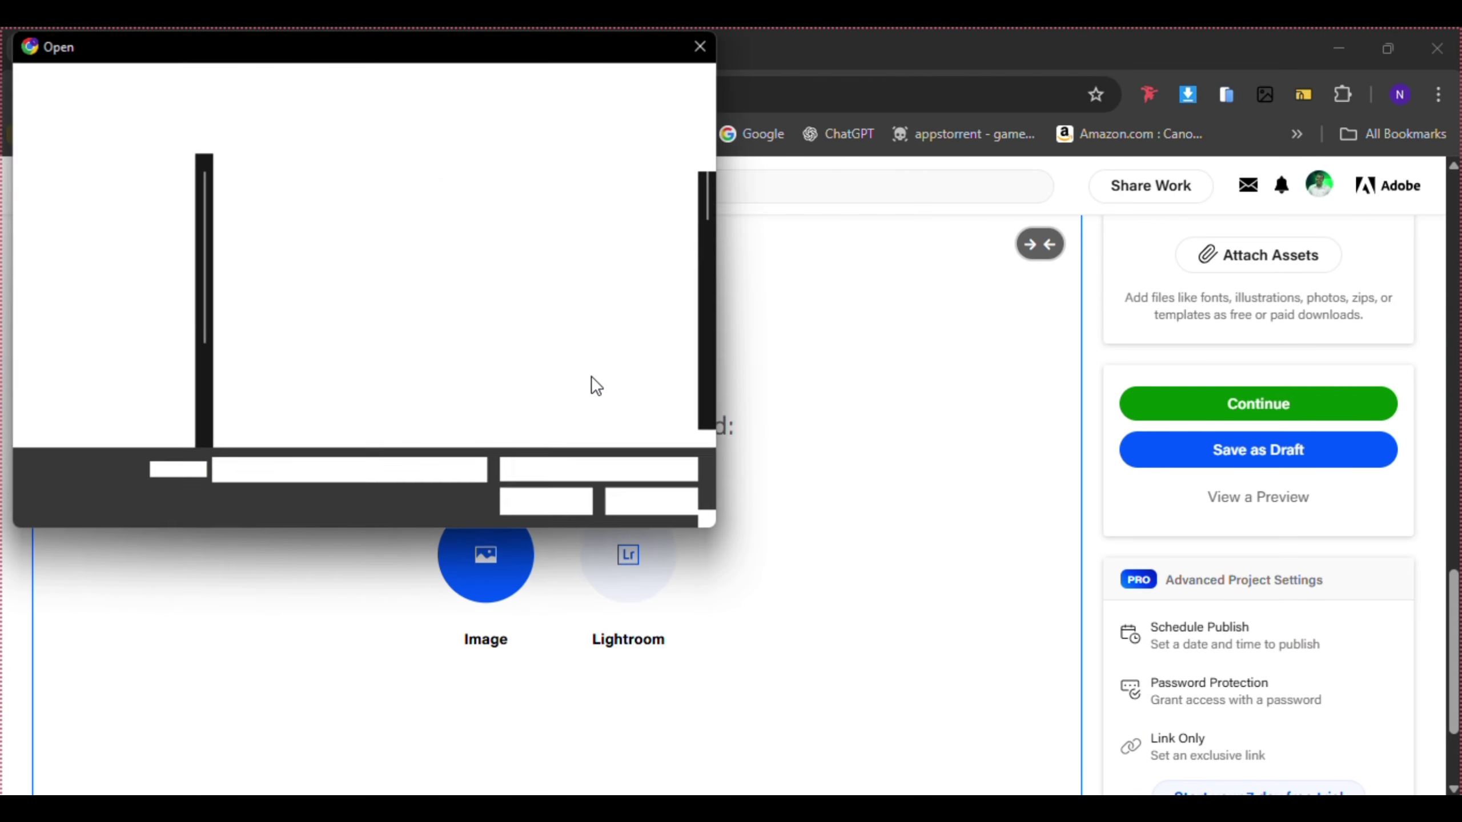
scroll(394, 274, down, 6)
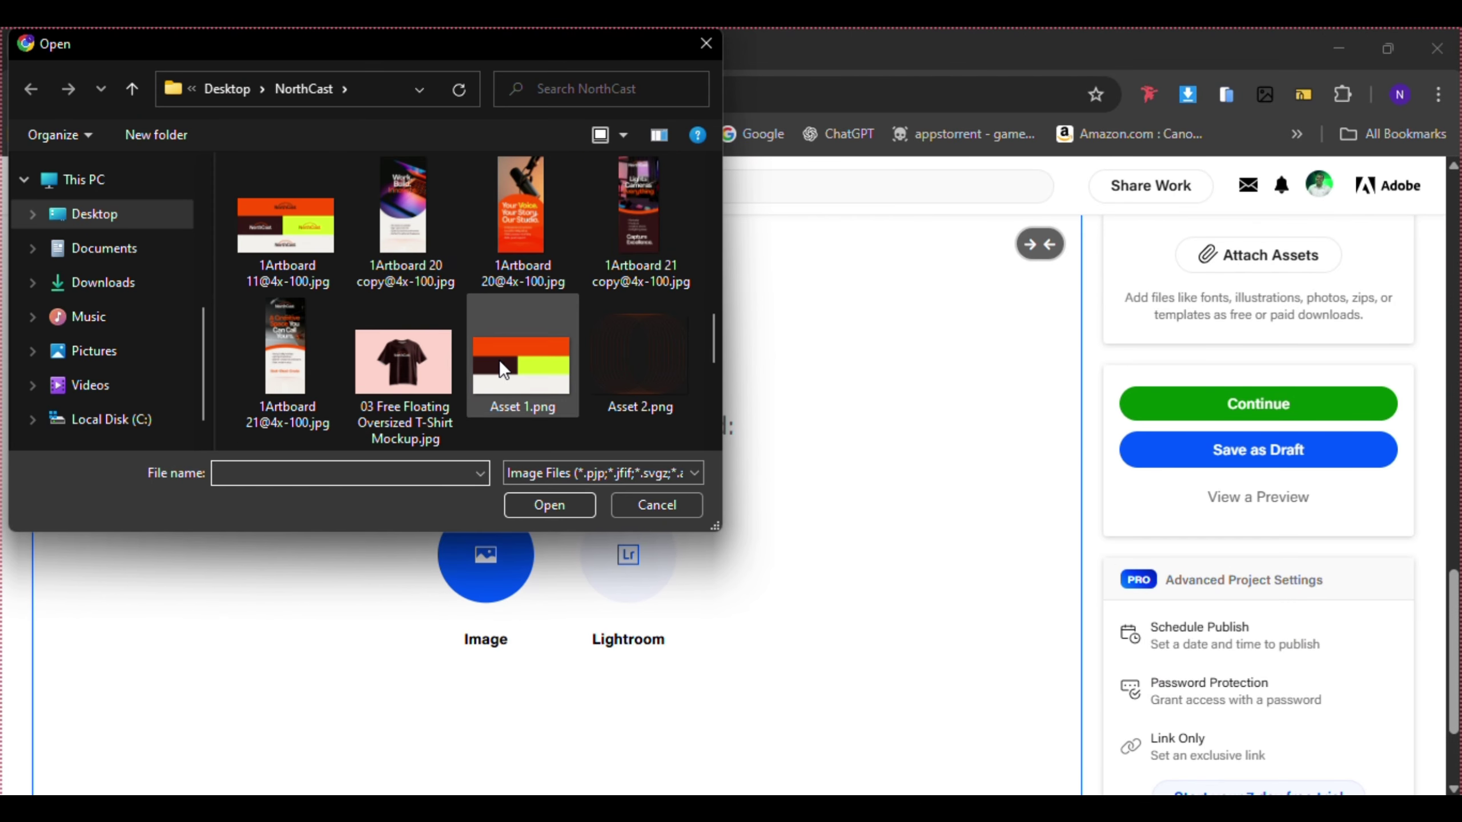
click(500, 359)
scroll(547, 345, up, 3)
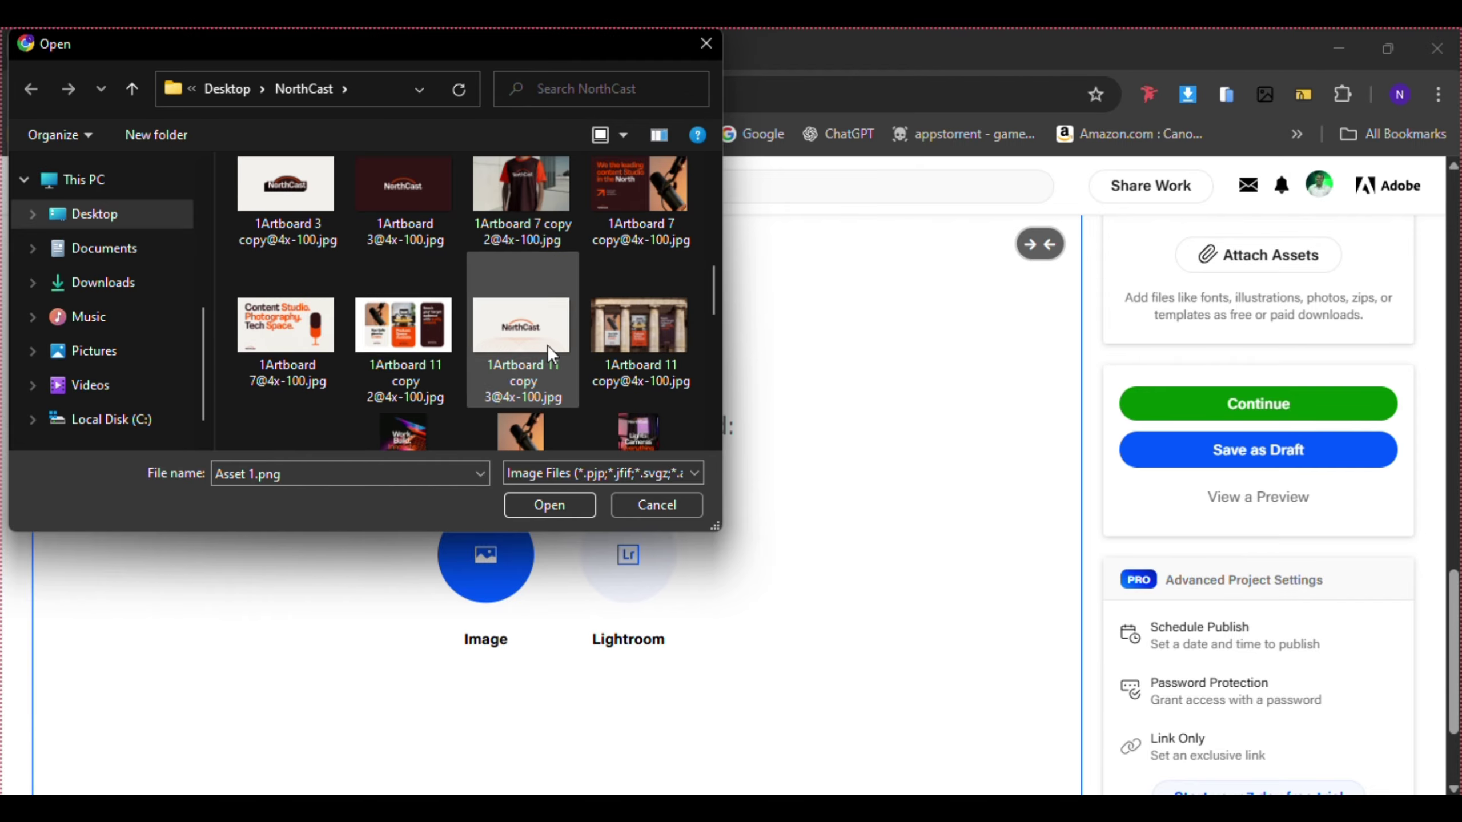
scroll(569, 356, down, 4)
scroll(521, 278, up, 1)
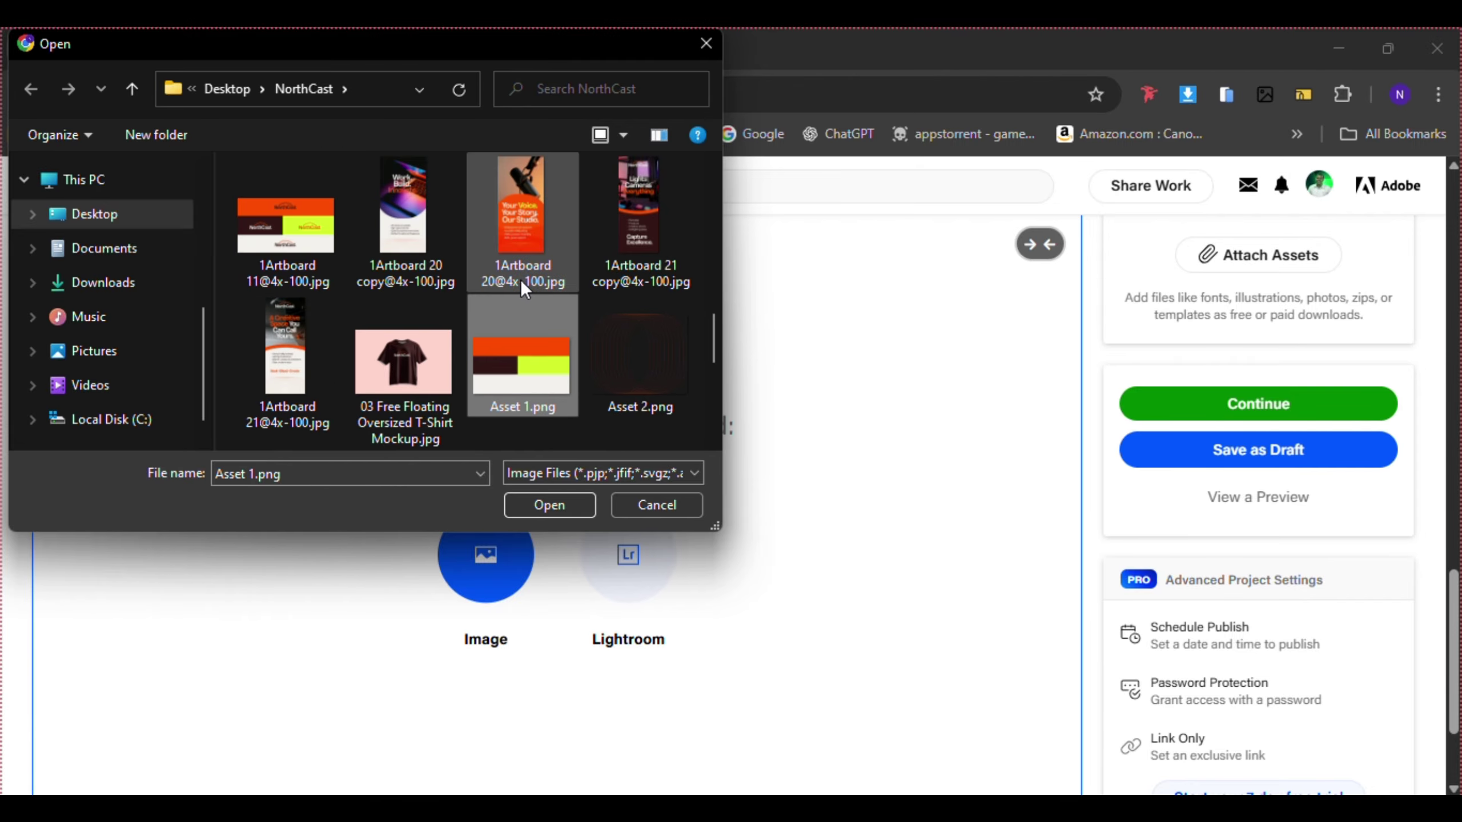
ctrl+click(297, 213)
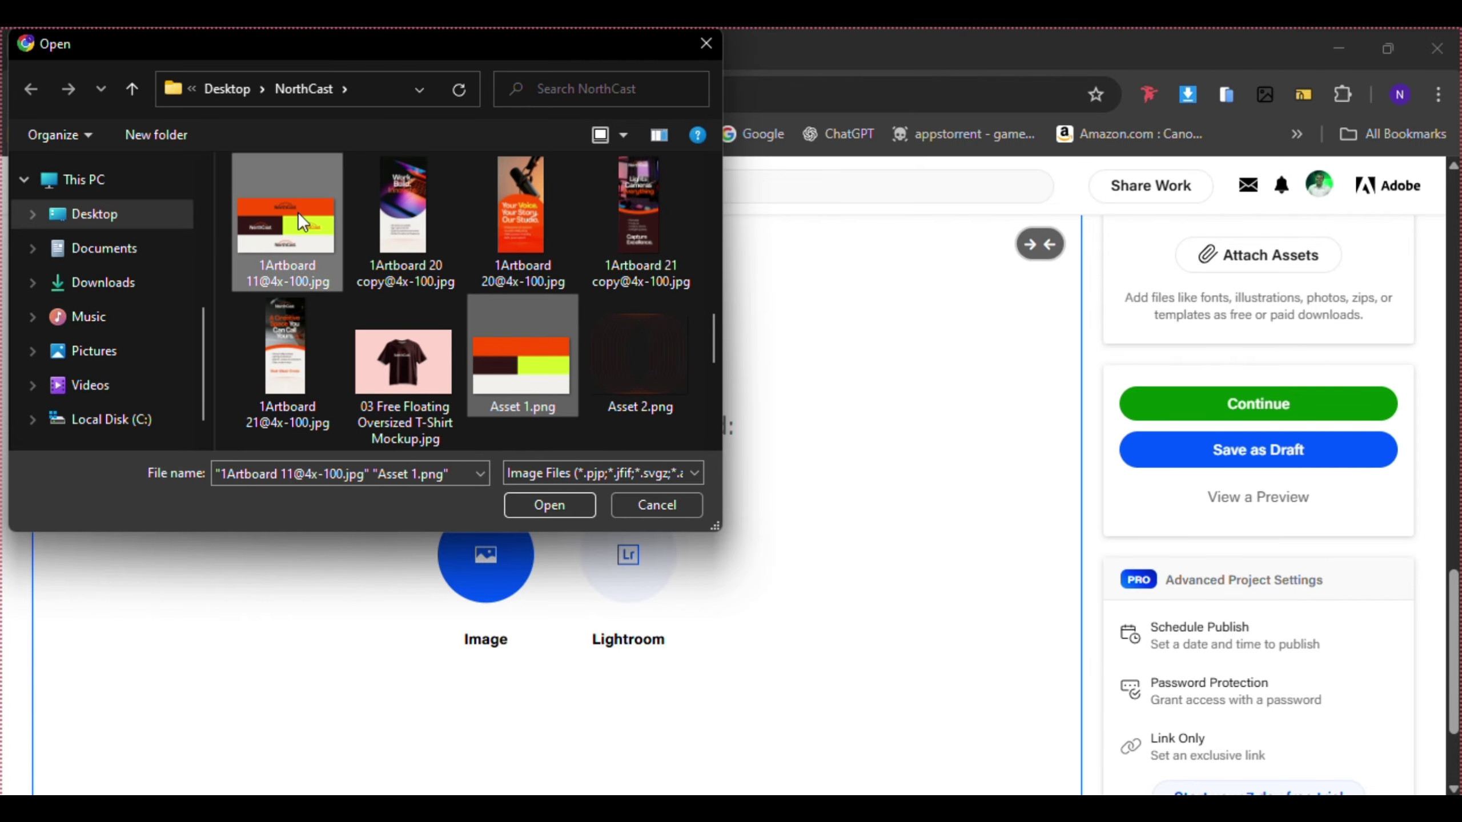
click(550, 506)
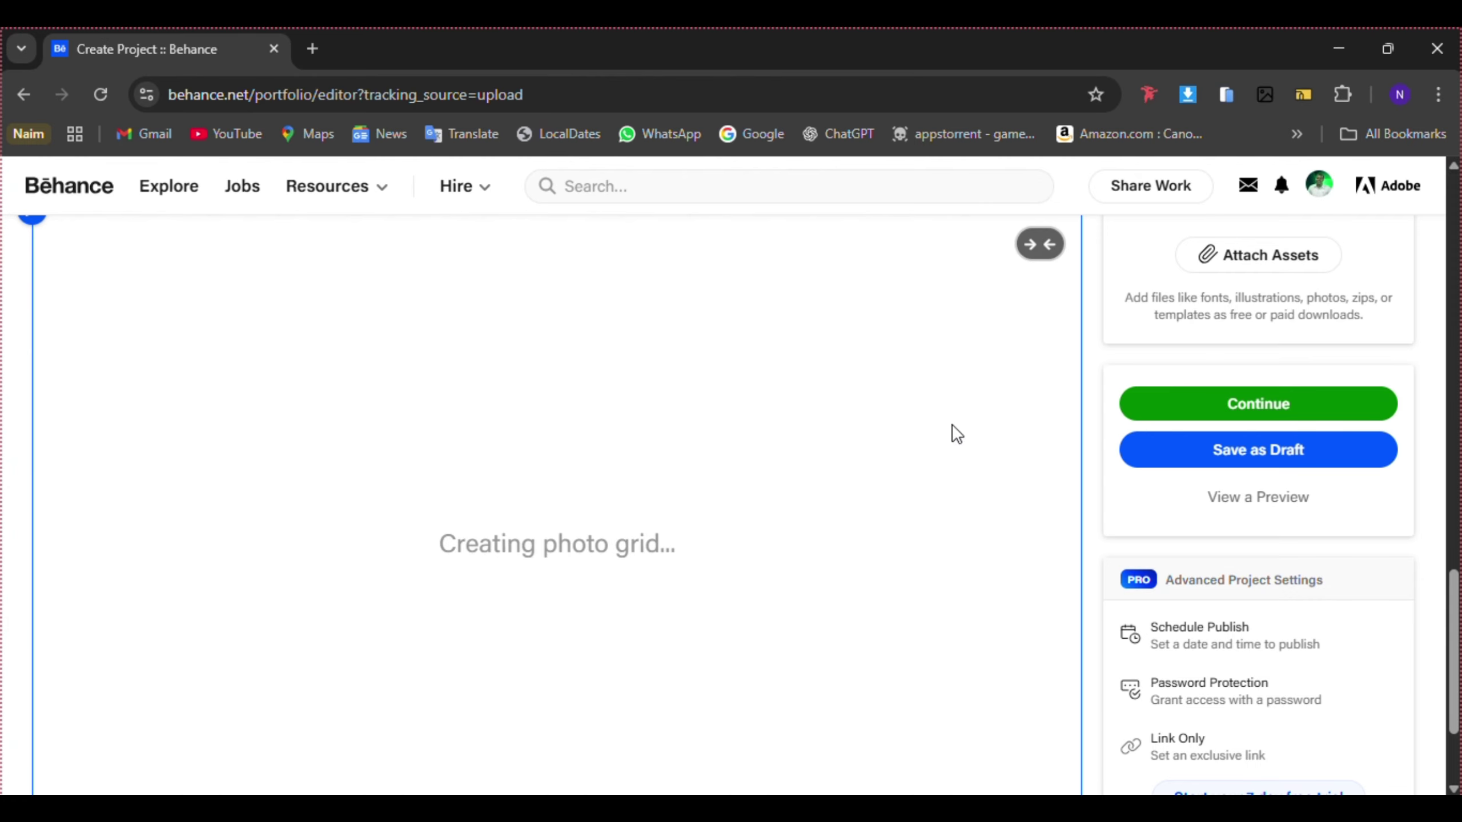
scroll(632, 510, up, 2)
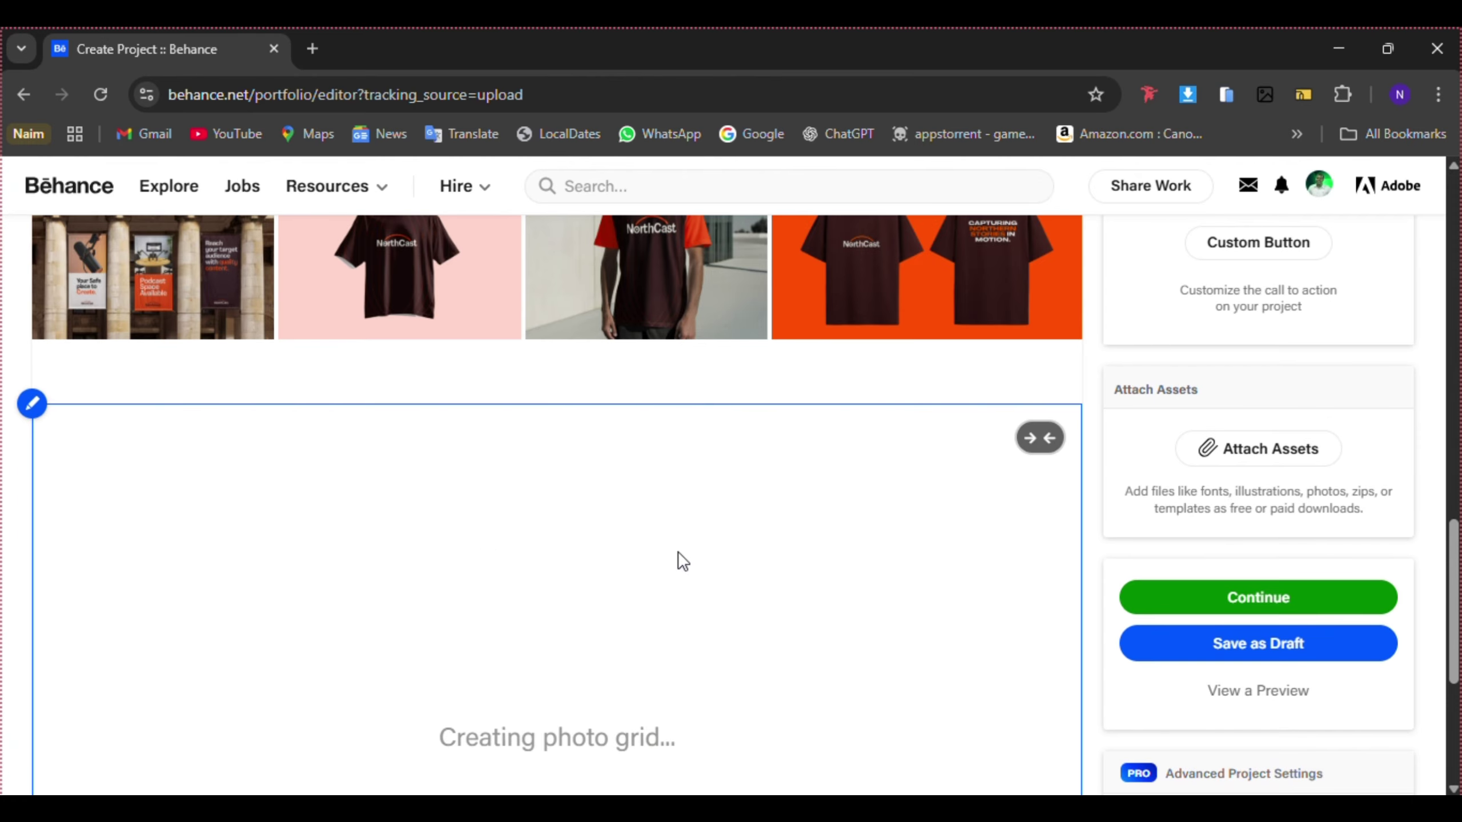
scroll(656, 518, down, 3)
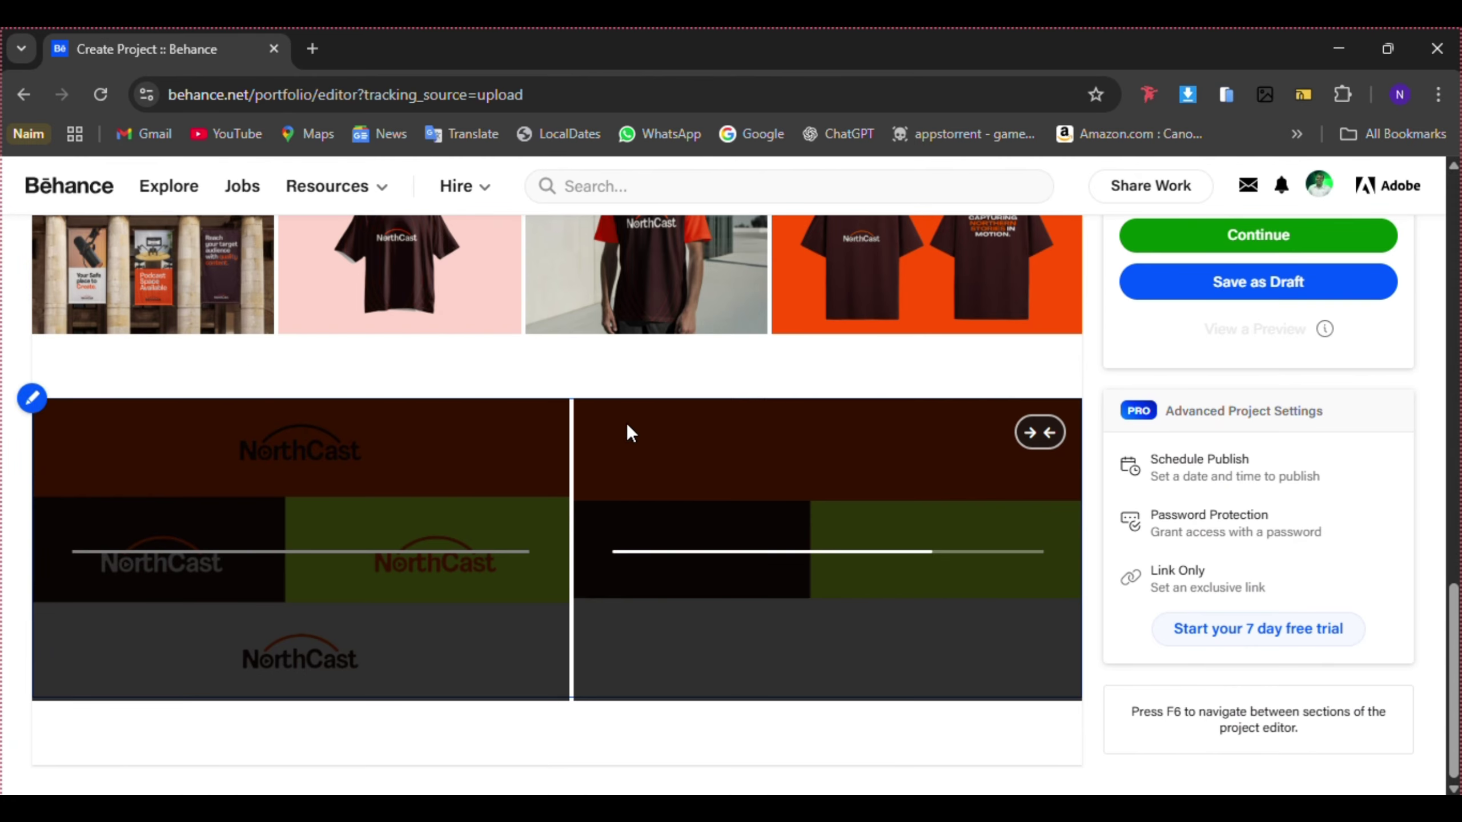
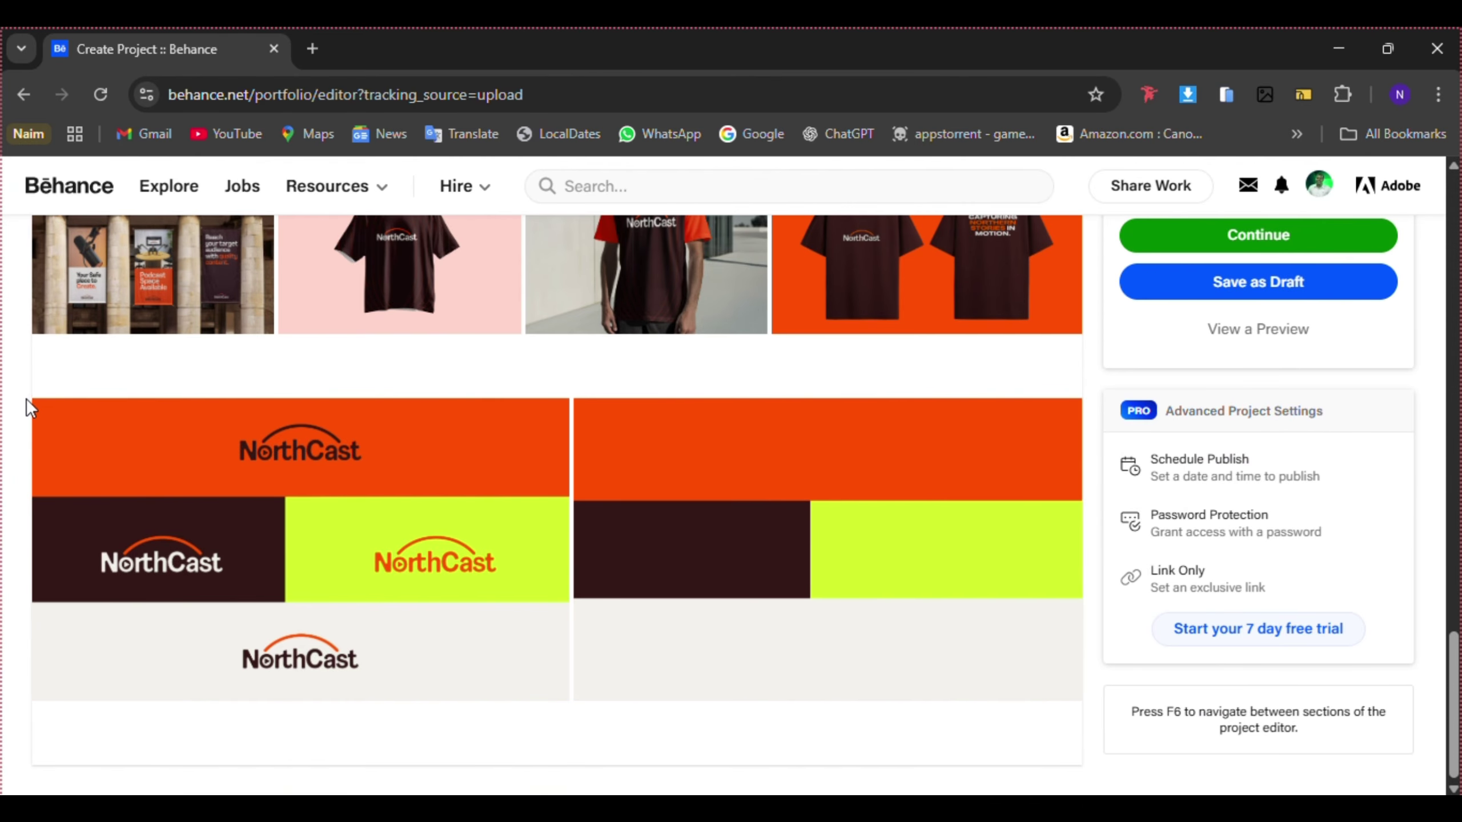
- Open the second photo grid for editing and remove the plain colour palette image without logos
click(32, 403)
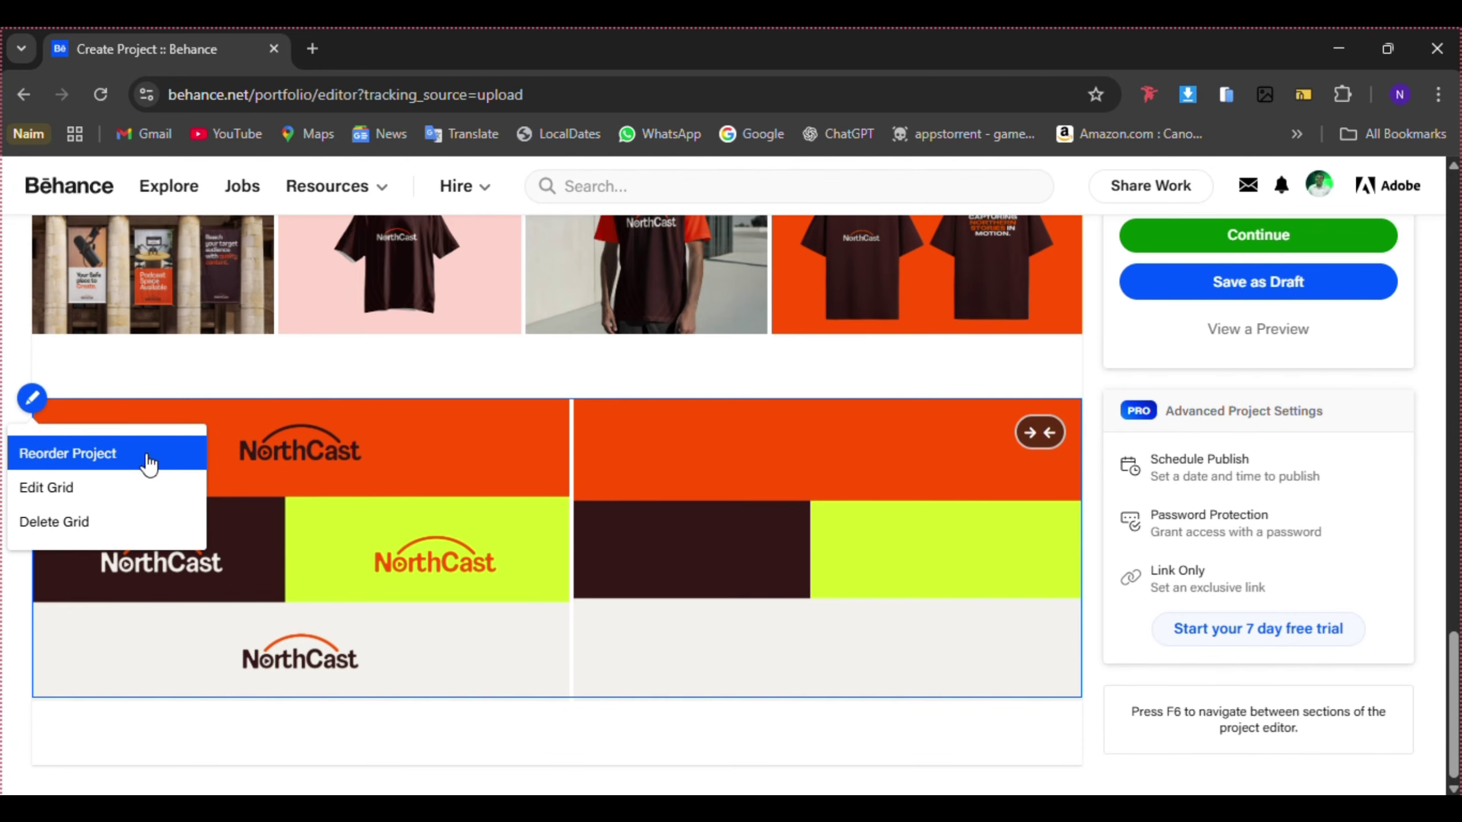
click(81, 478)
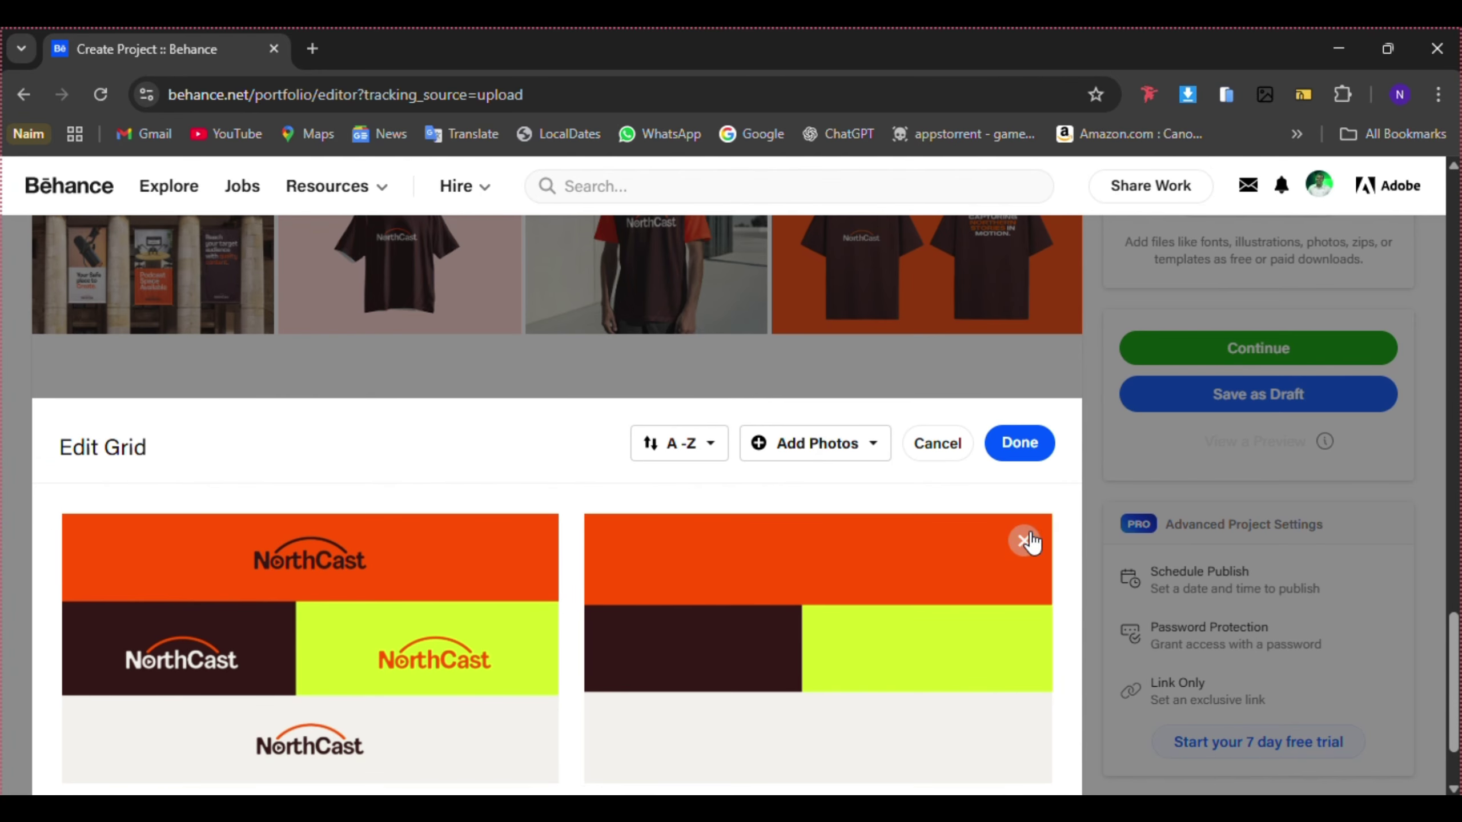
click(1015, 554)
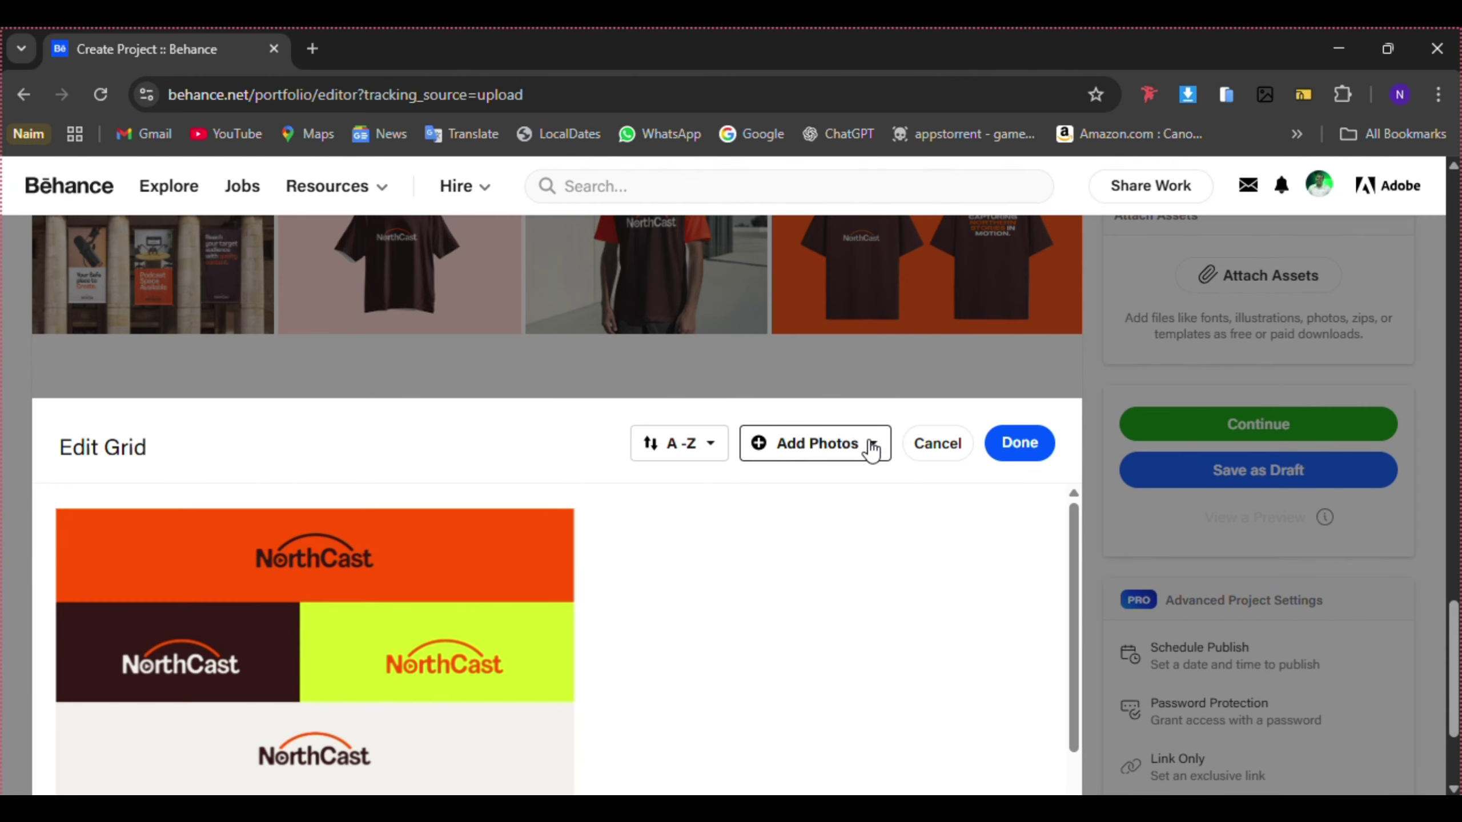
- Add download (2).jpeg from the NorthCast folder to the second photo grid and finish editing the grid
click(854, 445)
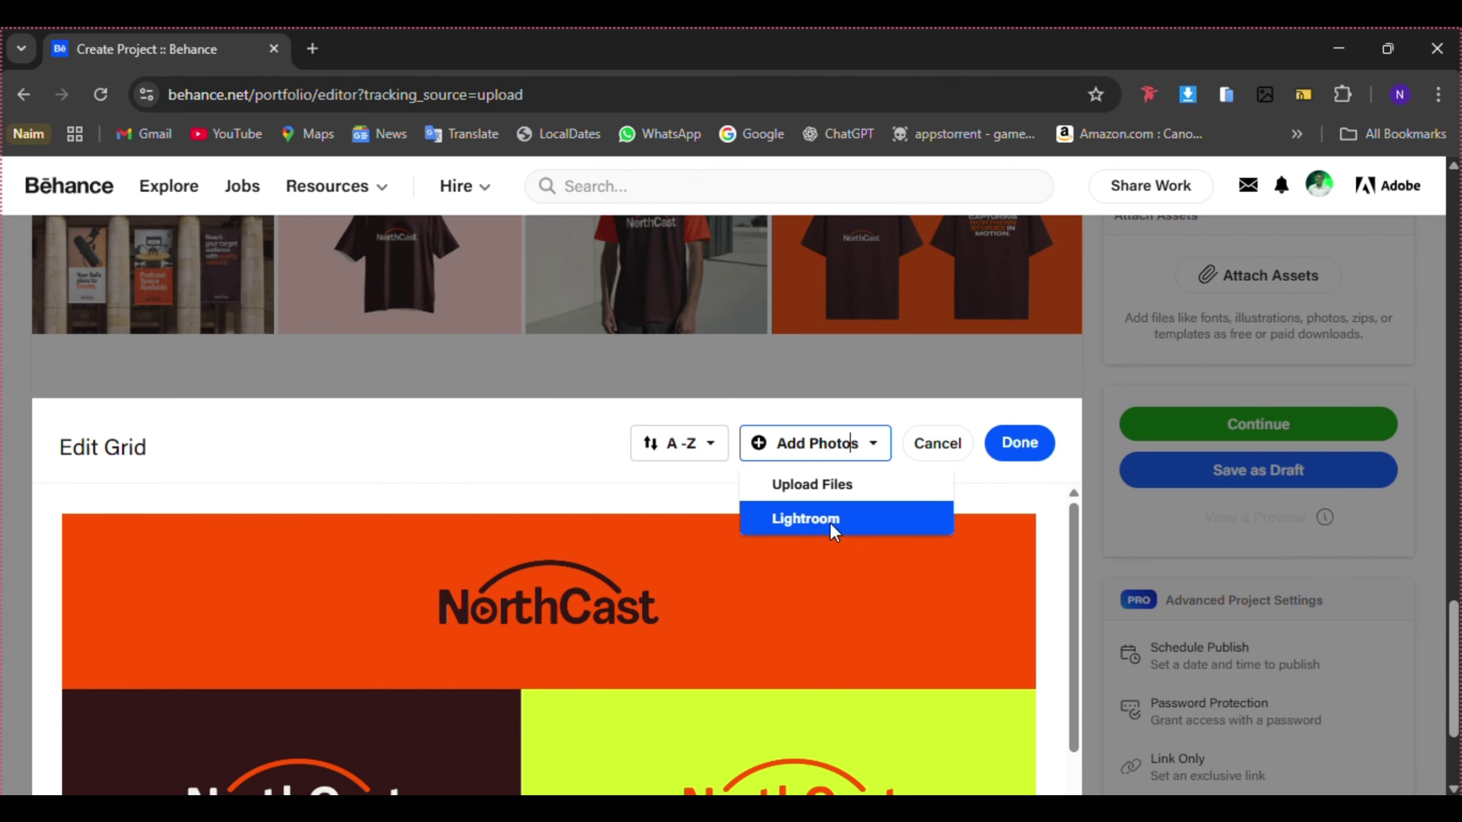
click(829, 485)
scroll(375, 392, down, 6)
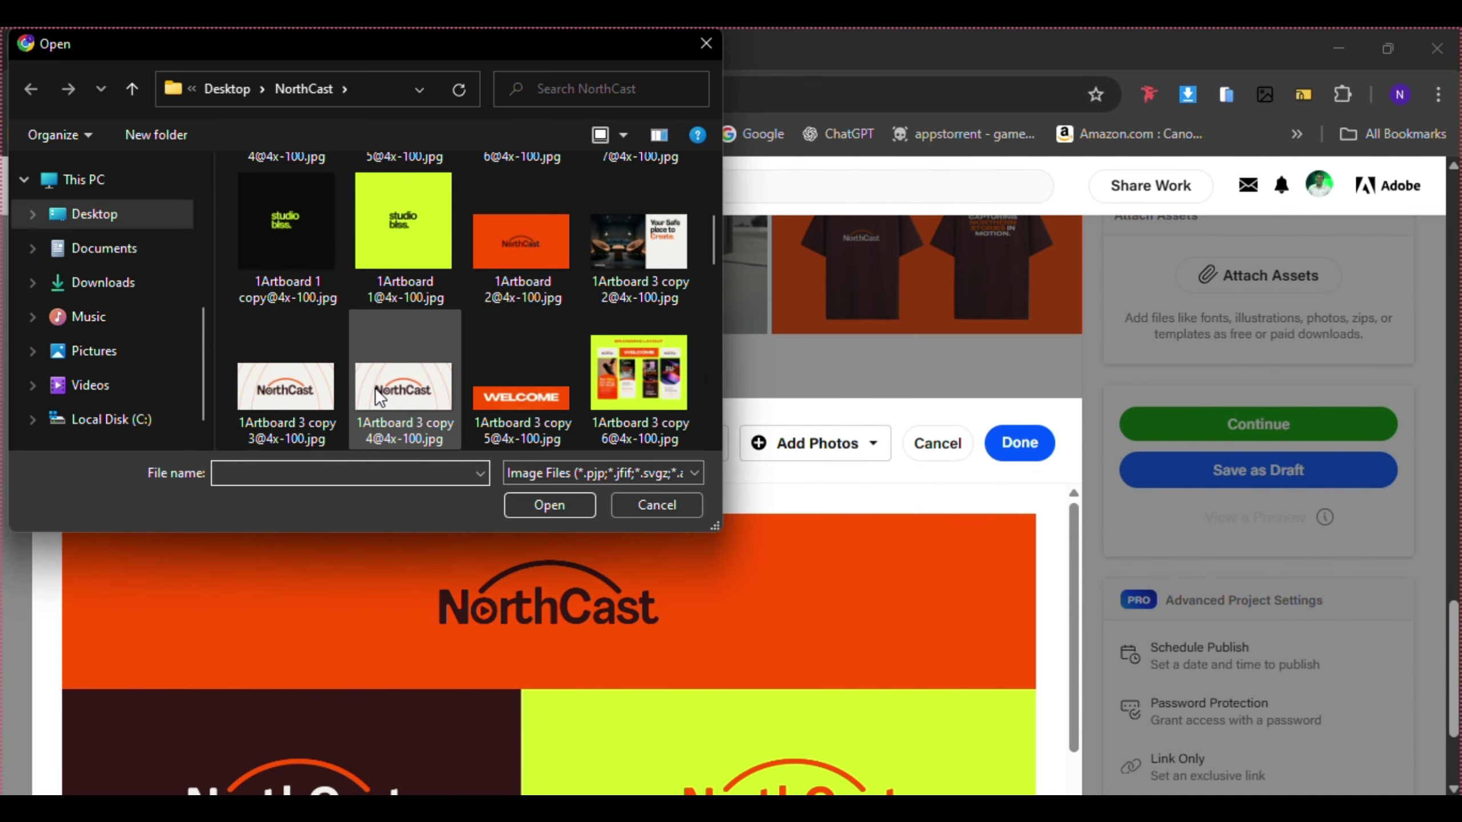
scroll(404, 291, down, 2)
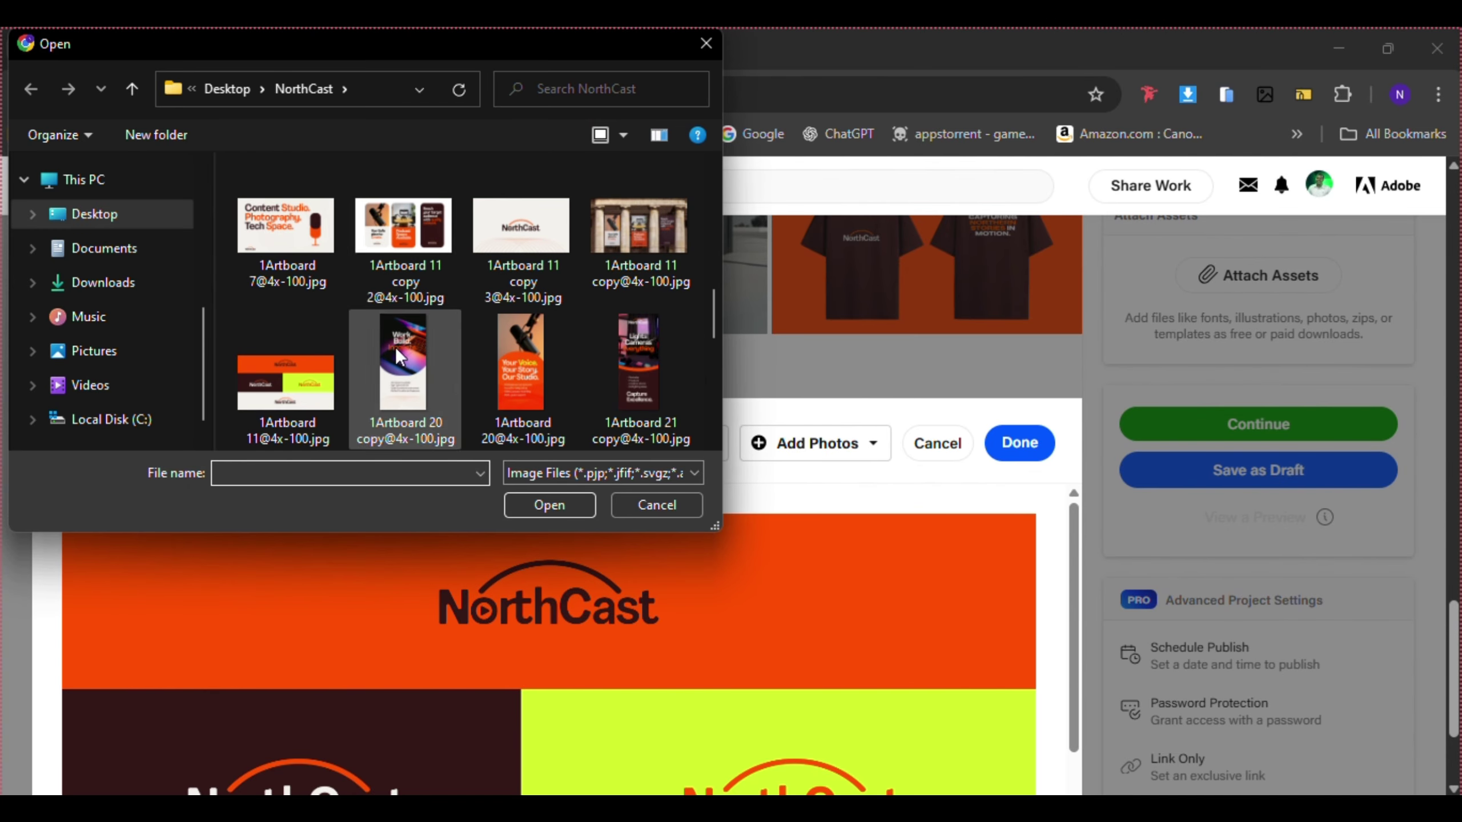
scroll(381, 366, down, 2)
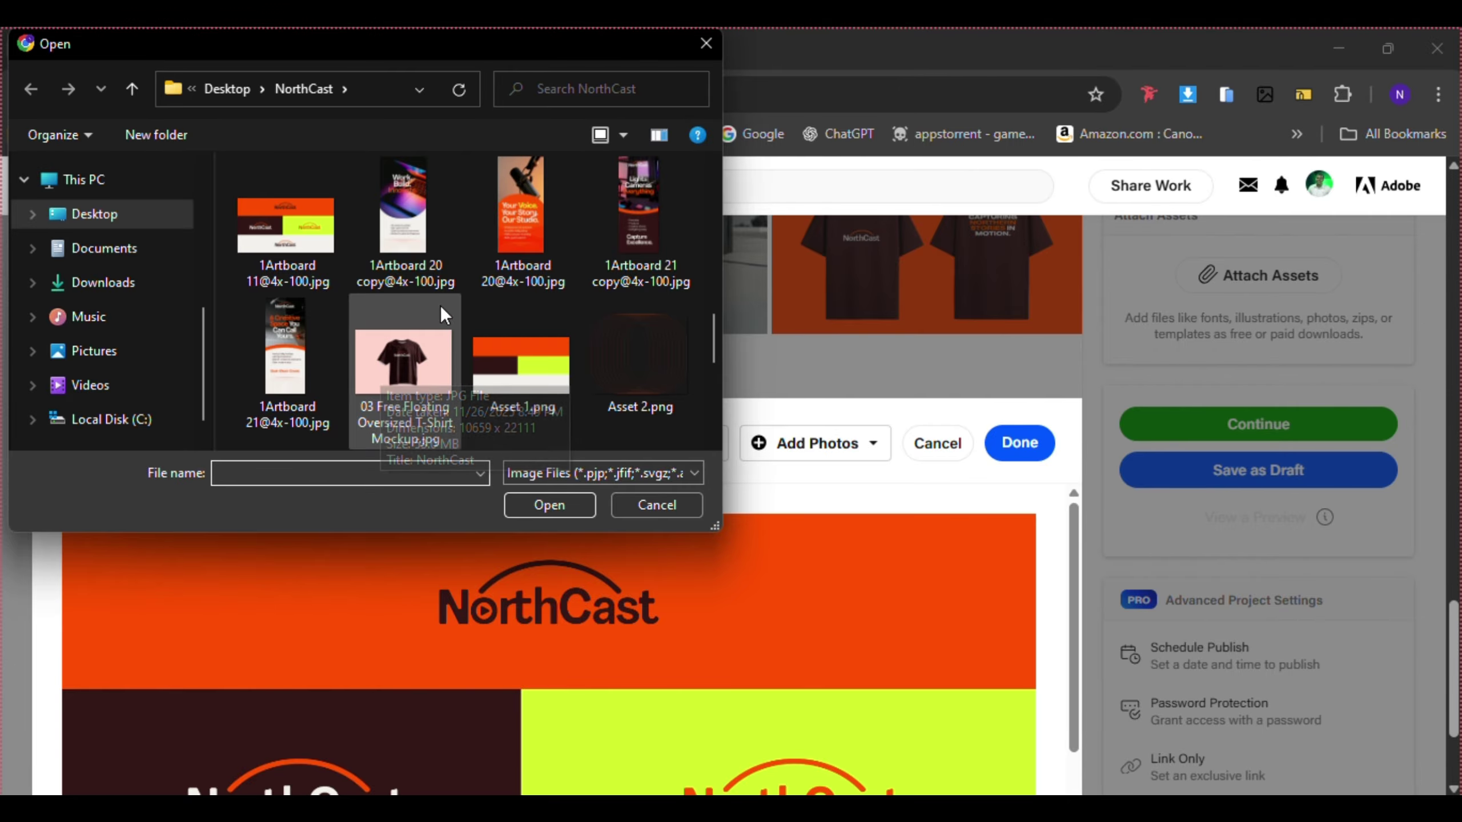
scroll(460, 380, down, 3)
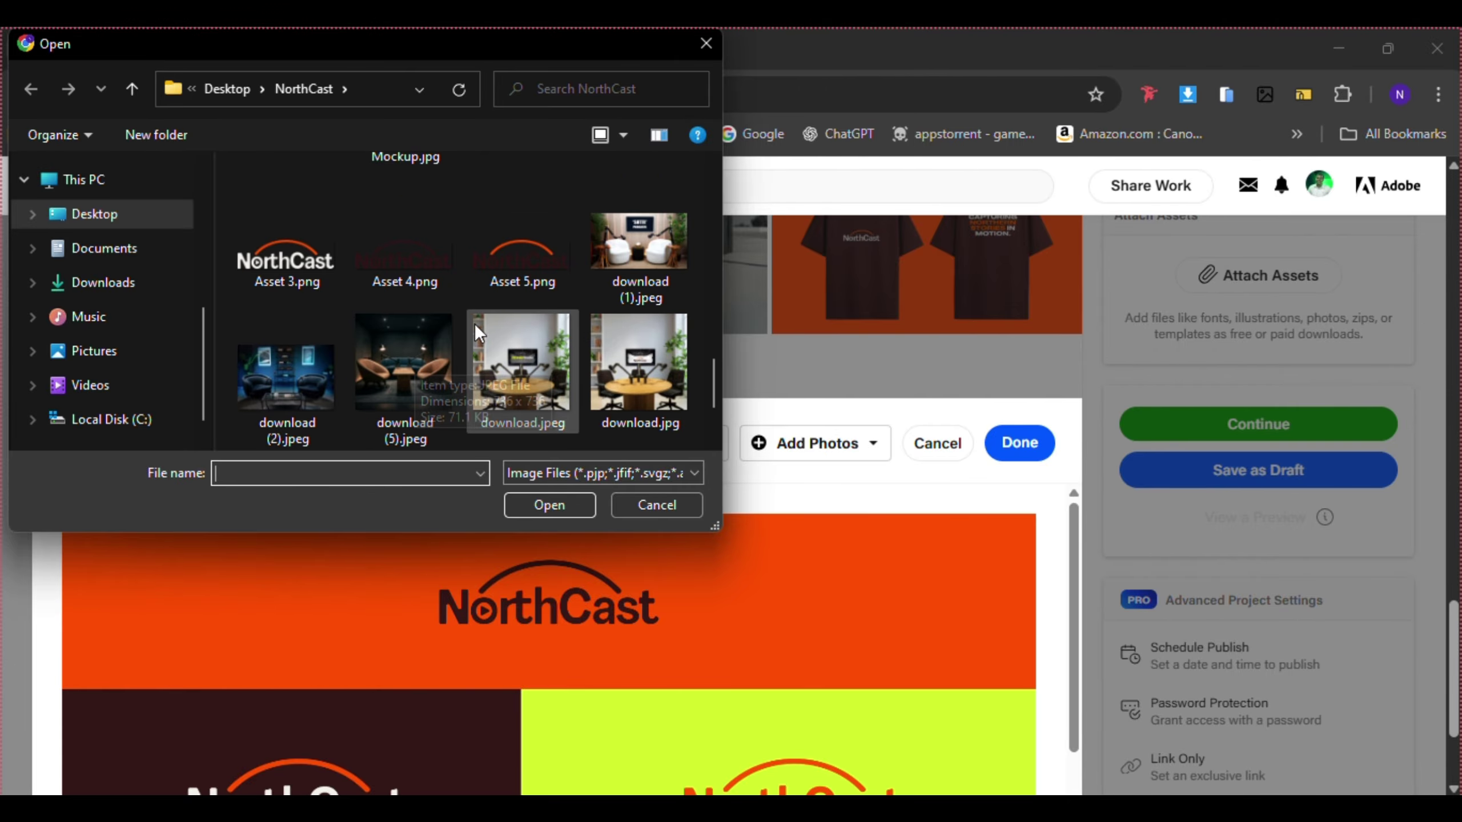
double_click(308, 350)
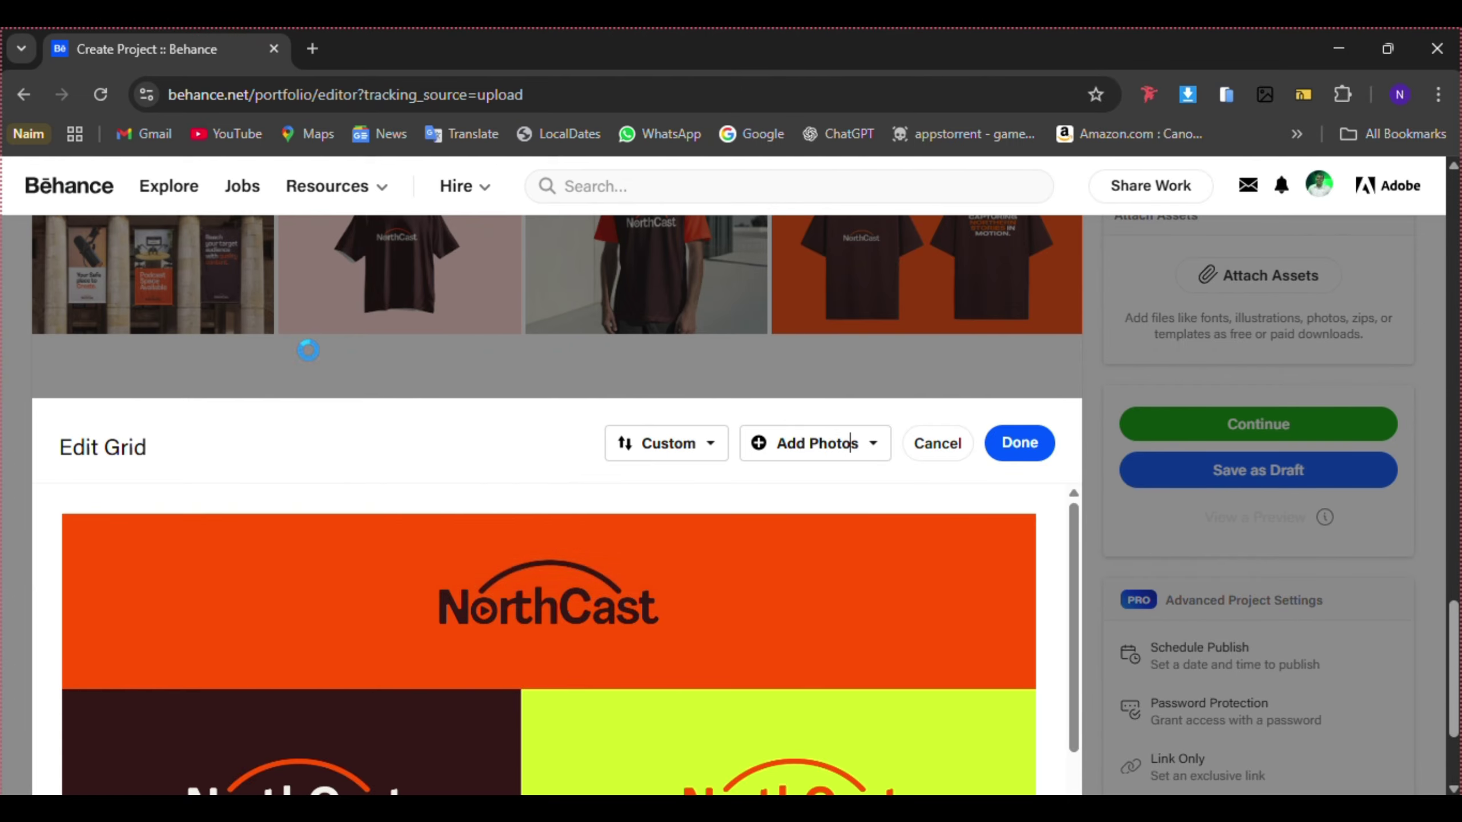
scroll(670, 656, down, 2)
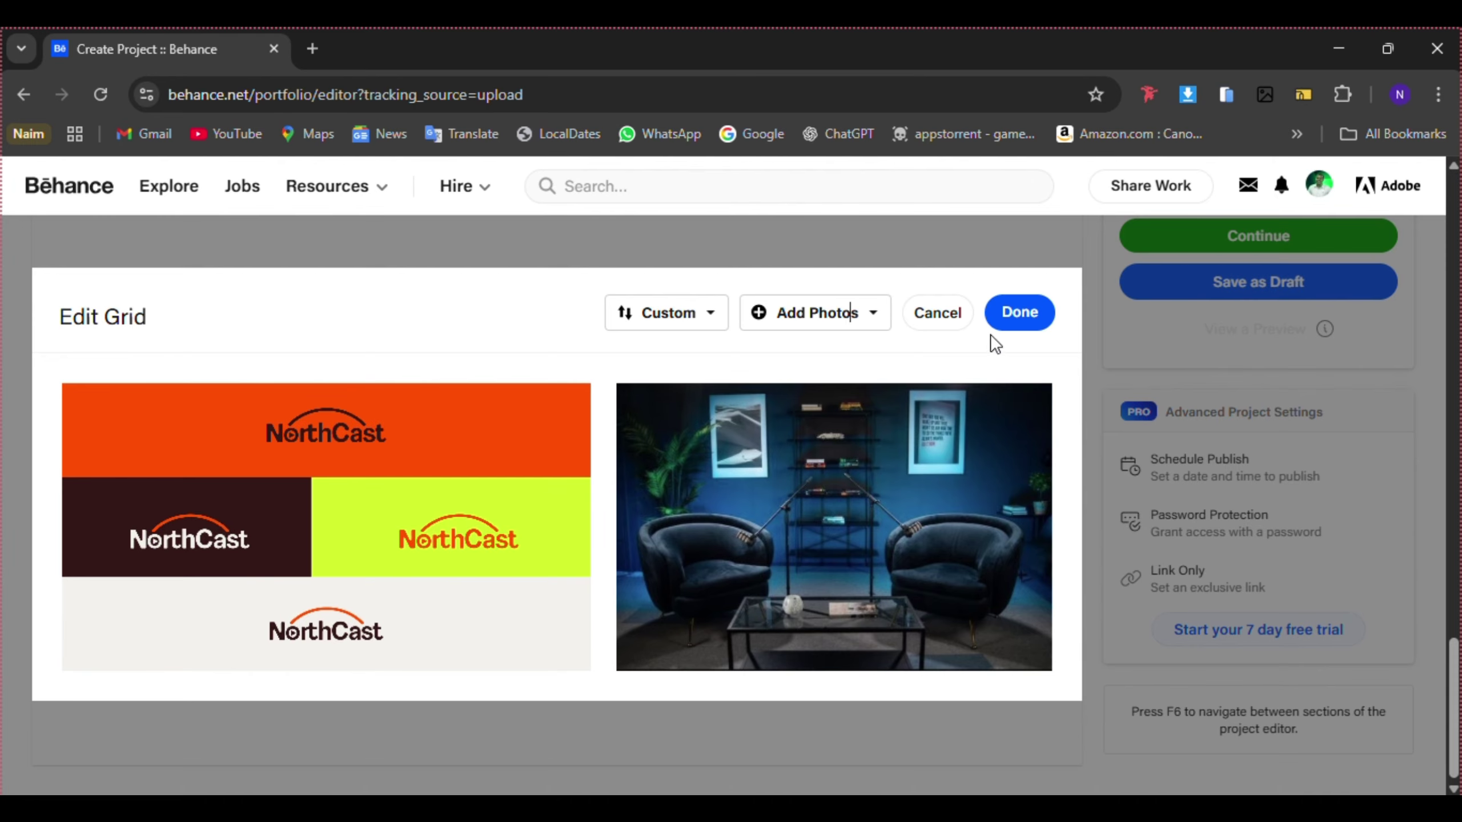
click(1017, 314)
- Insert a text block below the second photo grid and enter the heading "Office Branding:" on its first line
scroll(618, 642, up, 15)
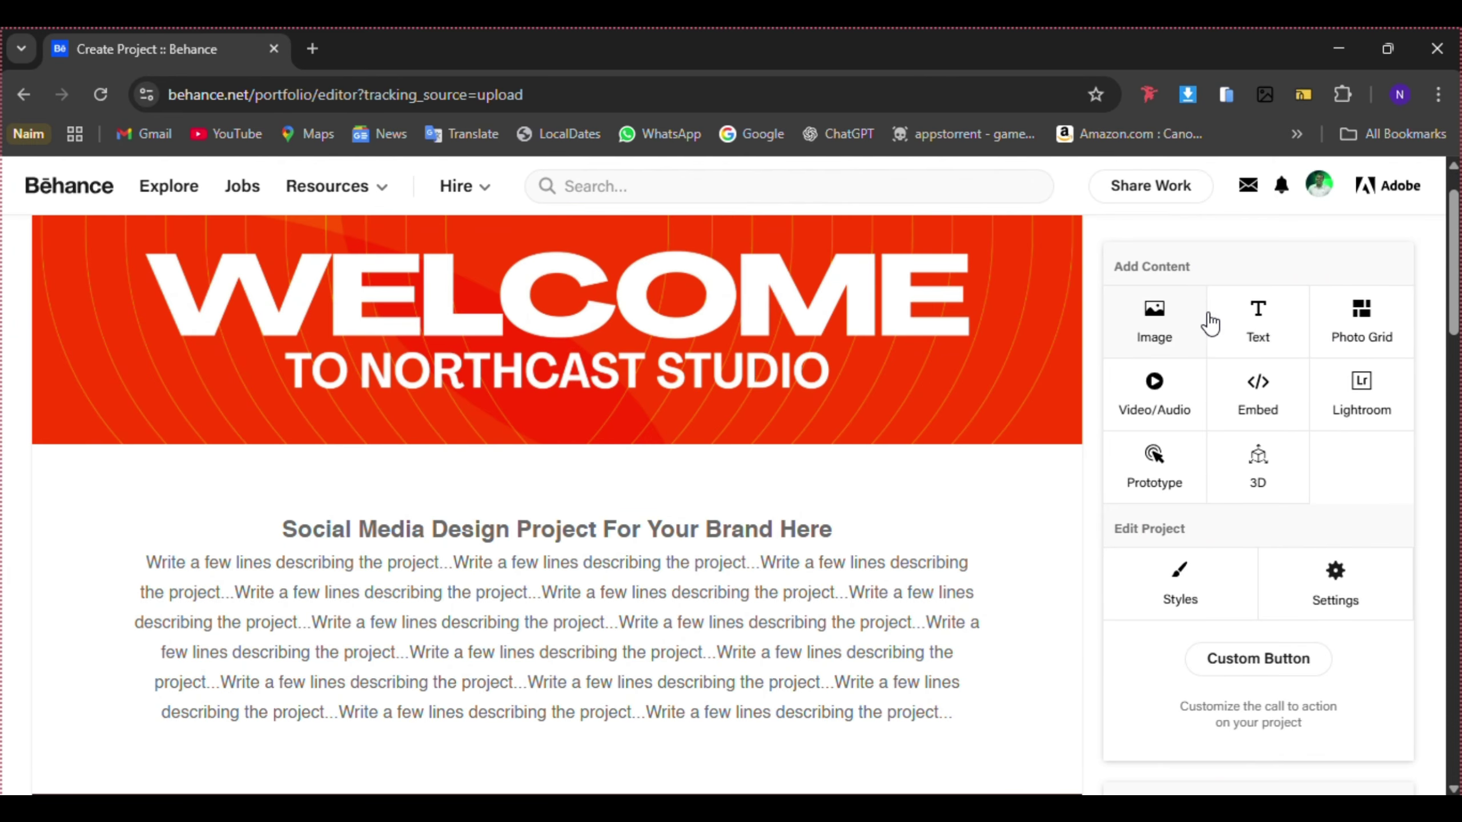
scroll(1237, 321, down, 10)
scroll(525, 628, up, 5)
scroll(525, 628, down, 10)
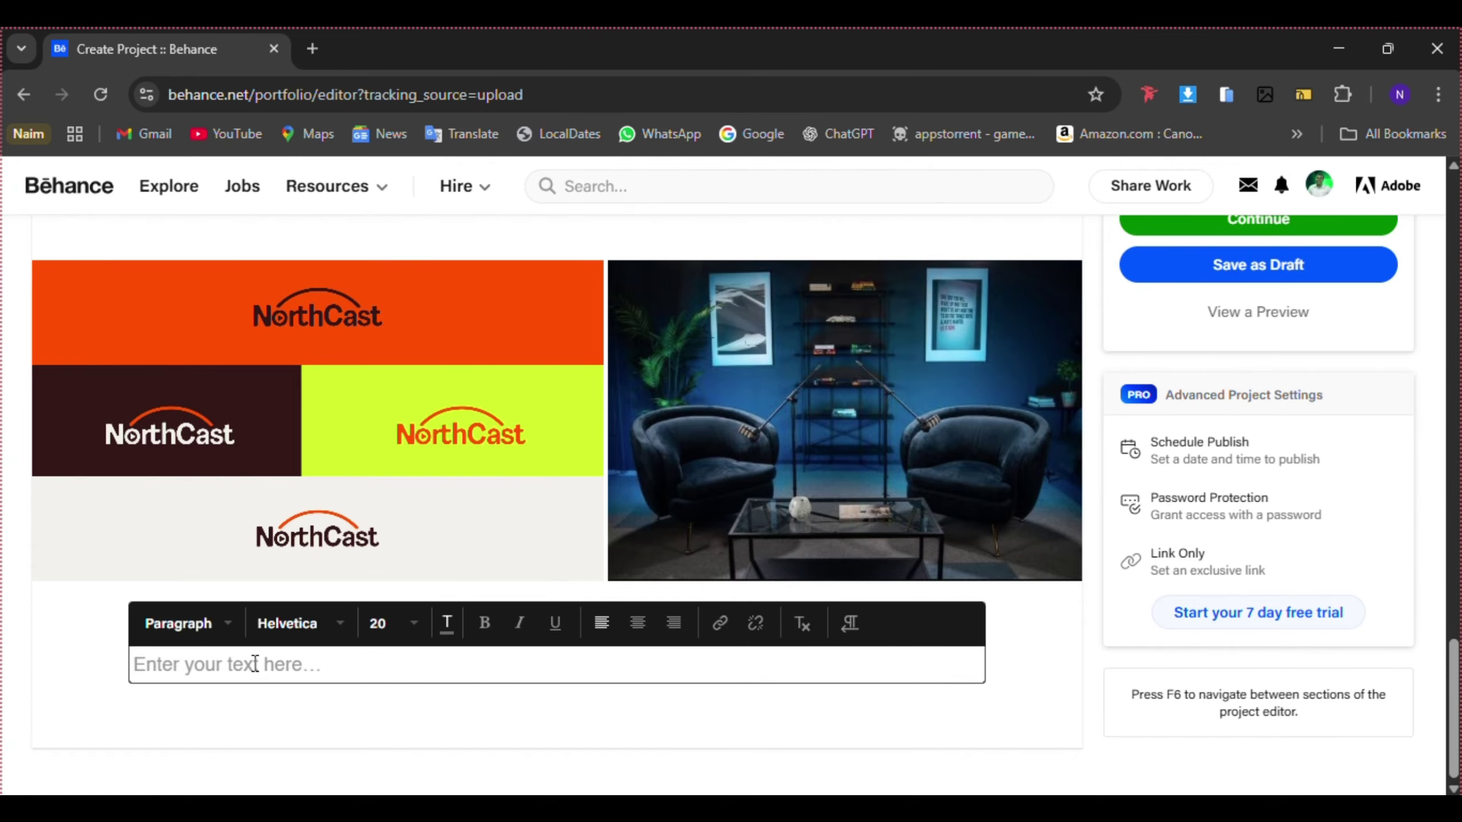
text(Office Brabdu)
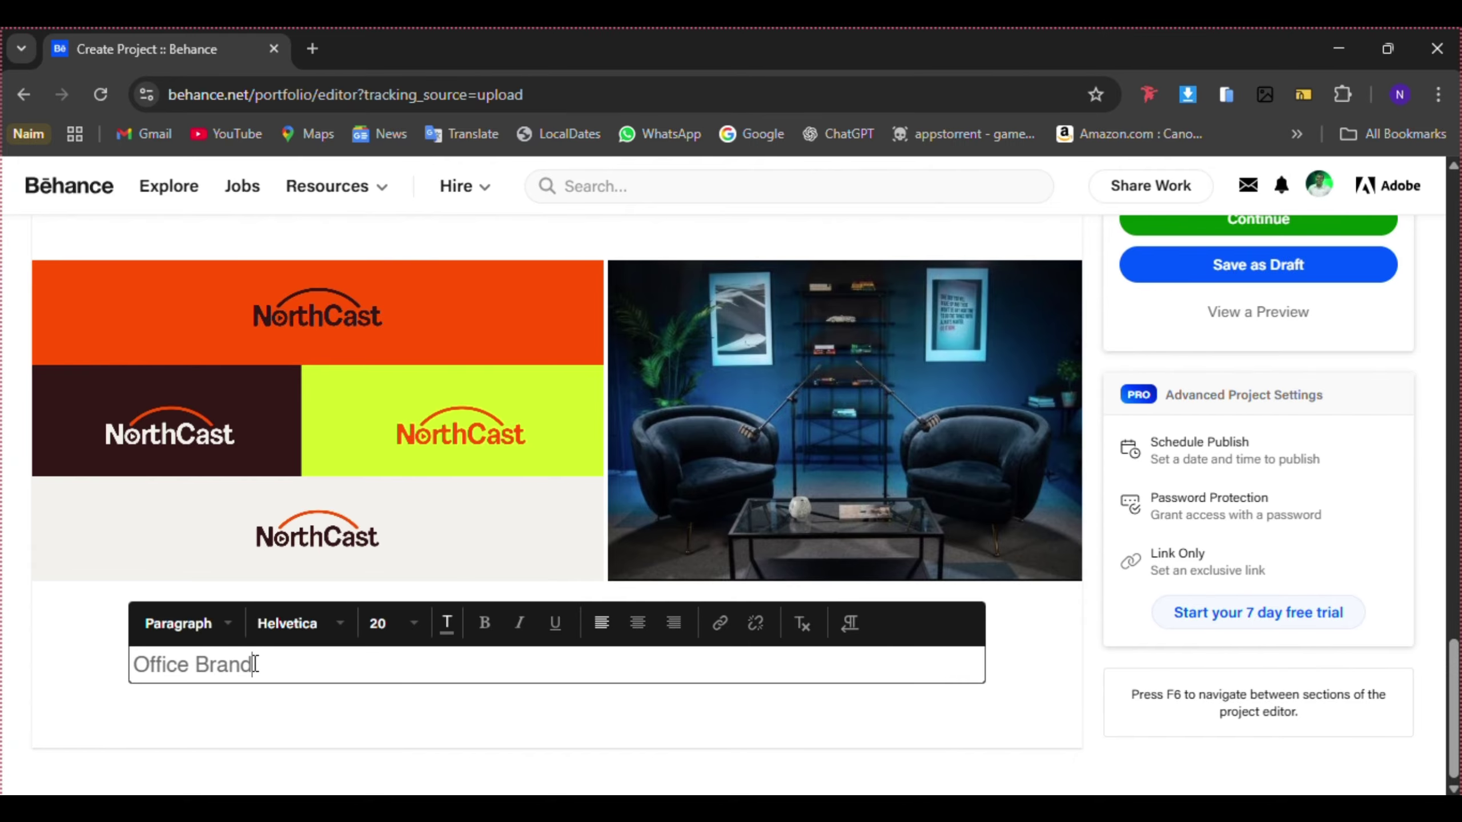
key(Return)
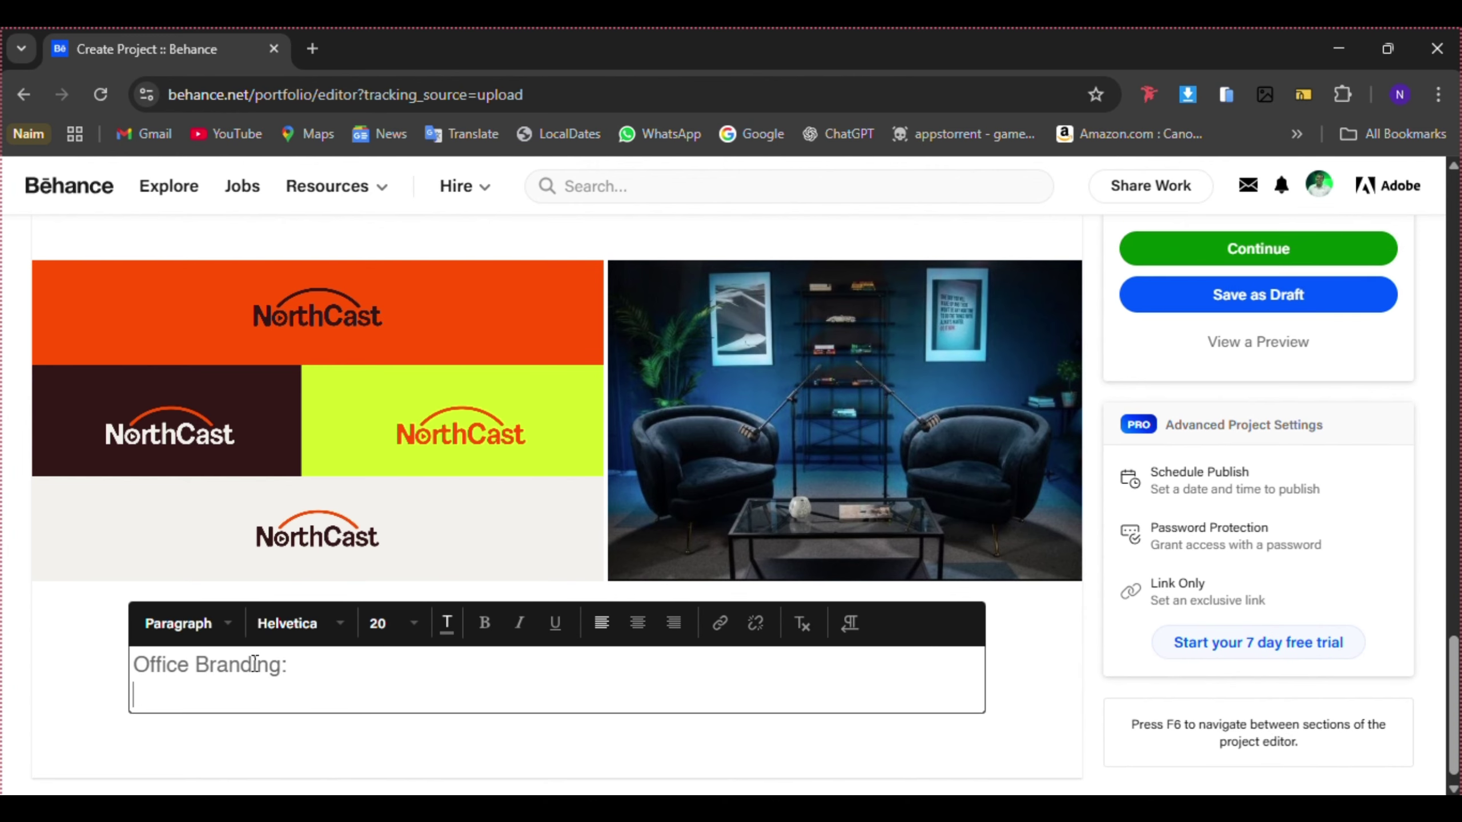
- Write "Say a few things I considered when I was designing for the office" below the Office Branding heading
text(Say a few things I considered)
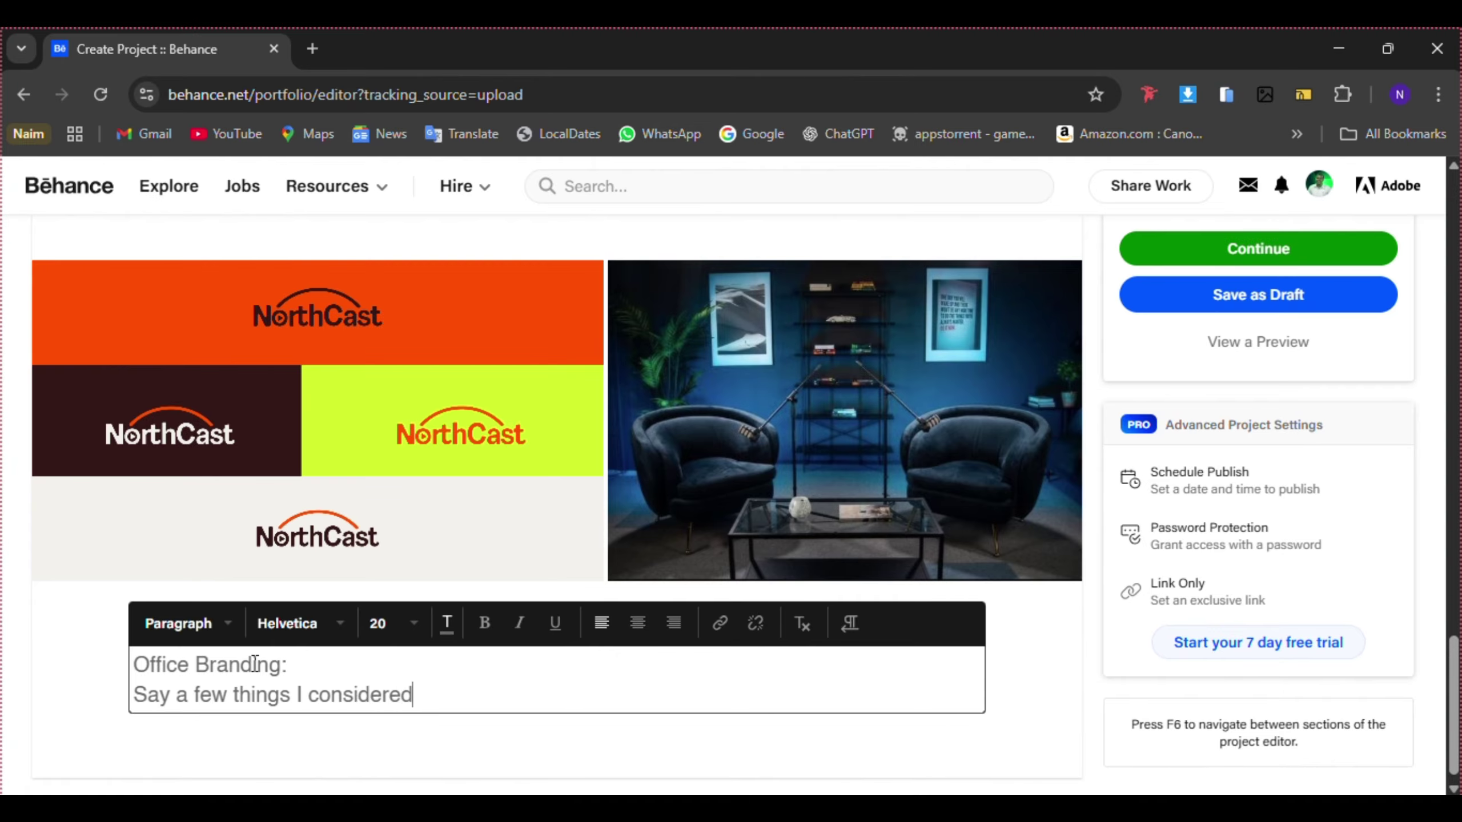
text(when I was)
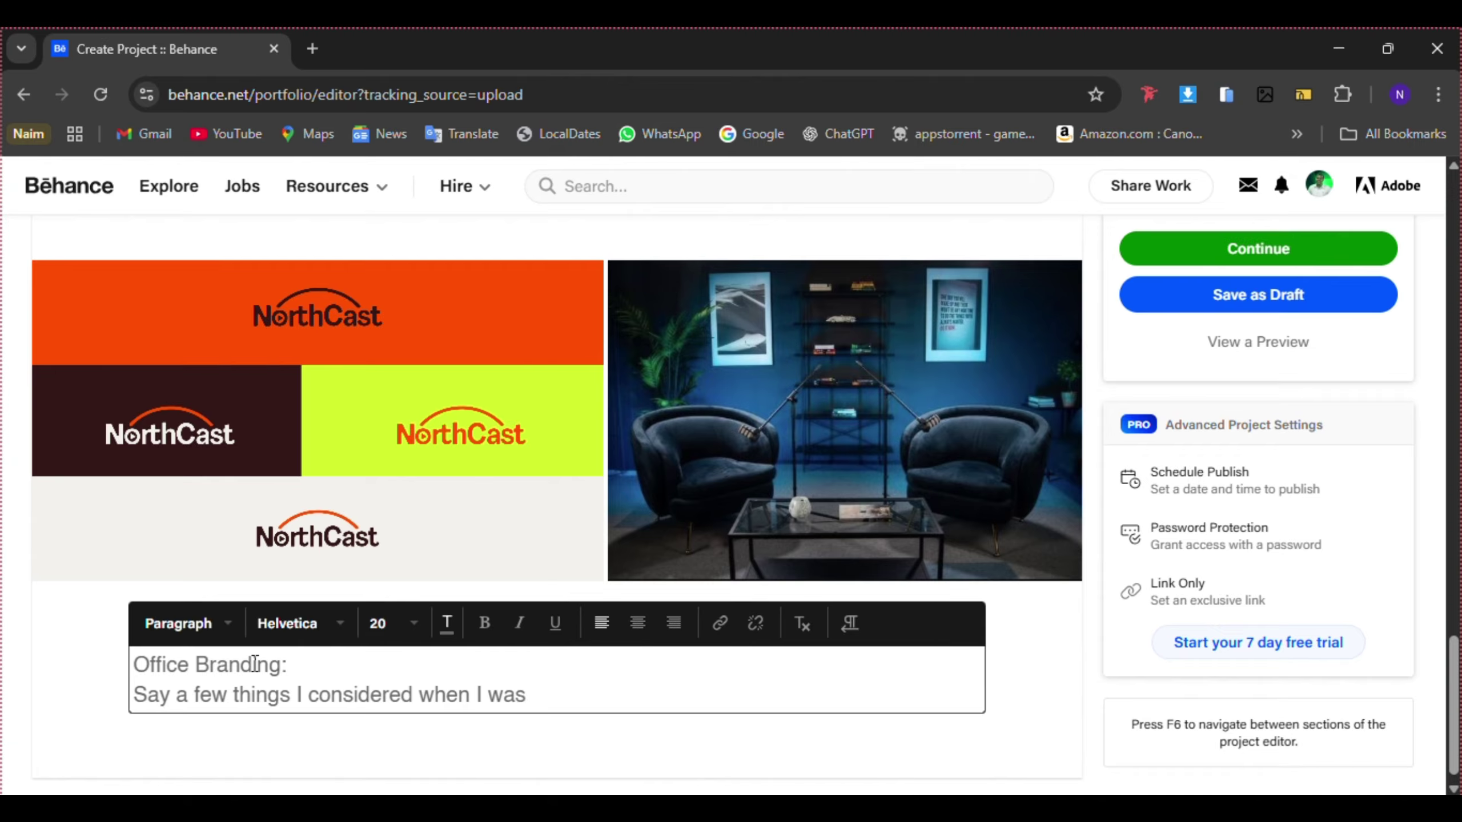
text( designing)
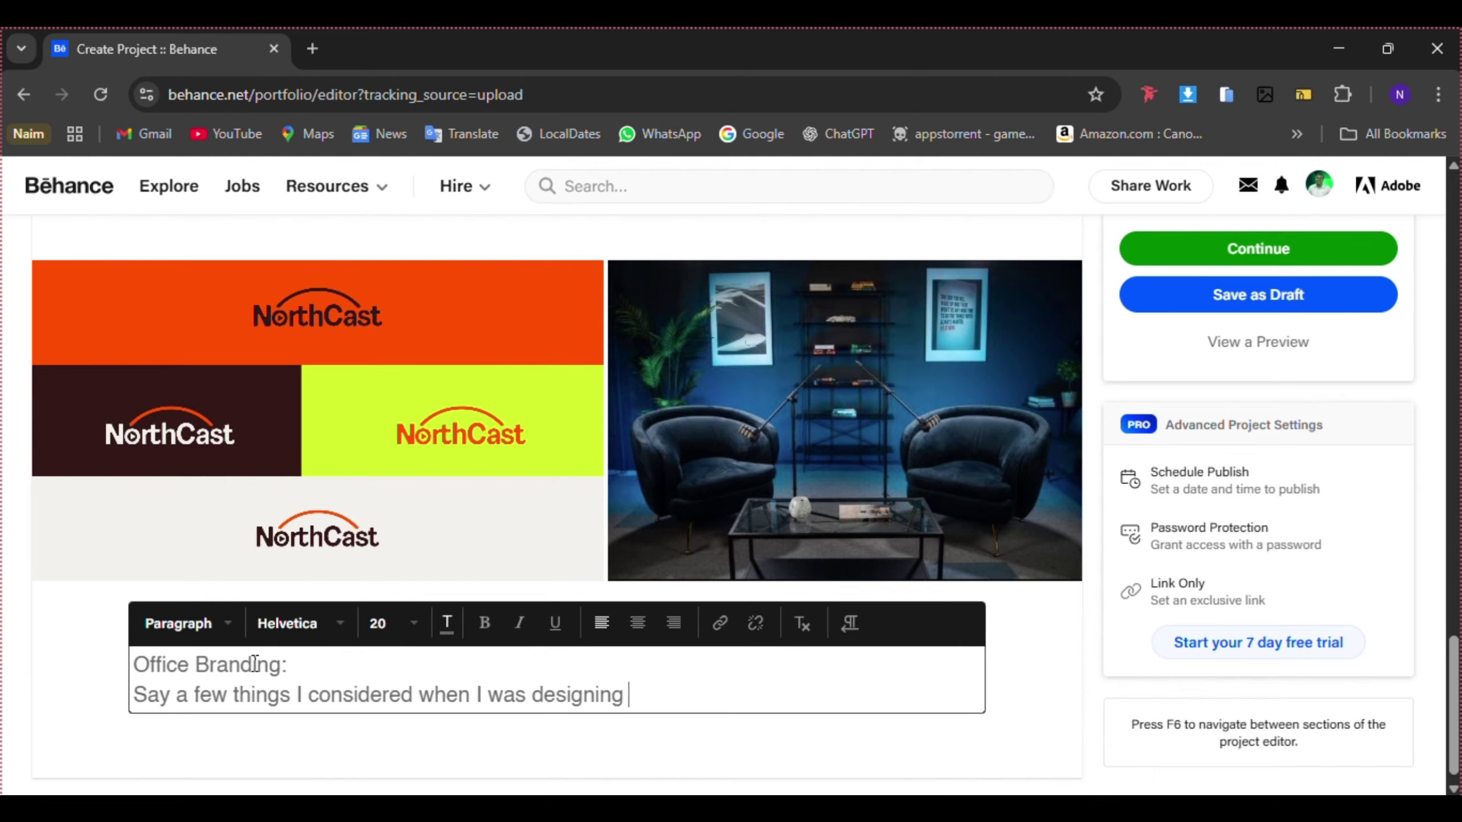
text(for the offi)
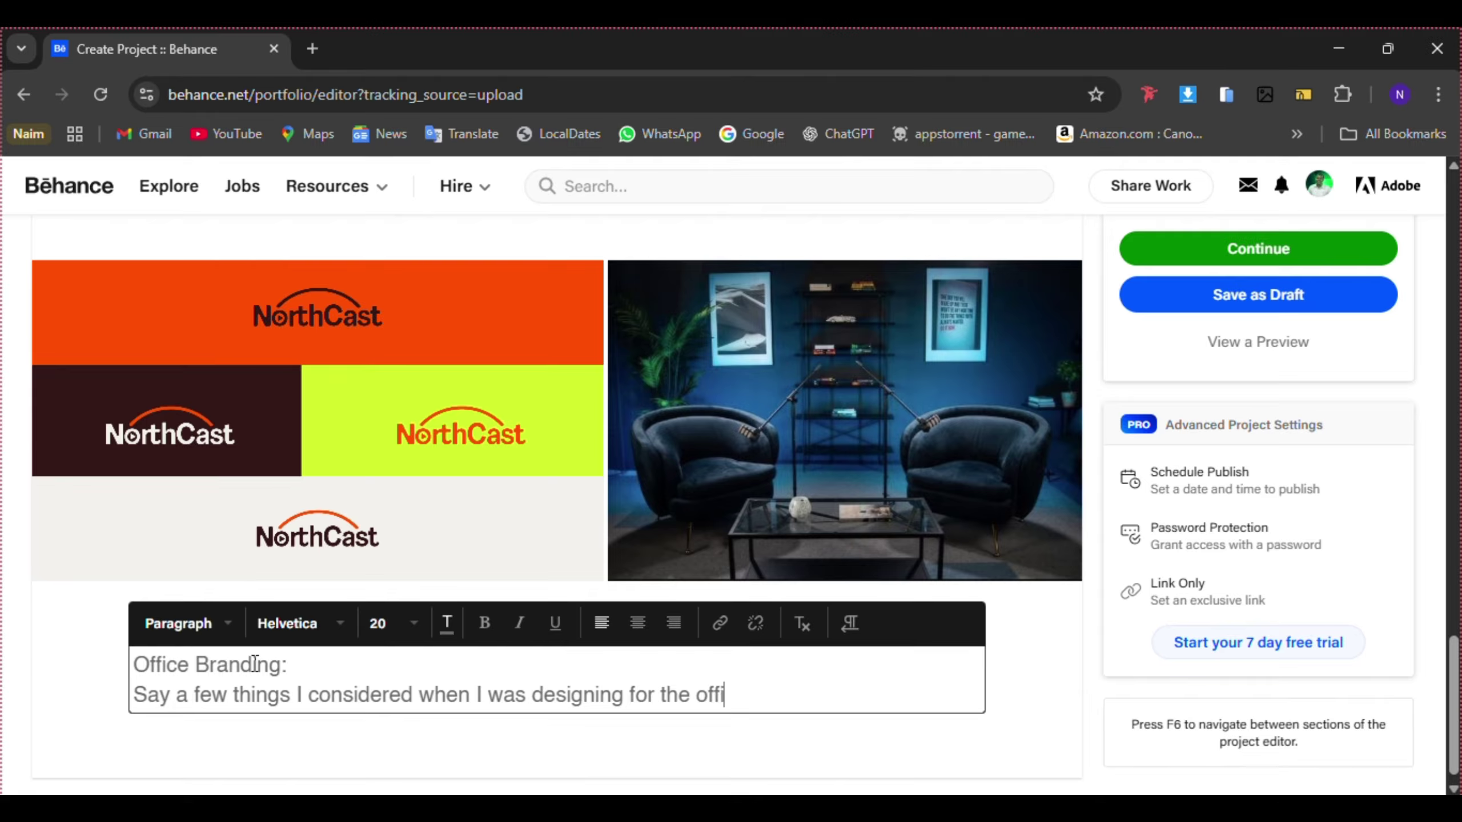
text(ce)
- Copy the sentence below the heading, add "...." after it and paste six copies to fill out the paragraph
drag(751, 678, 138, 709)
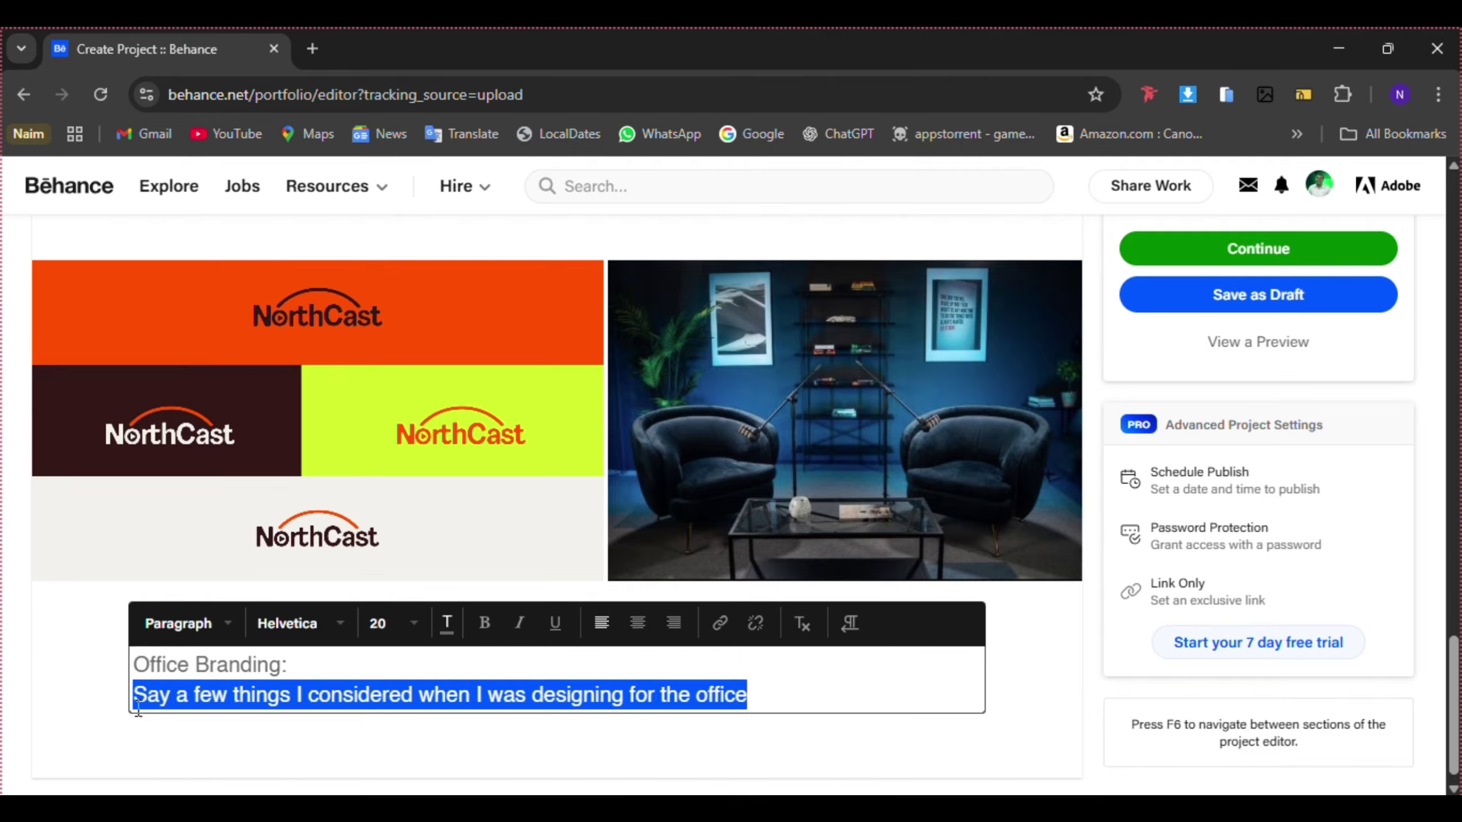
click(804, 706)
text(.)
key(ctrl+v)
key(ctrl+v)
key(ctrl+v)
key(ctrl+v)
key(ctrl+v)
key(ctrl+v)
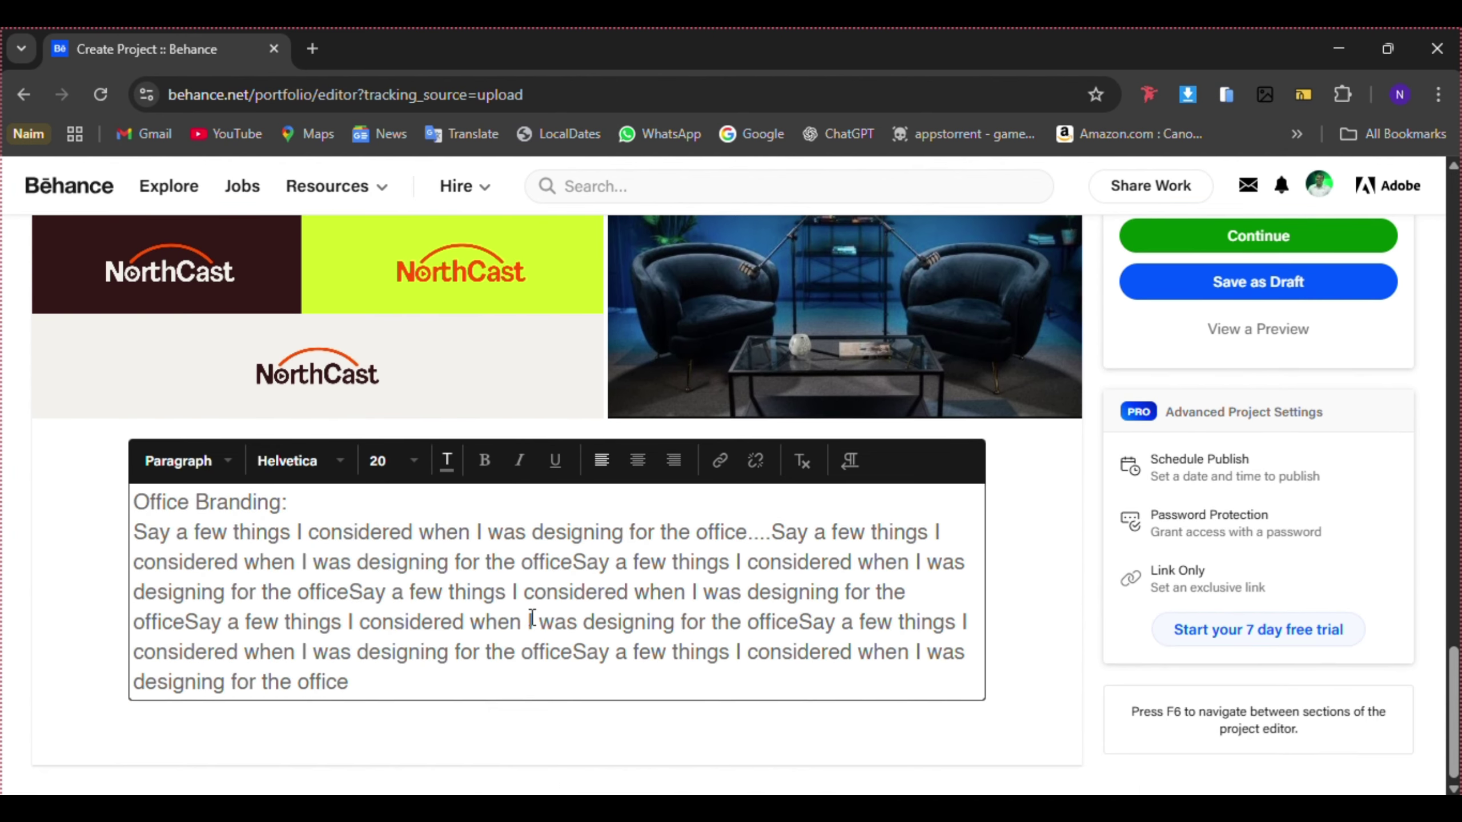
- Set the body paragraph's font size to 14 and make the "Office Branding:" heading bold
drag(363, 684, 82, 548)
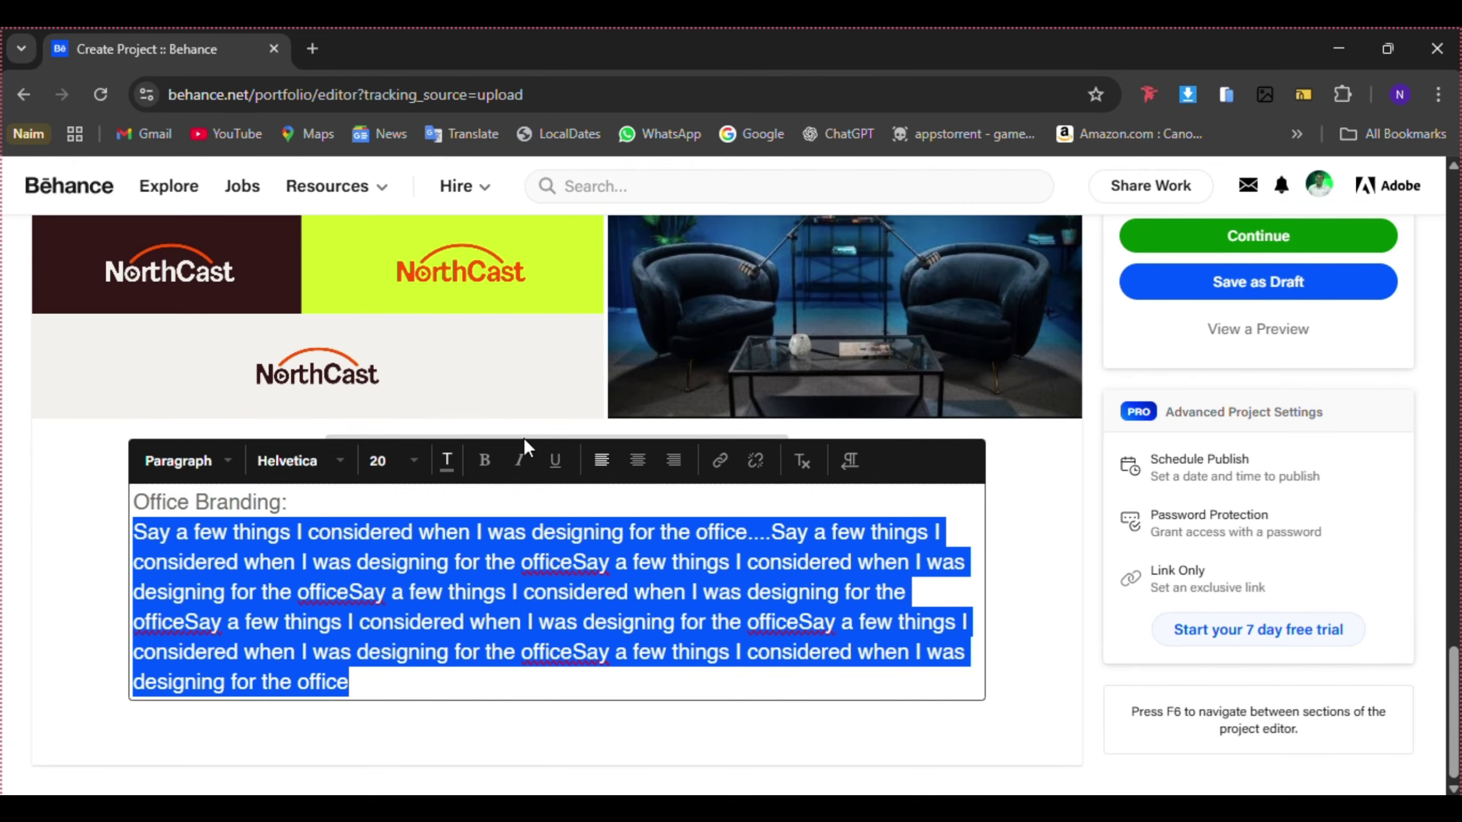
click(403, 462)
click(403, 704)
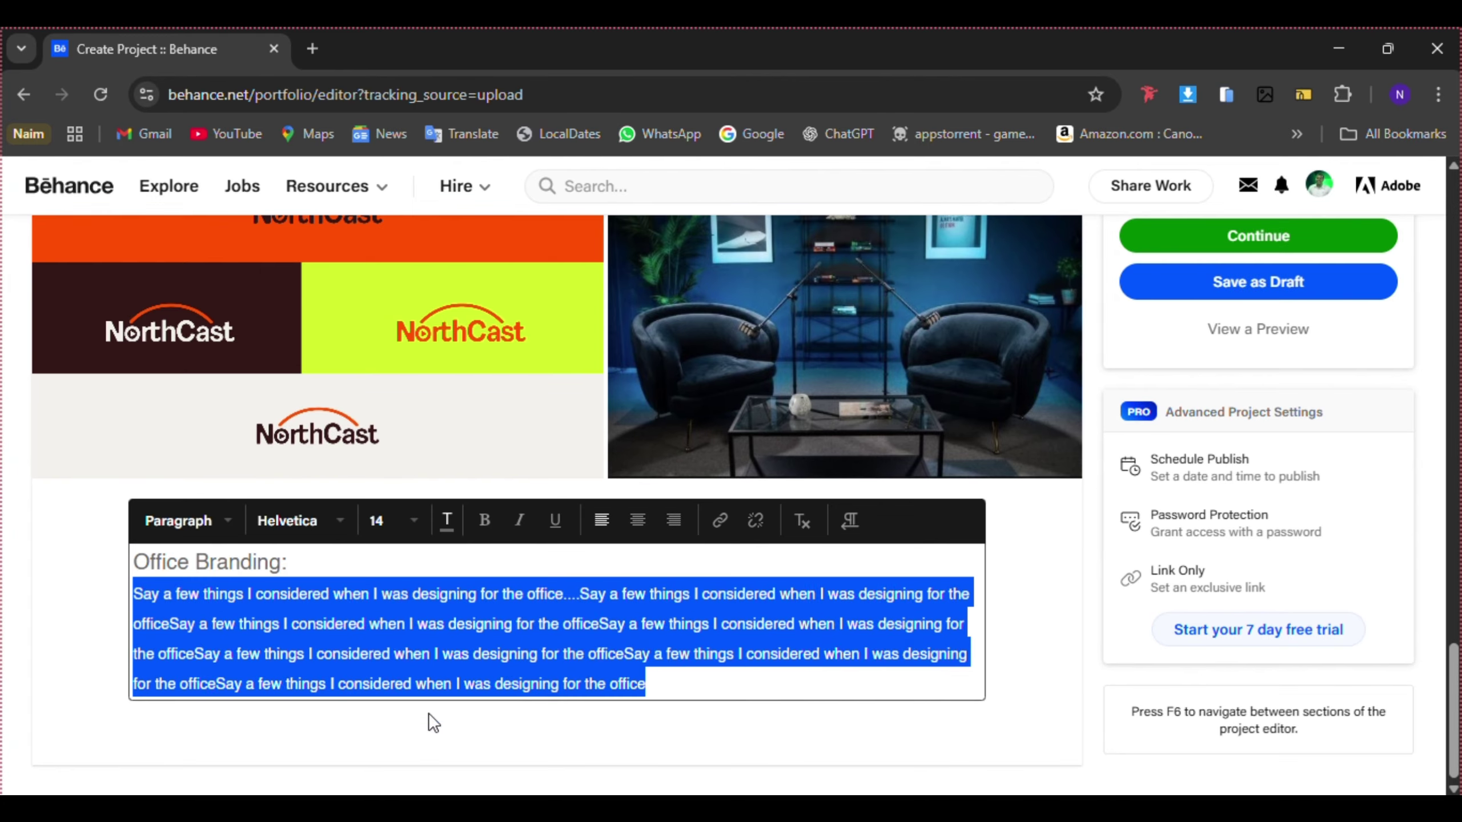
click(317, 561)
drag(317, 561, 126, 539)
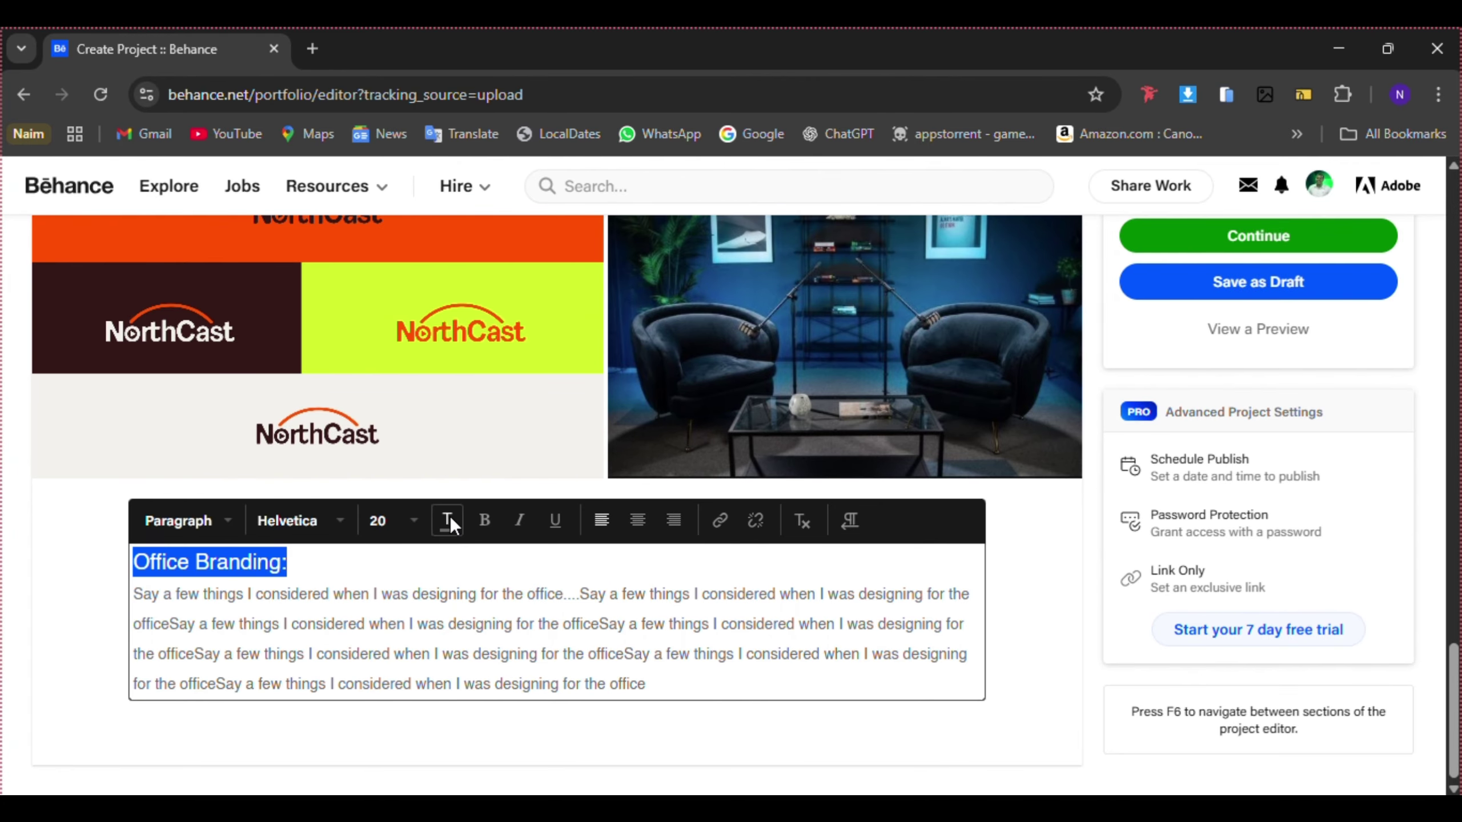
click(484, 520)
click(437, 614)
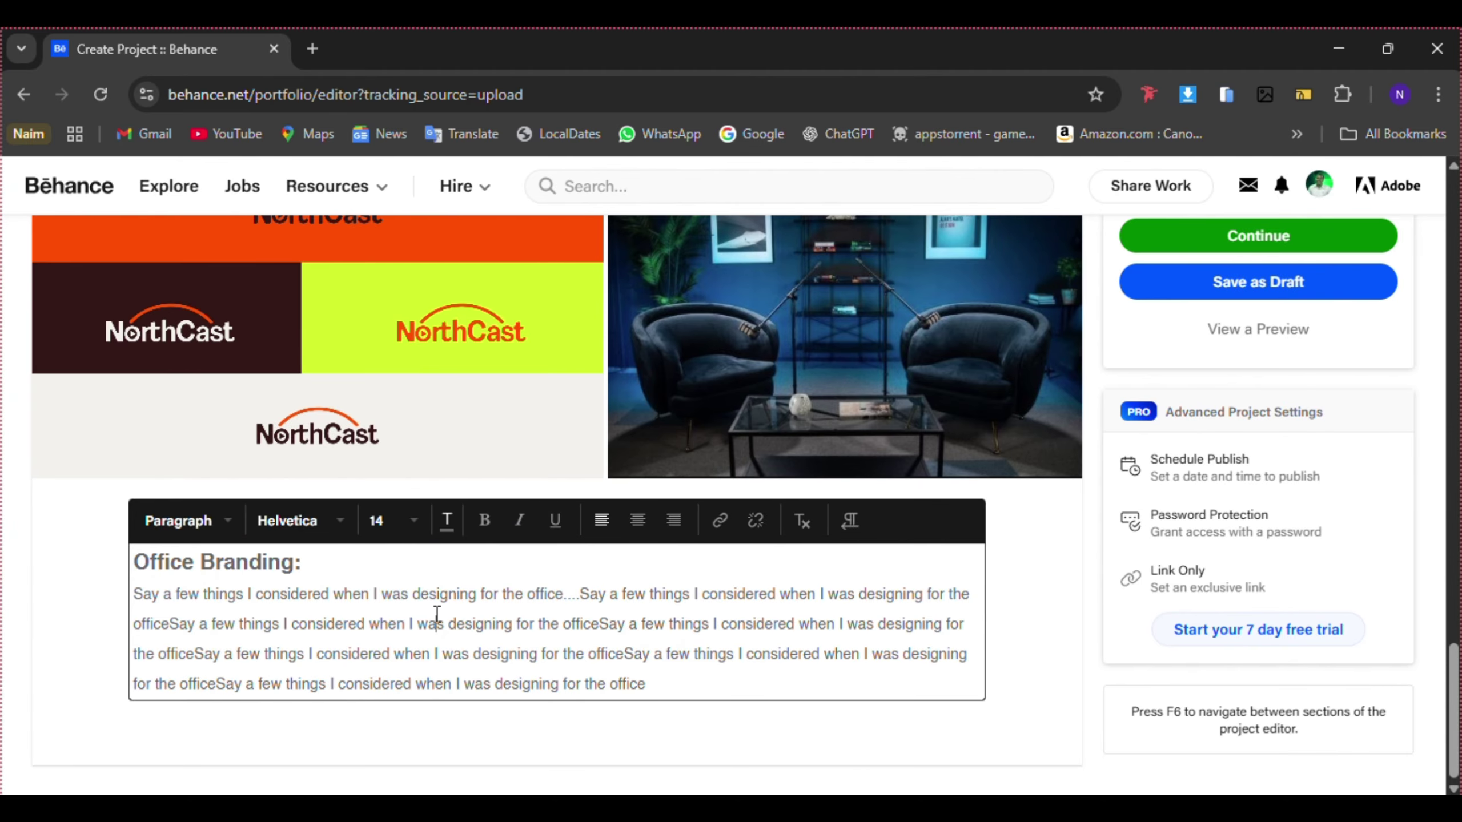
- Center all text in the Office Branding block and set its heading to font size 20
key(ctrl+a)
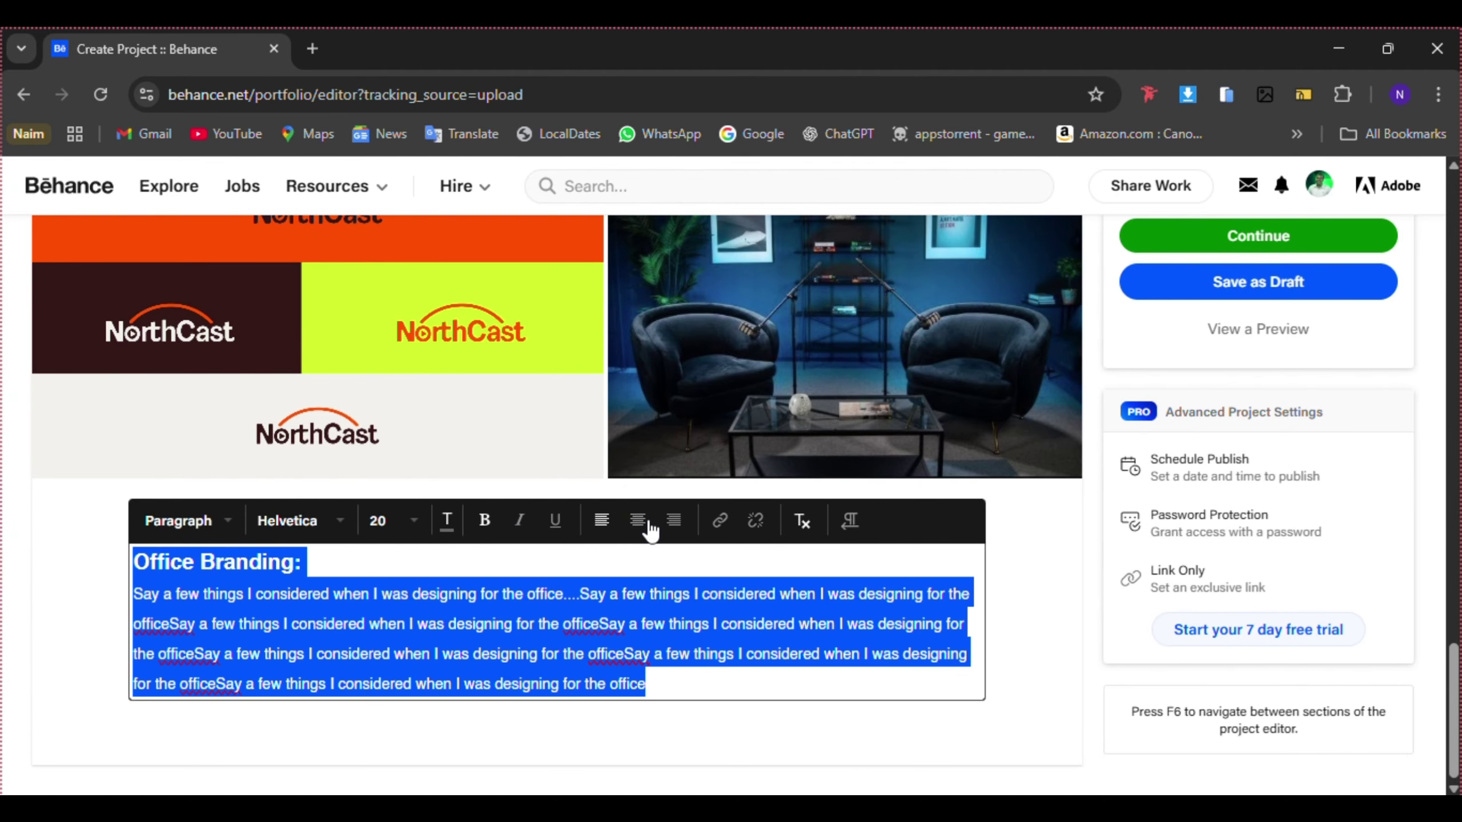
click(648, 522)
click(1018, 636)
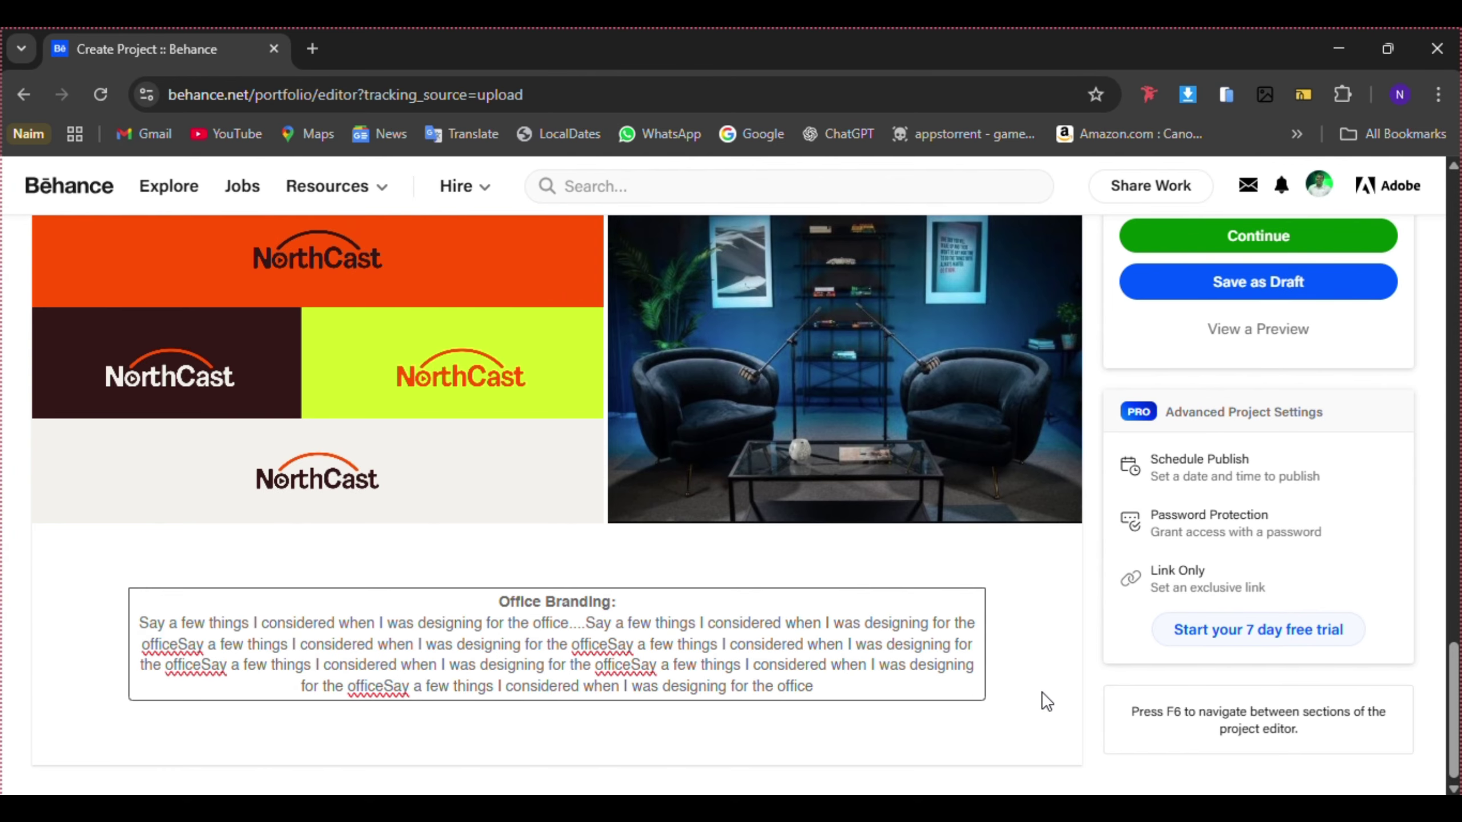
drag(617, 602, 395, 598)
click(411, 567)
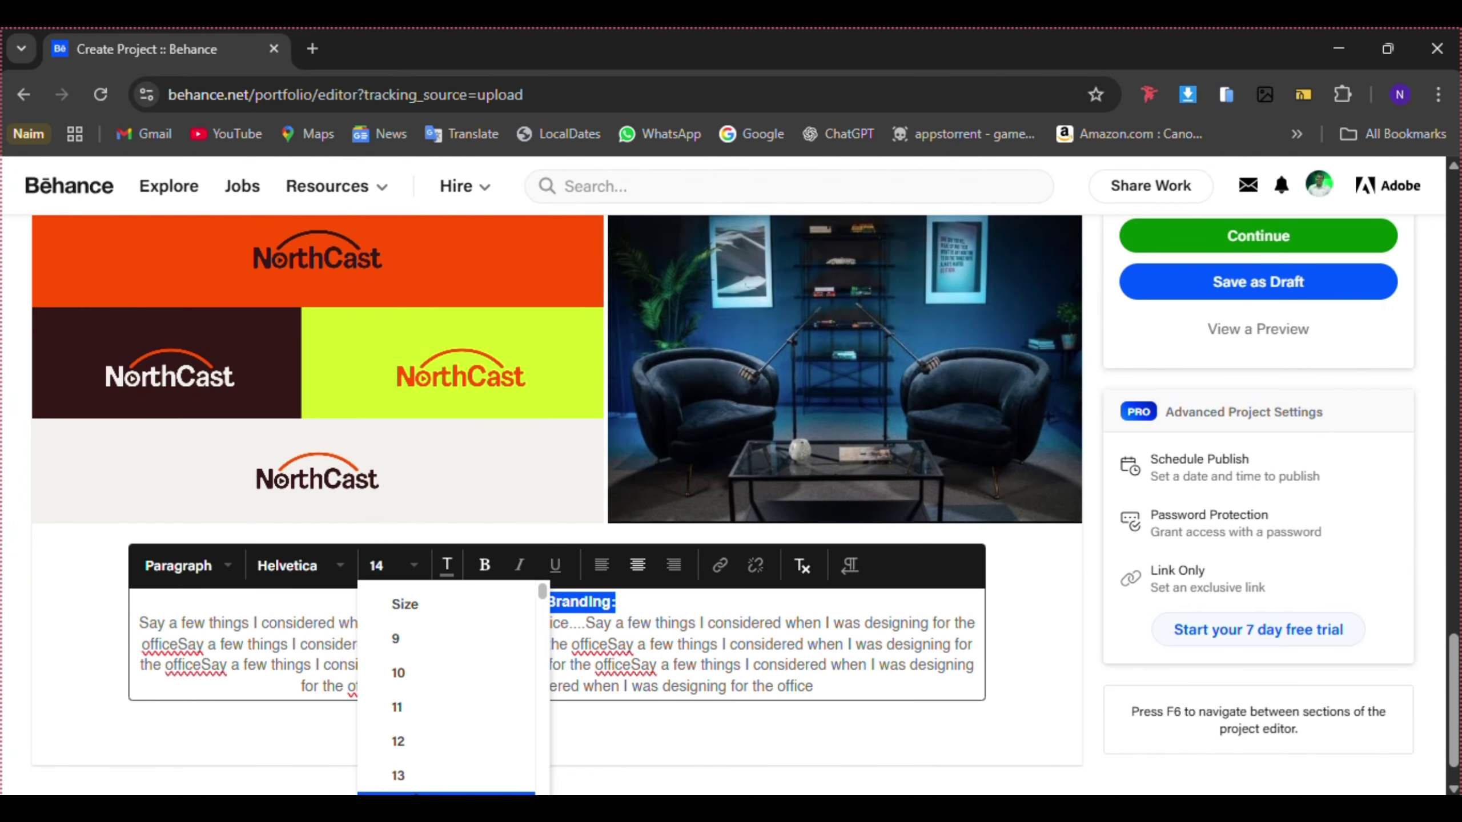
scroll(418, 732, down, 4)
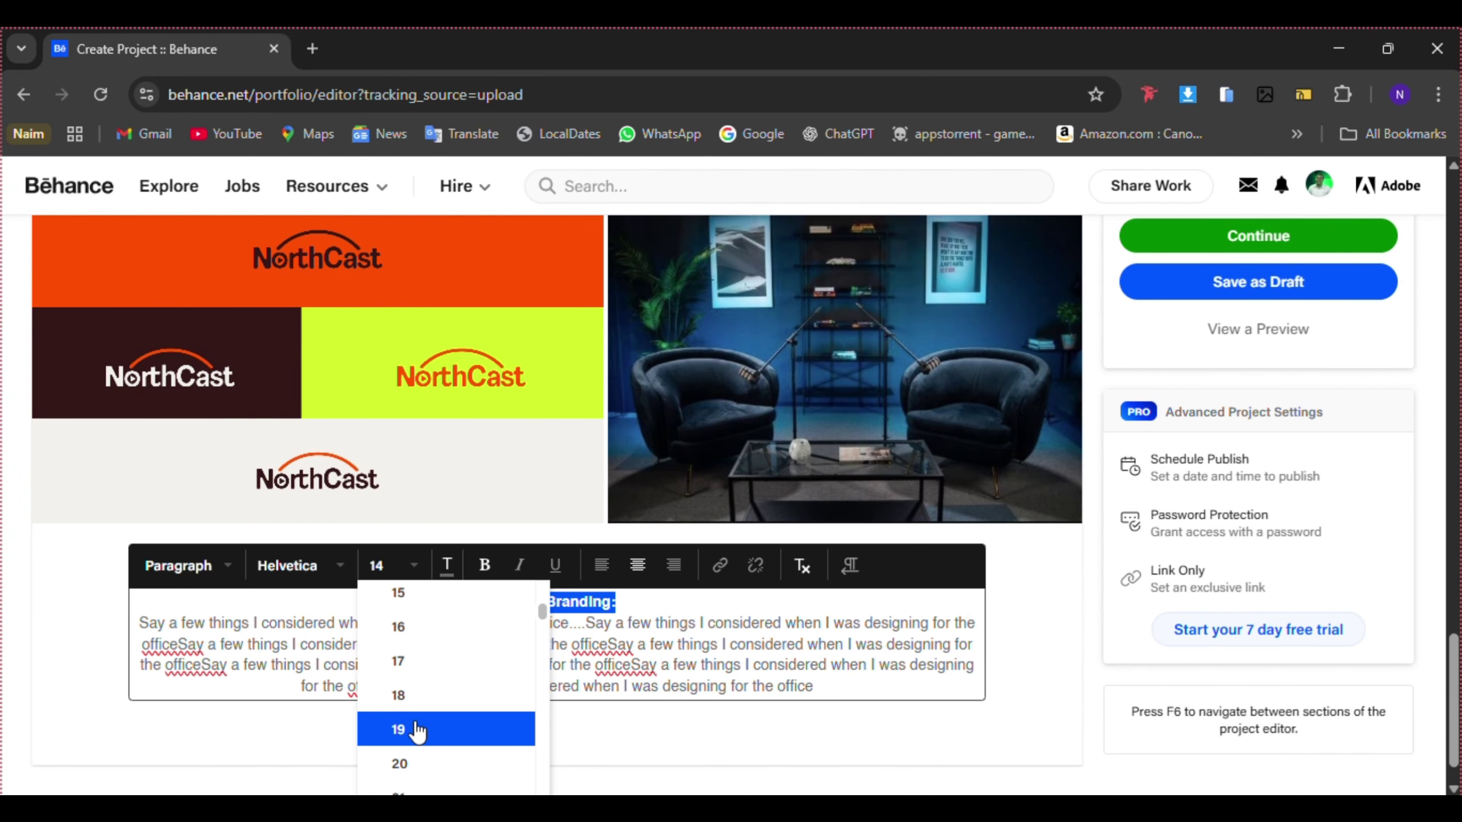
click(408, 765)
click(705, 673)
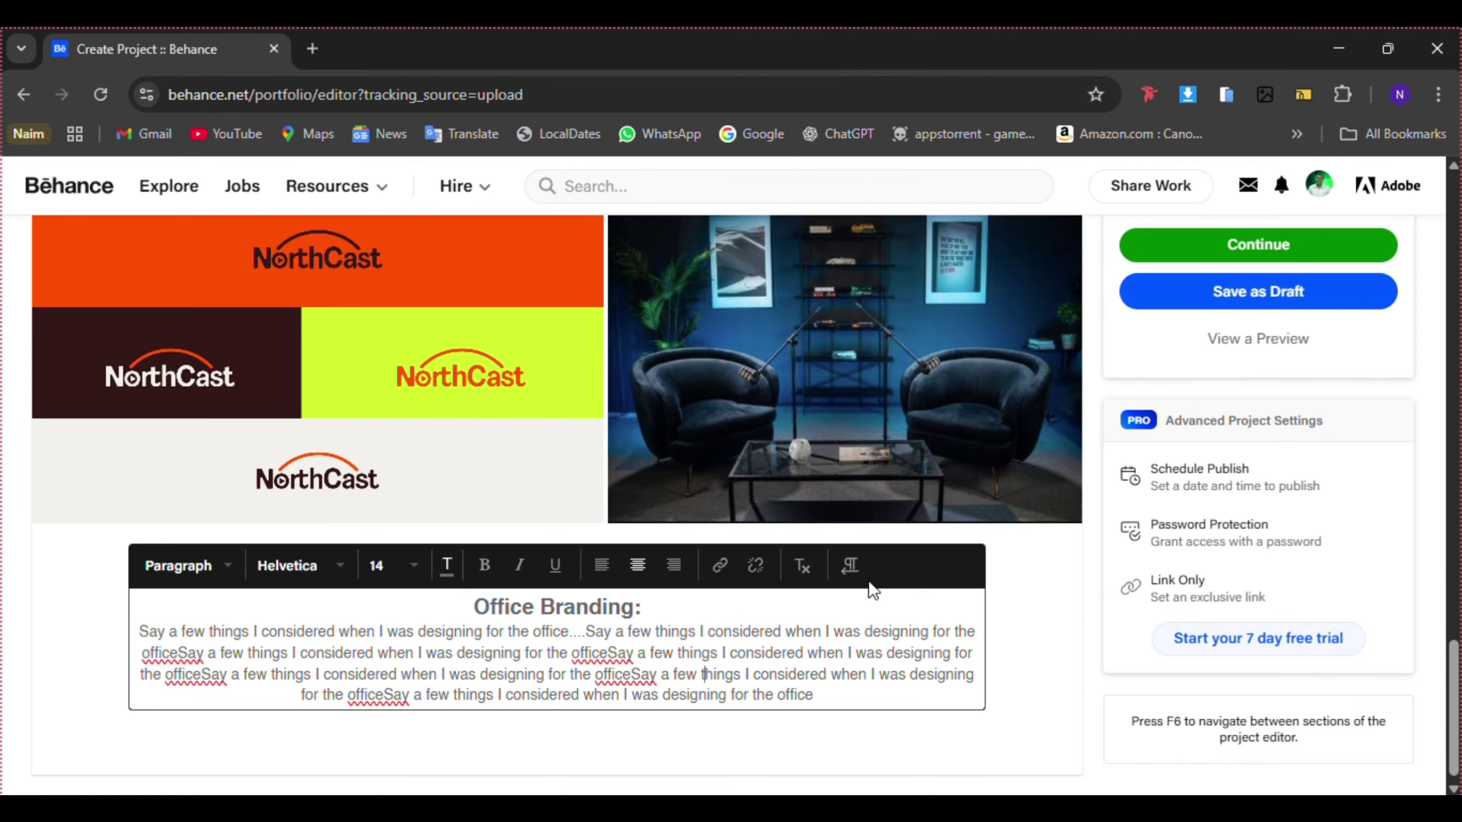
click(1024, 620)
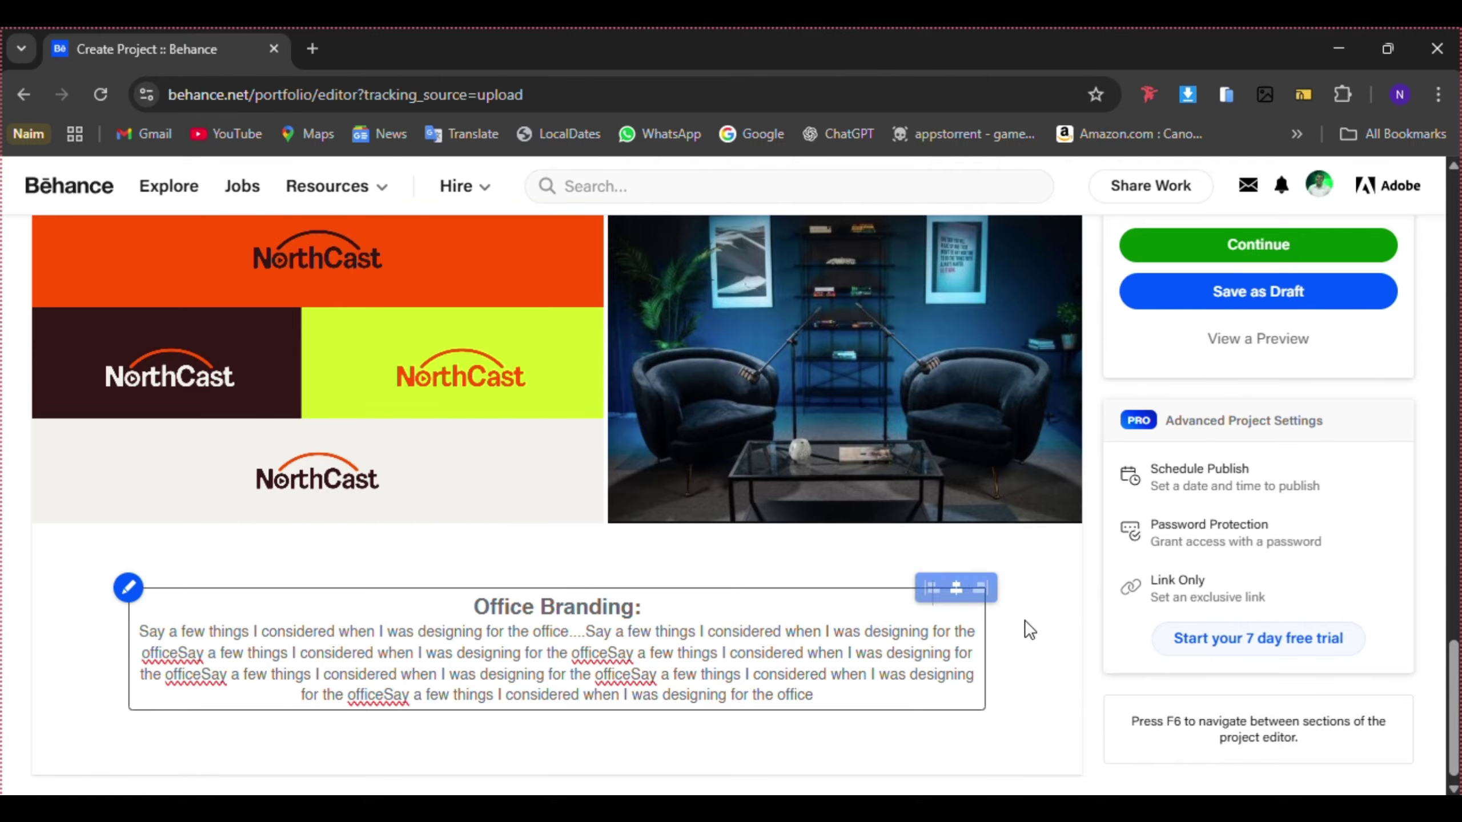
- Open the project preview and examine the layout from the welcome banner down through the mockups and the second photo grid
click(1266, 342)
scroll(746, 464, down, 5)
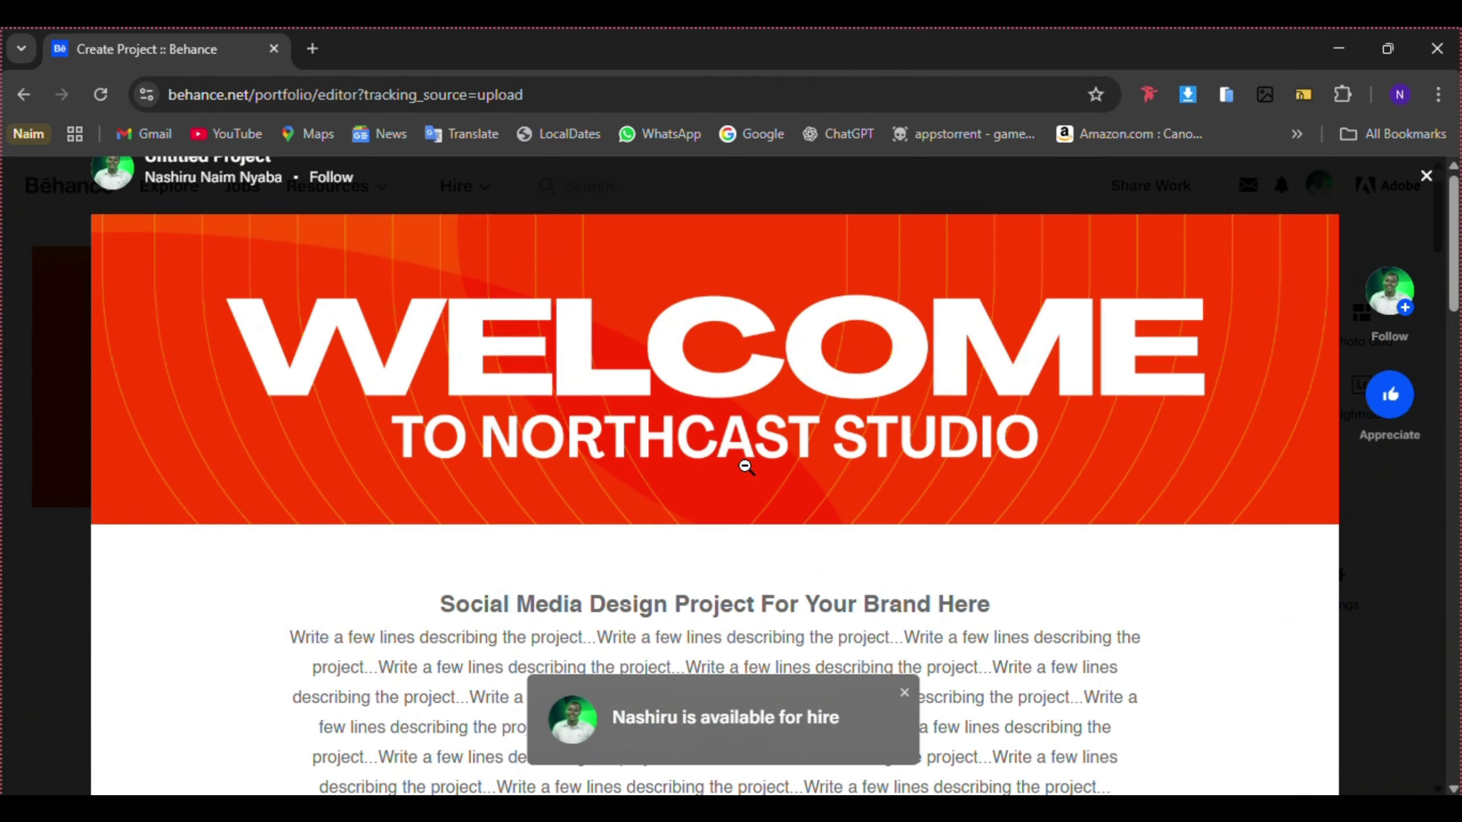
scroll(746, 466, down, 10)
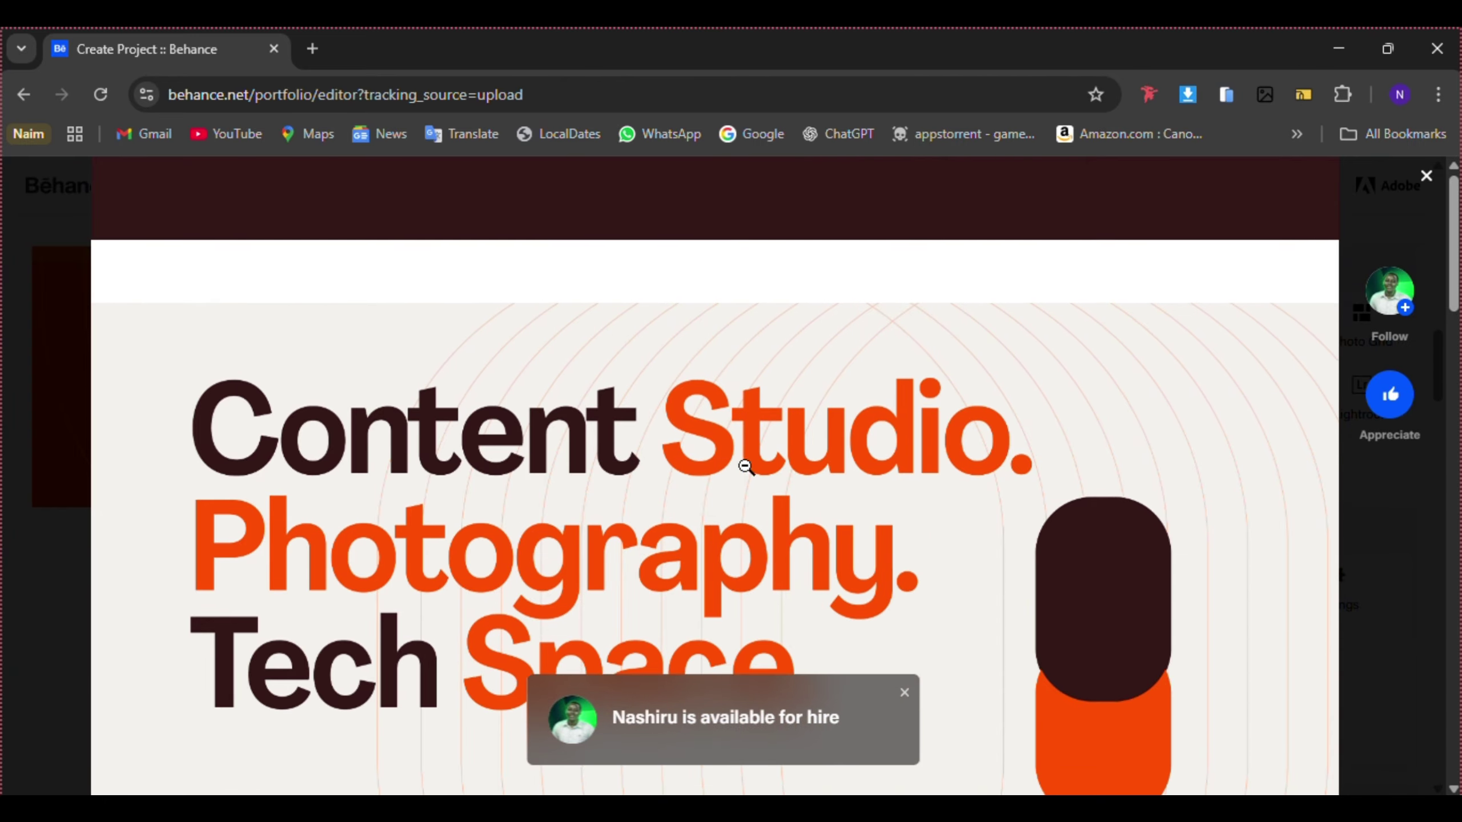
scroll(717, 480, down, 15)
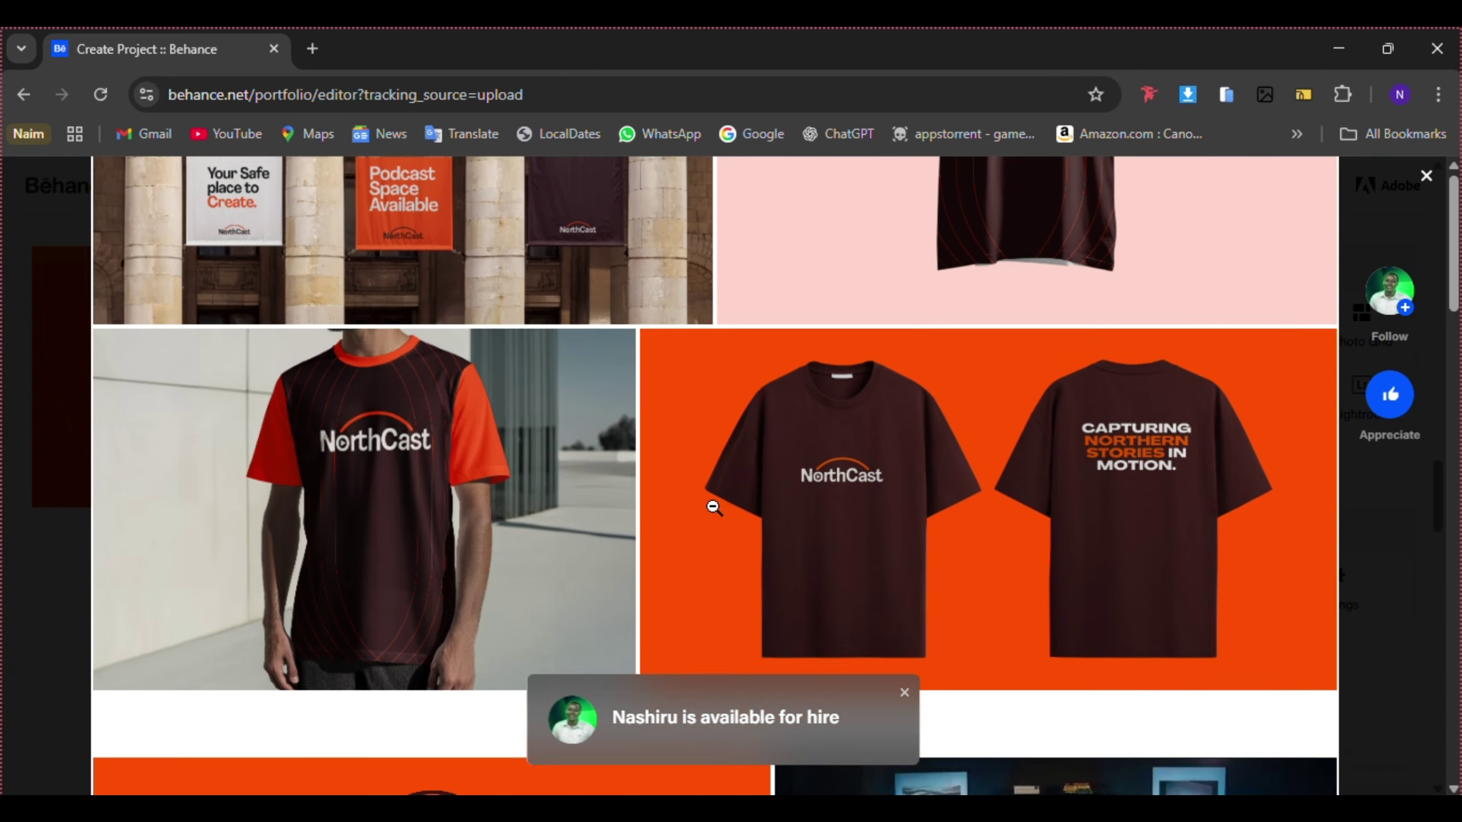
scroll(717, 480, down, 10)
scroll(718, 480, up, 12)
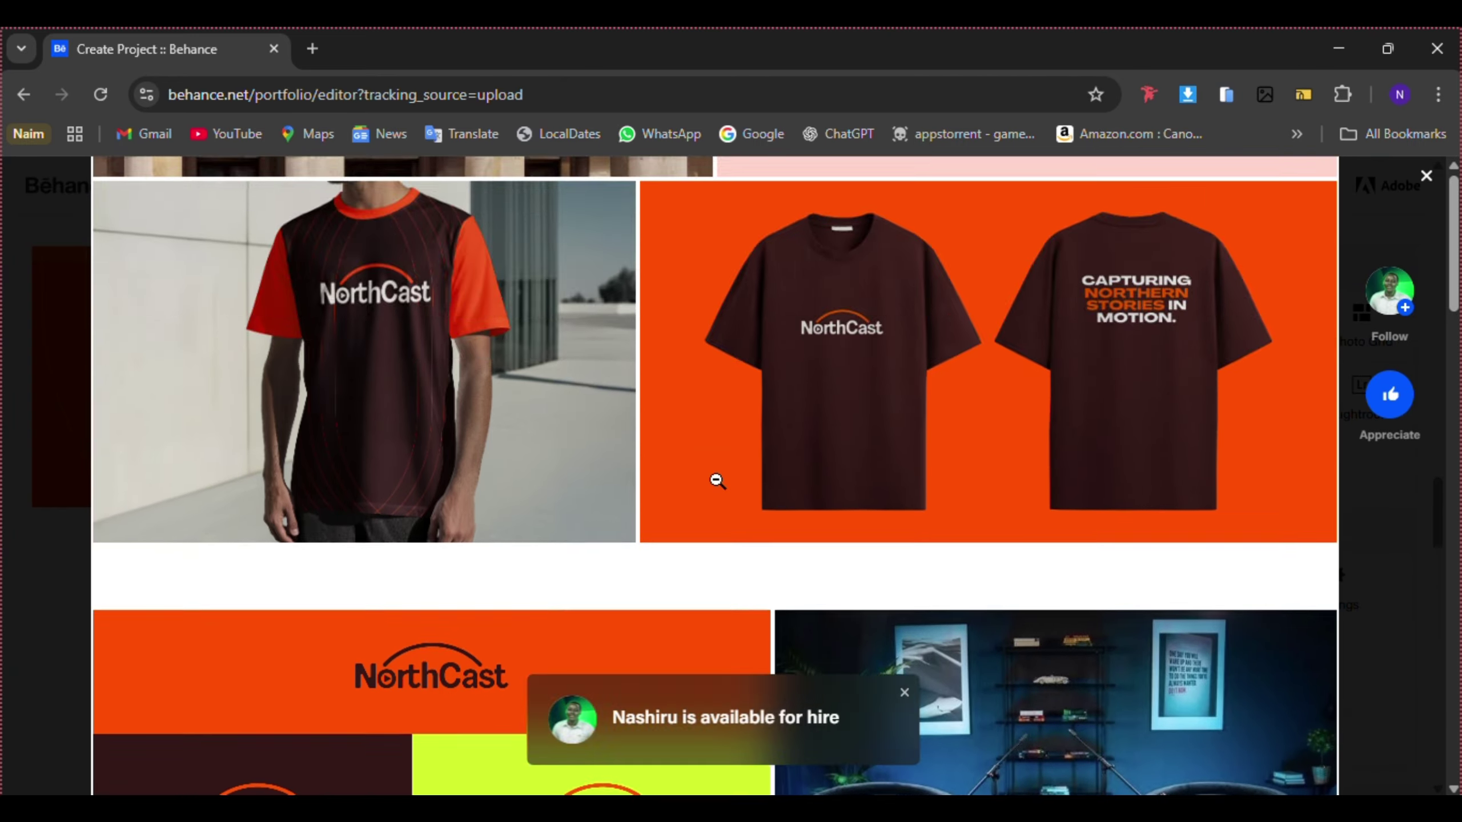
scroll(717, 480, down, 5)
scroll(717, 480, up, 20)
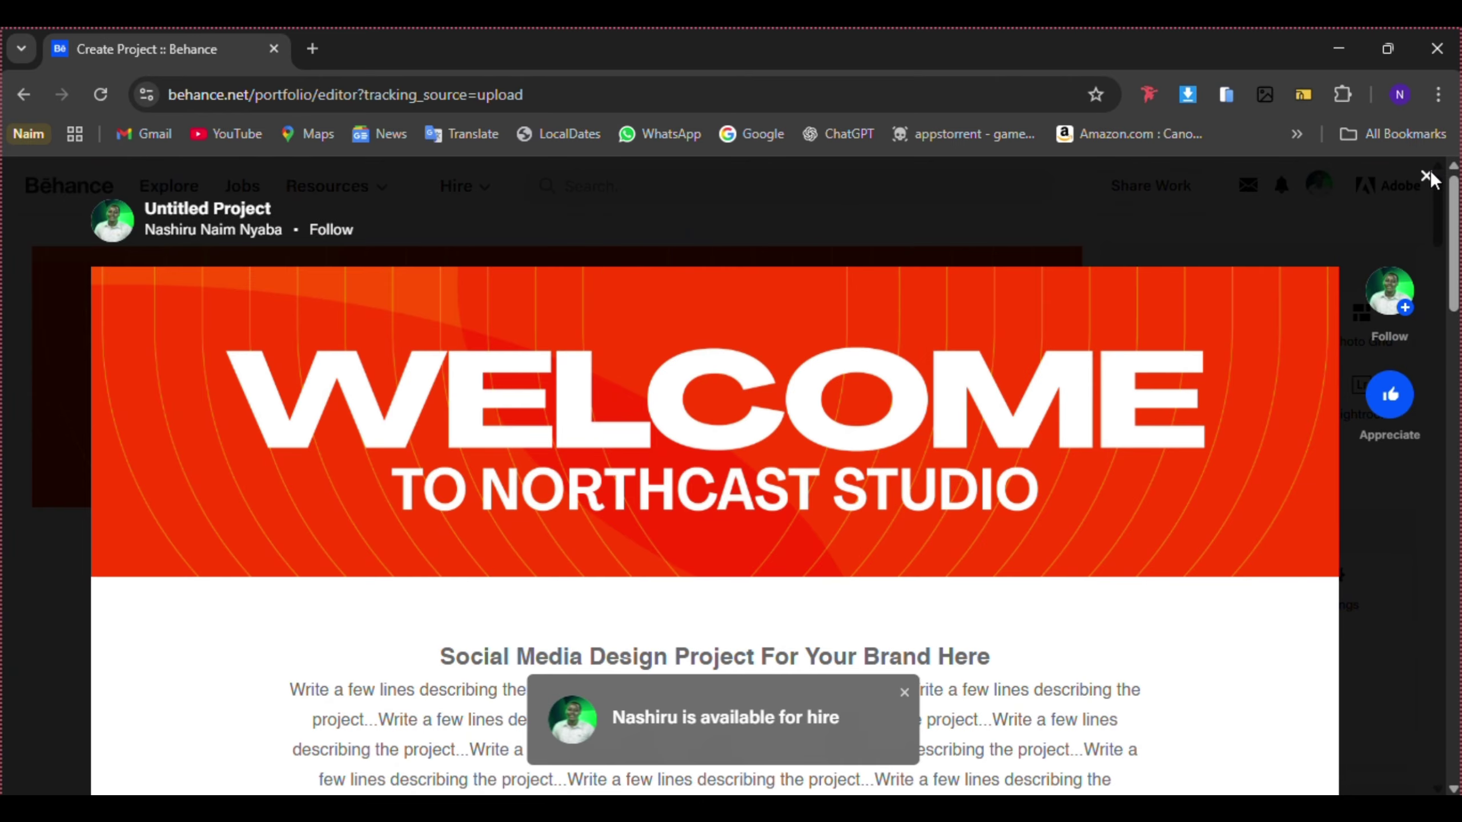
- Close the project preview and add a new photo grid below the Office Branding text
click(1427, 176)
scroll(861, 598, up, 5)
scroll(861, 598, down, 4)
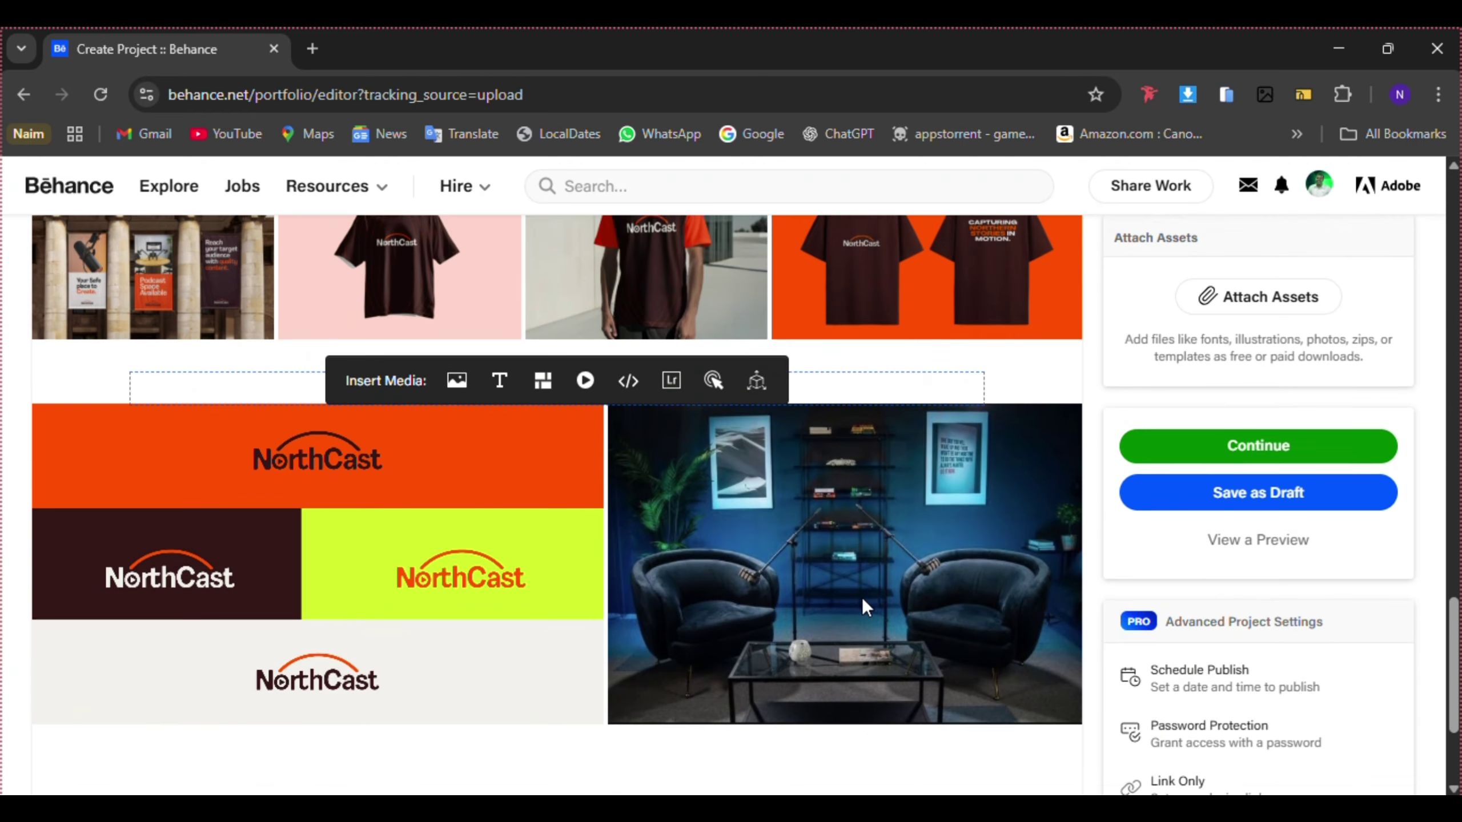
scroll(861, 598, down, 3)
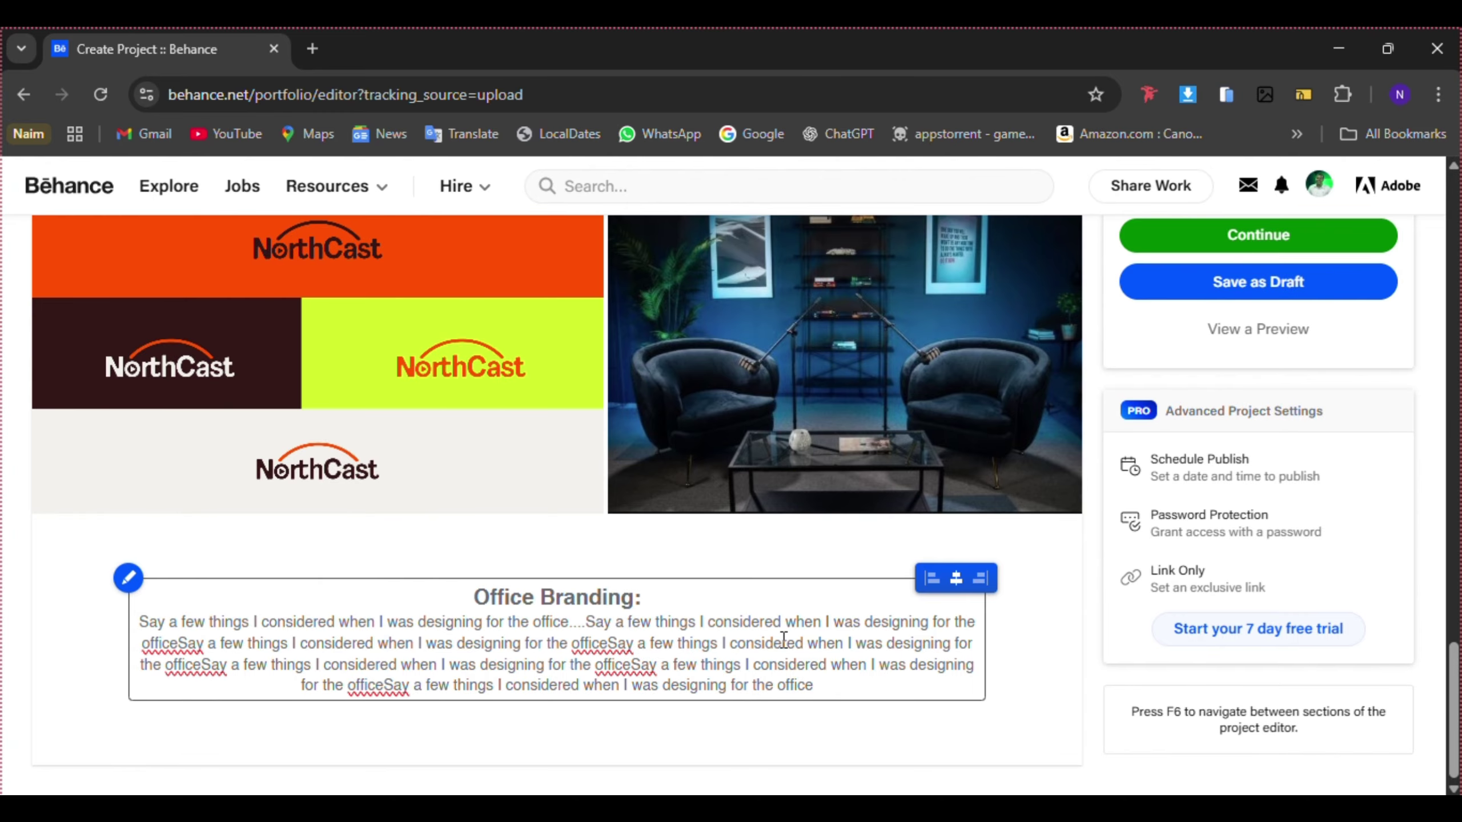
scroll(937, 603, up, 5)
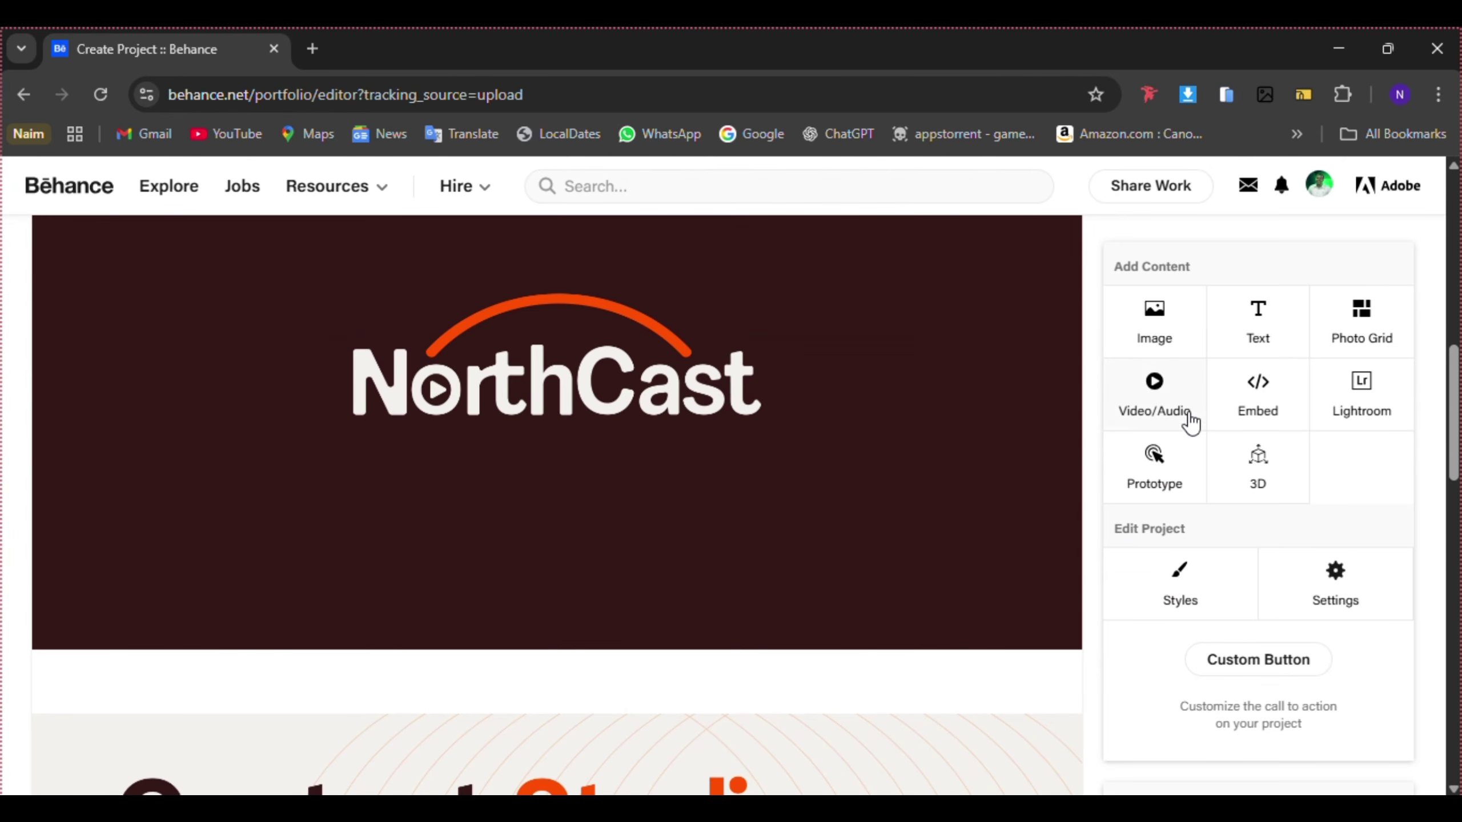
click(1357, 341)
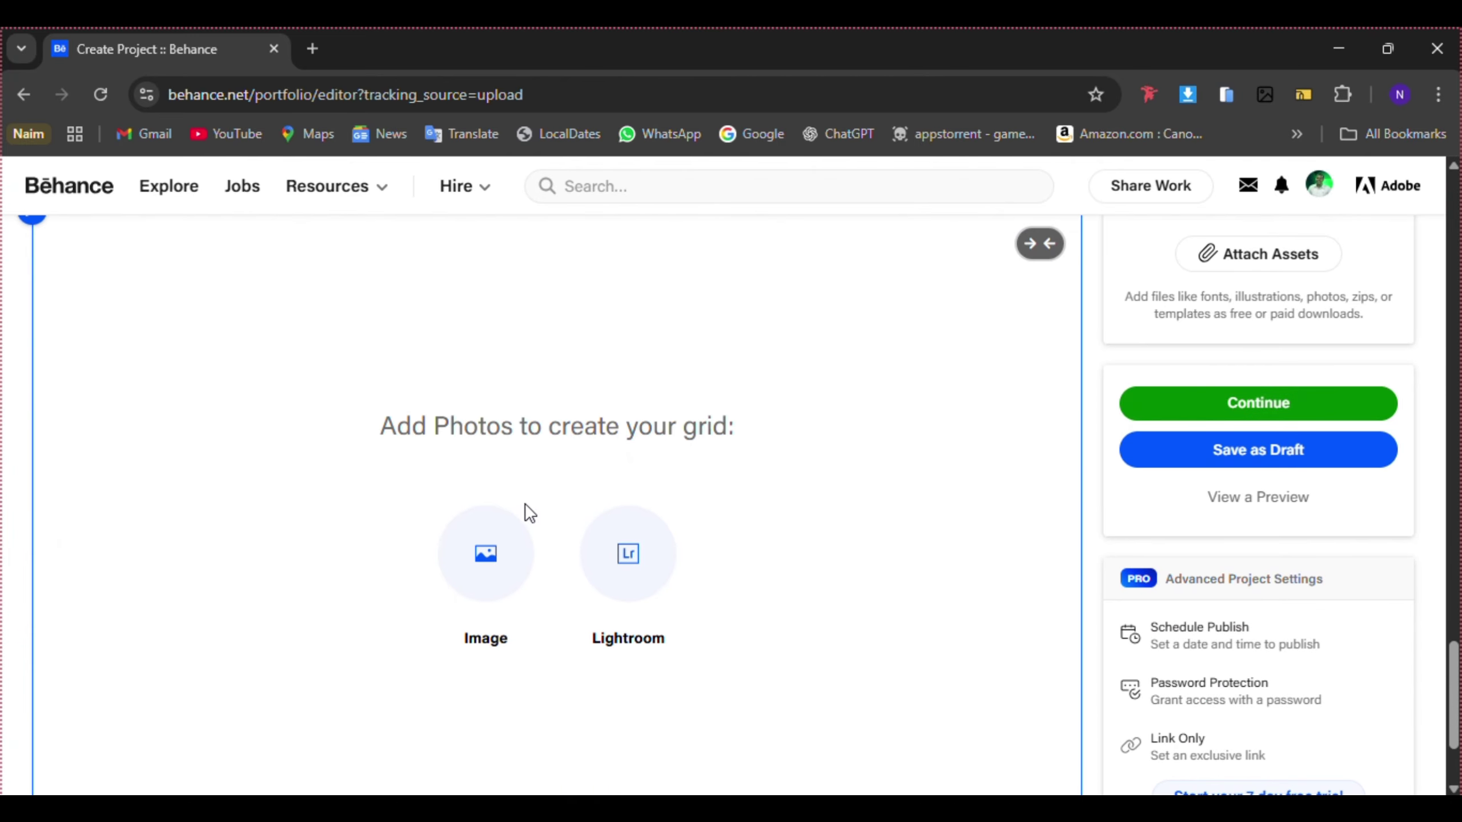
- Fill the new photo grid with "93x46cm copy.jpg" and "93x46cm right copy.jpg" from the Branding folder
click(463, 544)
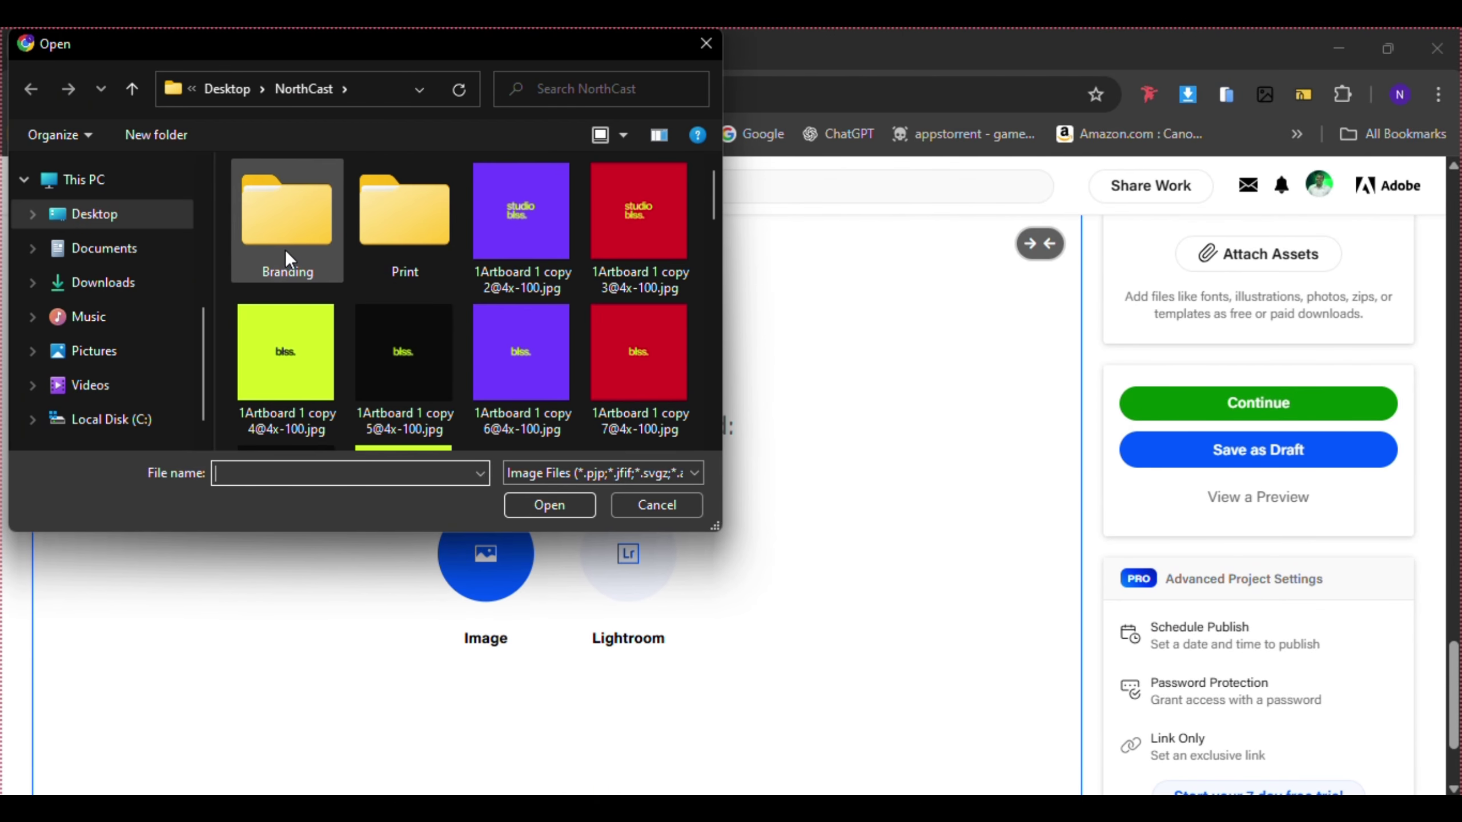
double_click(310, 245)
click(553, 248)
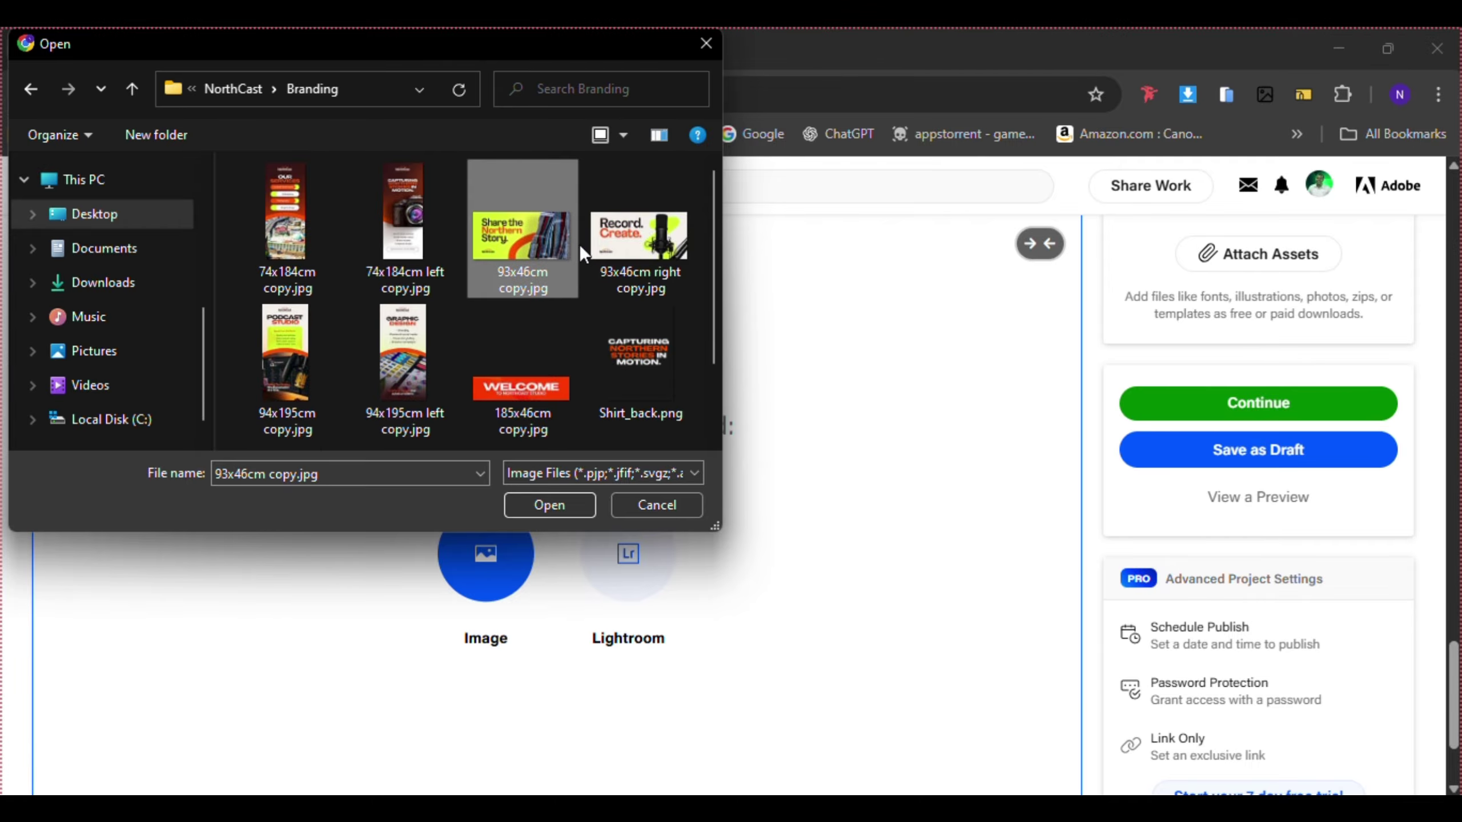
ctrl+click(628, 245)
scroll(552, 351, down, 2)
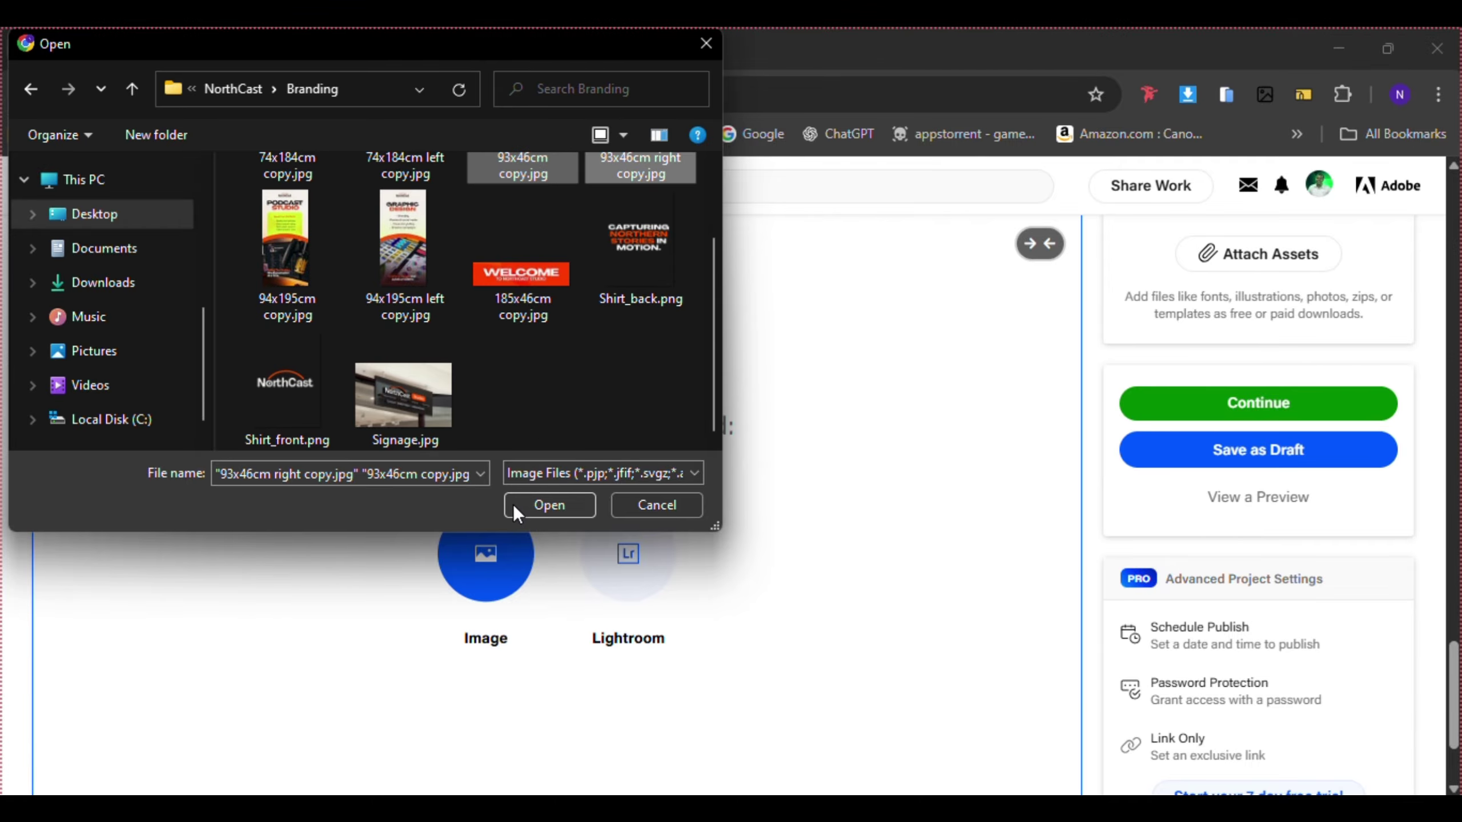
click(550, 505)
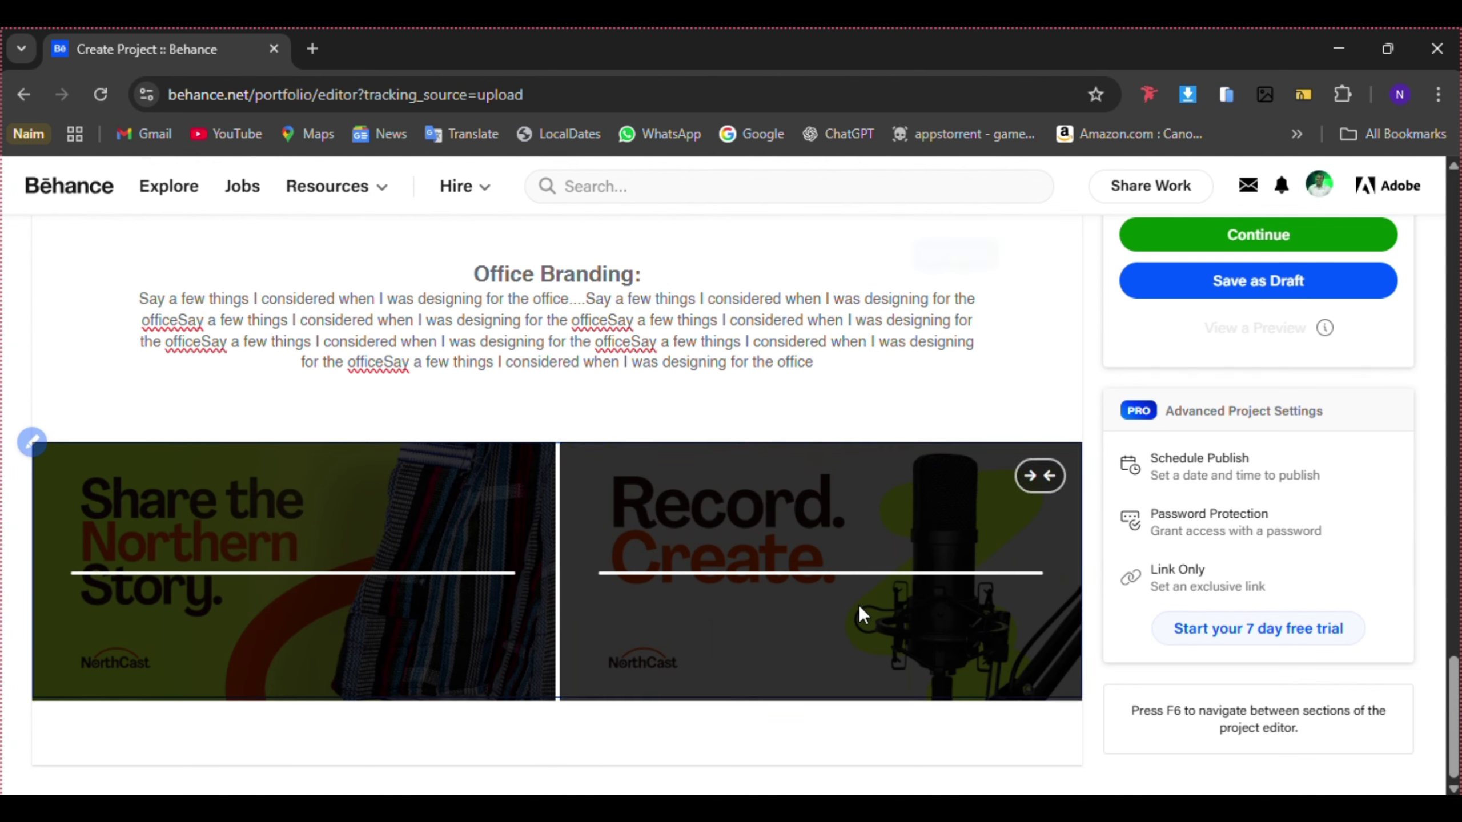
scroll(604, 654, up, 2)
scroll(614, 437, down, 2)
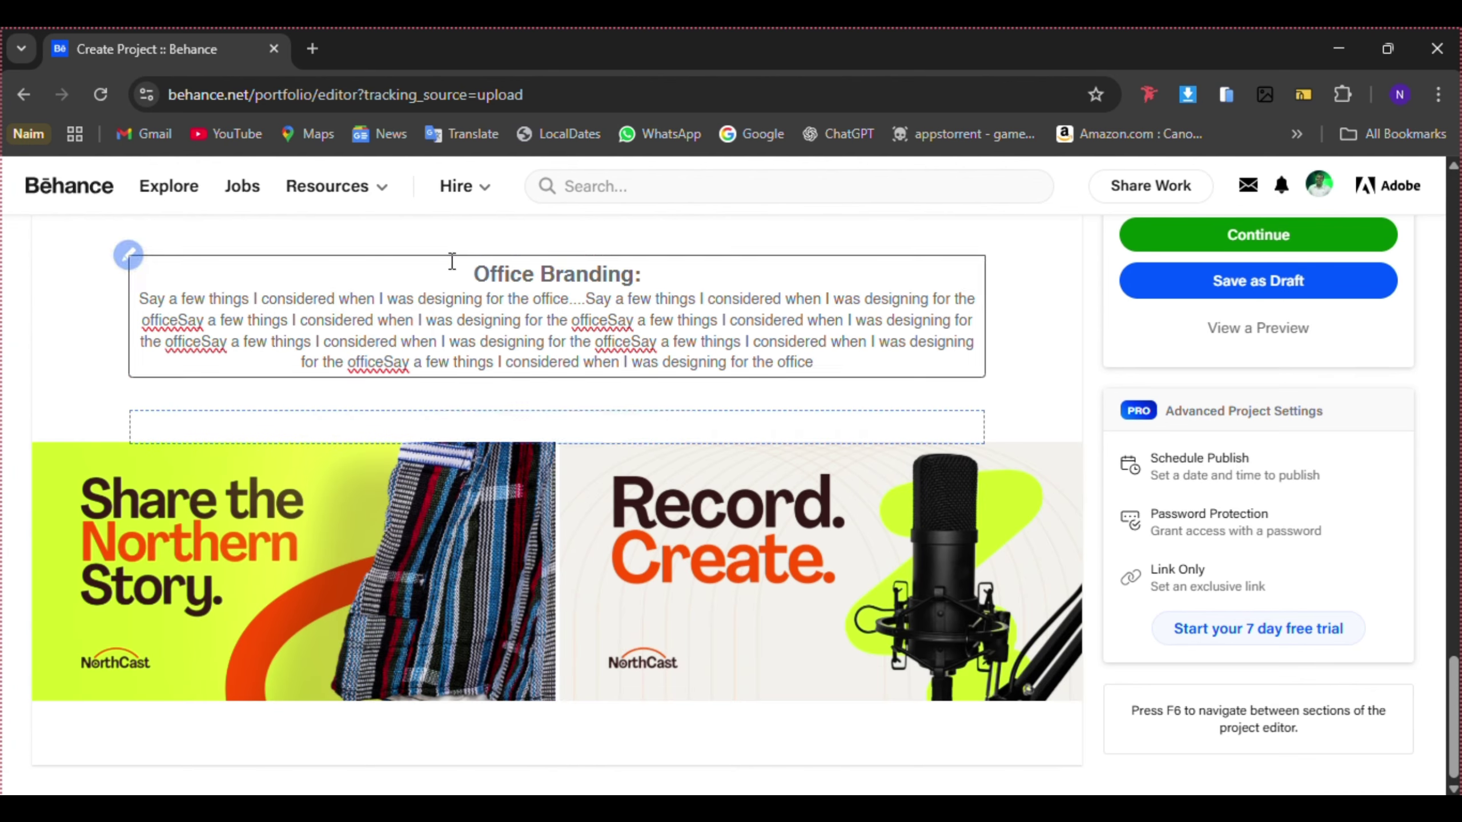
- Add the image Signage.jpg from the Branding folder at the end of the project, below the last photo grid
scroll(886, 386, up, 10)
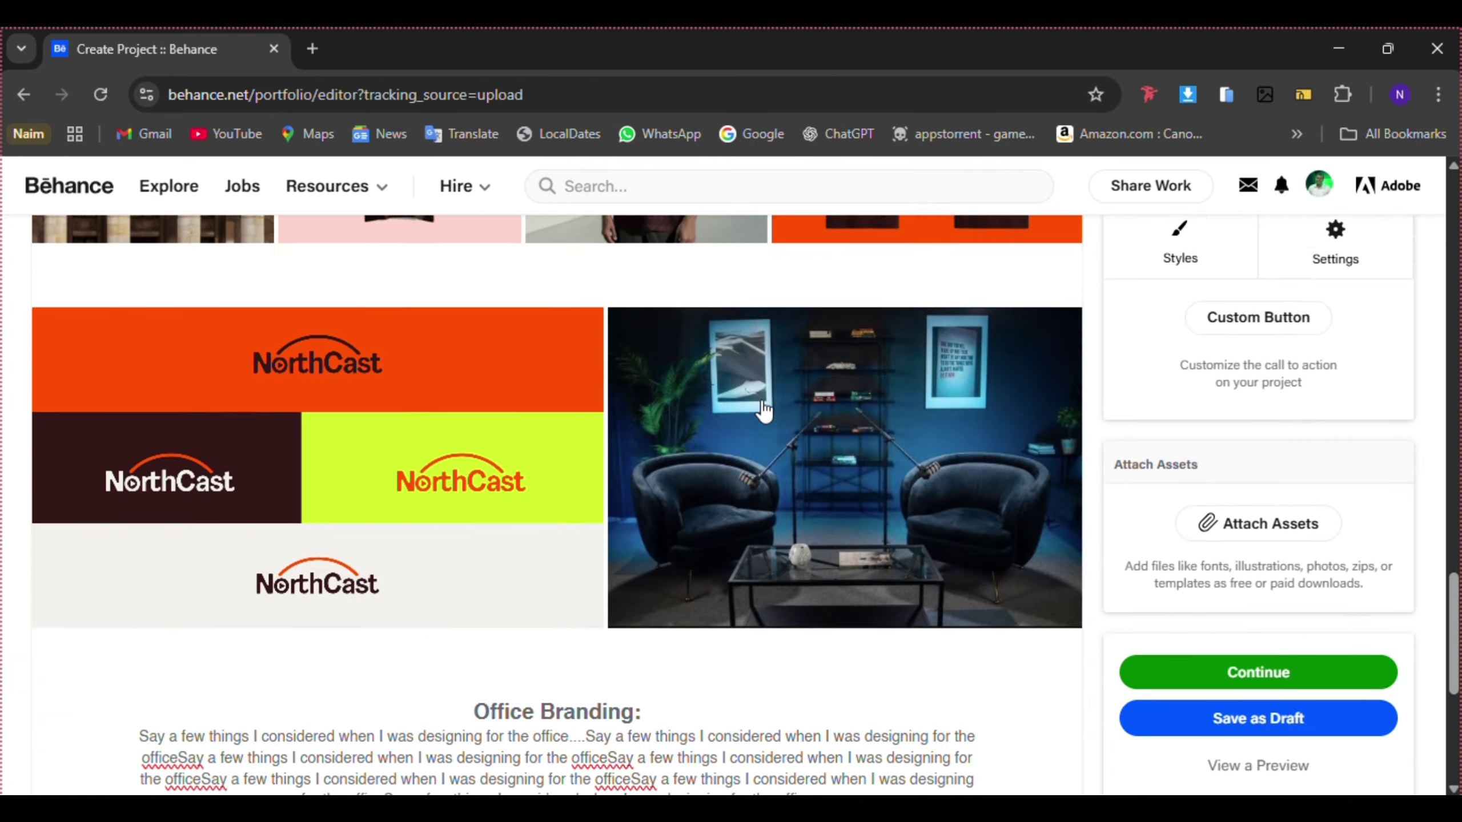
scroll(1051, 414, up, 5)
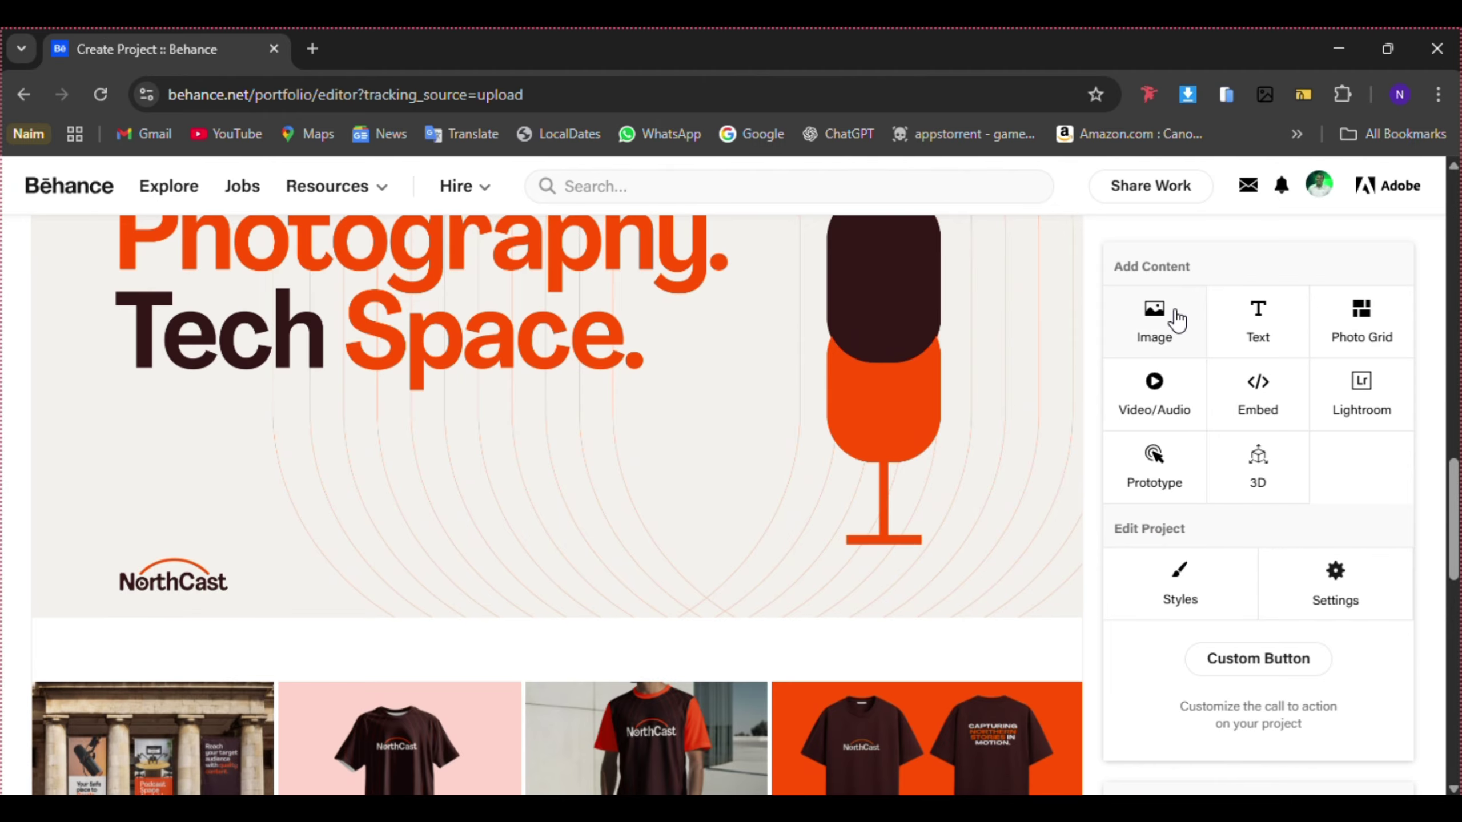
click(1176, 316)
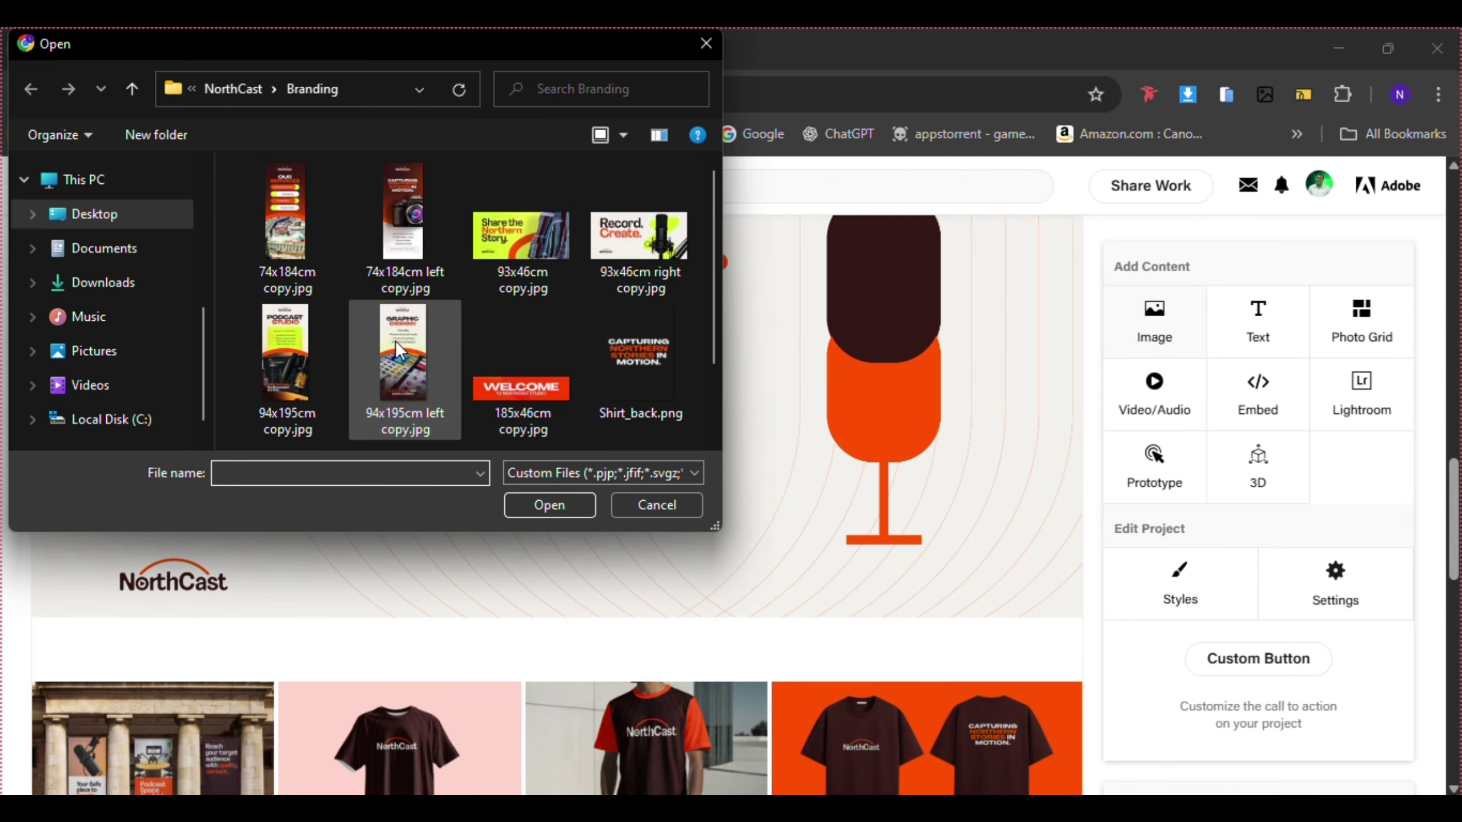
double_click(407, 387)
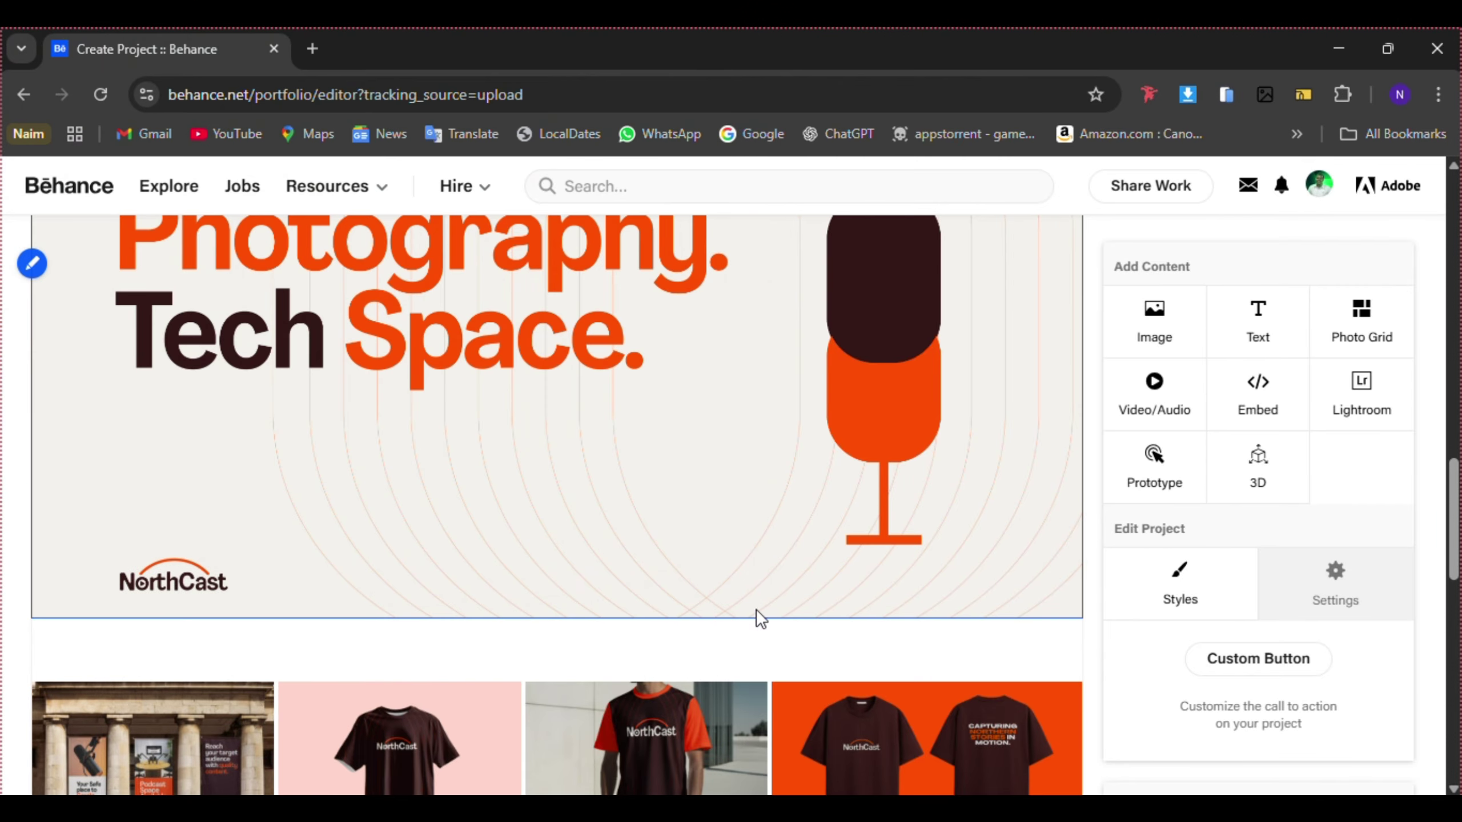
scroll(779, 531, down, 5)
scroll(779, 531, down, 10)
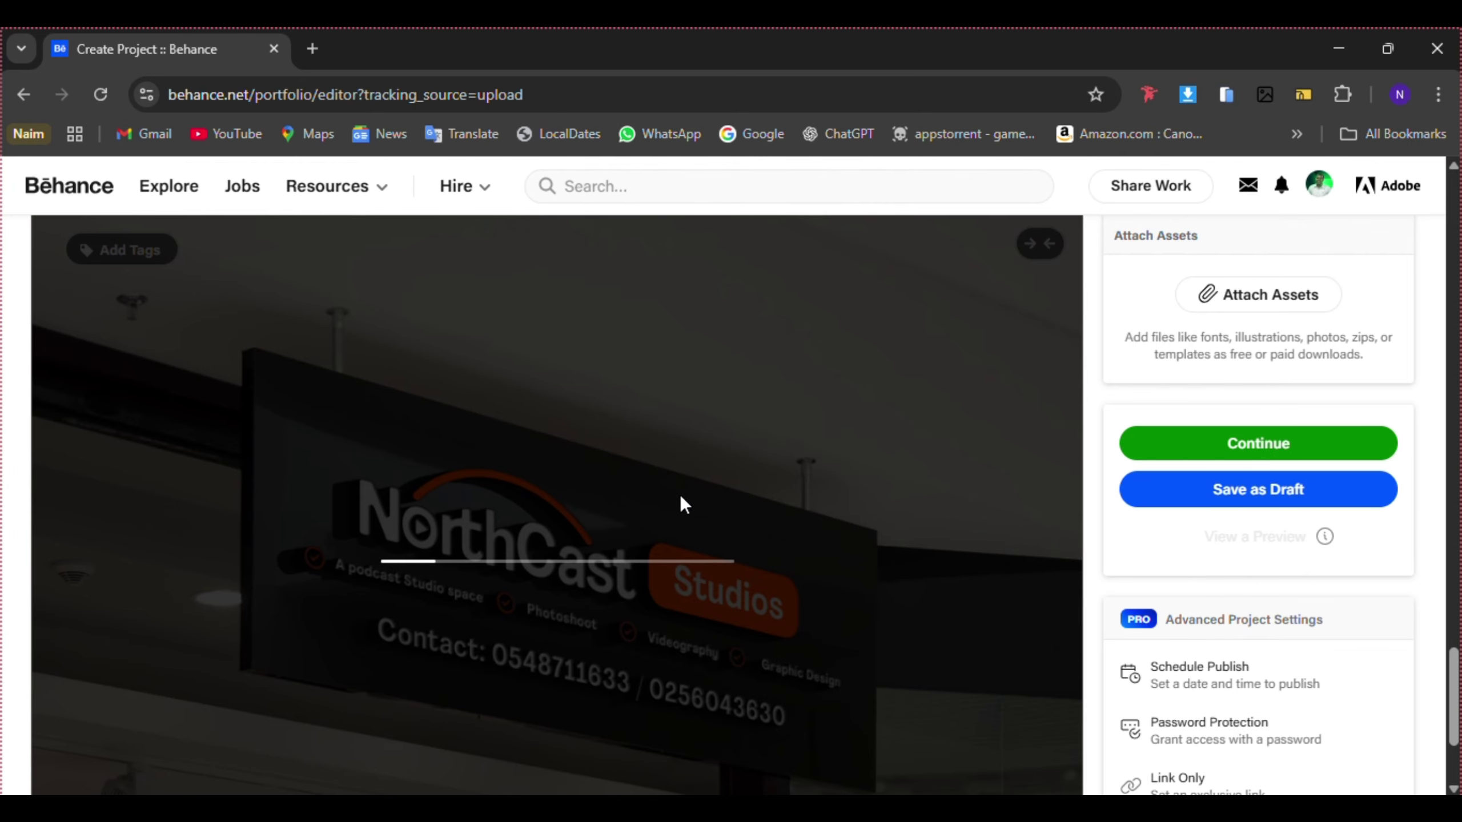
scroll(679, 493, up, 9)
scroll(740, 553, down, 13)
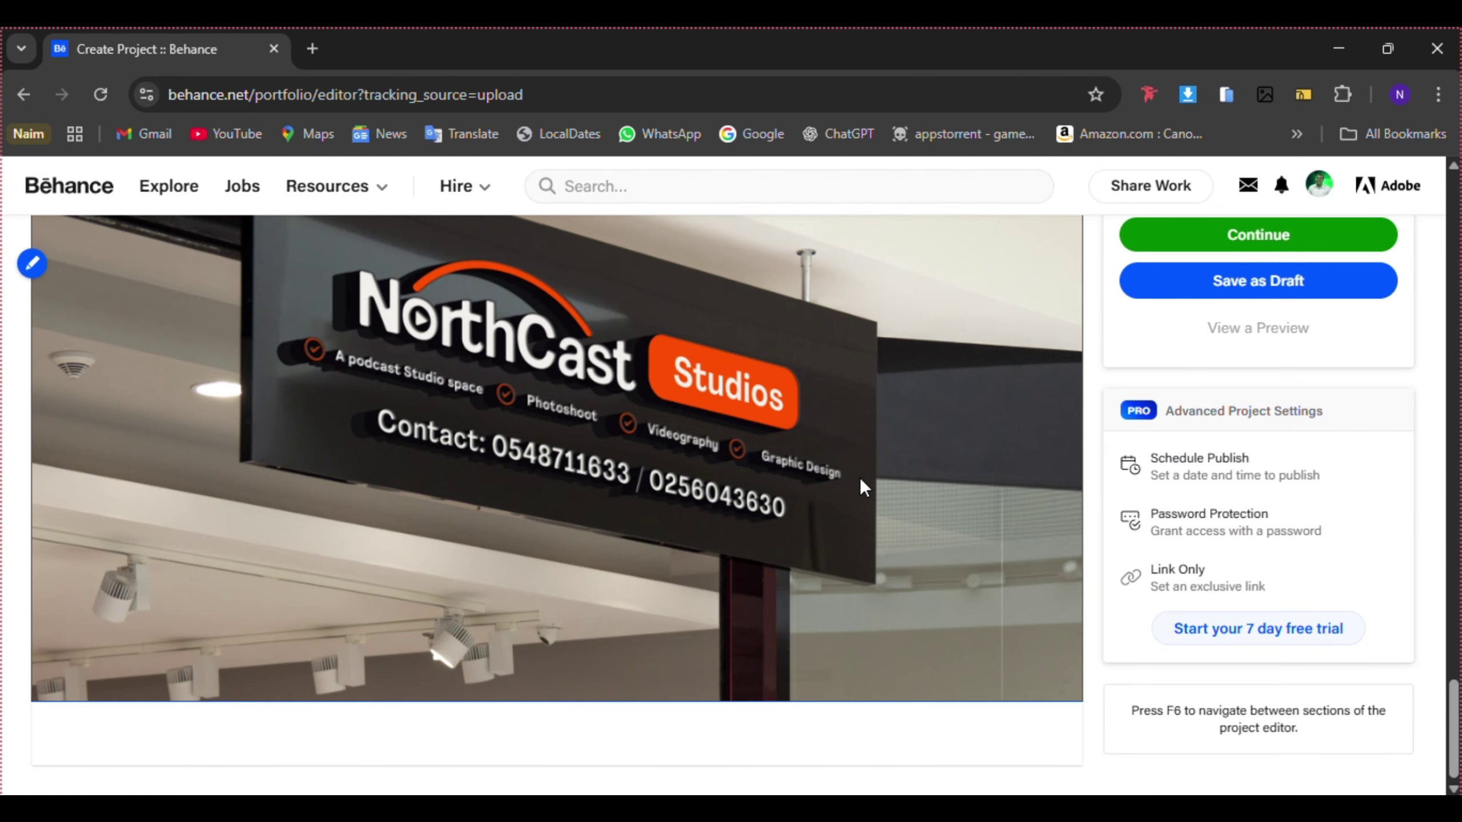
scroll(687, 347, up, 8)
scroll(687, 347, down, 8)
scroll(688, 347, up, 4)
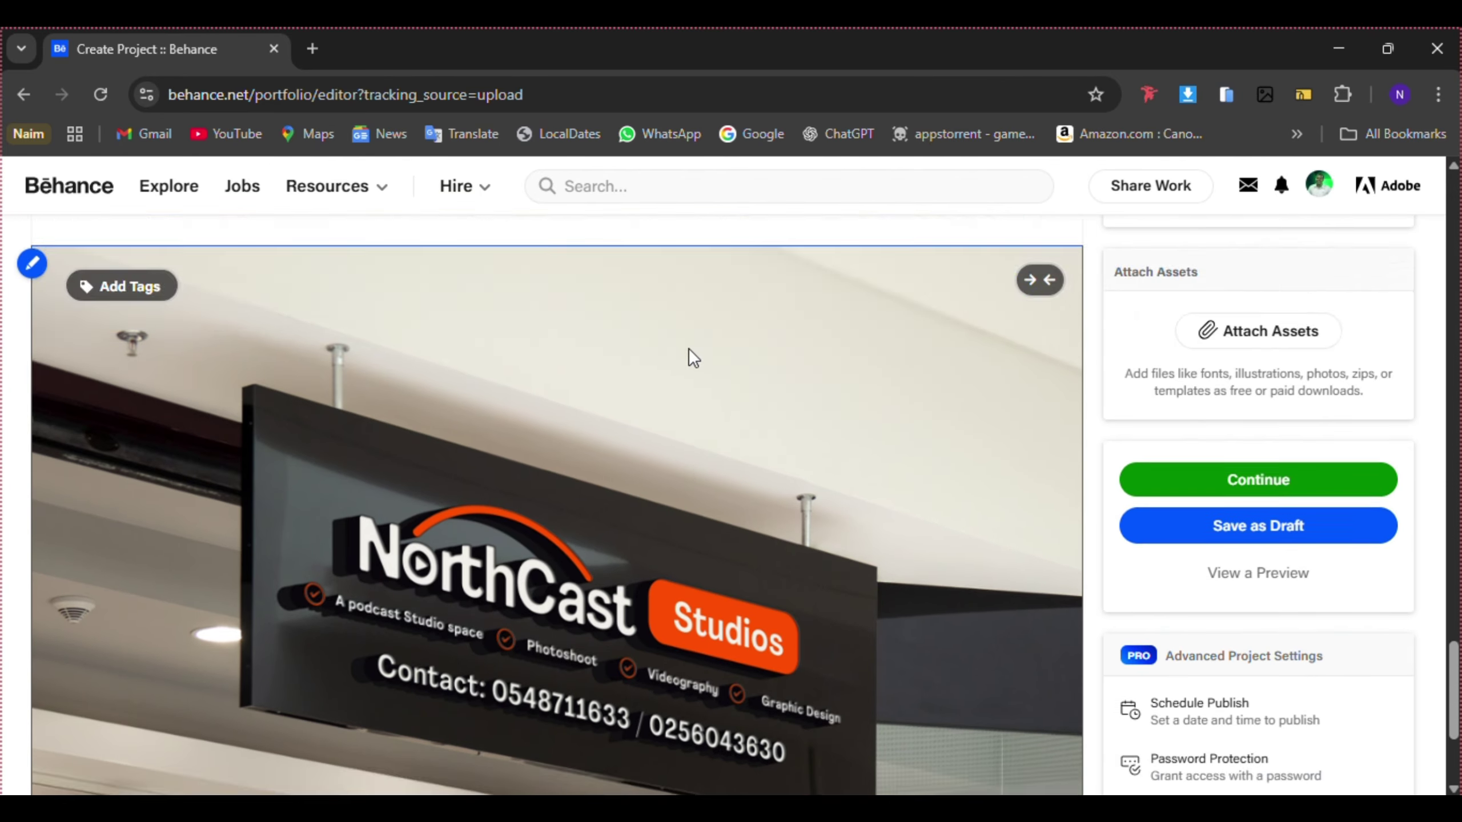
scroll(687, 347, down, 4)
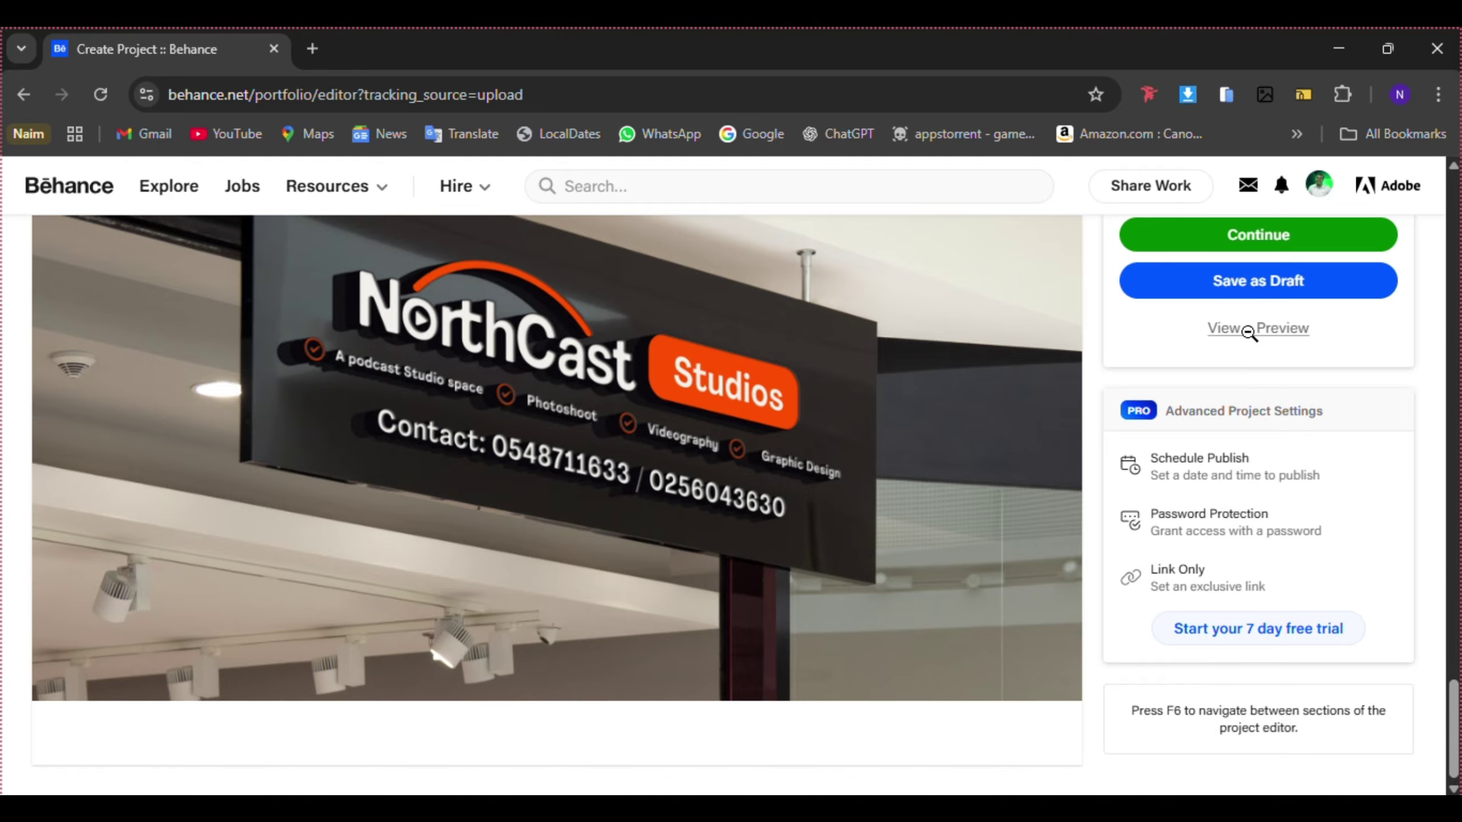
- Open the project preview and examine the whole layout down to the signage image and back up to the mockups
click(1254, 330)
scroll(806, 495, down, 4)
scroll(806, 495, down, 20)
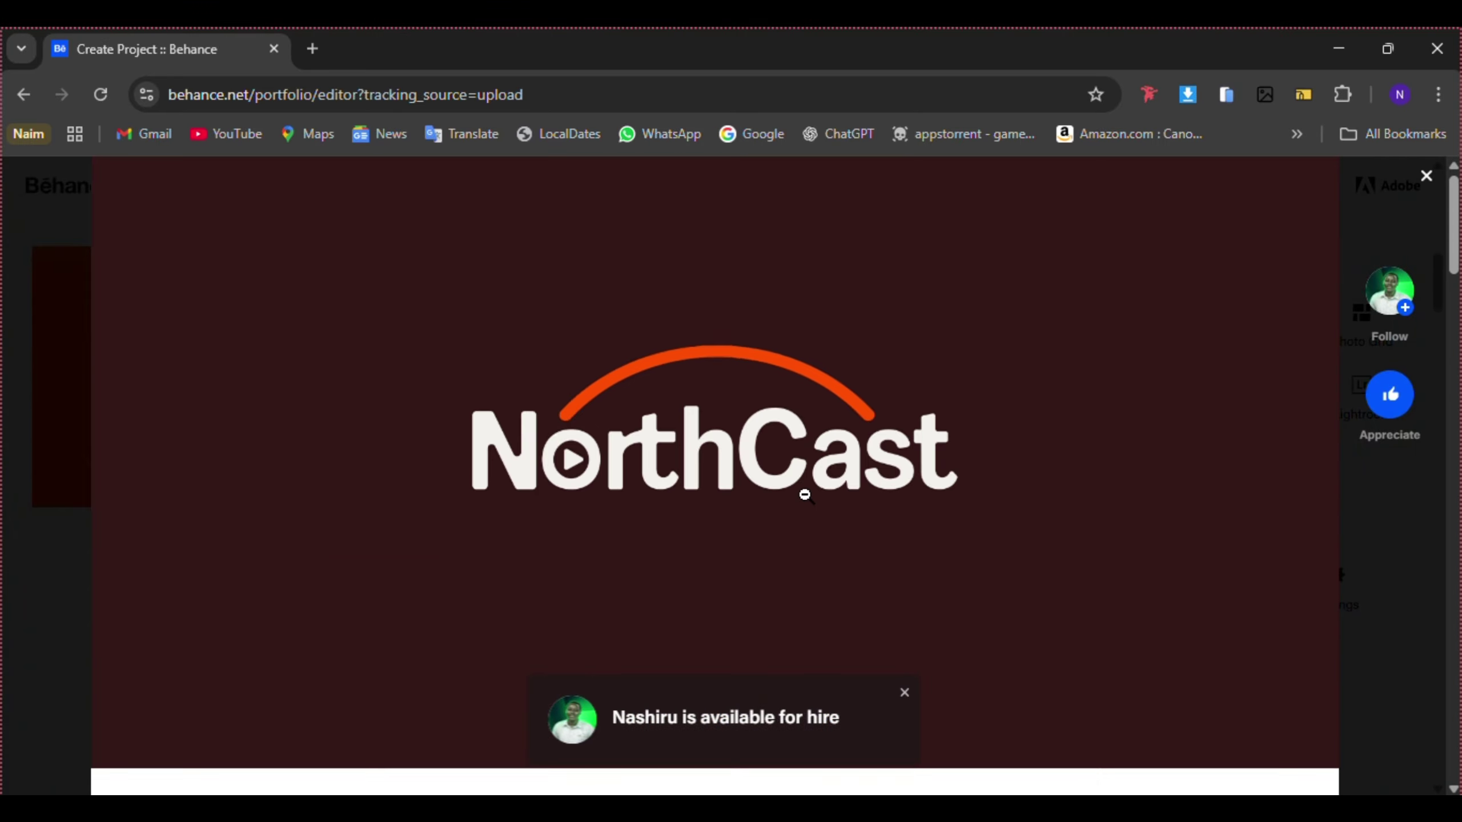
scroll(806, 495, down, 10)
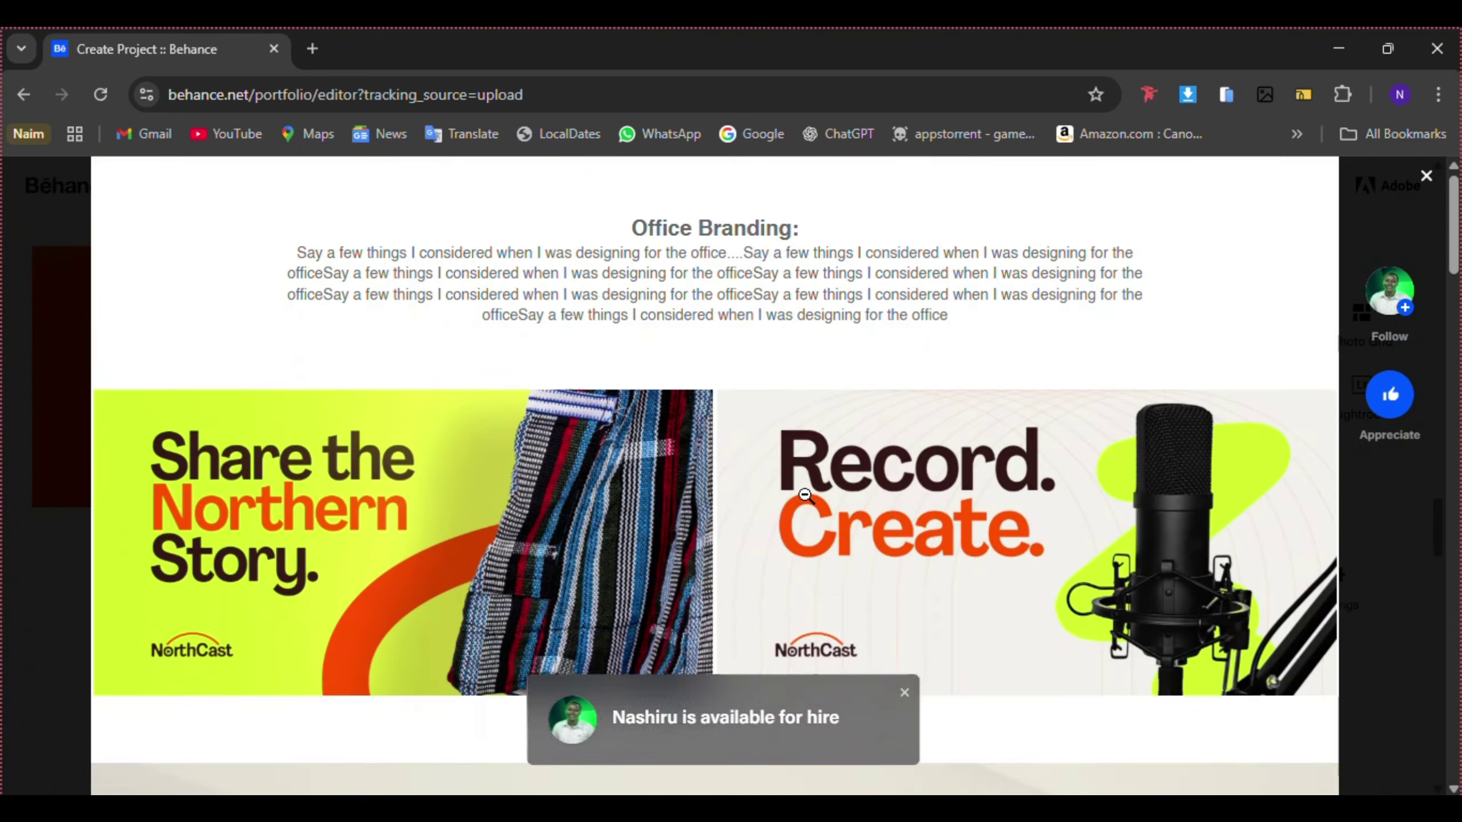
scroll(806, 495, down, 2)
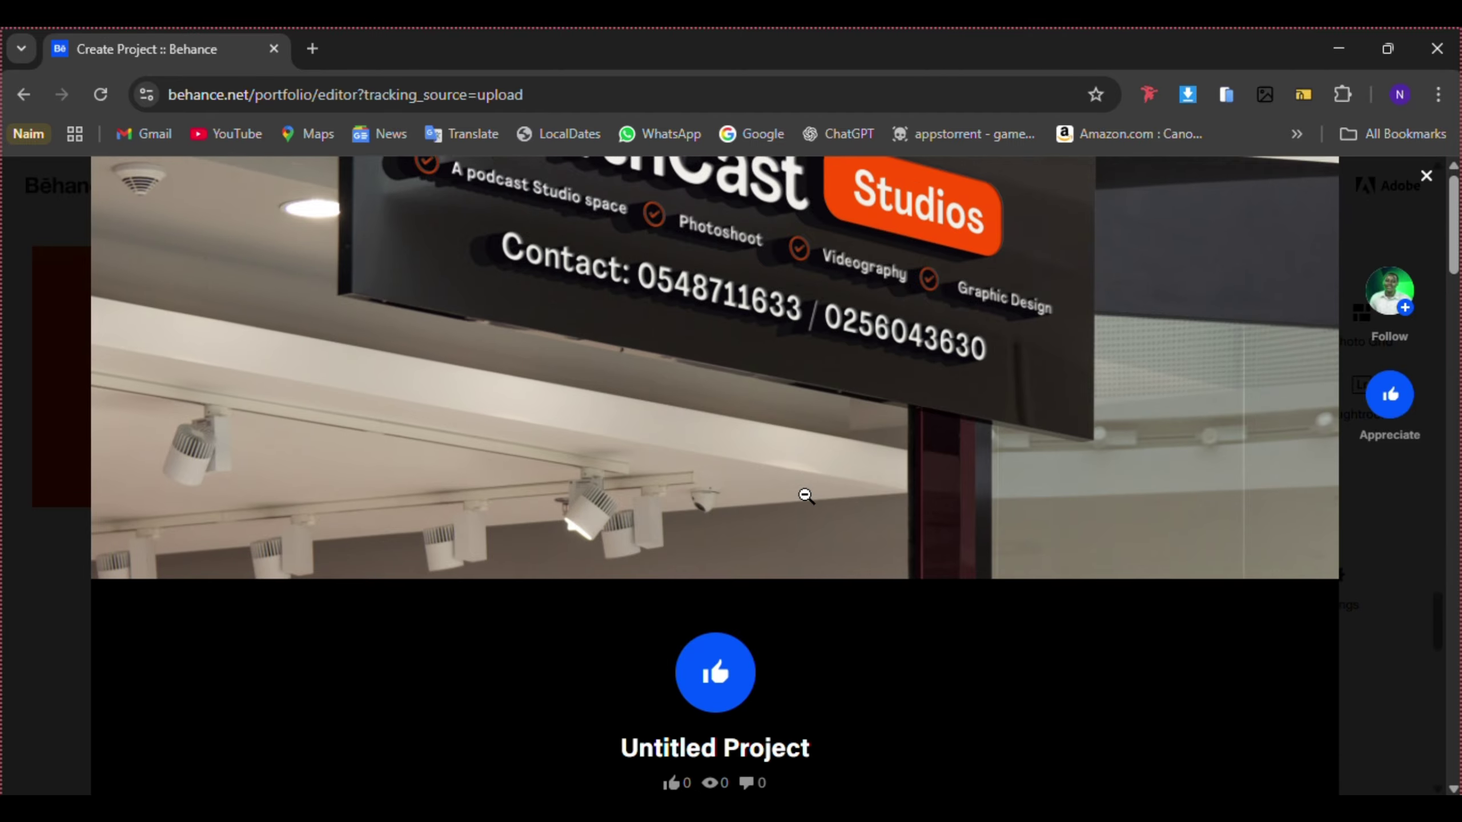
scroll(805, 495, up, 10)
scroll(806, 495, up, 8)
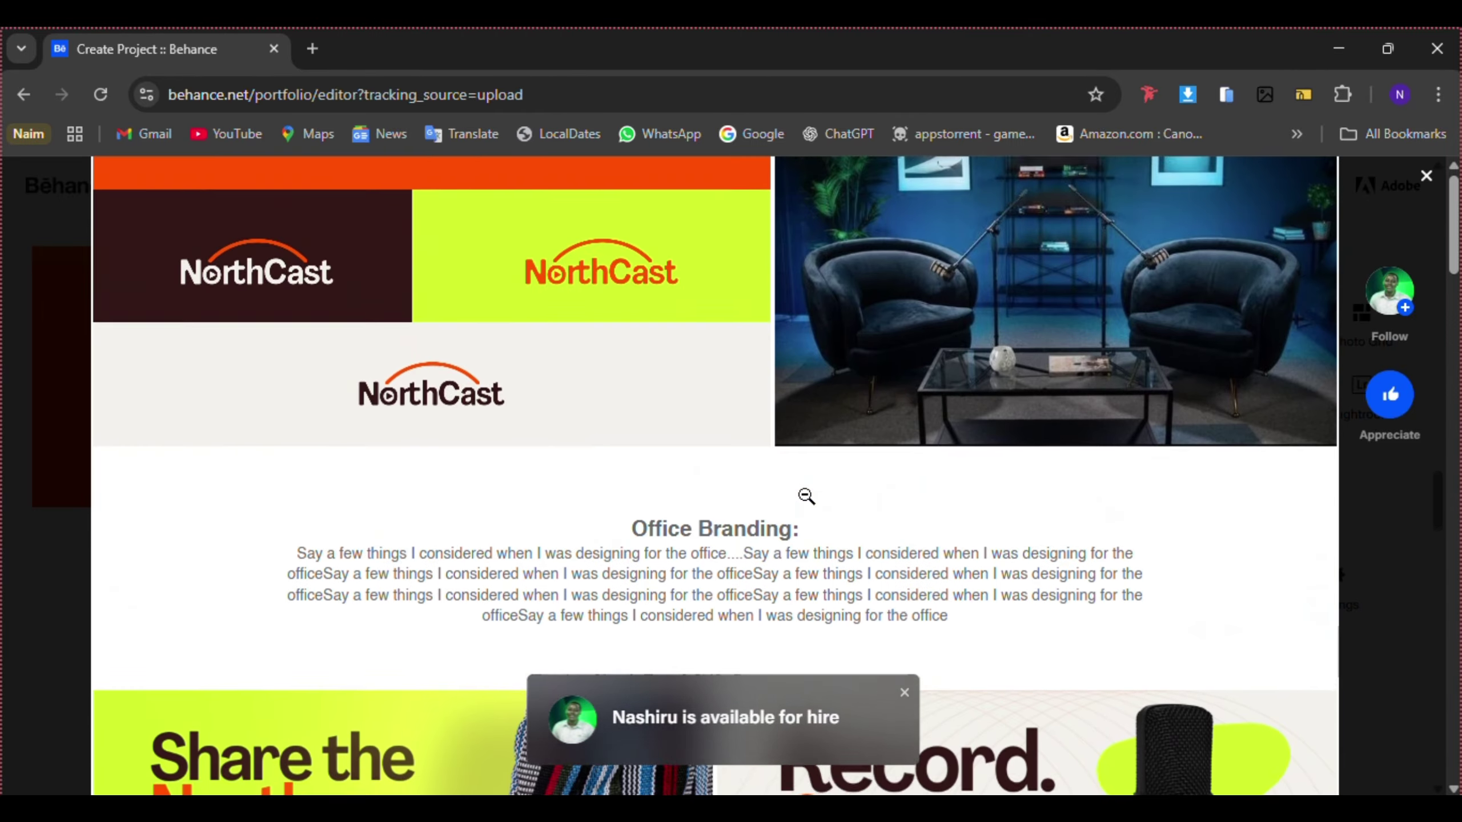
scroll(721, 453, up, 6)
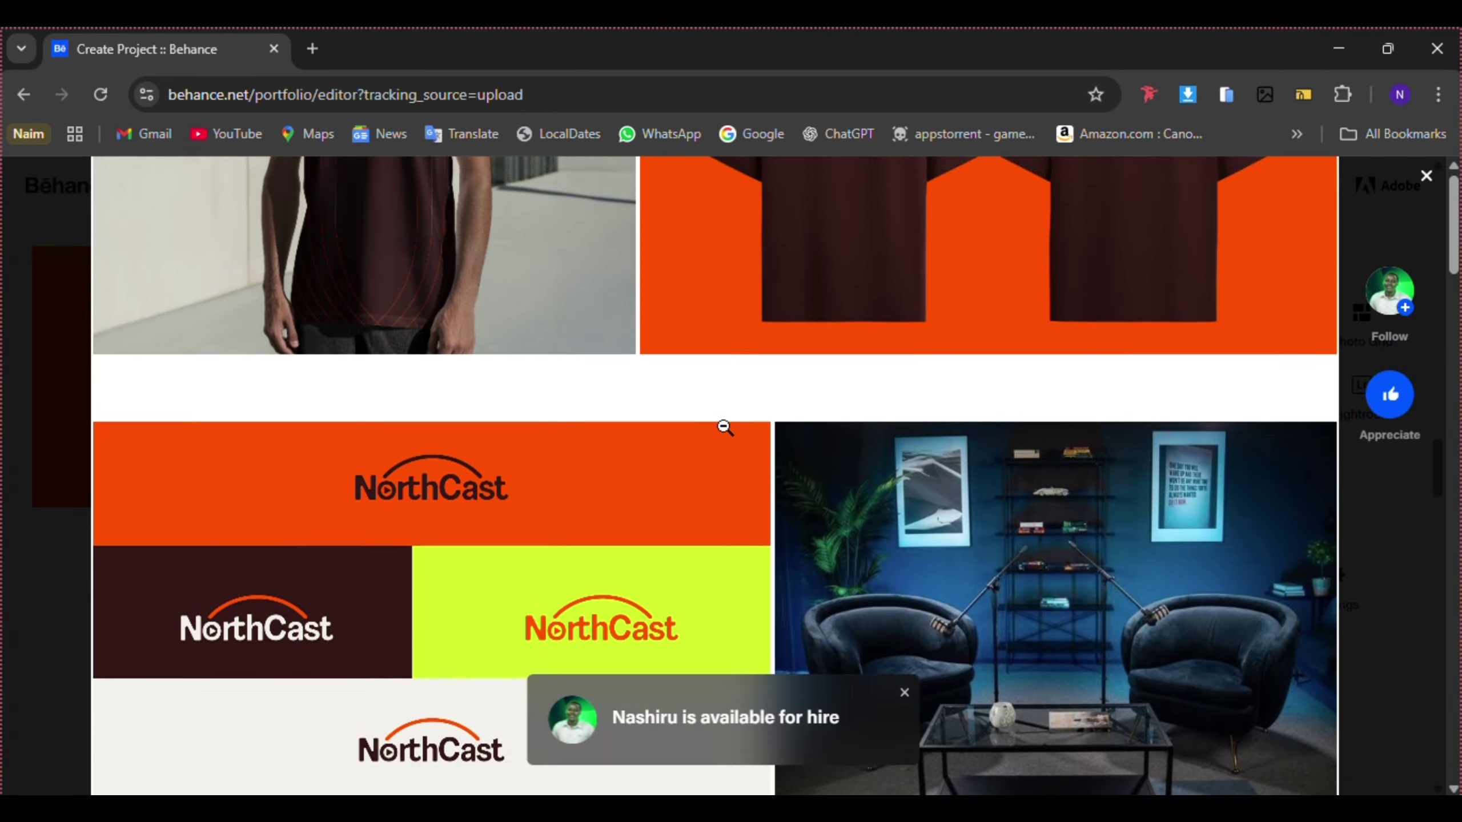
scroll(1024, 339, up, 4)
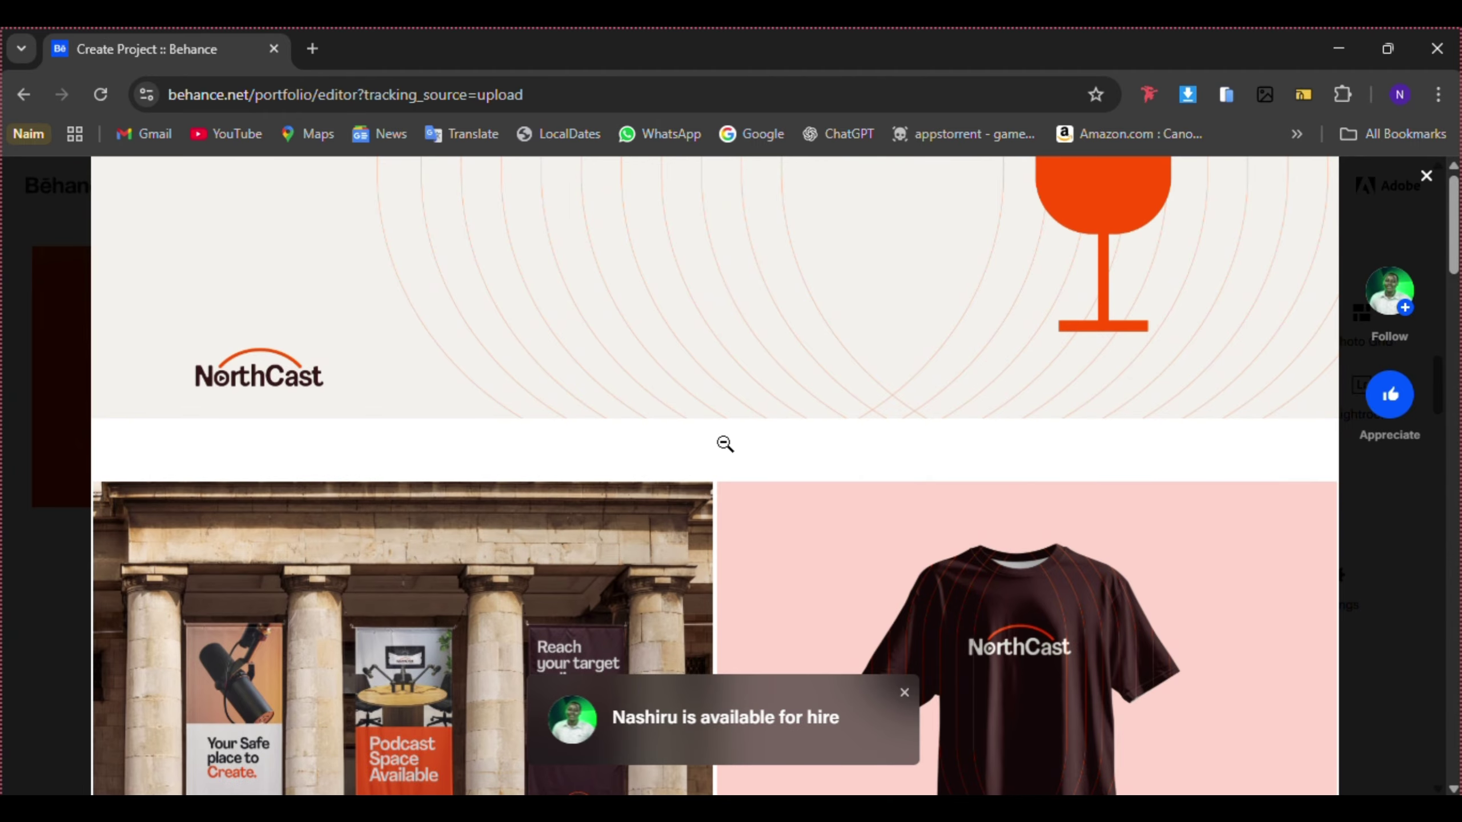
scroll(724, 443, down, 5)
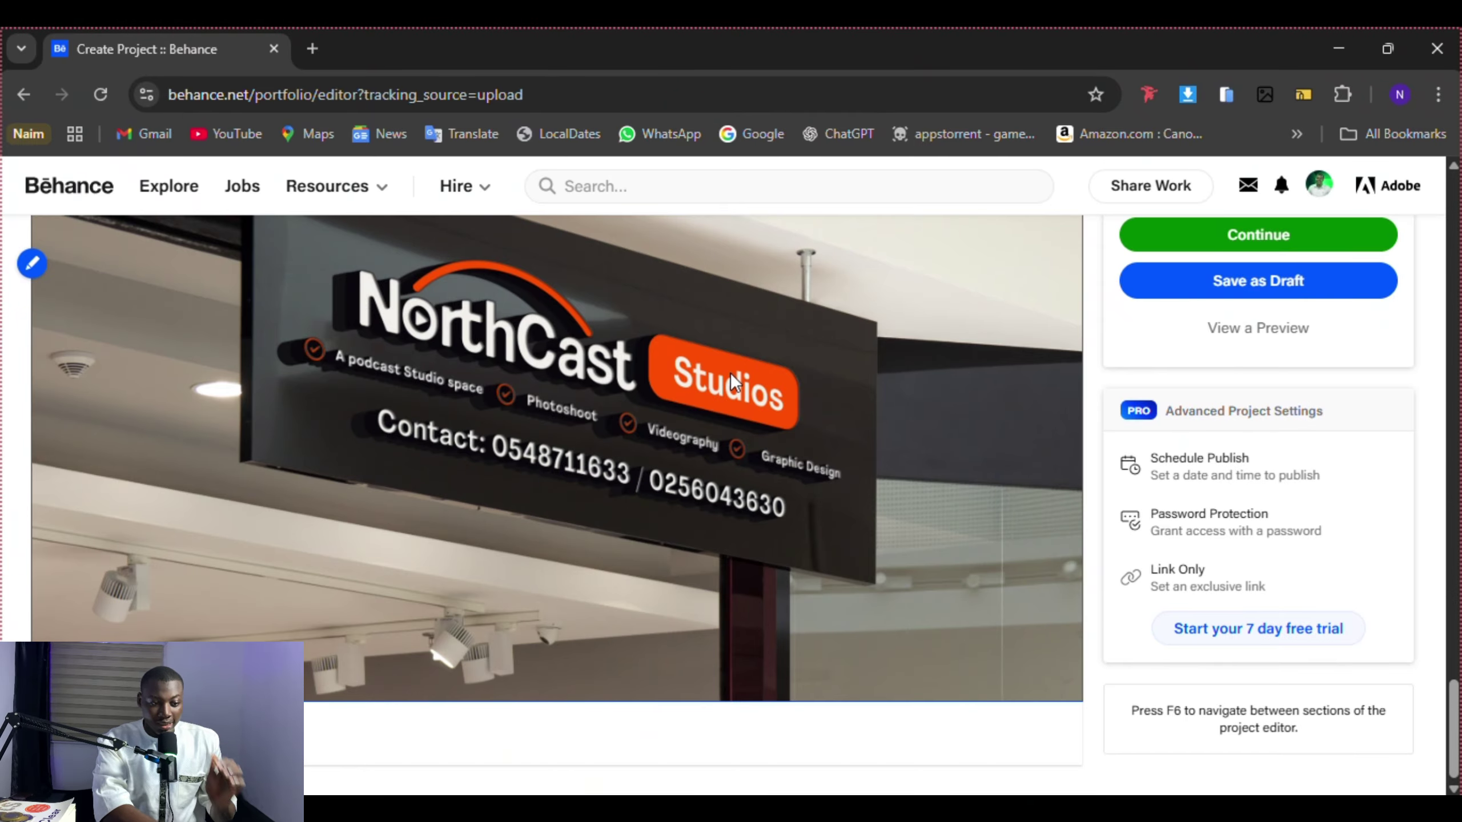
- Continue to the project's publishing details and open its cover image for editing
scroll(730, 372, up, 4)
scroll(717, 487, down, 7)
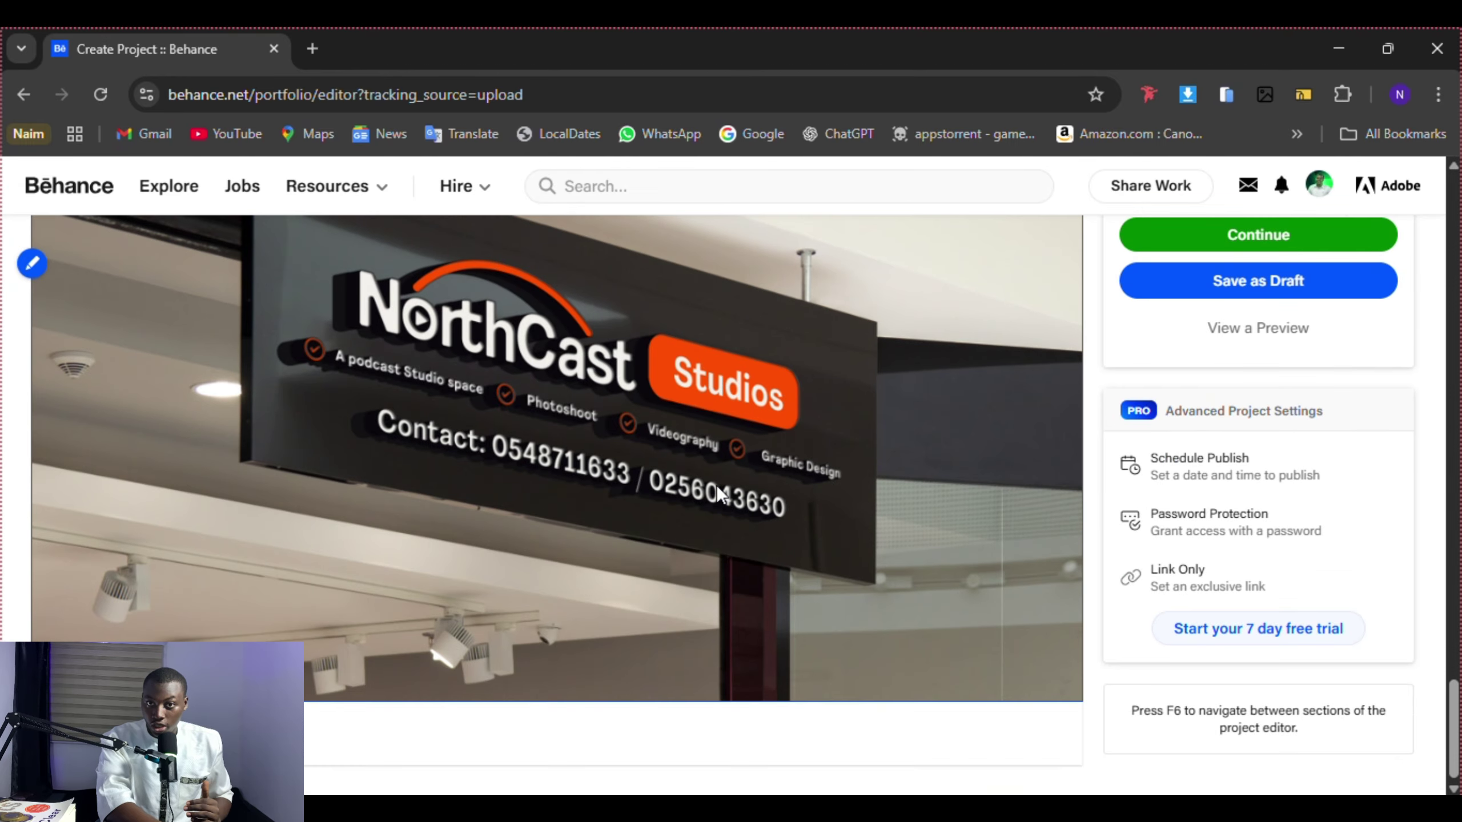
scroll(717, 487, up, 8)
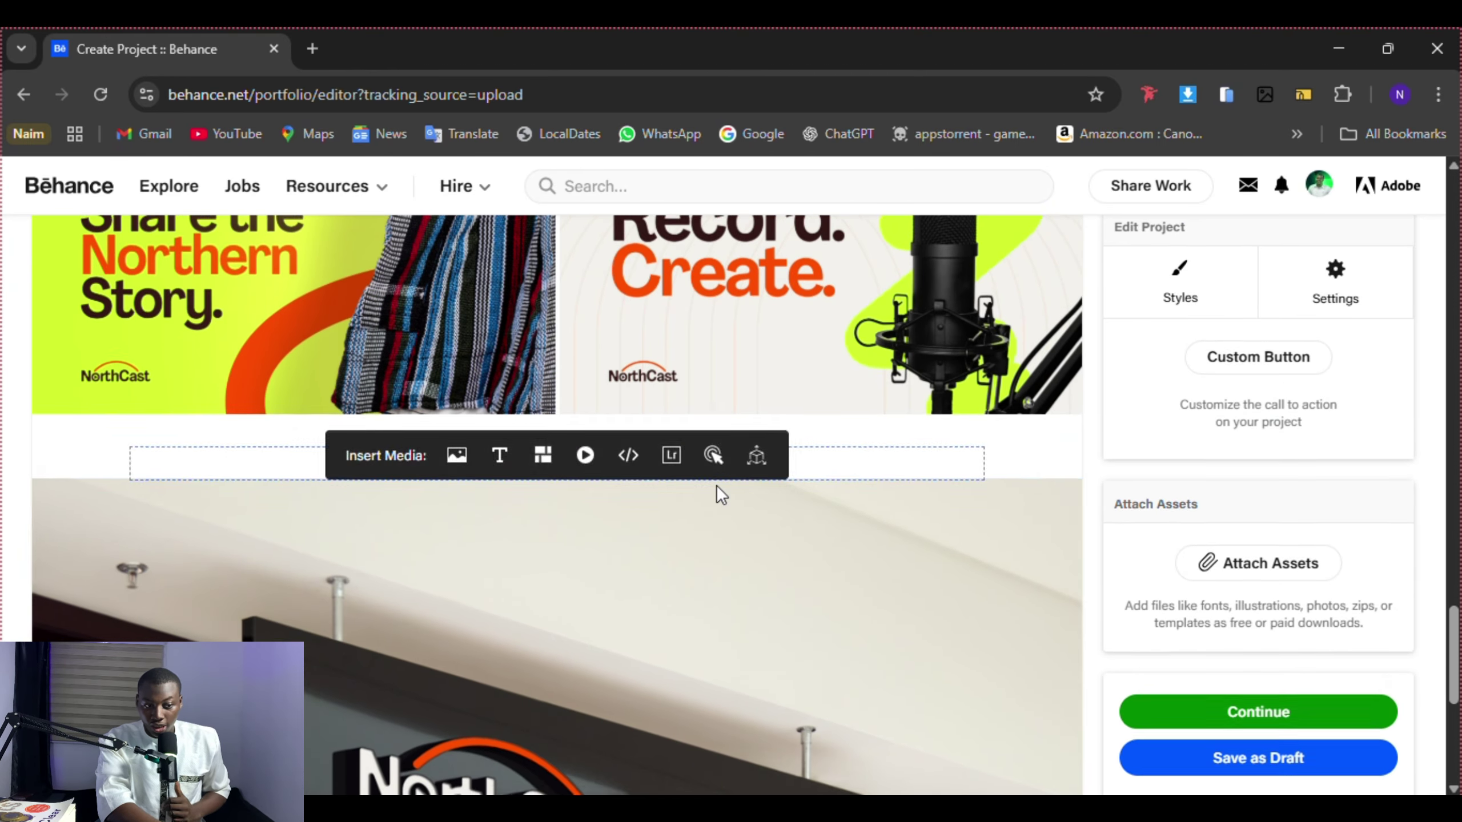
scroll(716, 485, down, 8)
scroll(811, 466, up, 4)
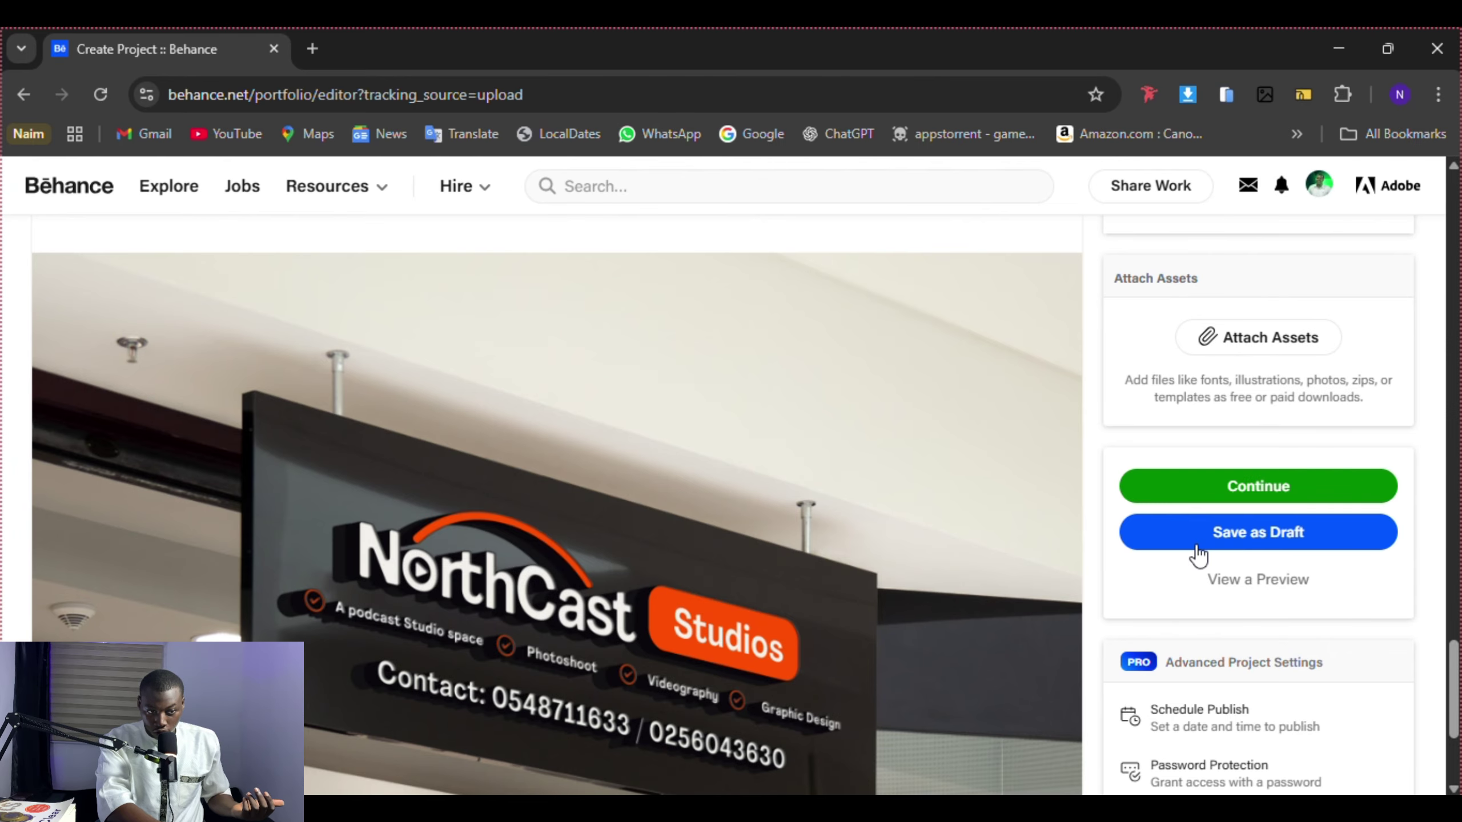
click(1192, 490)
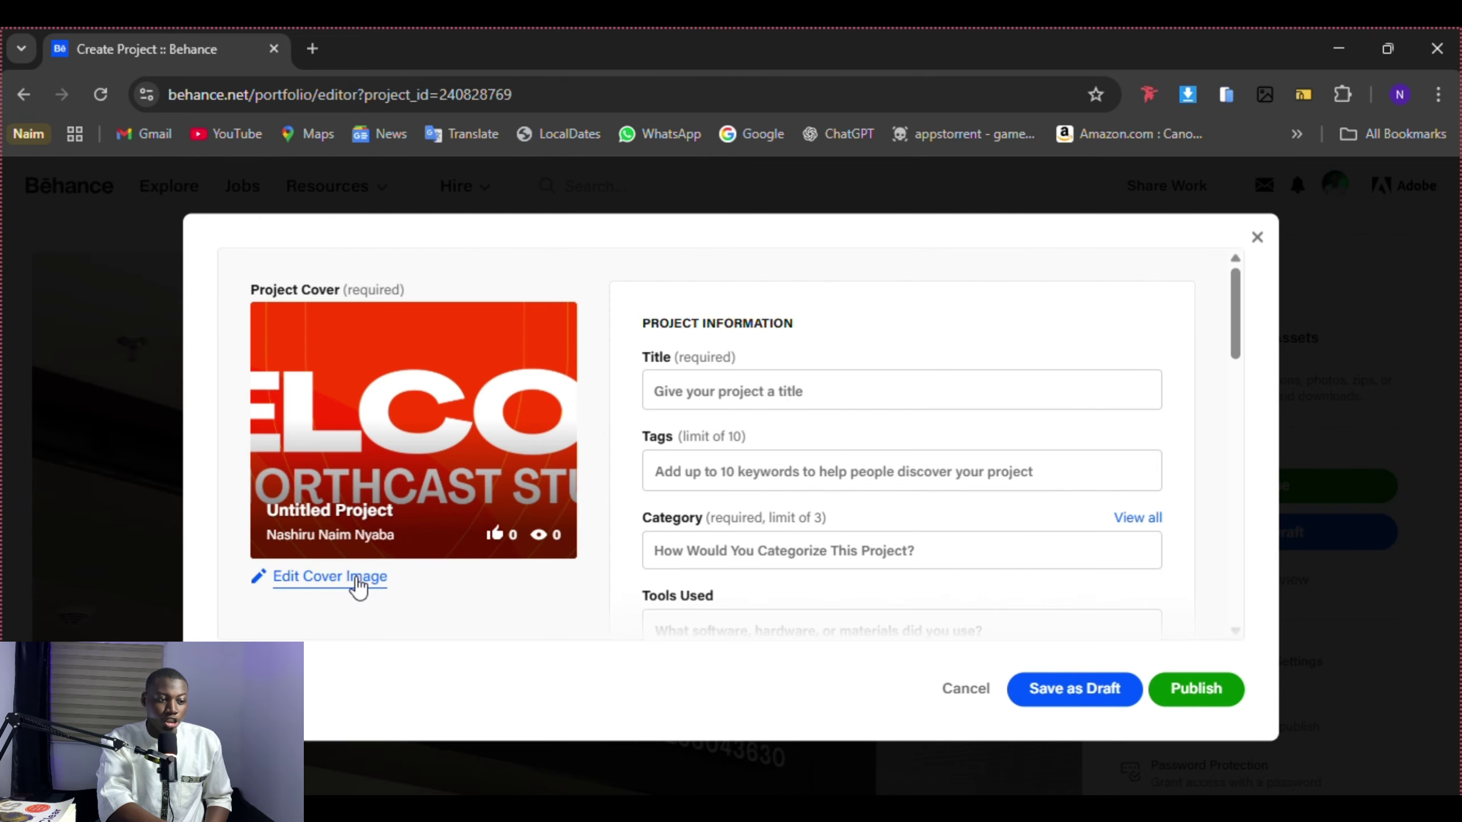
click(489, 531)
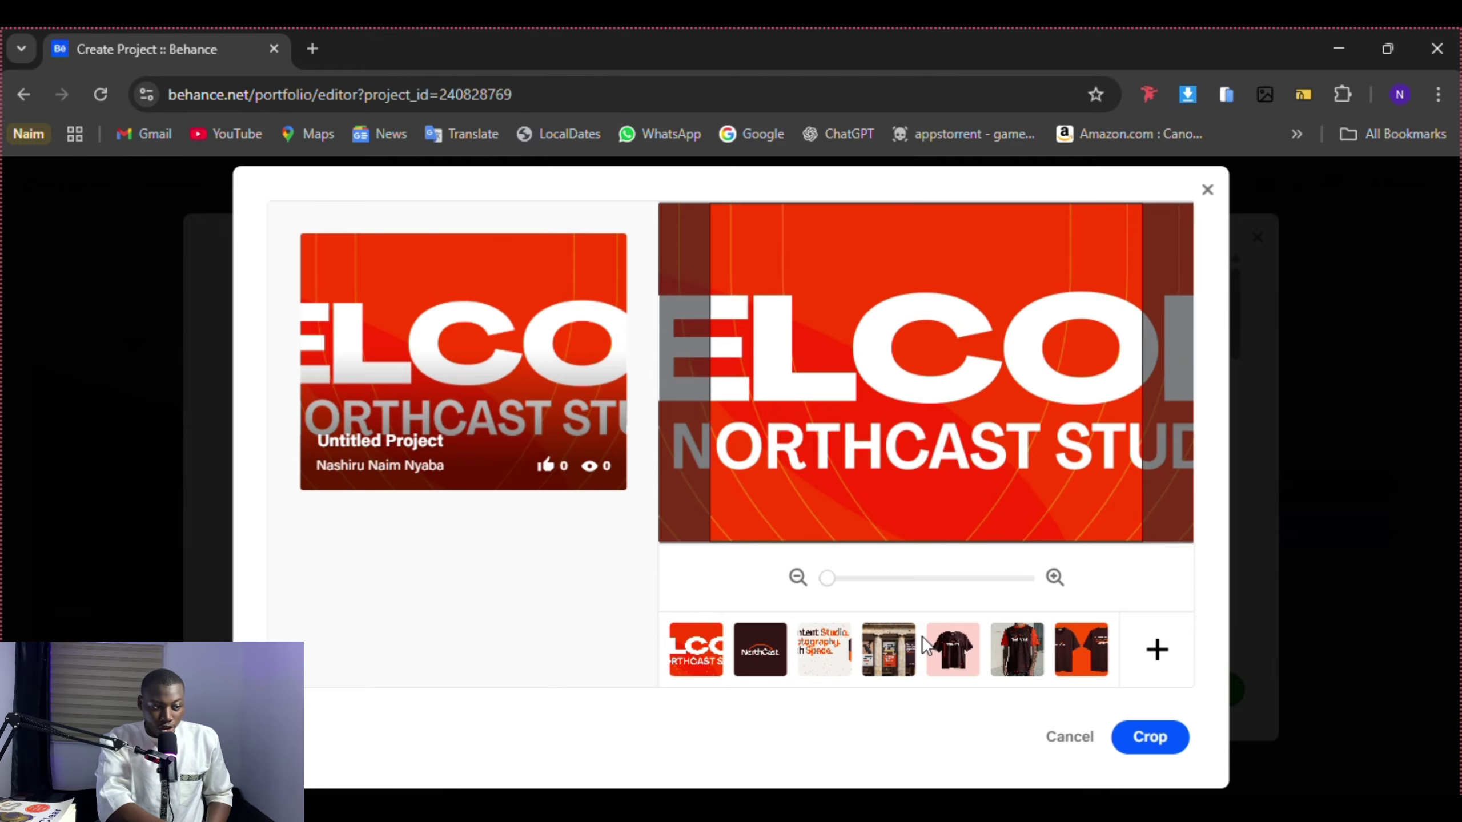
- Try the T-shirt mockup on the pink background as the project cover and shift it slightly within the crop frame
click(941, 663)
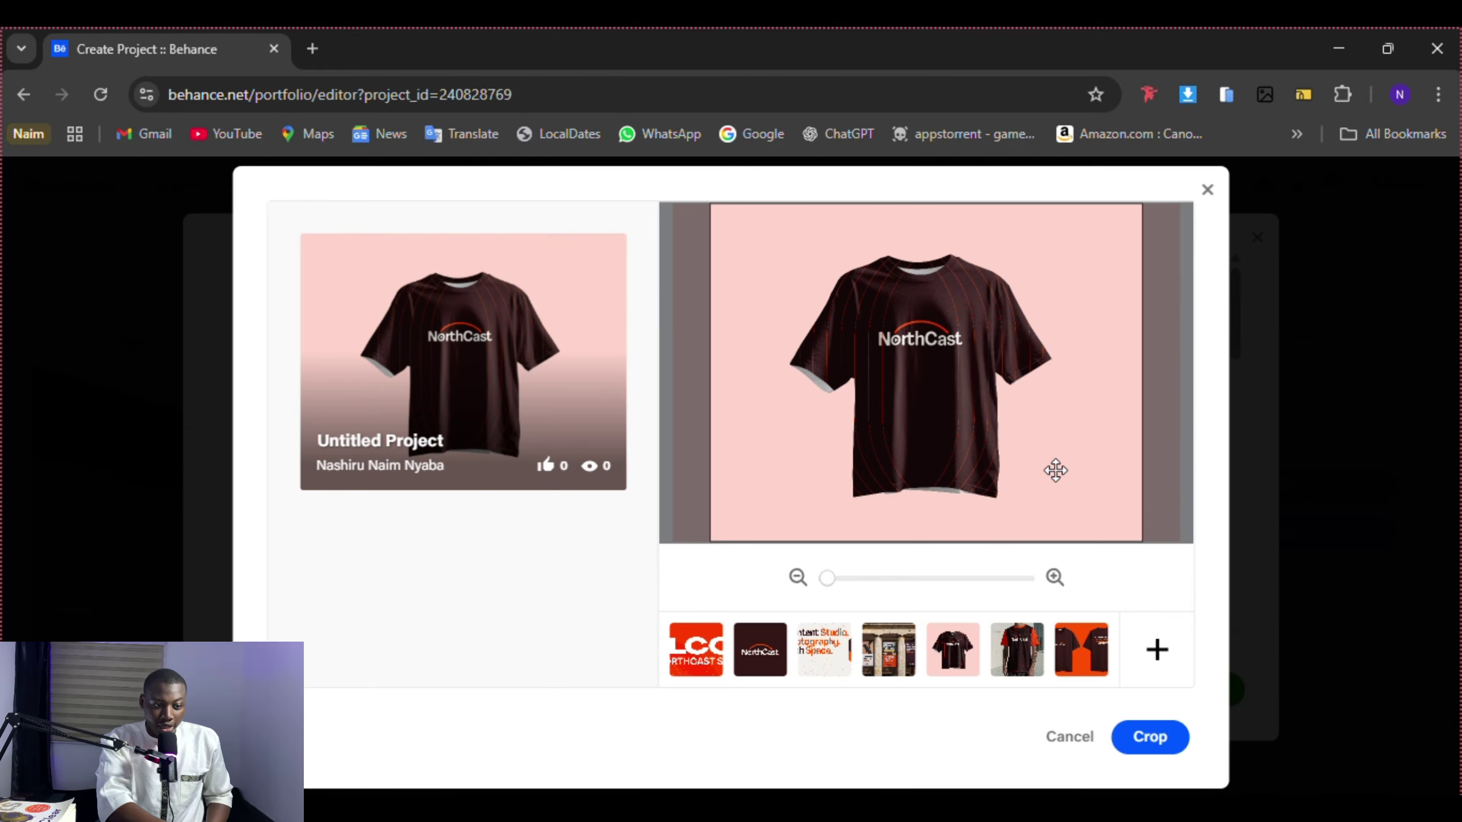
click(1156, 649)
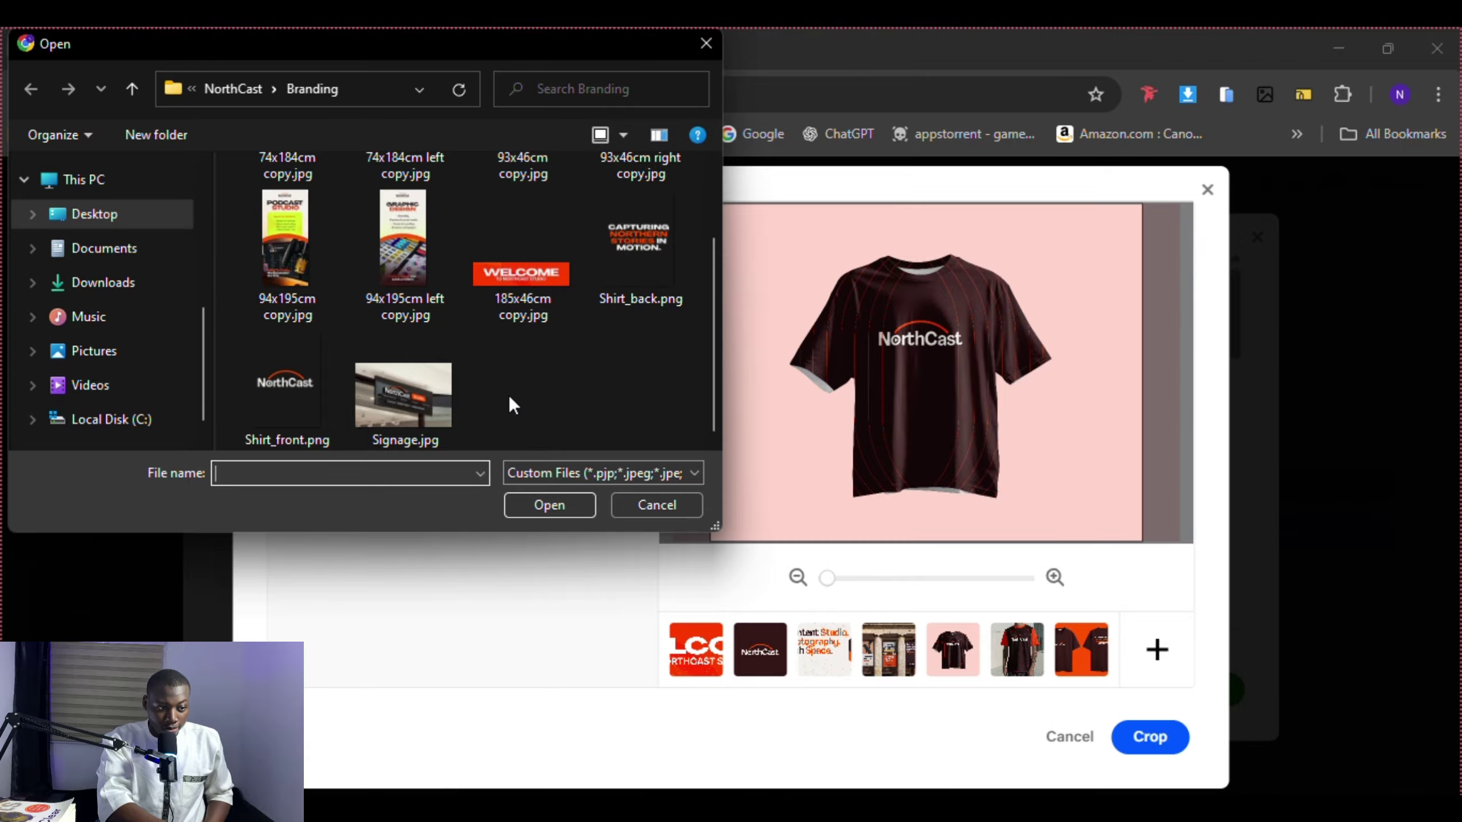
click(642, 509)
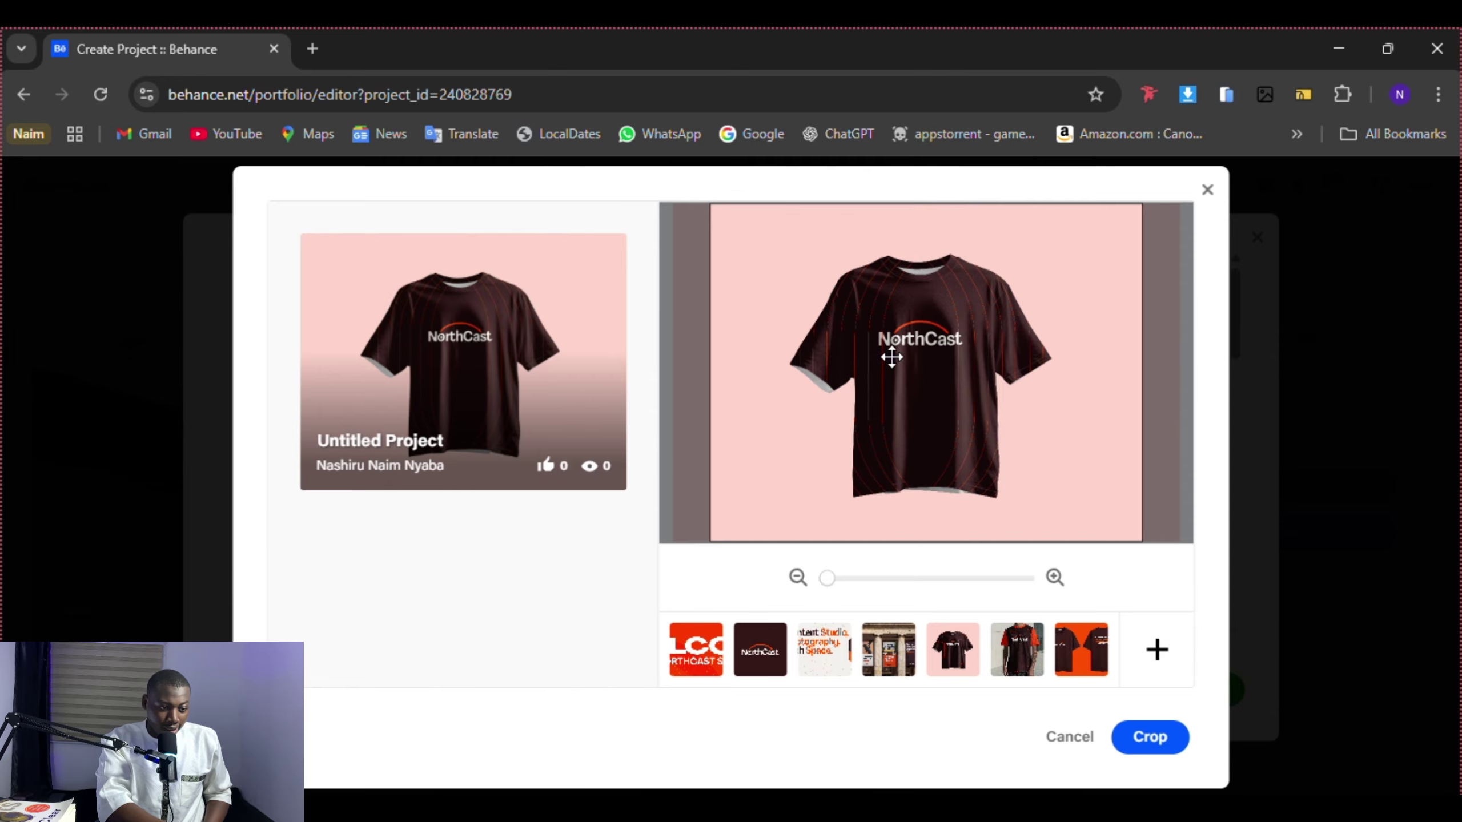
drag(1005, 351, 1010, 362)
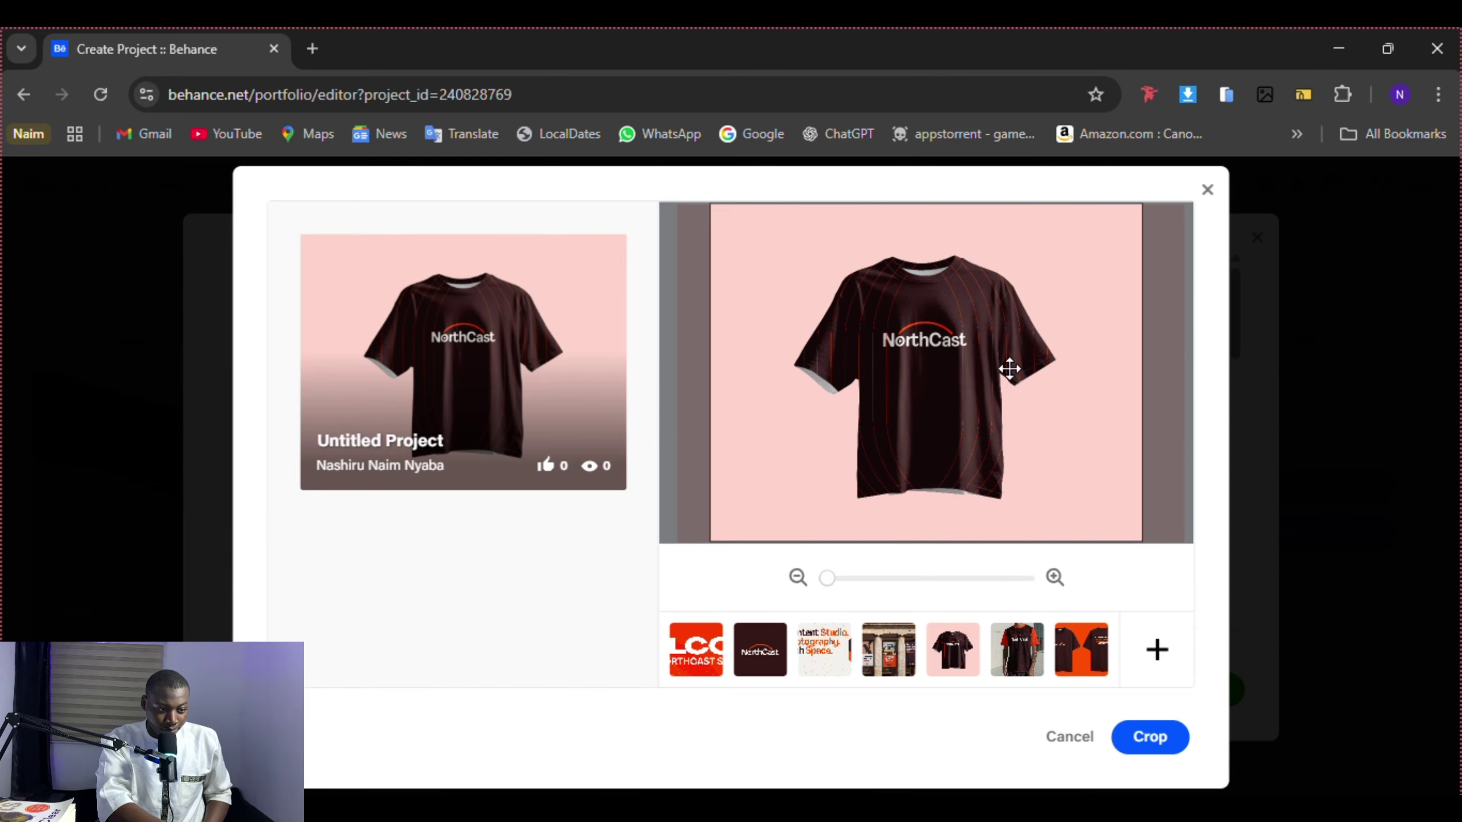
- Use the photo of the man wearing the NorthCast T-shirt as project cover, enlarge it slightly, centre the chest logo and apply the crop
click(1066, 667)
click(1009, 656)
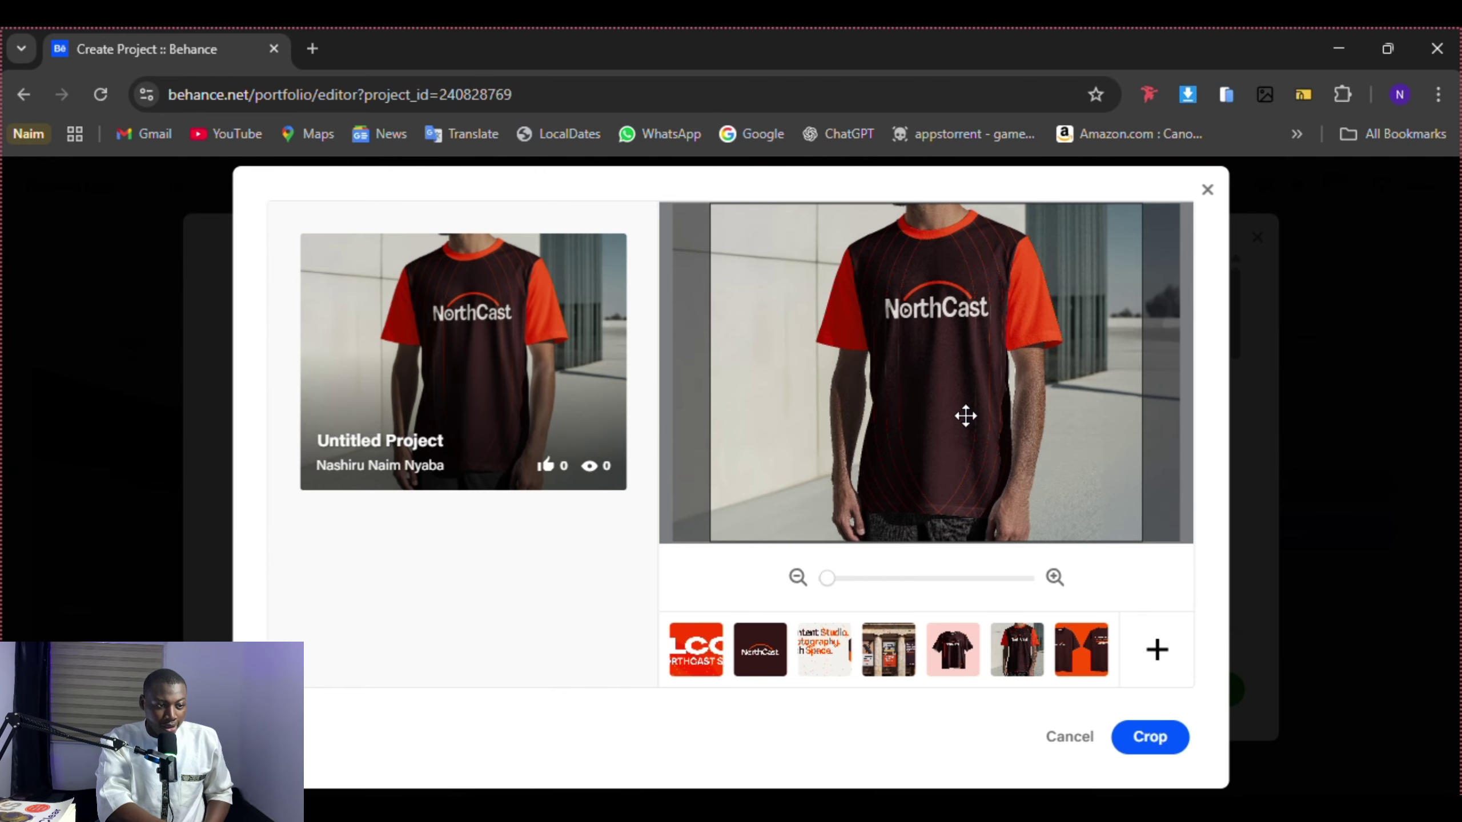
drag(967, 385, 949, 447)
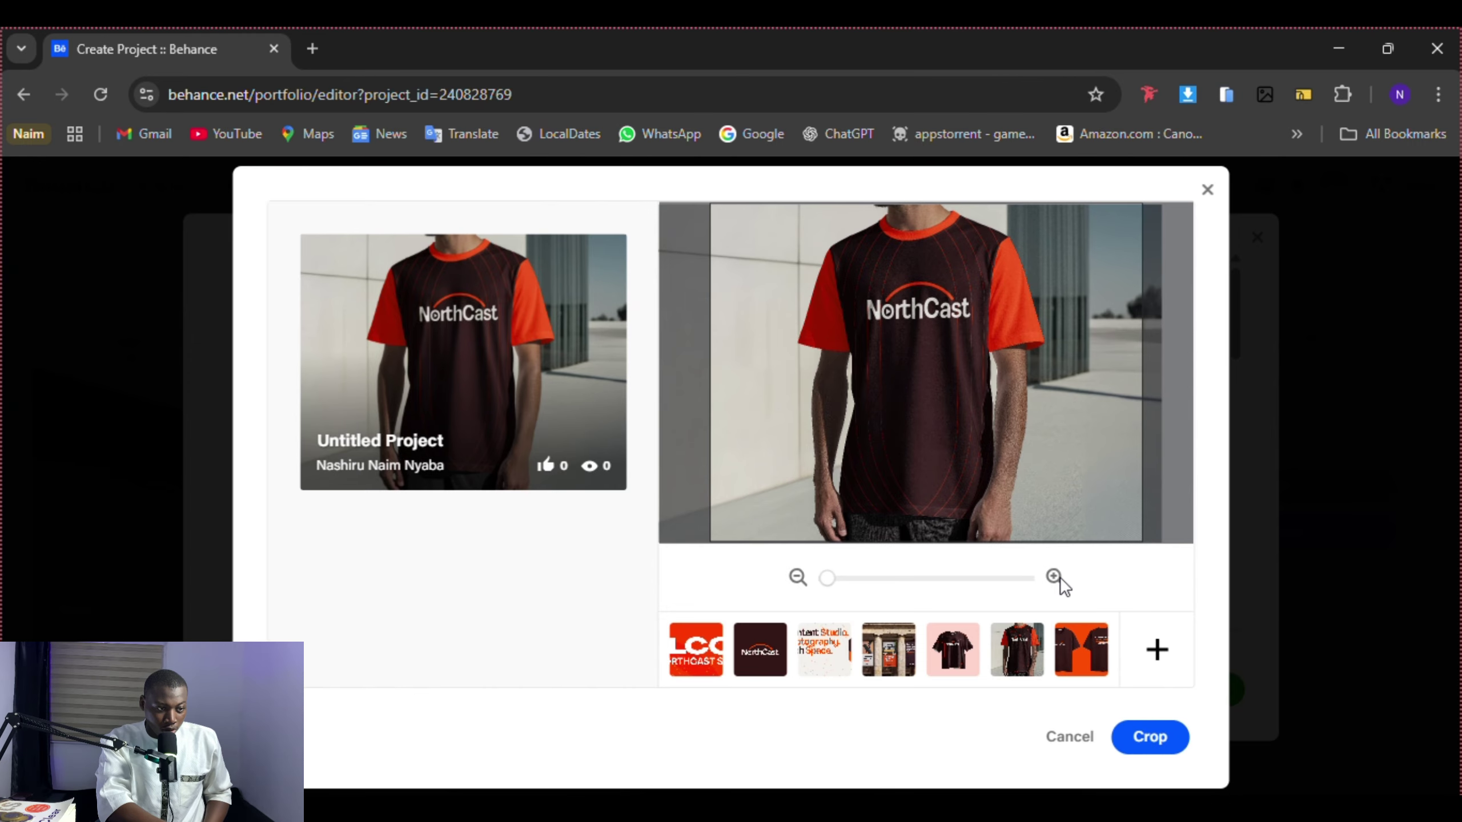
drag(827, 579, 843, 585)
drag(923, 333, 939, 485)
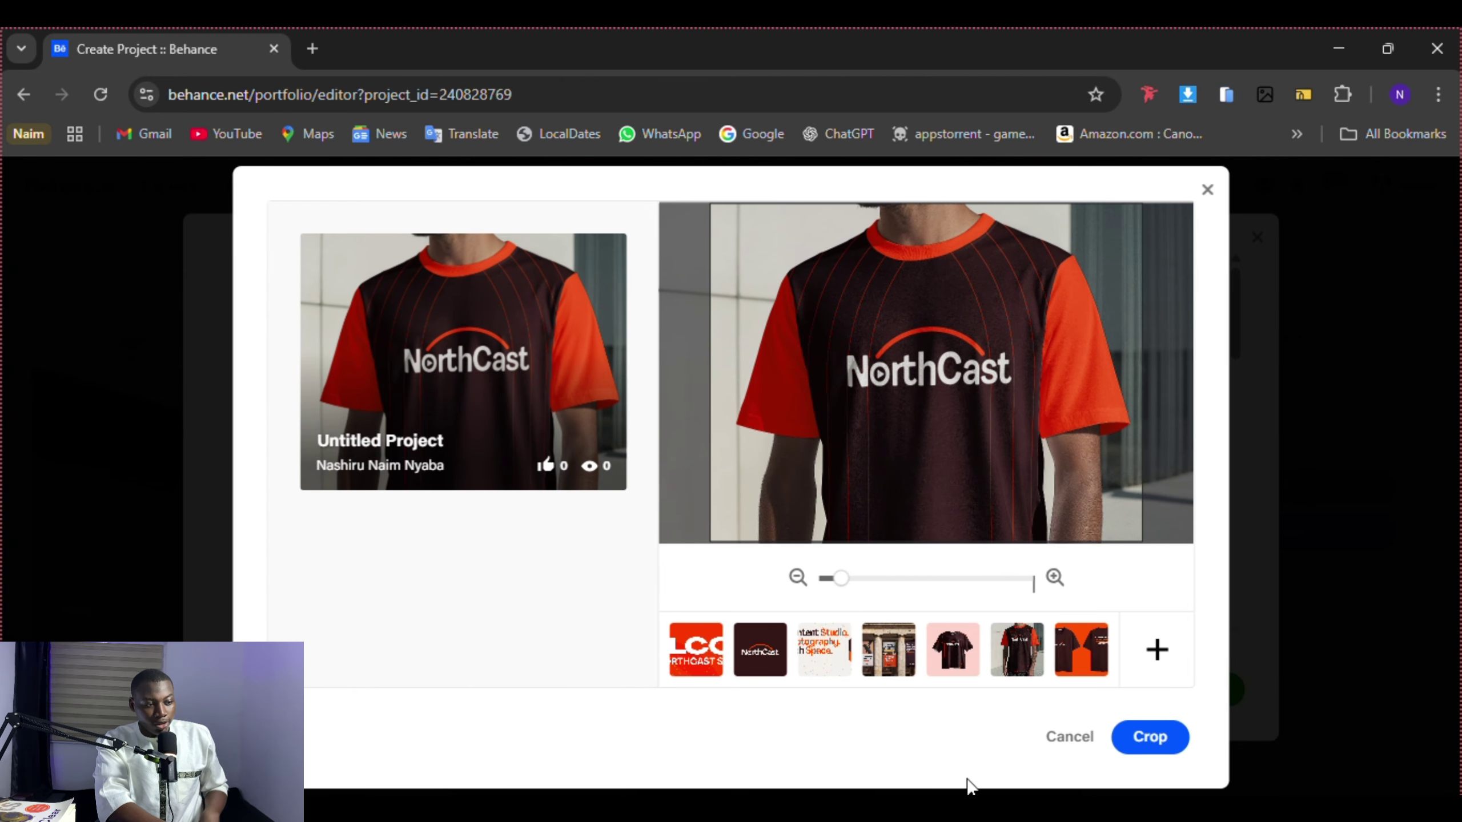
click(1176, 743)
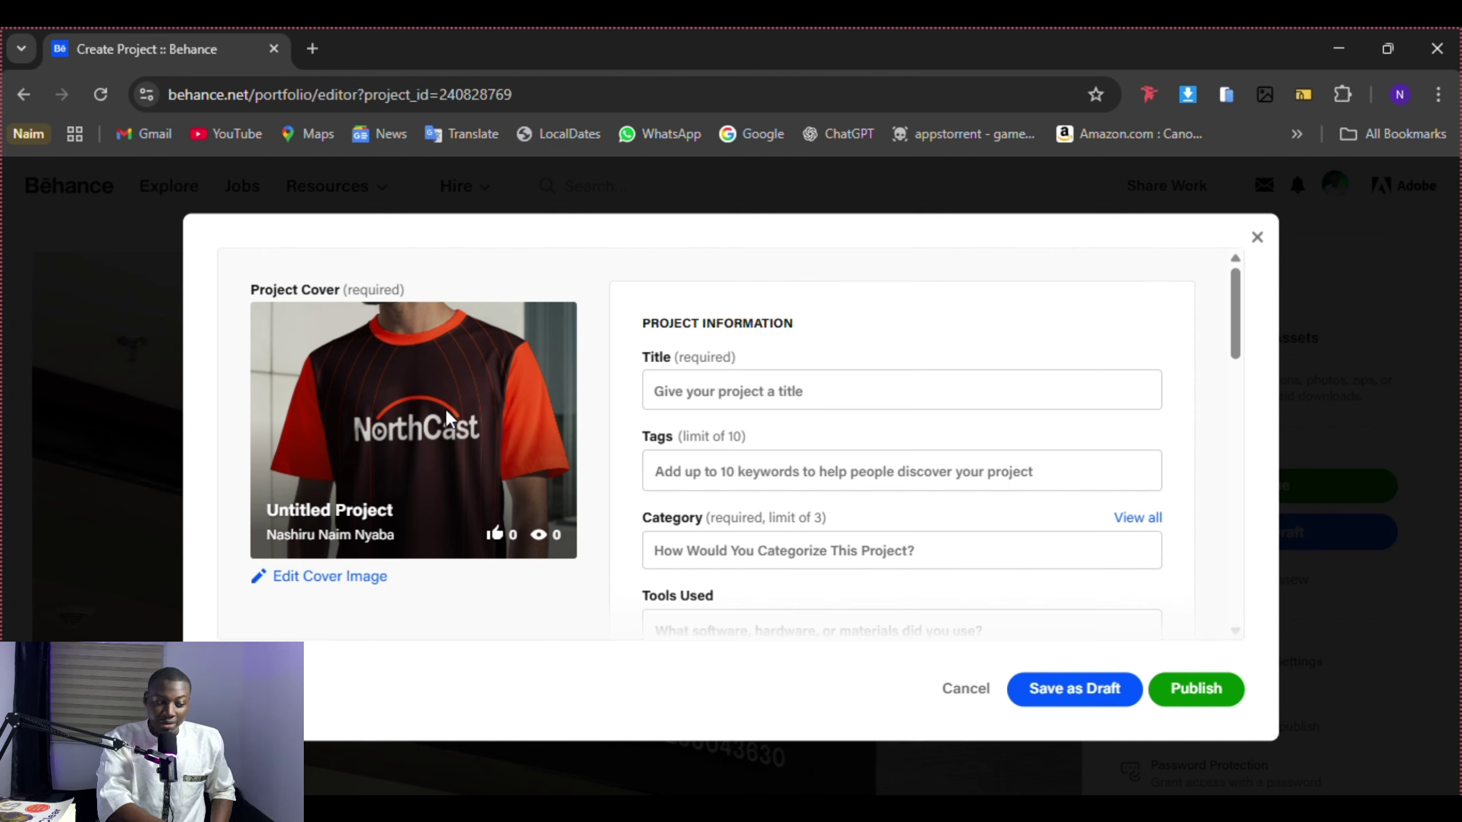
- Title the project "NorthCast Branding 2025"
click(720, 390)
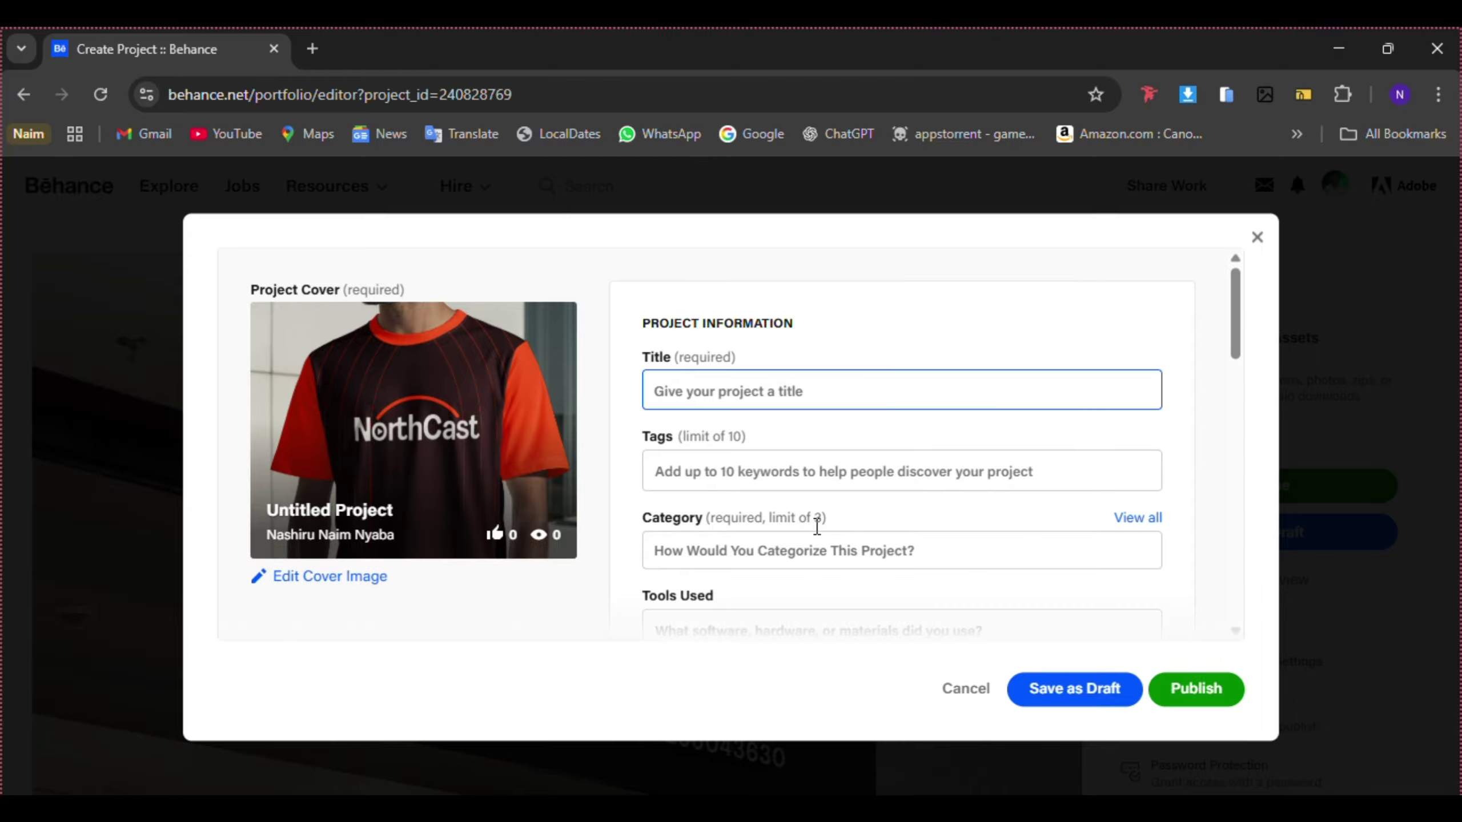
text(NorthCast)
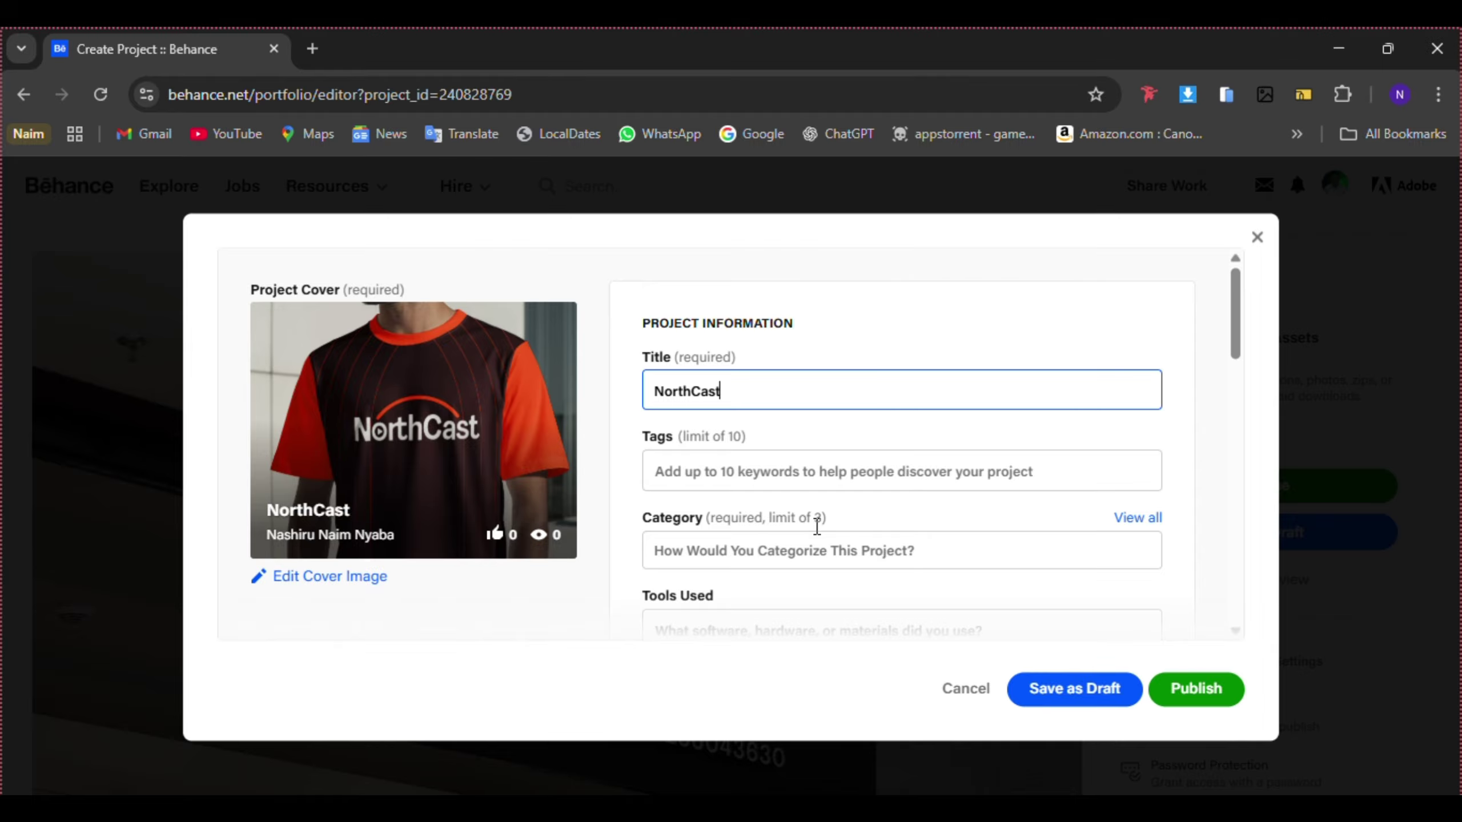
text( Branding)
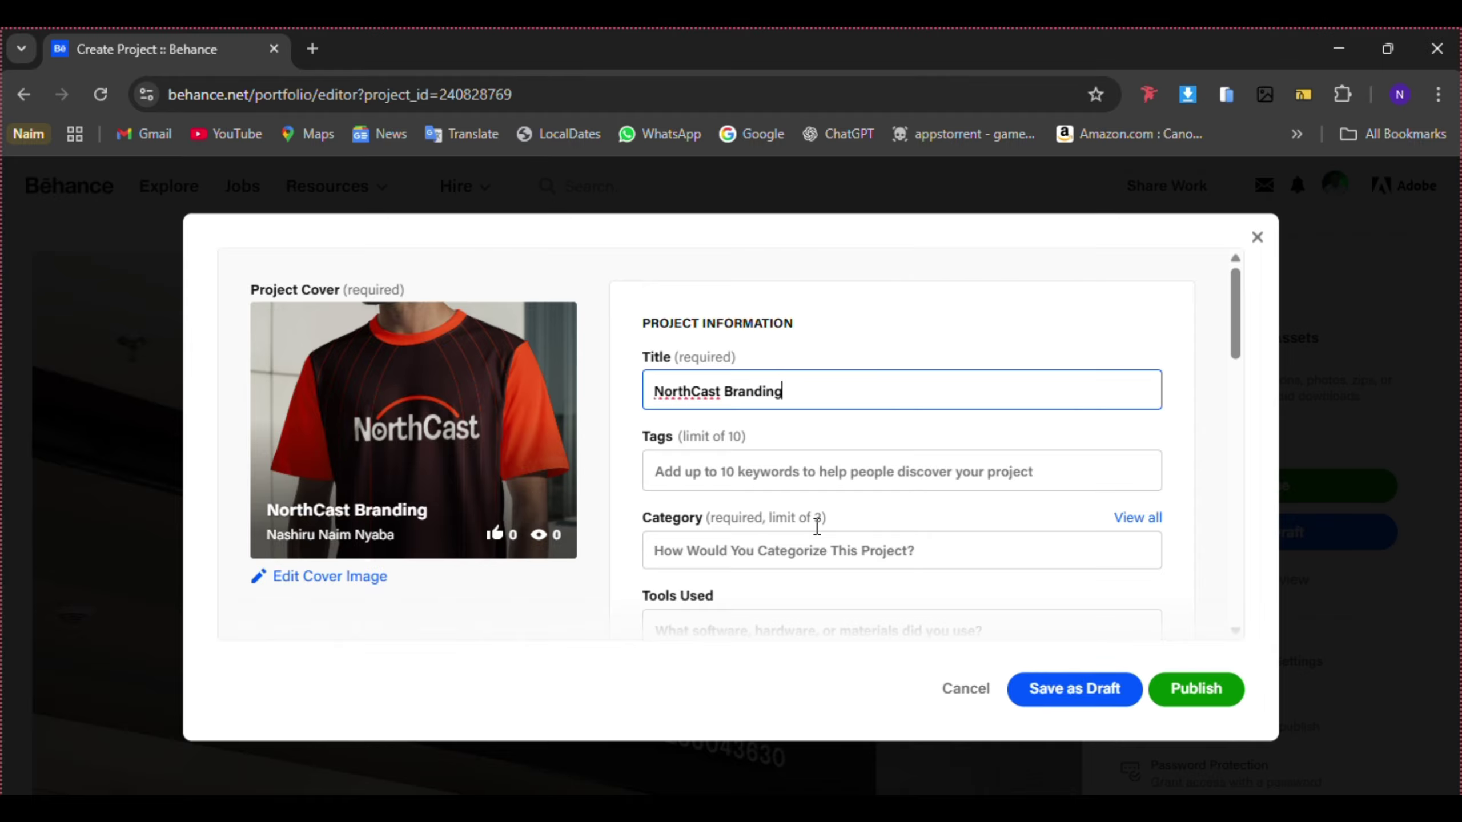
text( 2025)
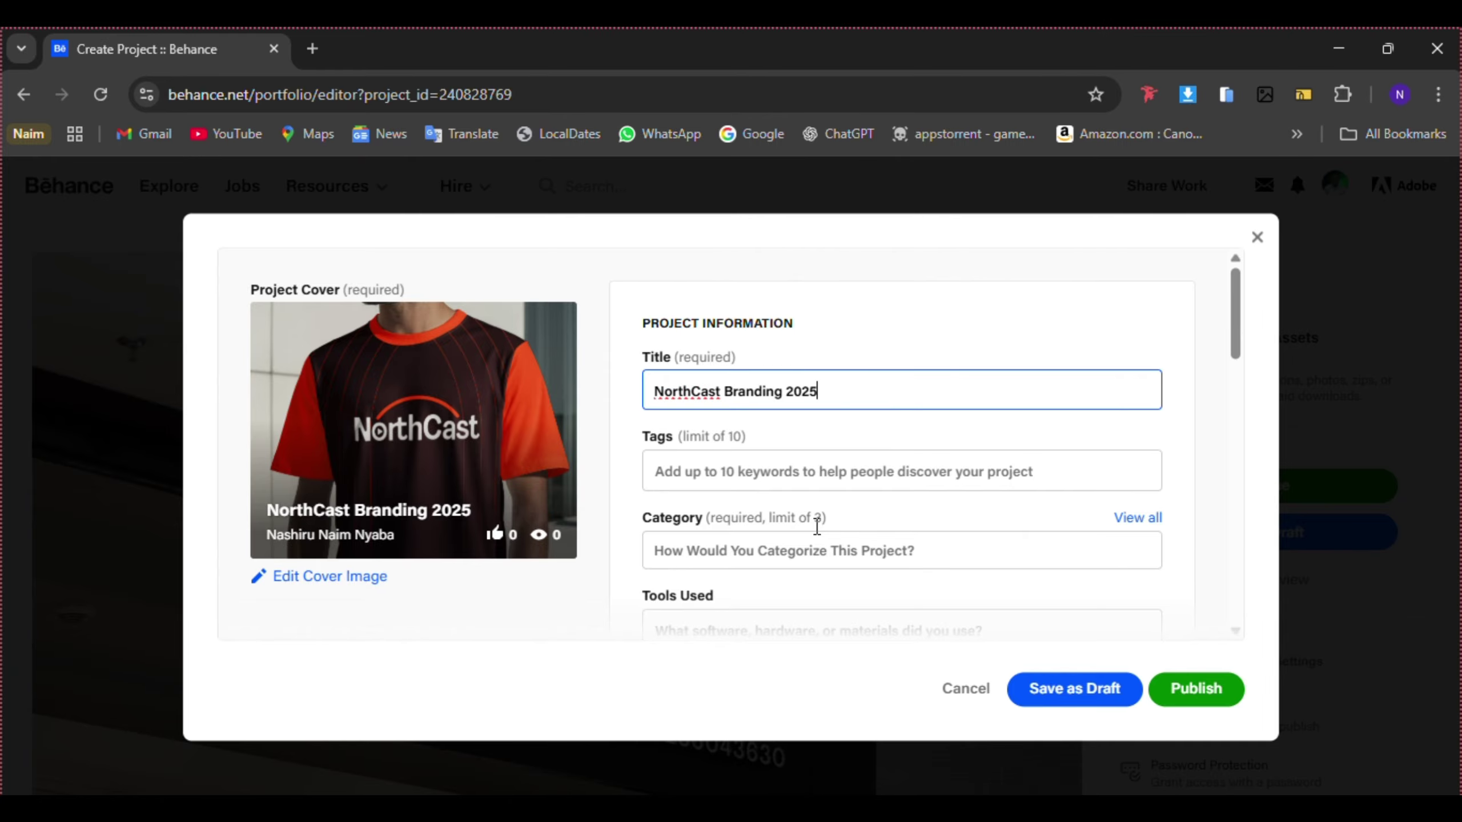
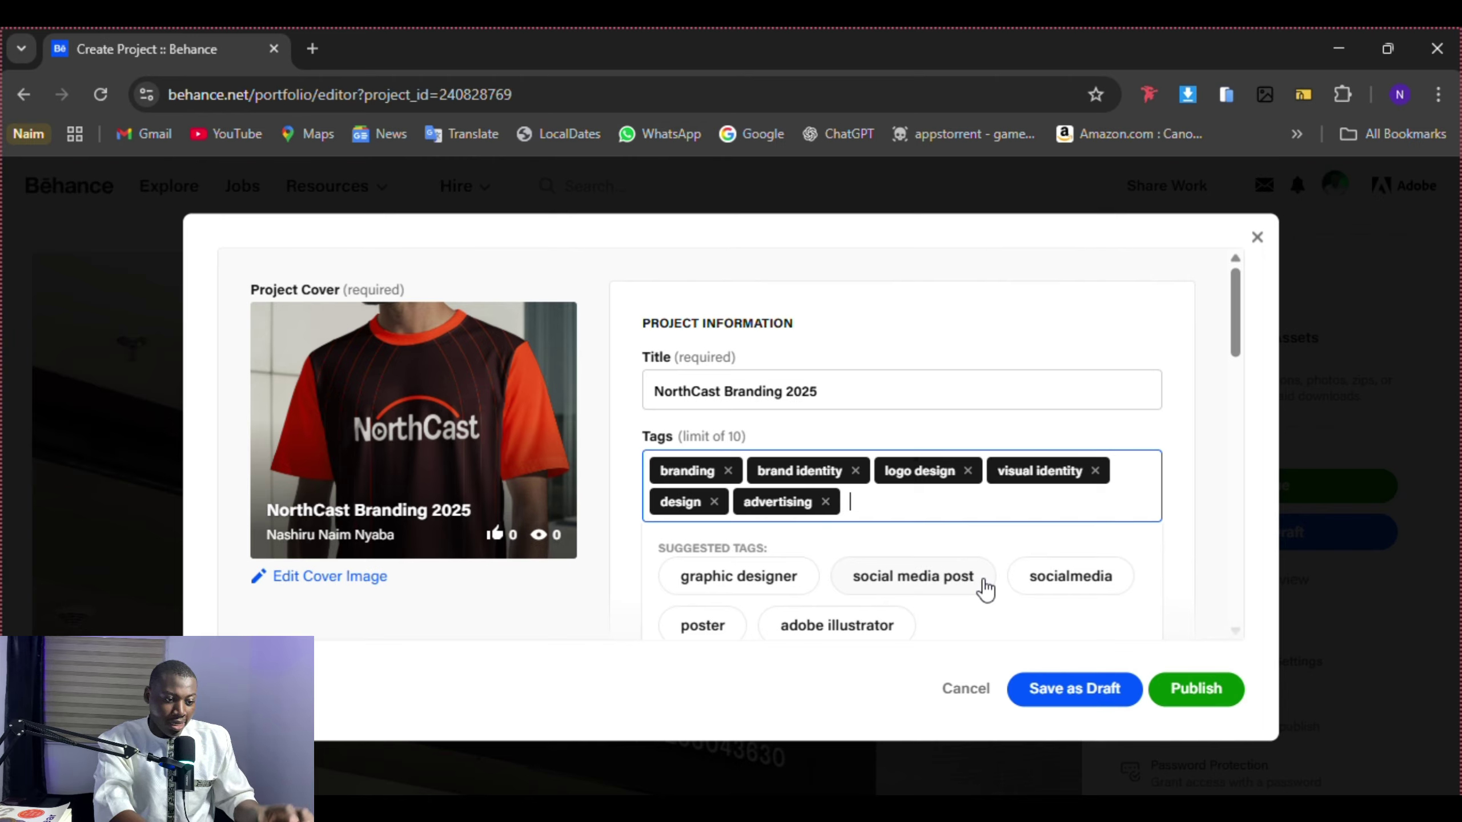
- Add the suggested tags socialmedia and poster to the project's tags
click(1076, 591)
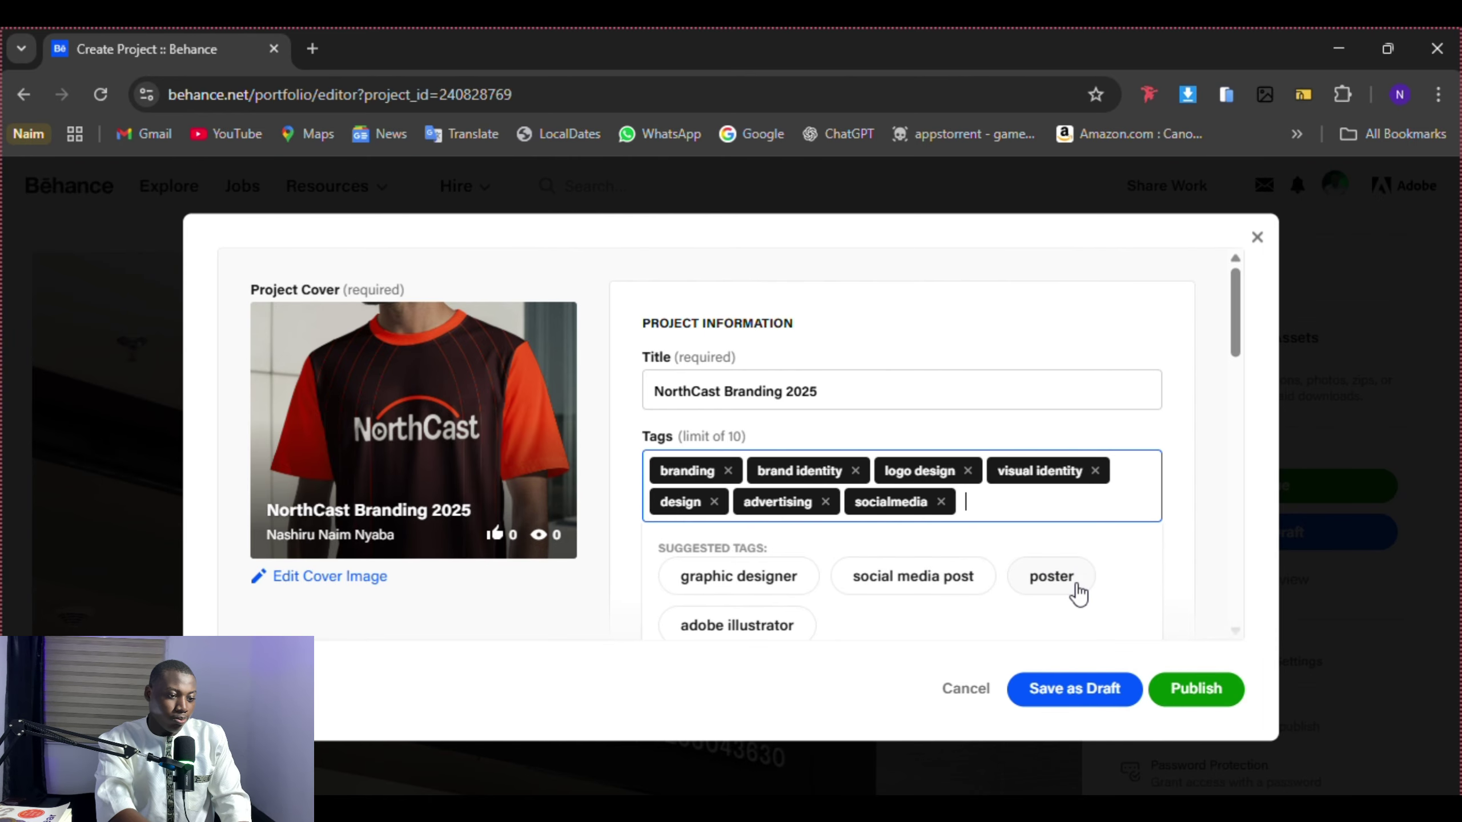
click(1038, 583)
click(1117, 424)
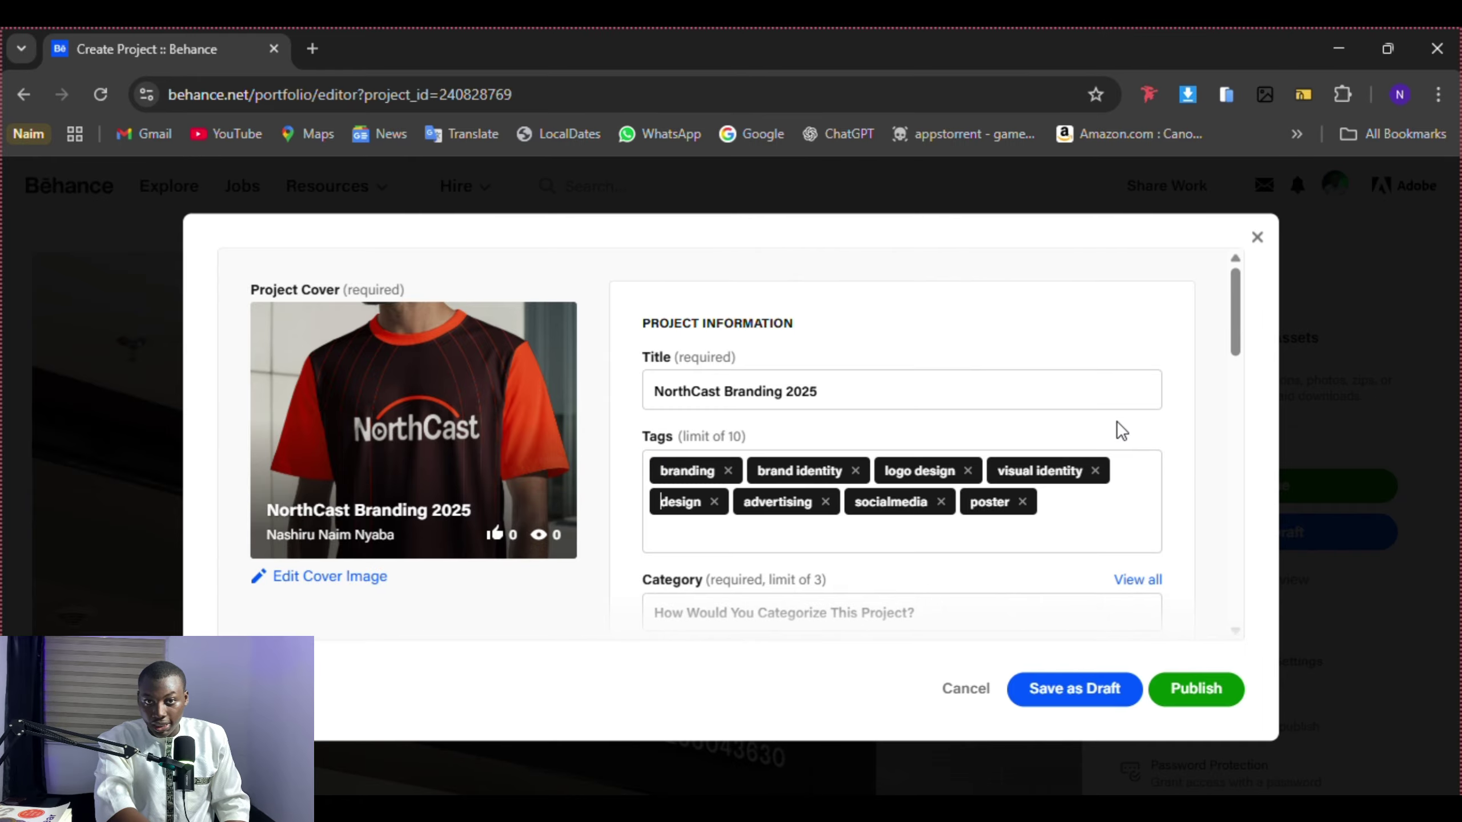
- Browse the creative fields available for the project's category and select Branding
scroll(818, 495, down, 2)
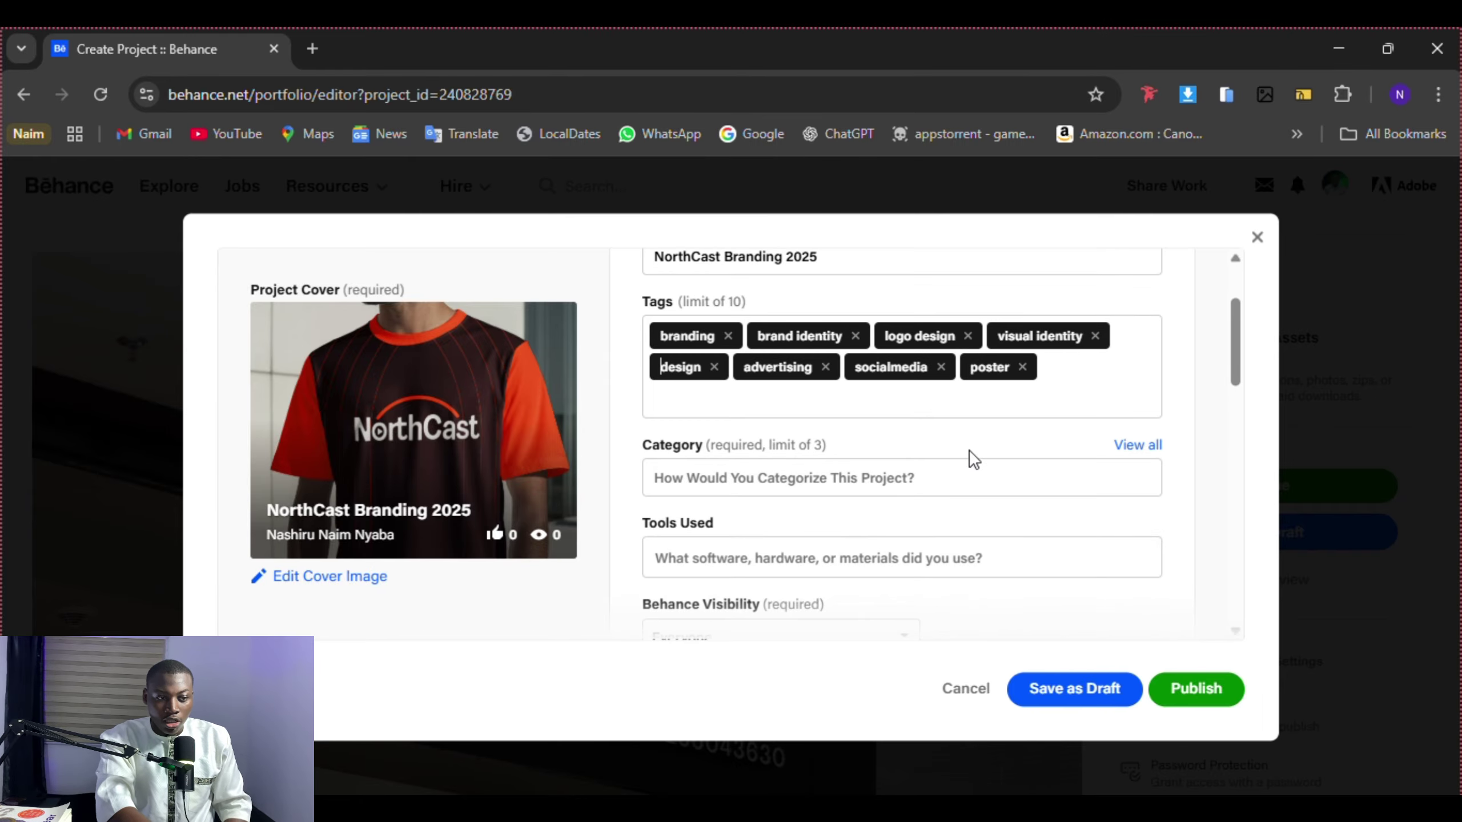
scroll(796, 496, down, 1)
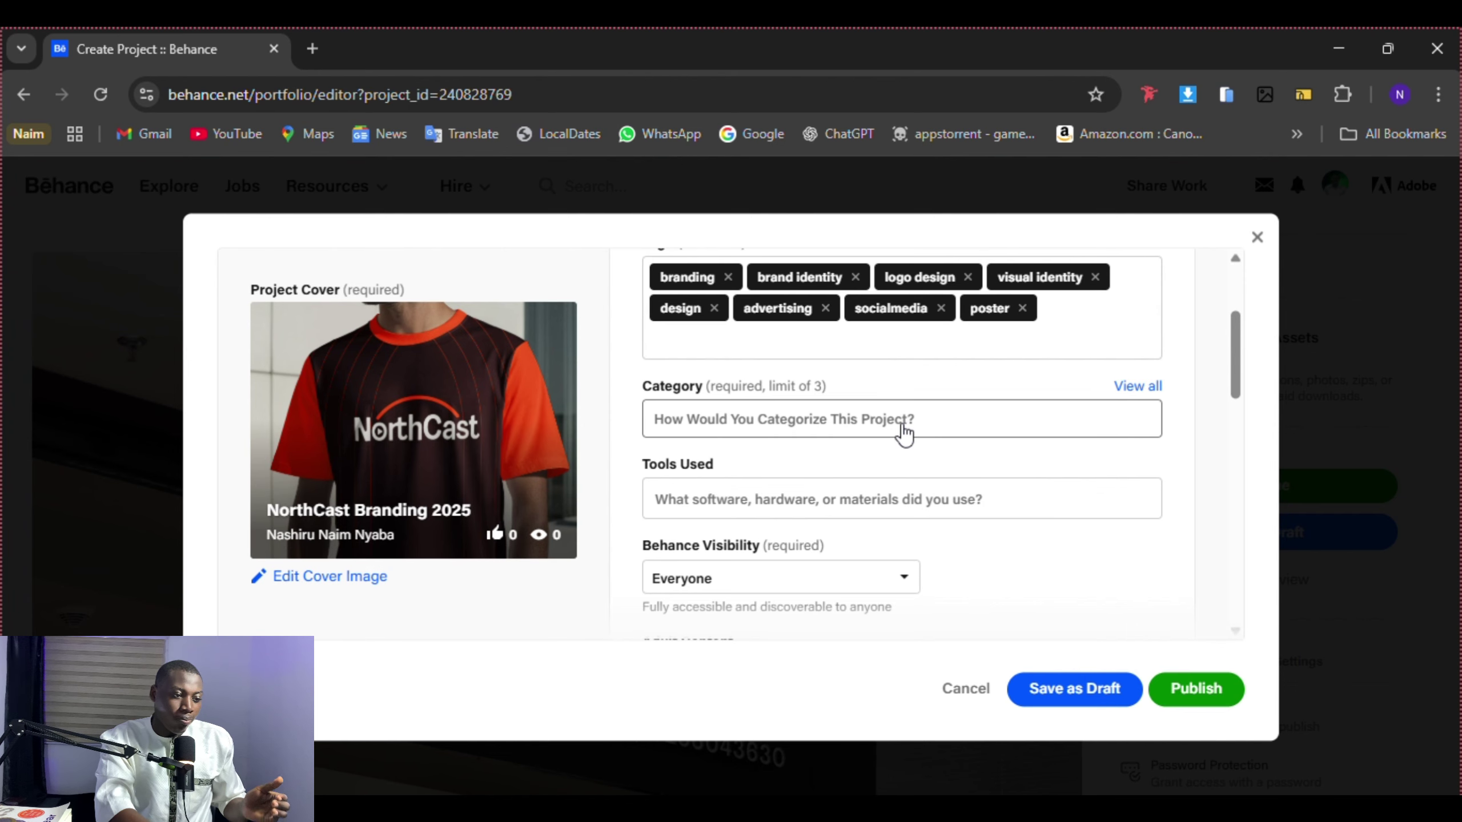
click(797, 425)
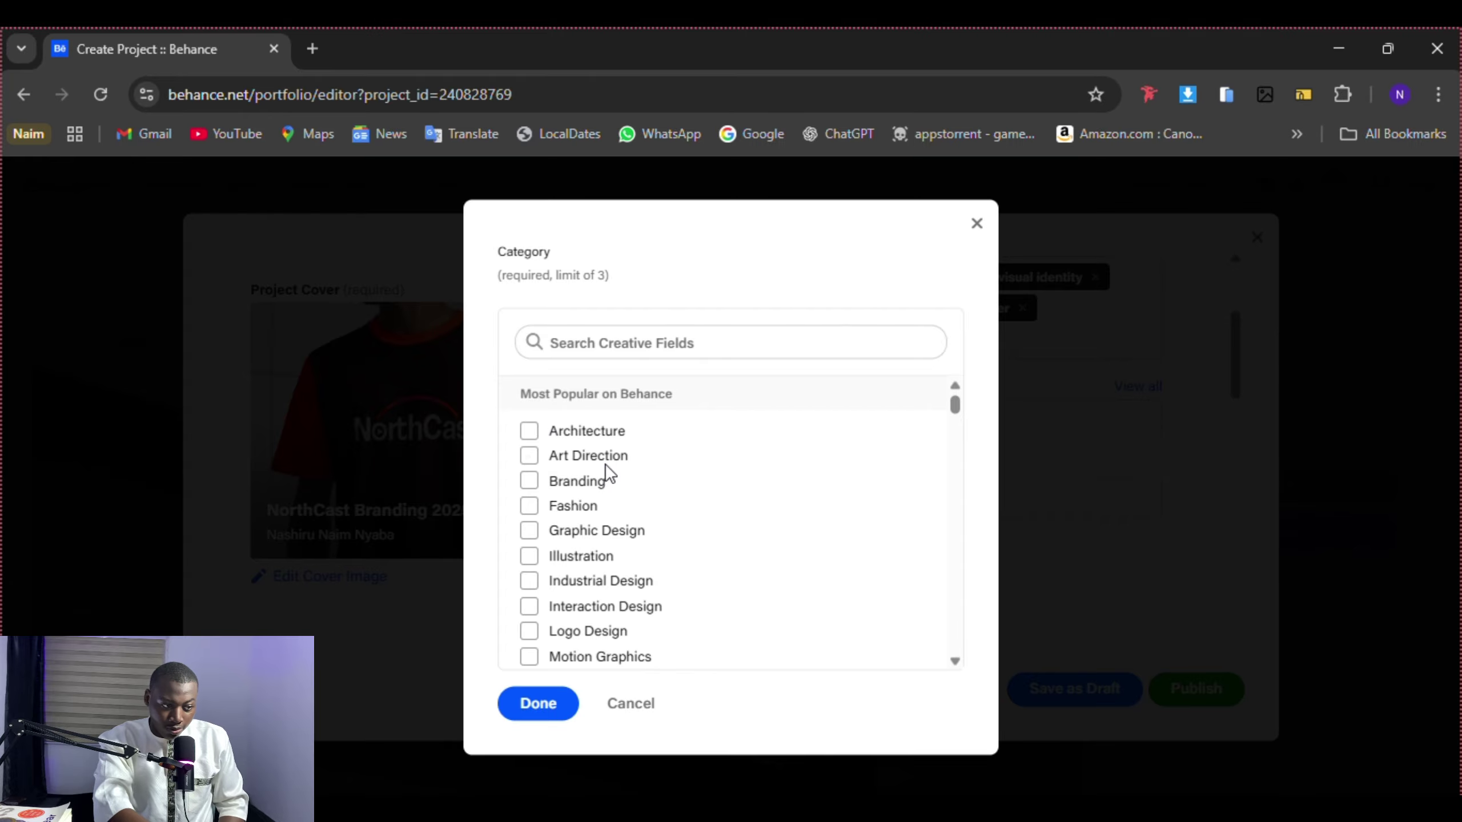
scroll(561, 575, down, 10)
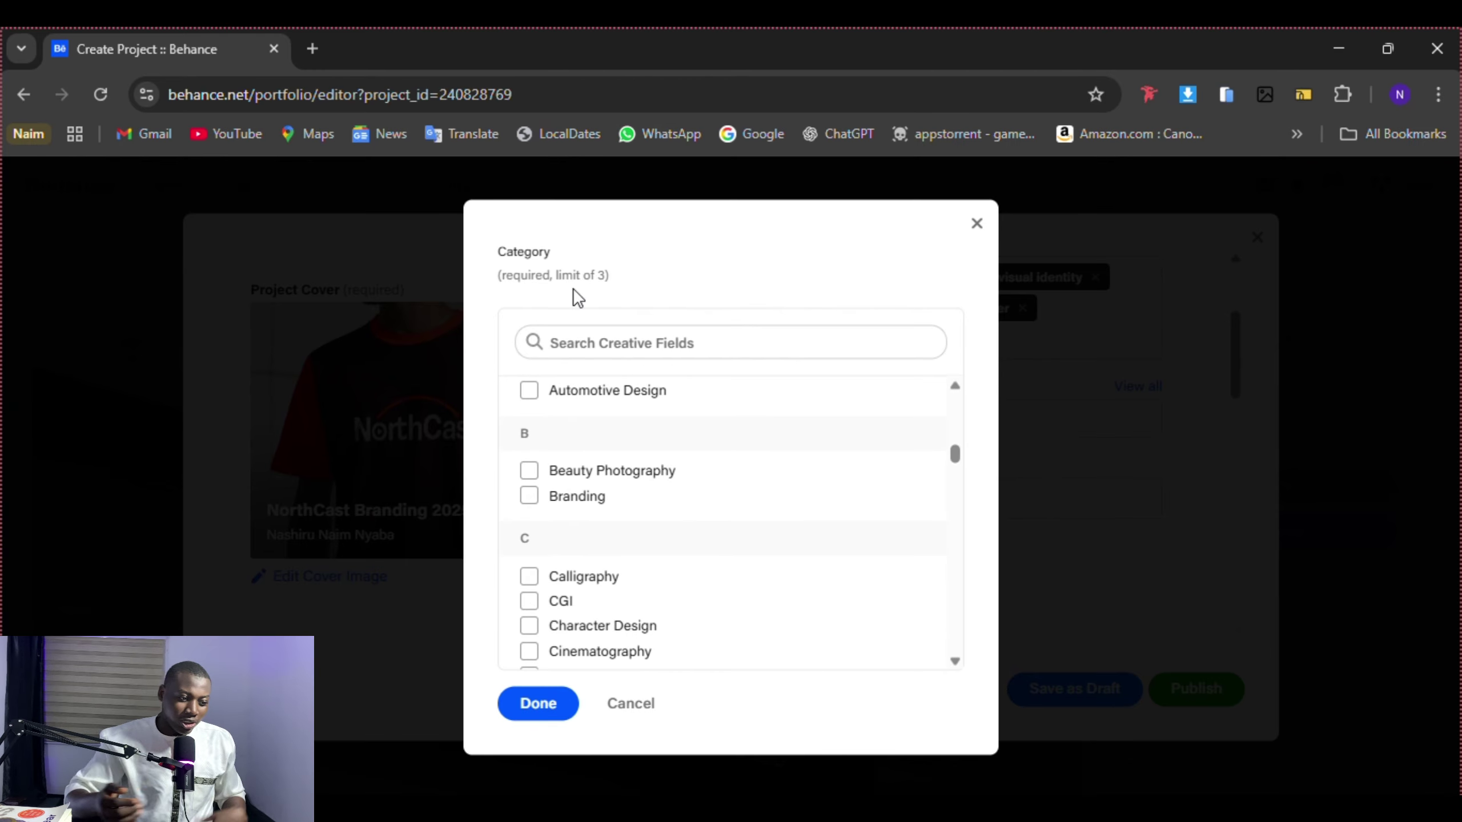
scroll(583, 553, down, 15)
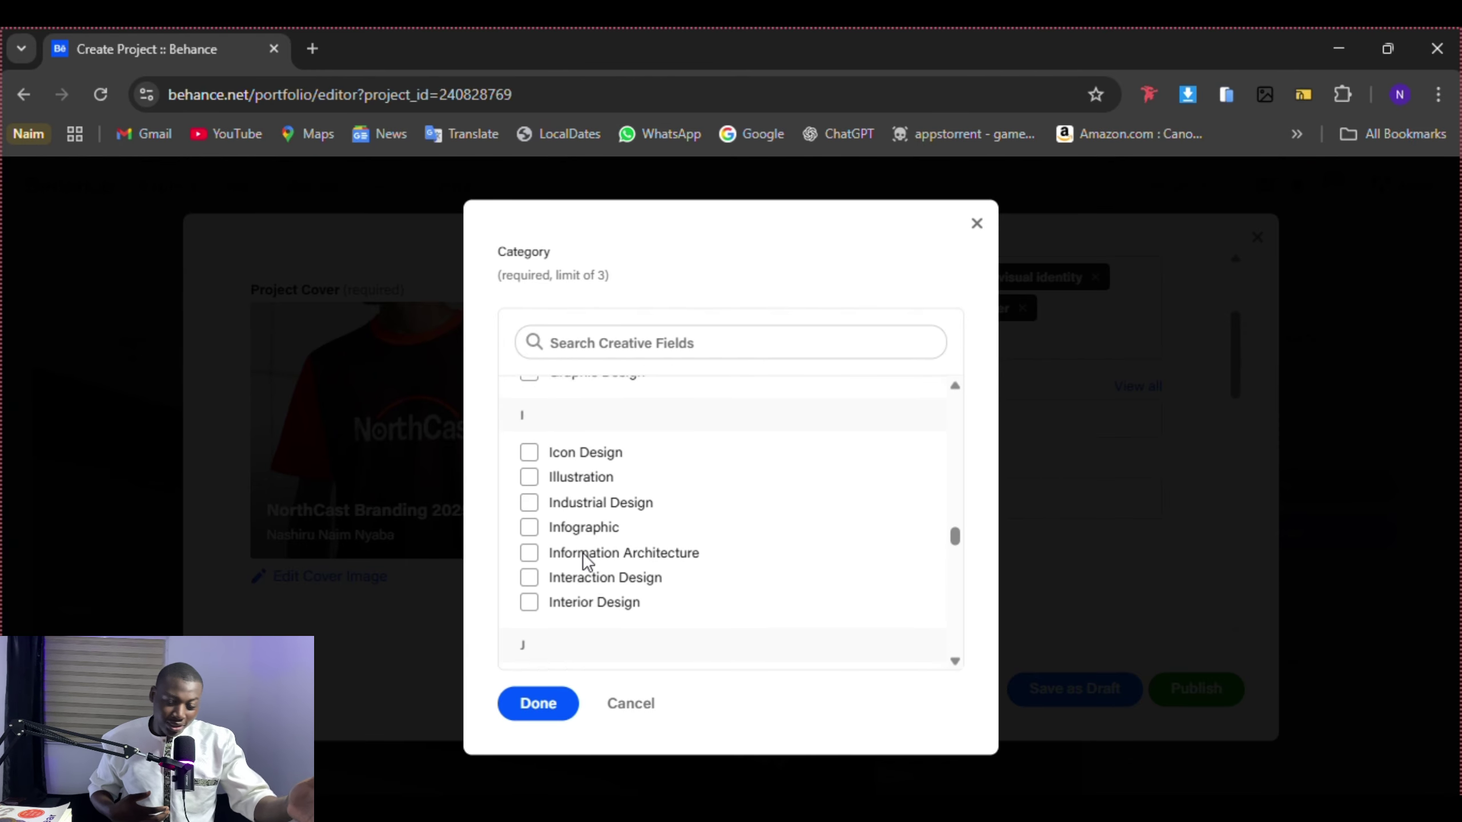
scroll(583, 552, down, 2)
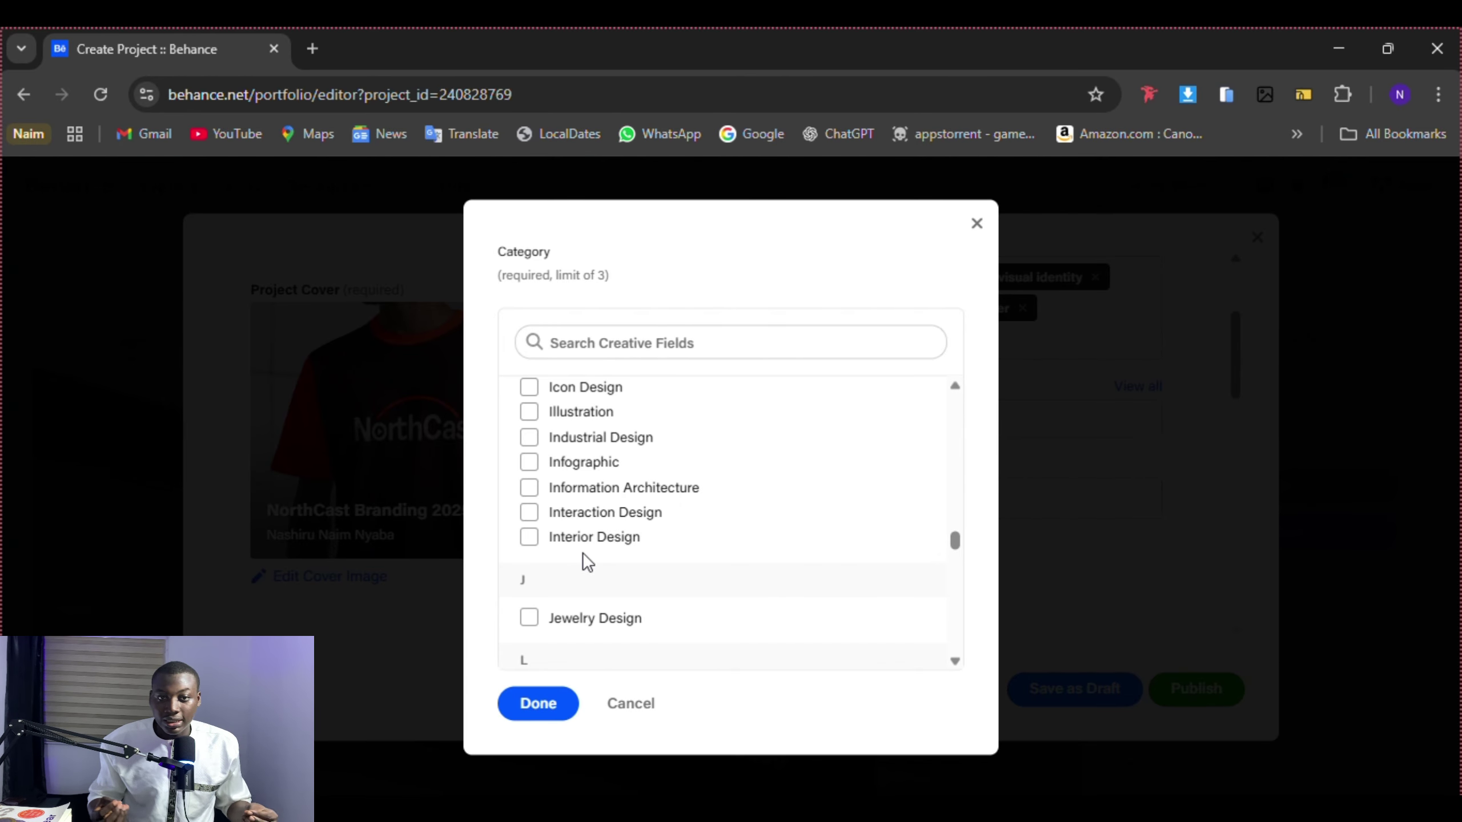
scroll(636, 515, up, 15)
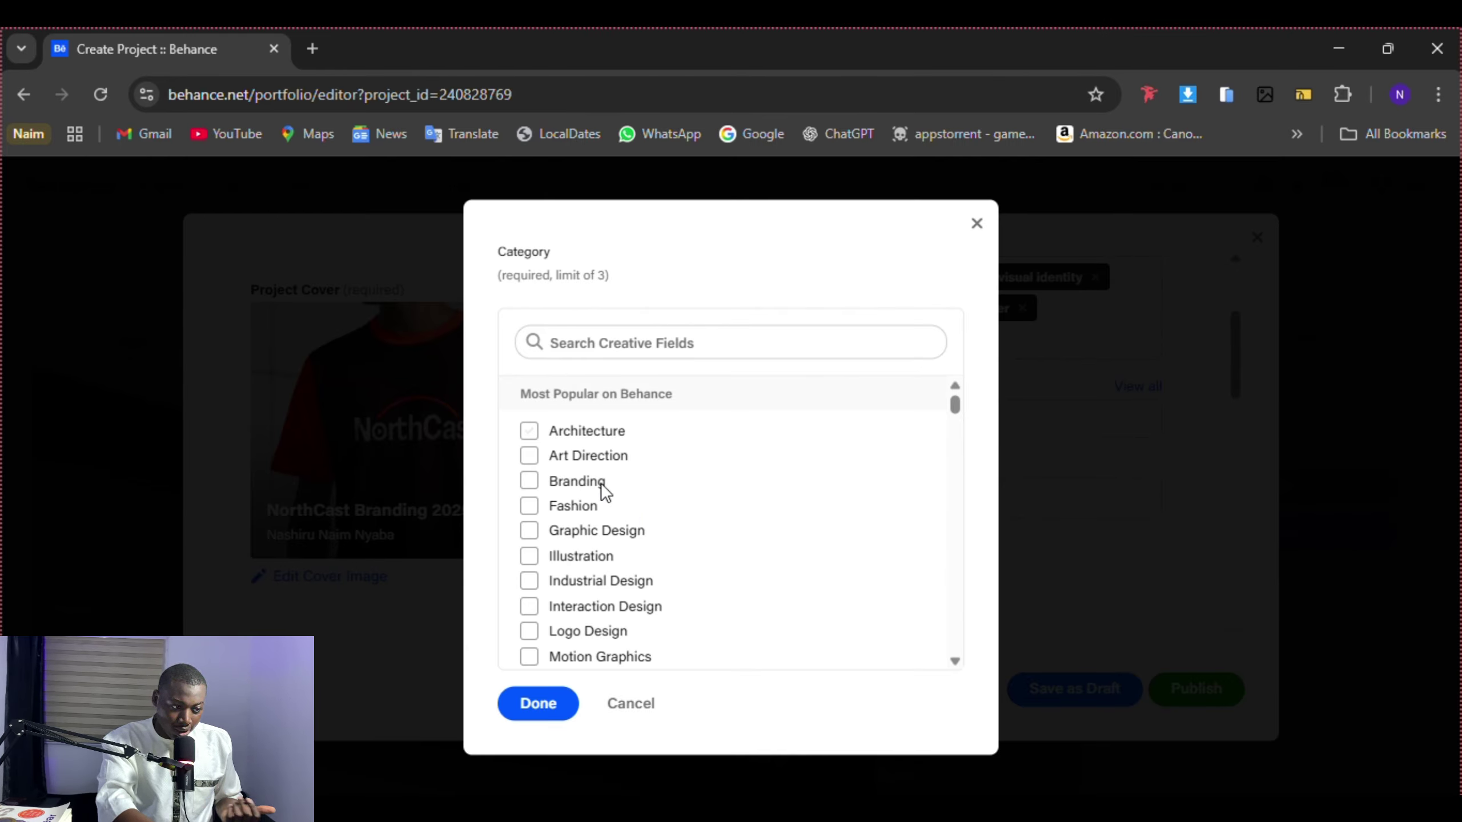
click(531, 488)
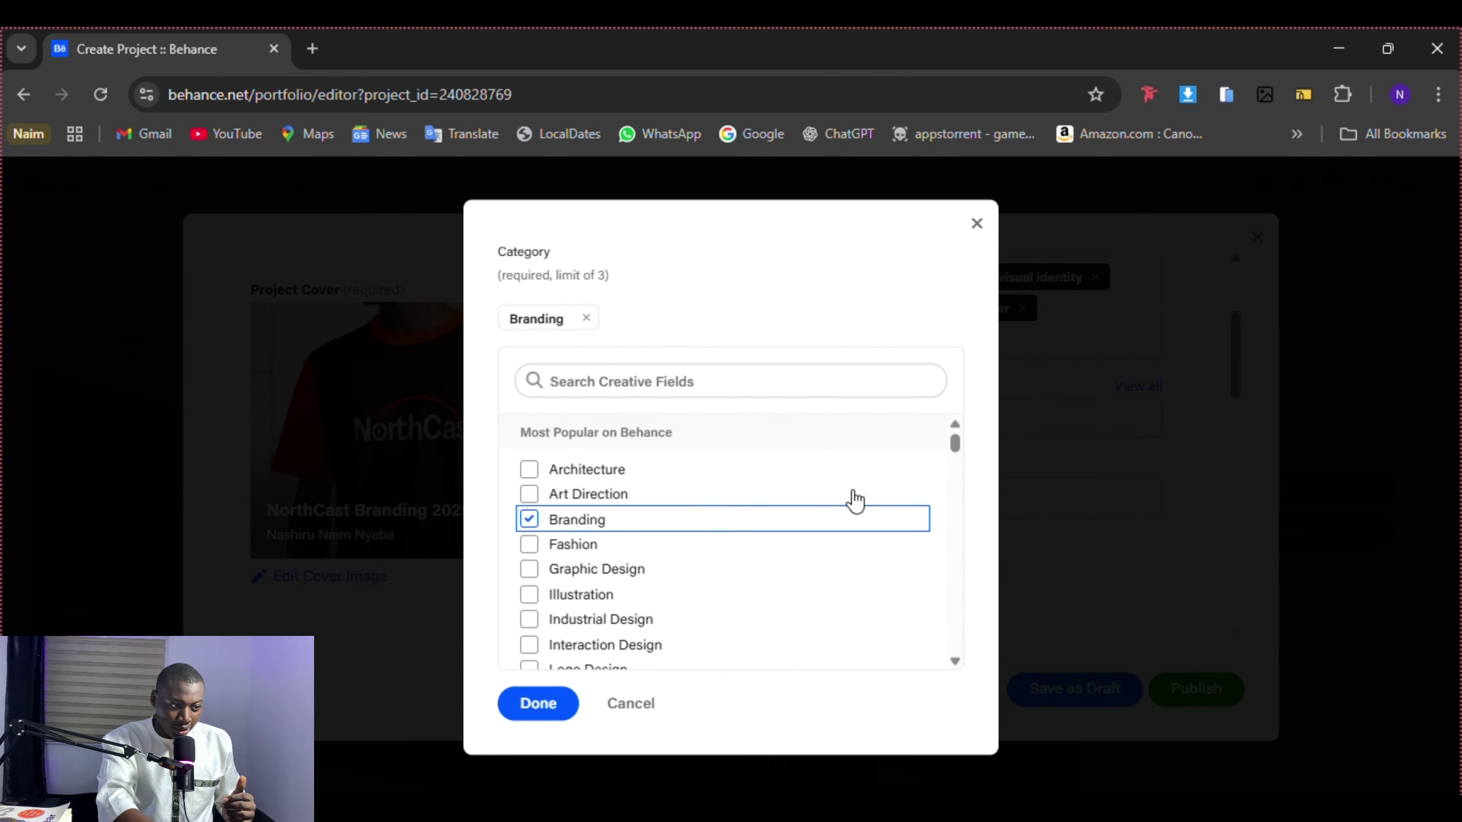
- Add Logo Design as a second project category from the most popular creative fields
scroll(512, 539, down, 2)
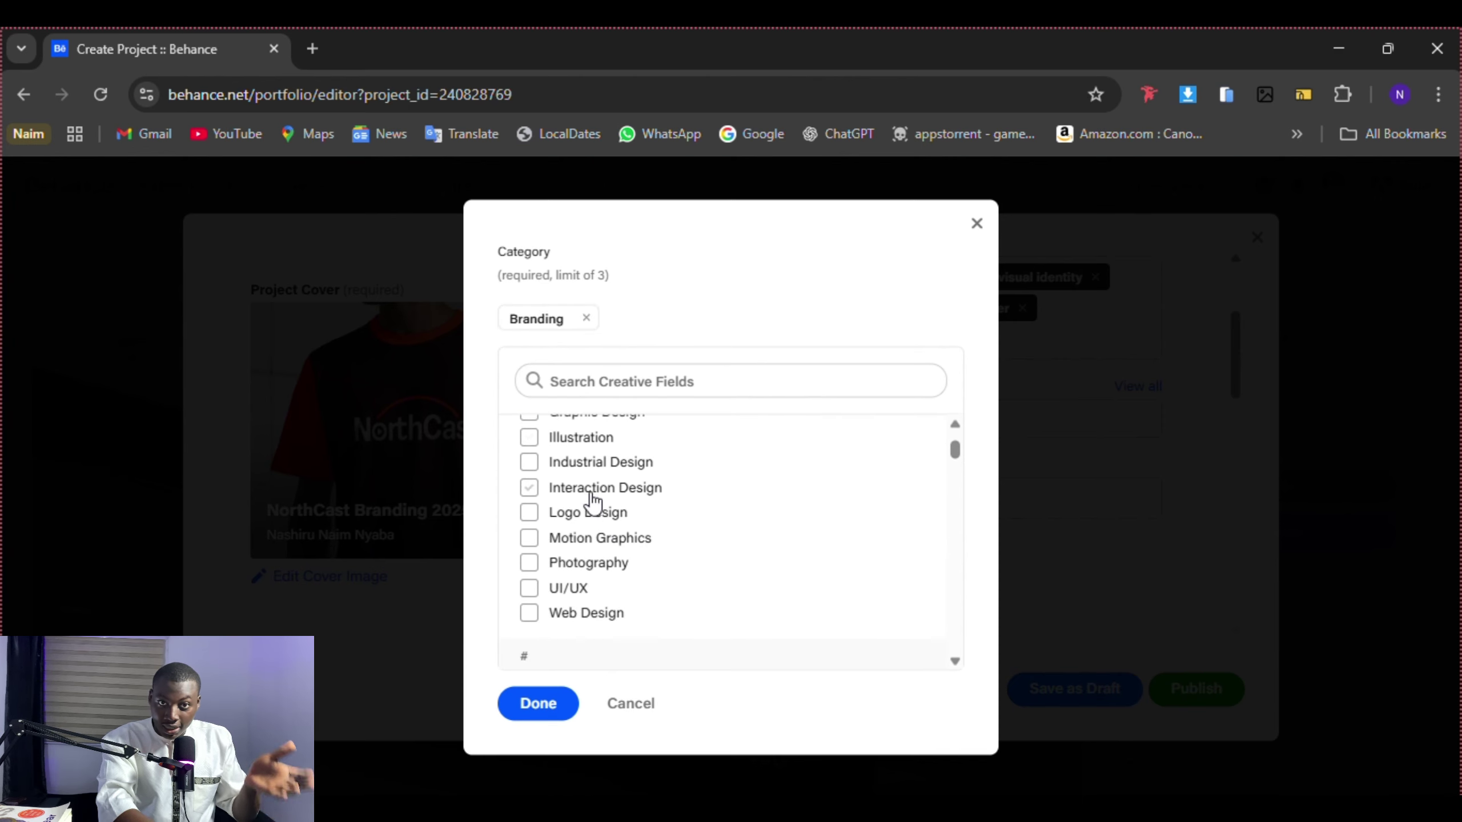
scroll(593, 502, up, 3)
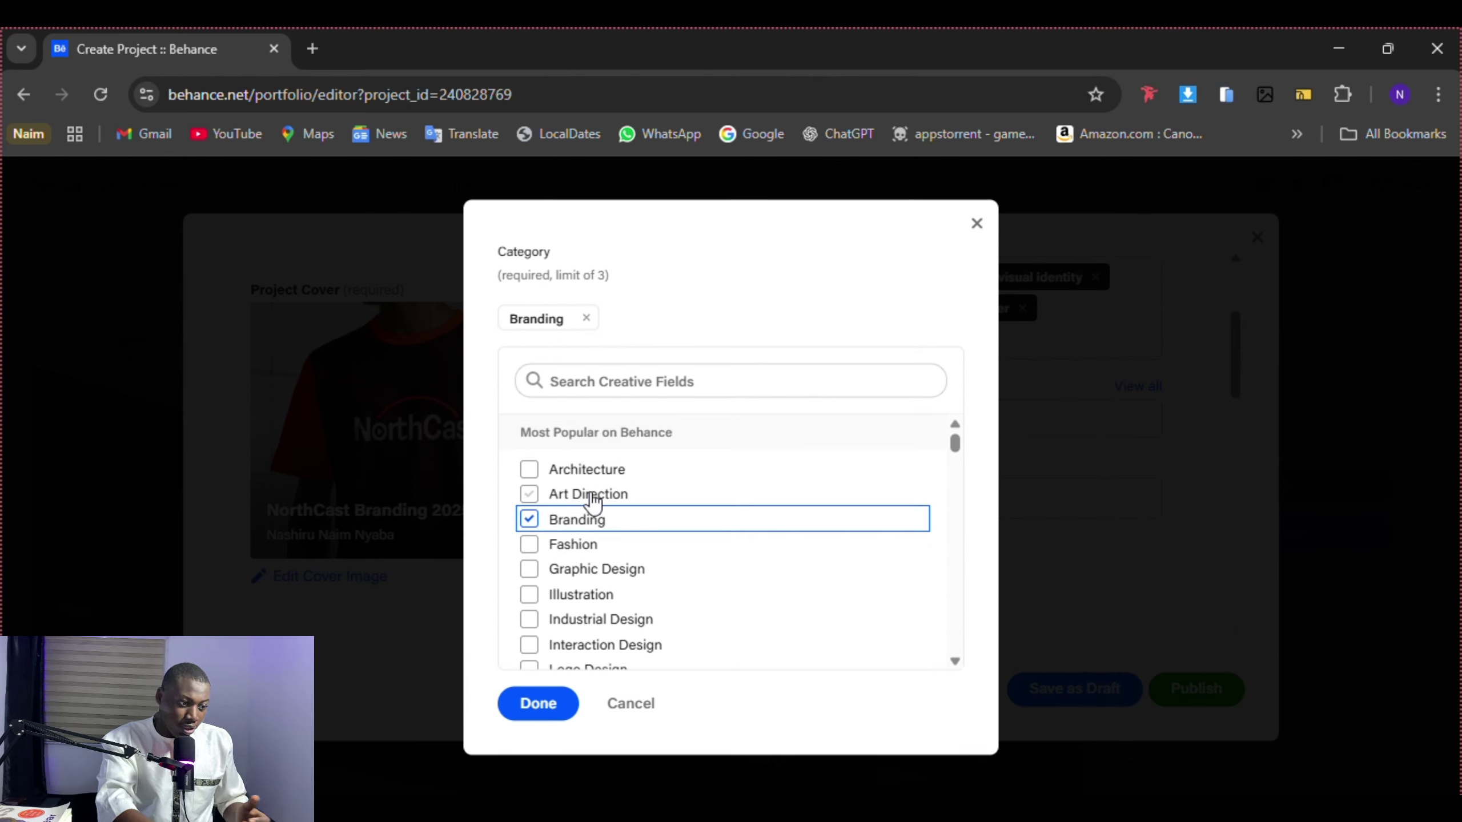
scroll(593, 502, down, 2)
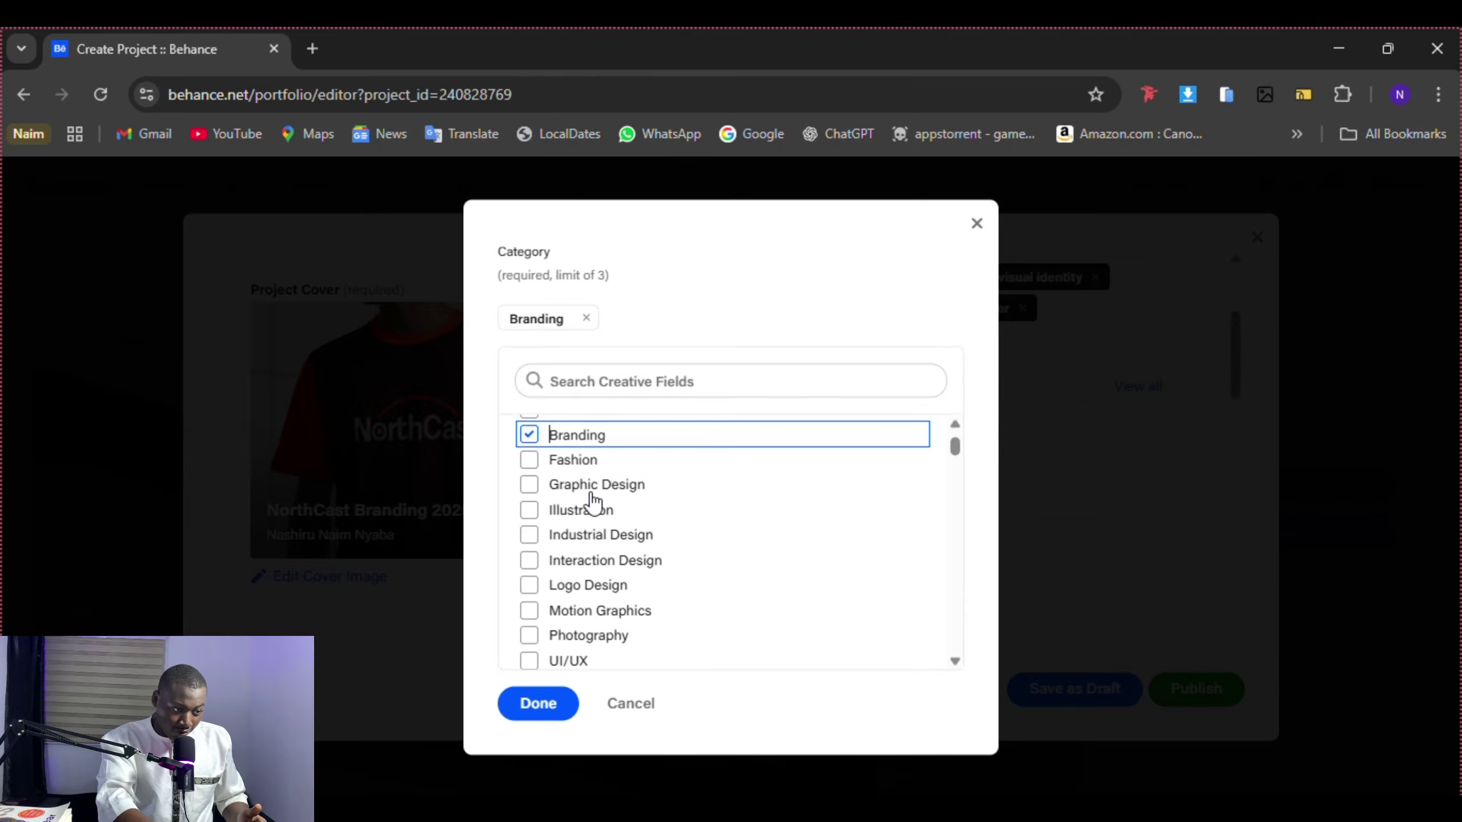
scroll(602, 517, down, 2)
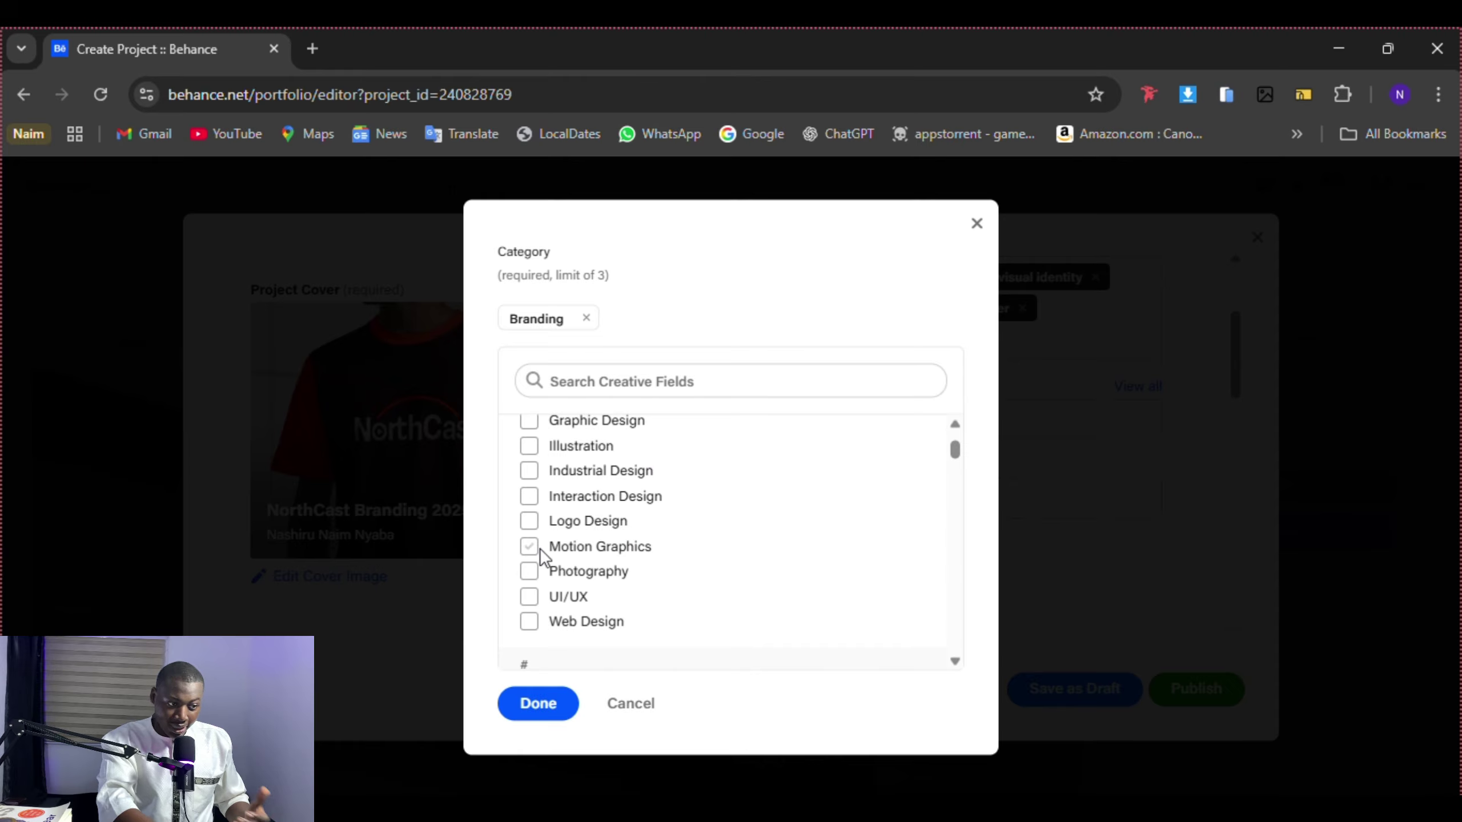
click(526, 521)
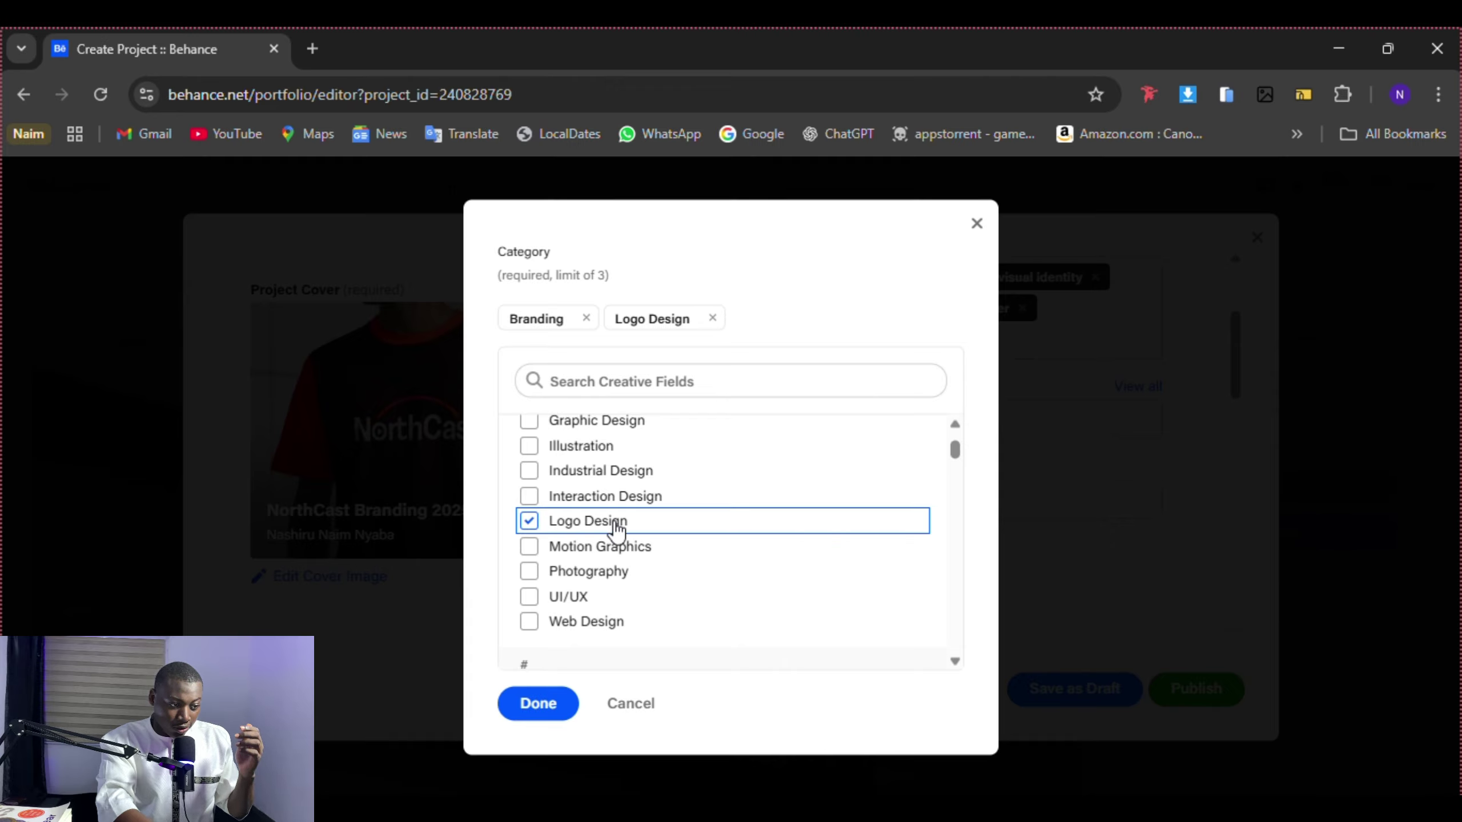
click(527, 529)
click(527, 529)
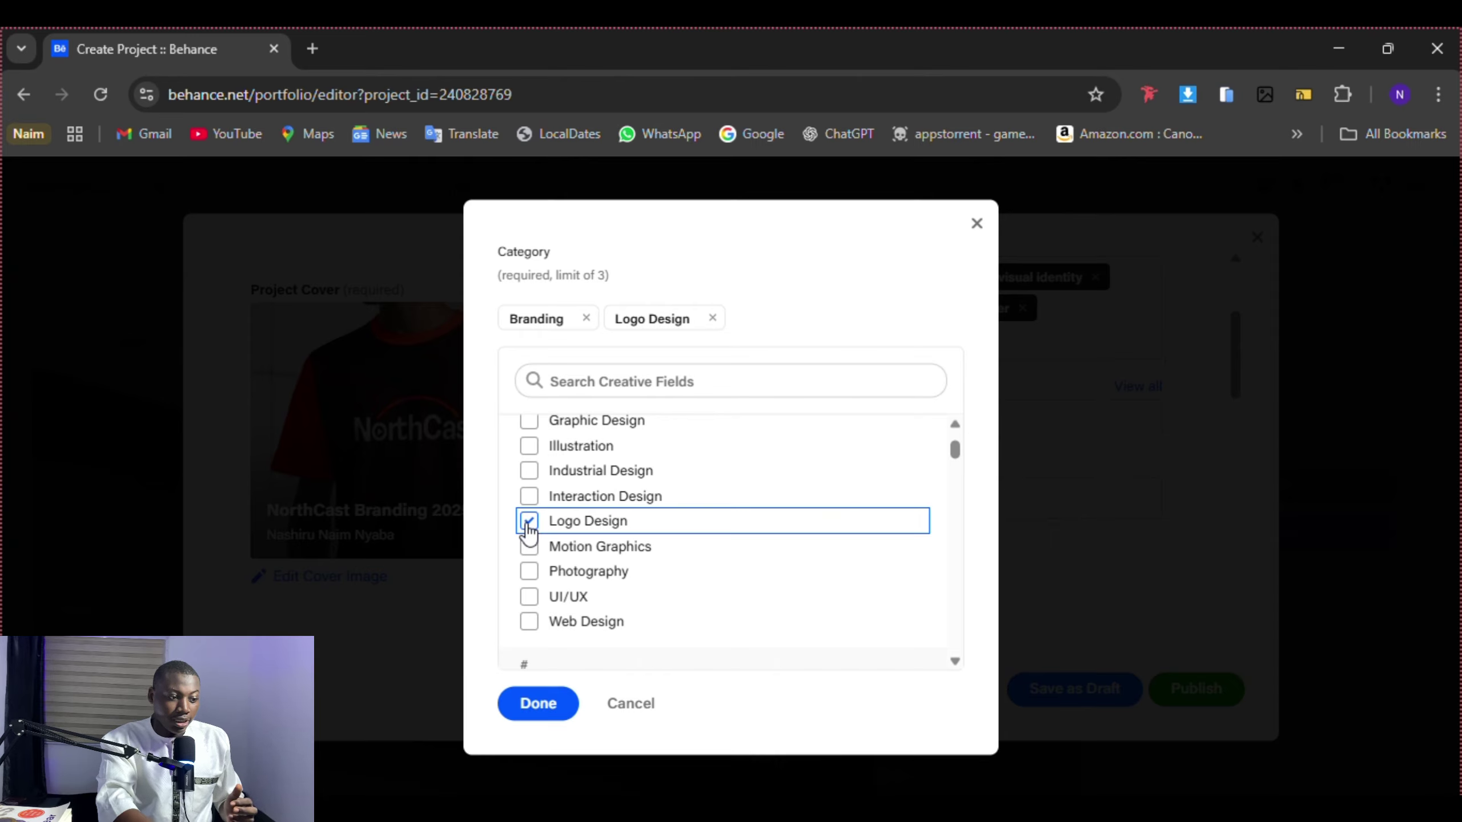
- Add Photography as the third category and confirm the category selection
scroll(528, 533, down, 1)
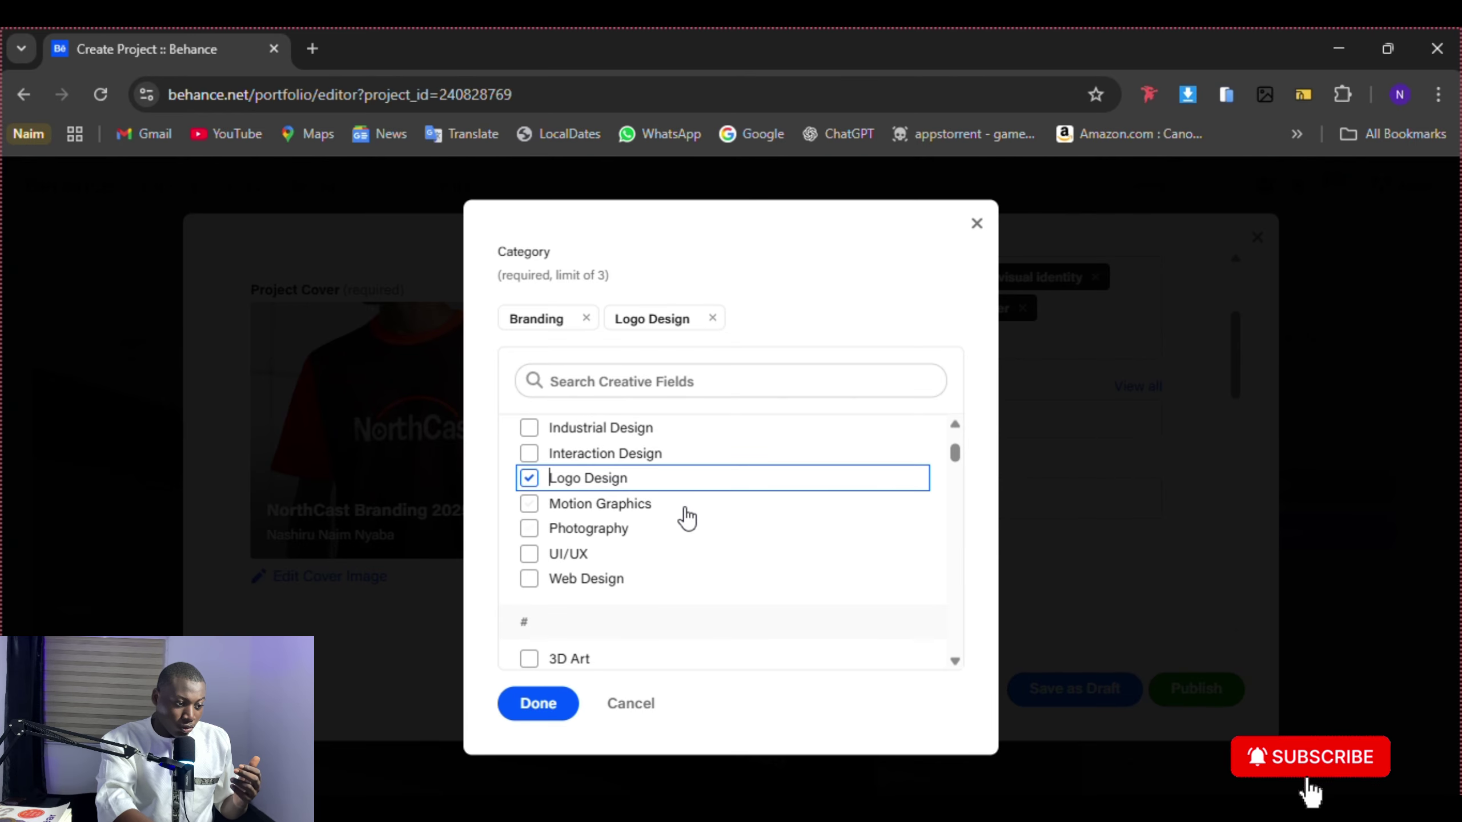
click(528, 528)
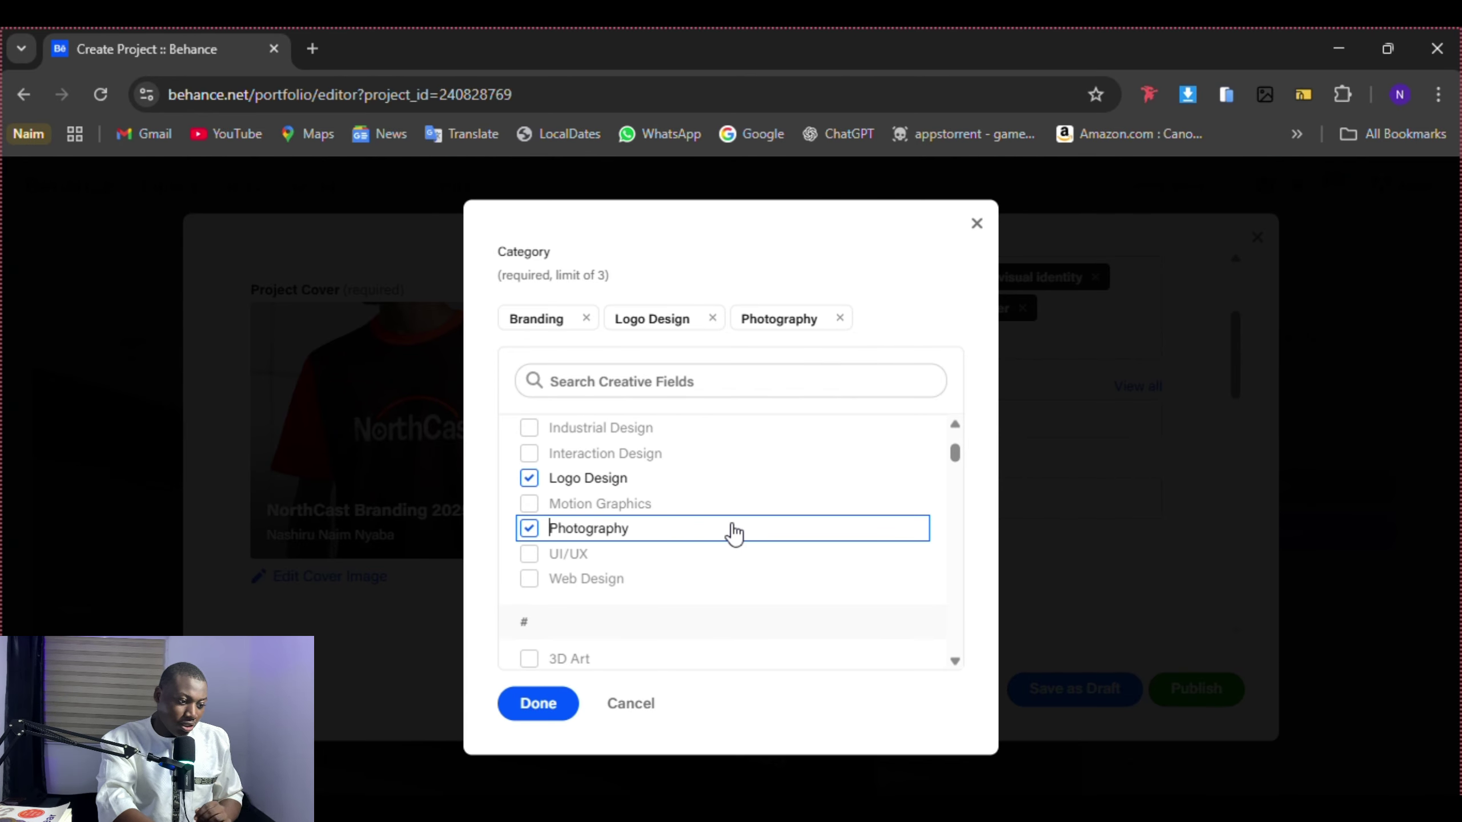
click(541, 714)
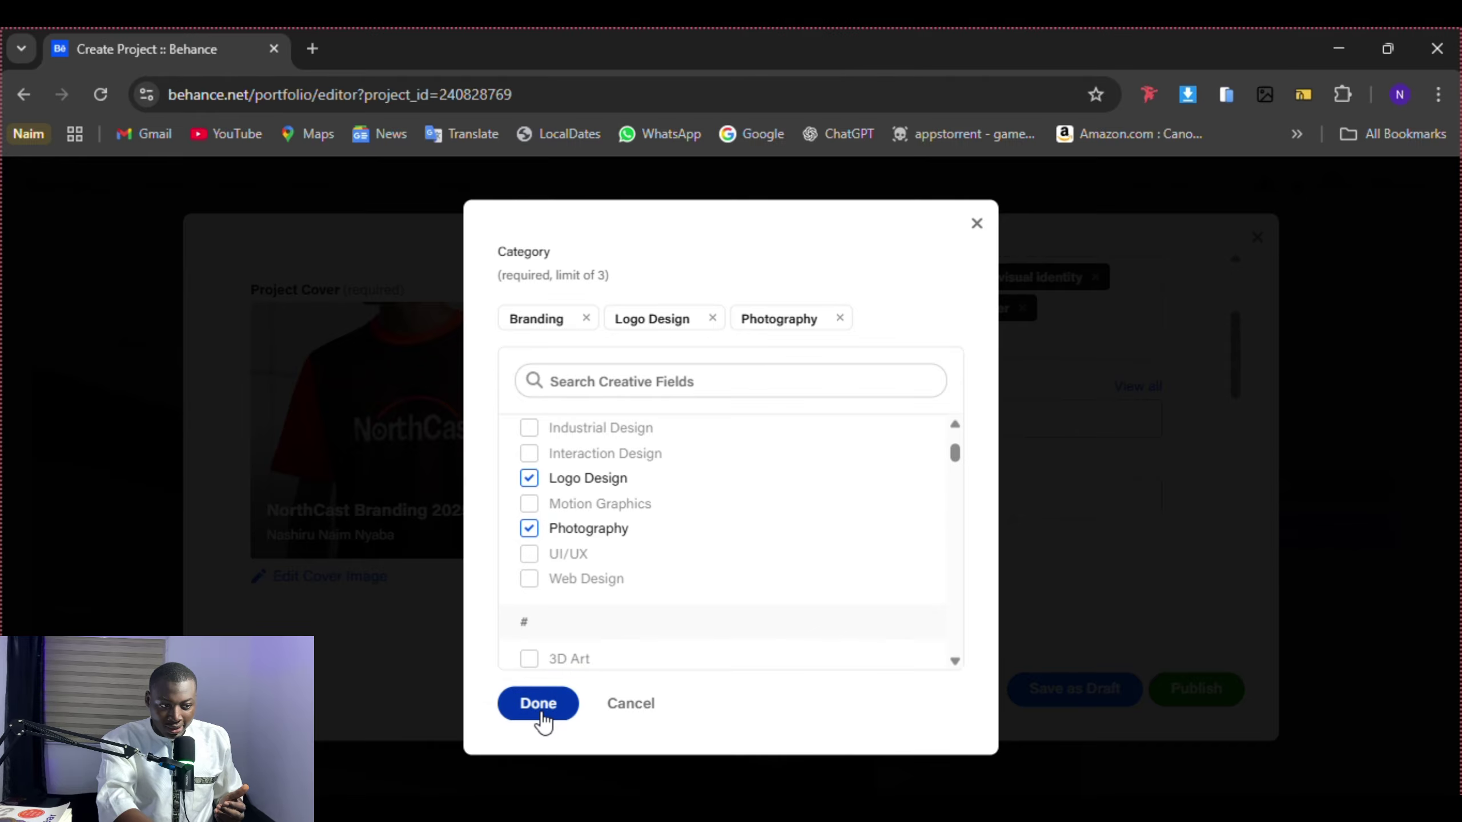
- Look up "Phot" among the tools used and add Adobe Photoshop to the project
scroll(825, 576, down, 4)
scroll(1048, 387, up, 2)
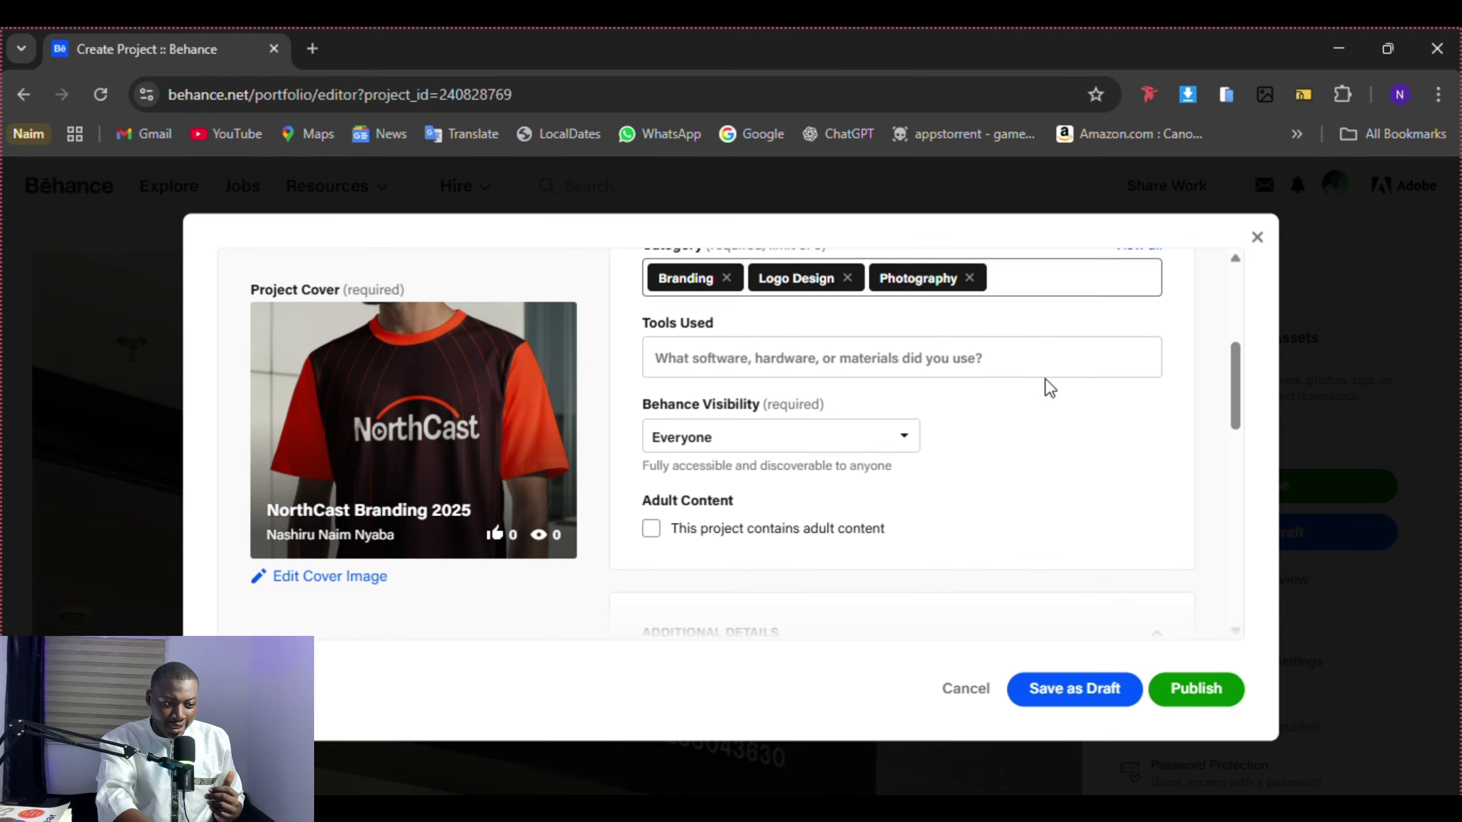
scroll(1048, 388, up, 1)
click(890, 412)
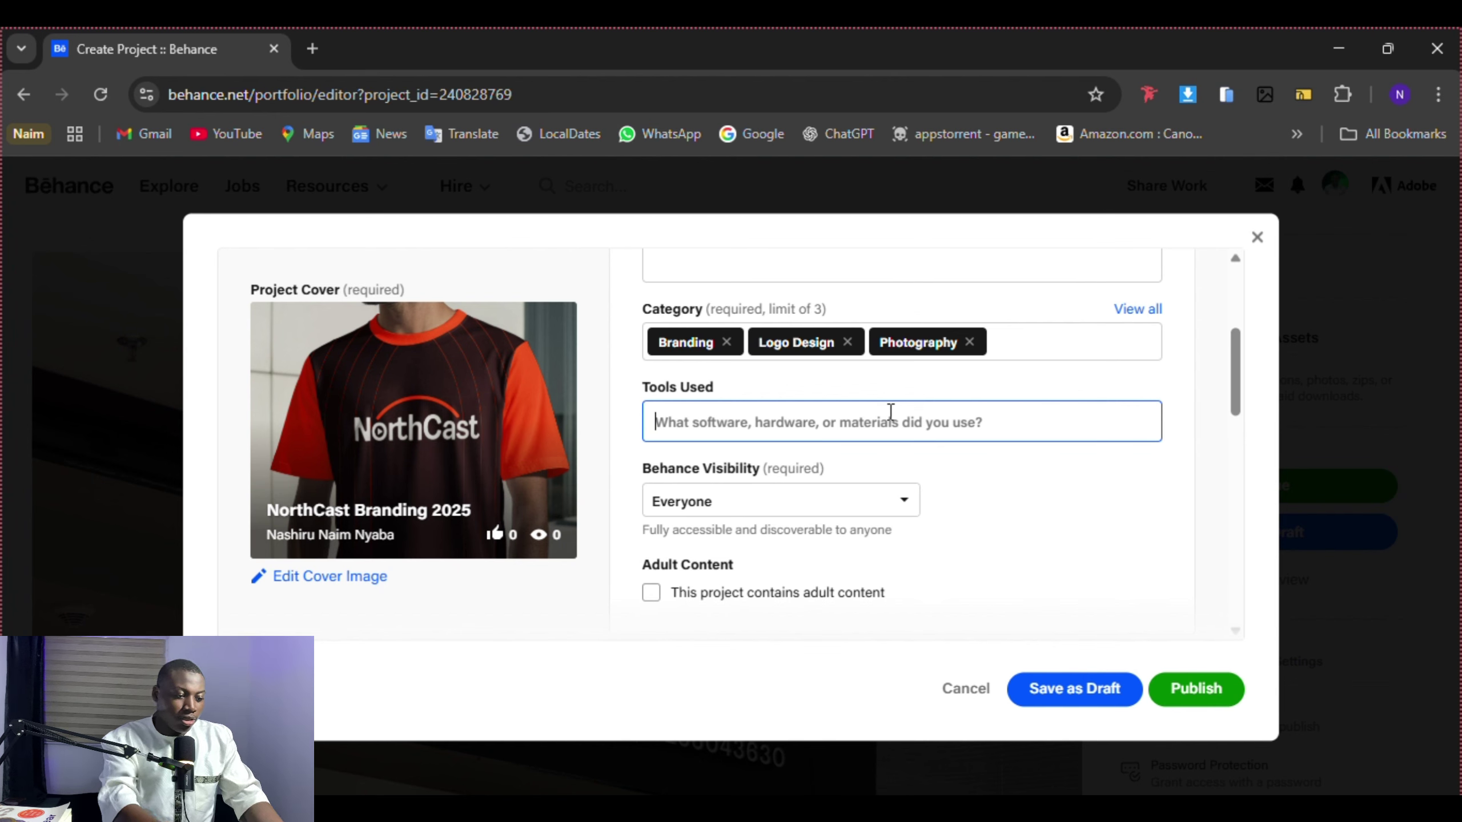
text(P)
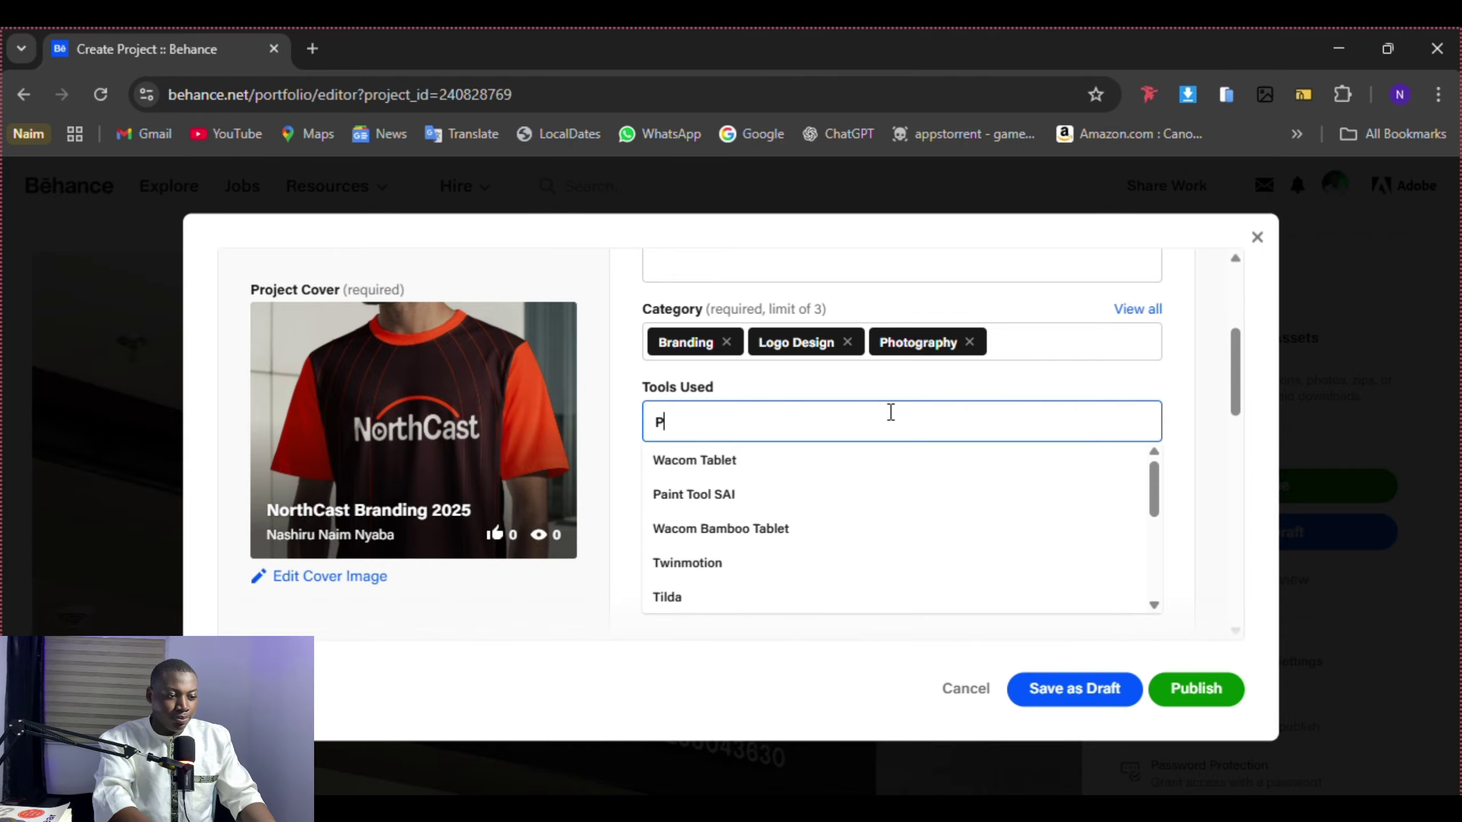
text(hot)
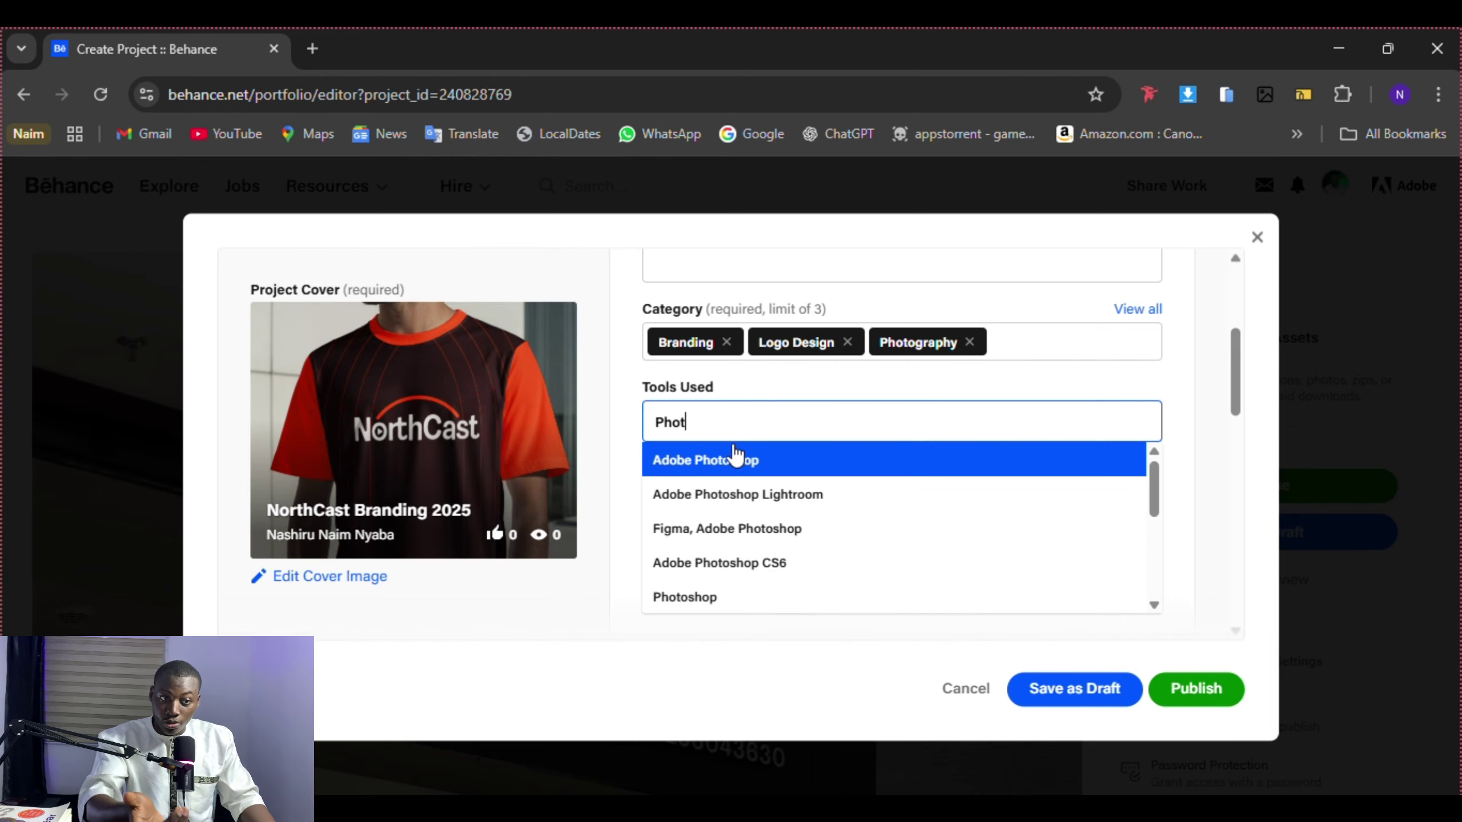
click(717, 460)
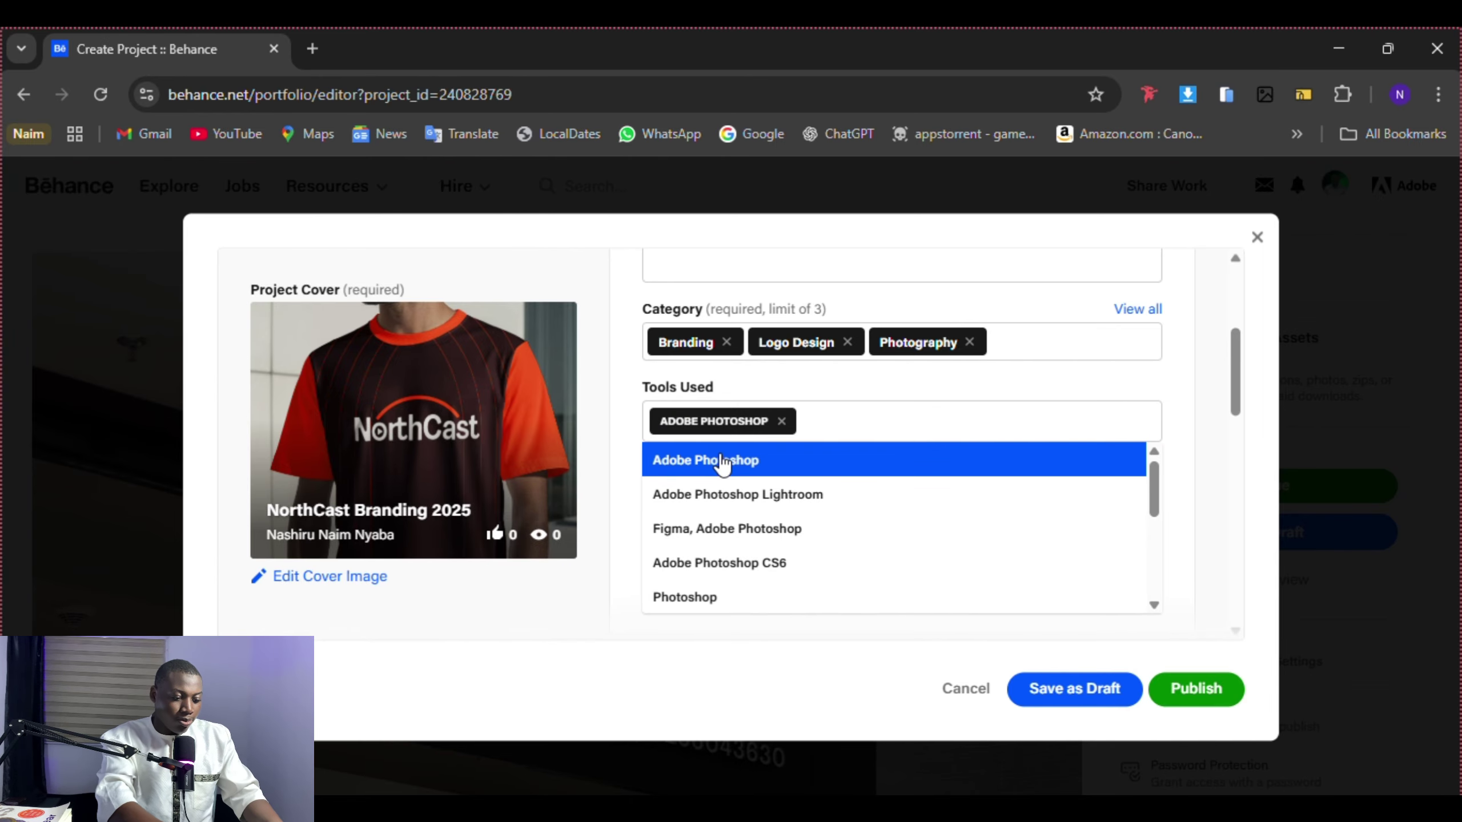
- Add Adobe Illustrator and Figma to the project's tools used
click(818, 439)
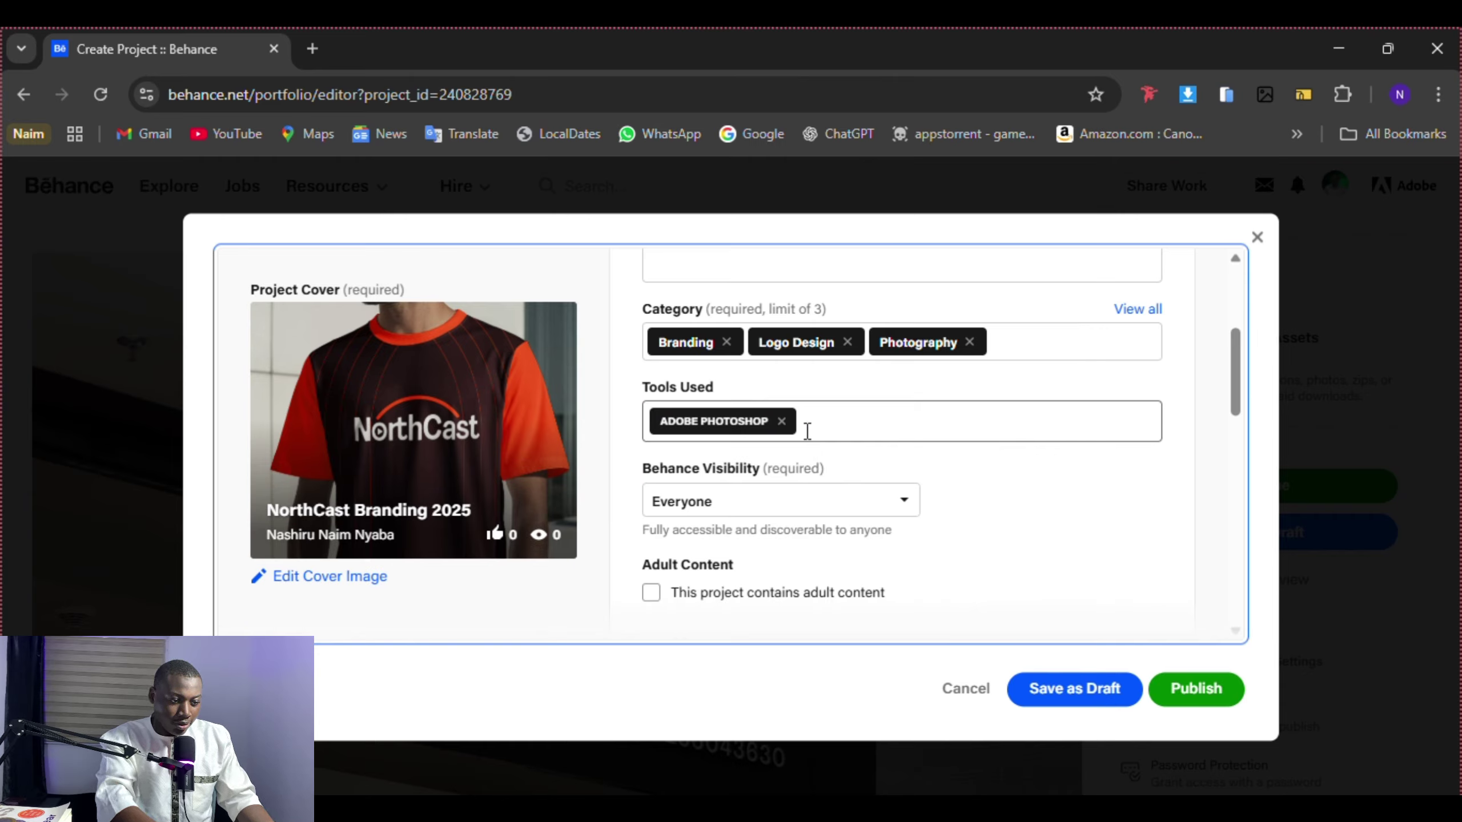
click(818, 426)
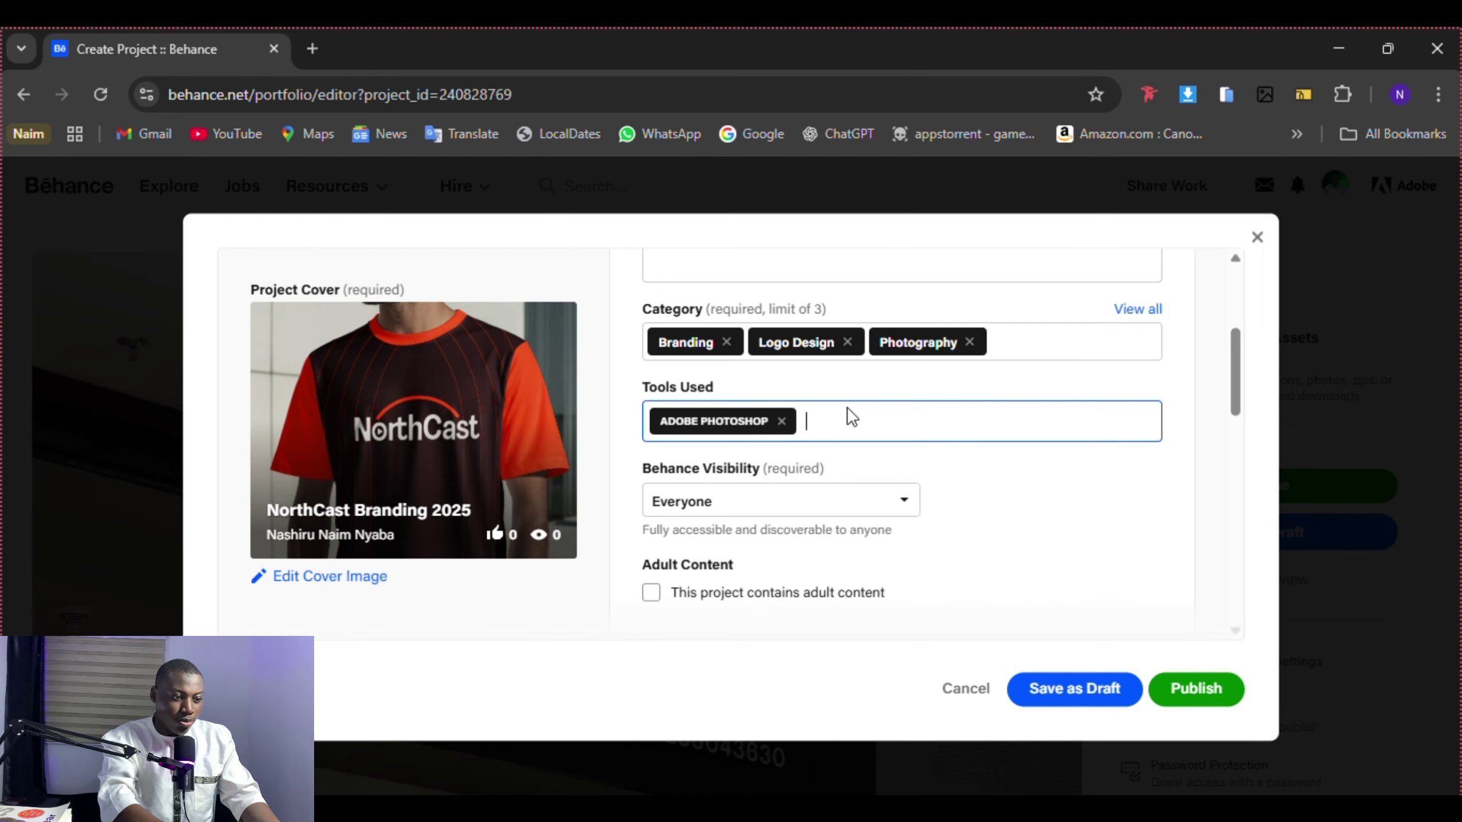
text(Adobe)
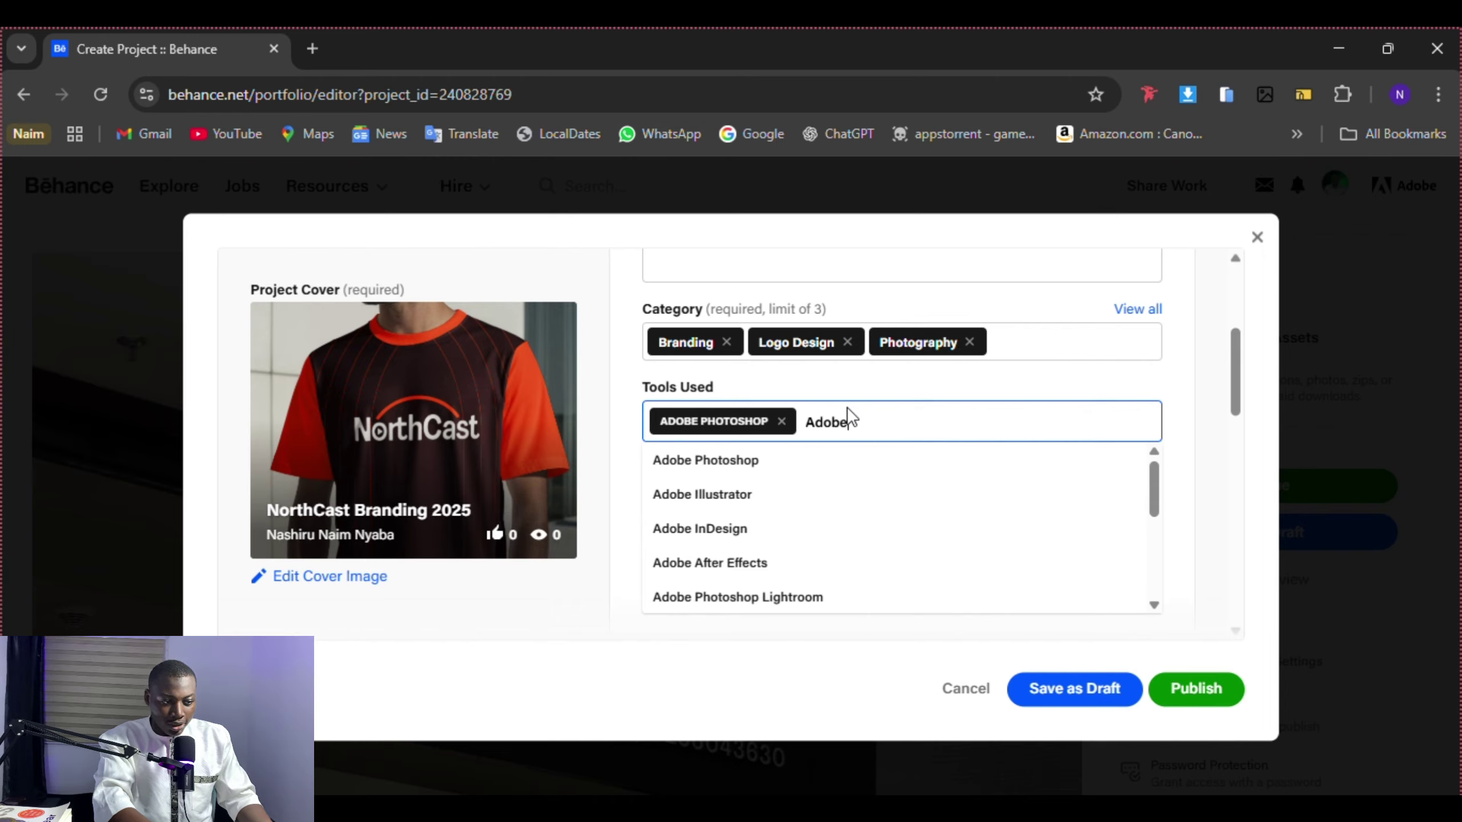
click(702, 495)
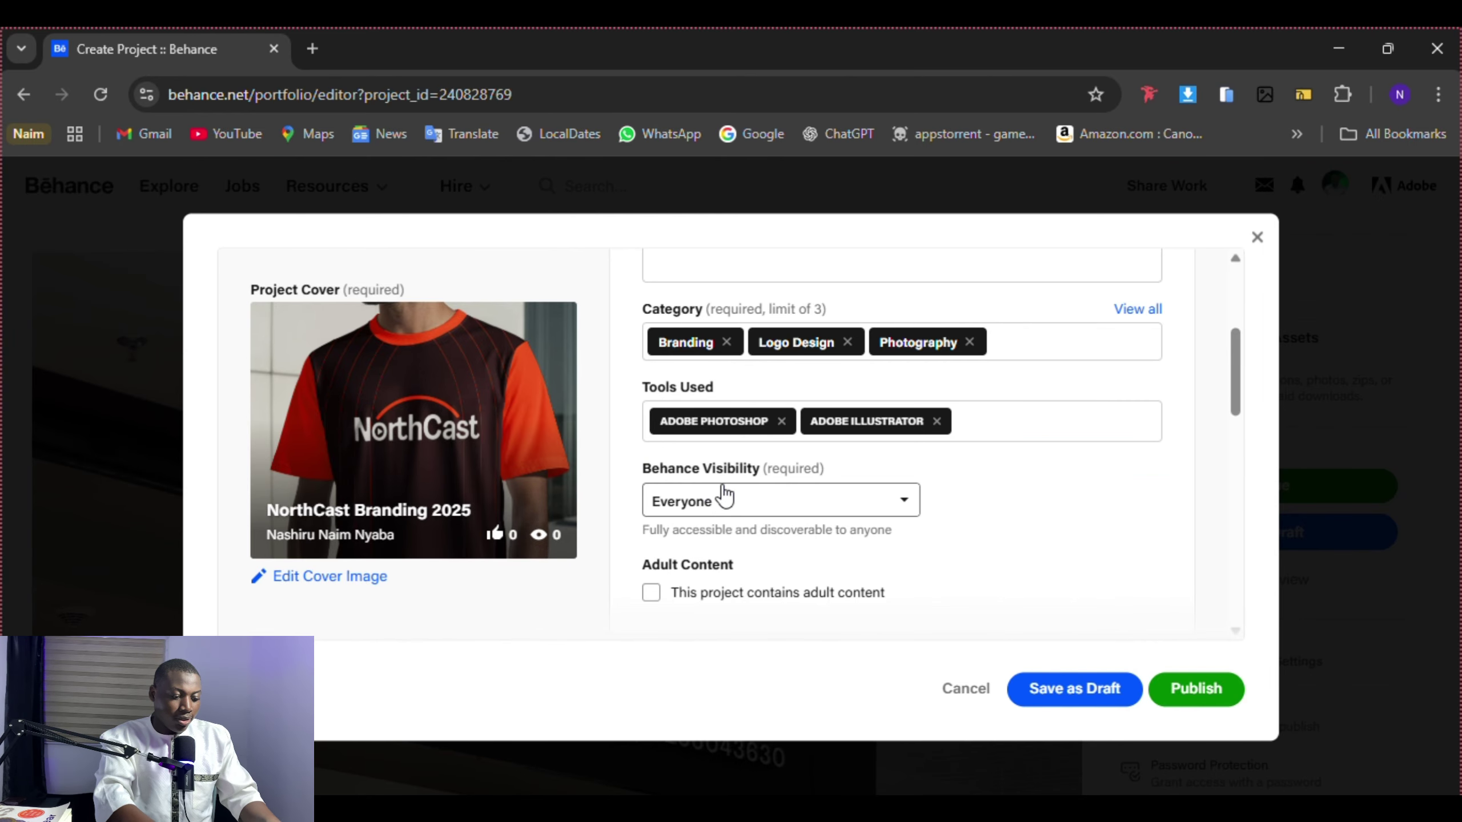
click(1007, 417)
text(fig)
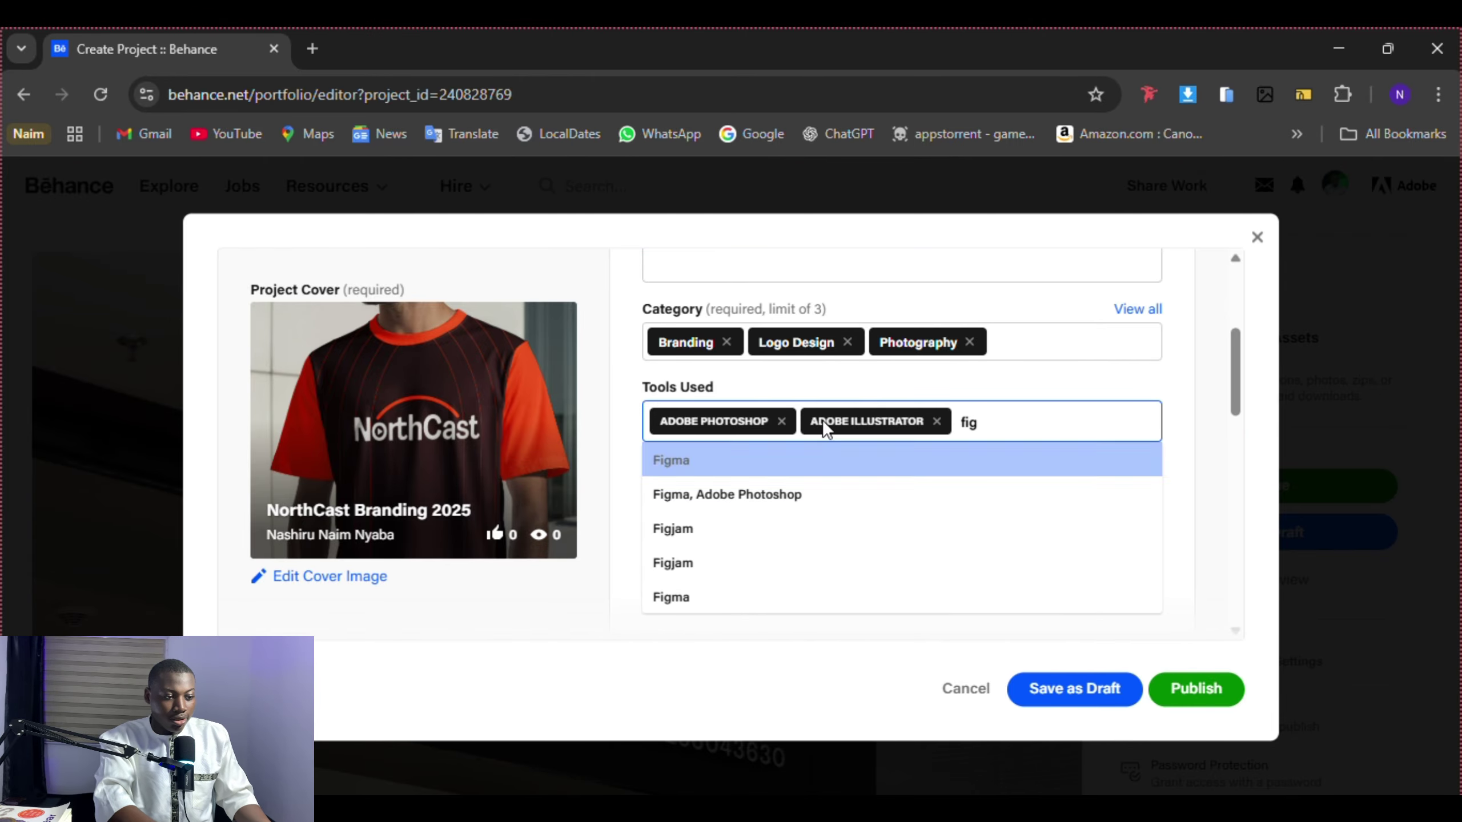
click(723, 469)
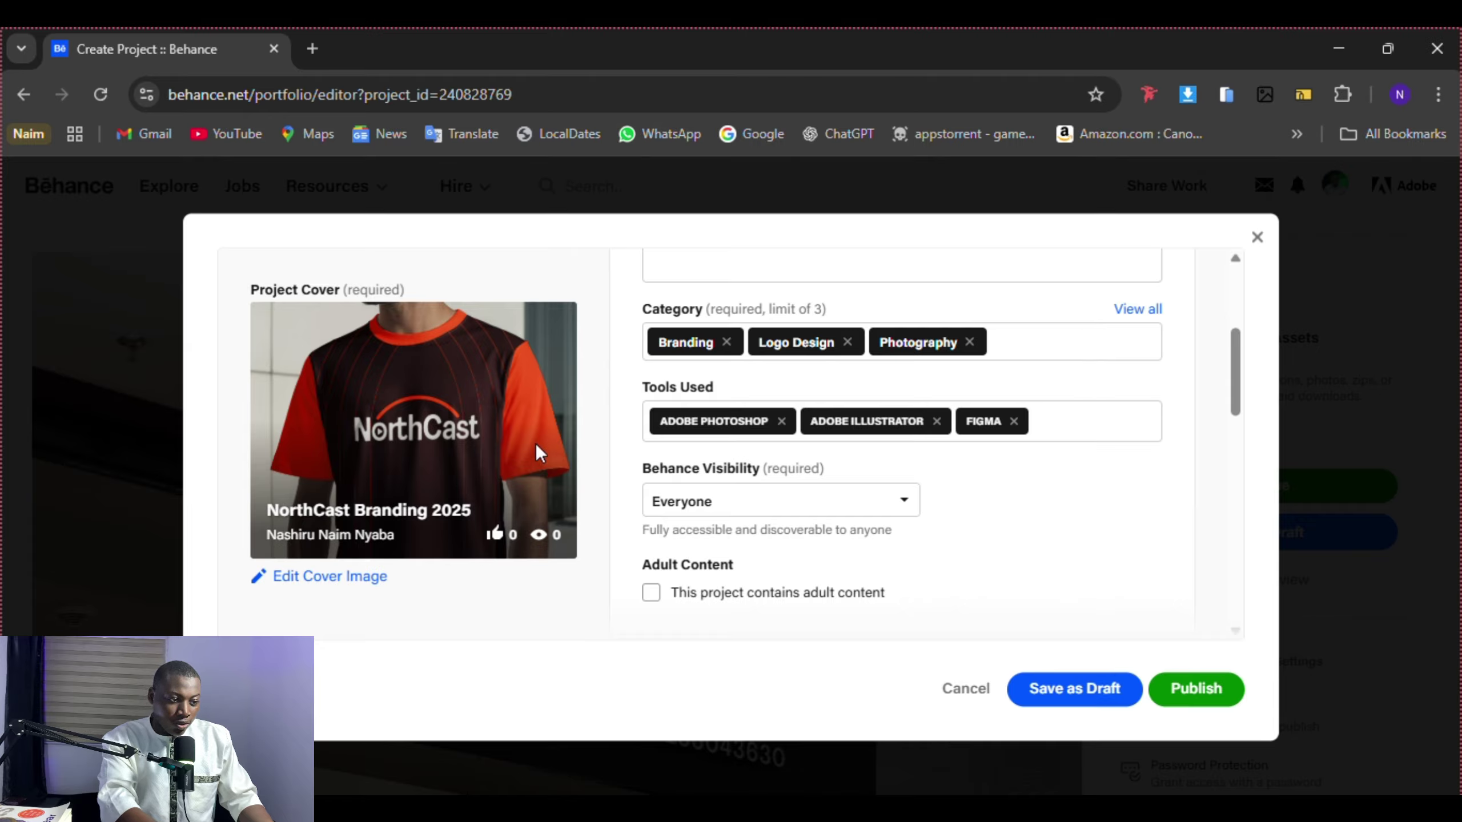
- Review the Behance visibility choices and select Everyone for the project
scroll(809, 553, down, 3)
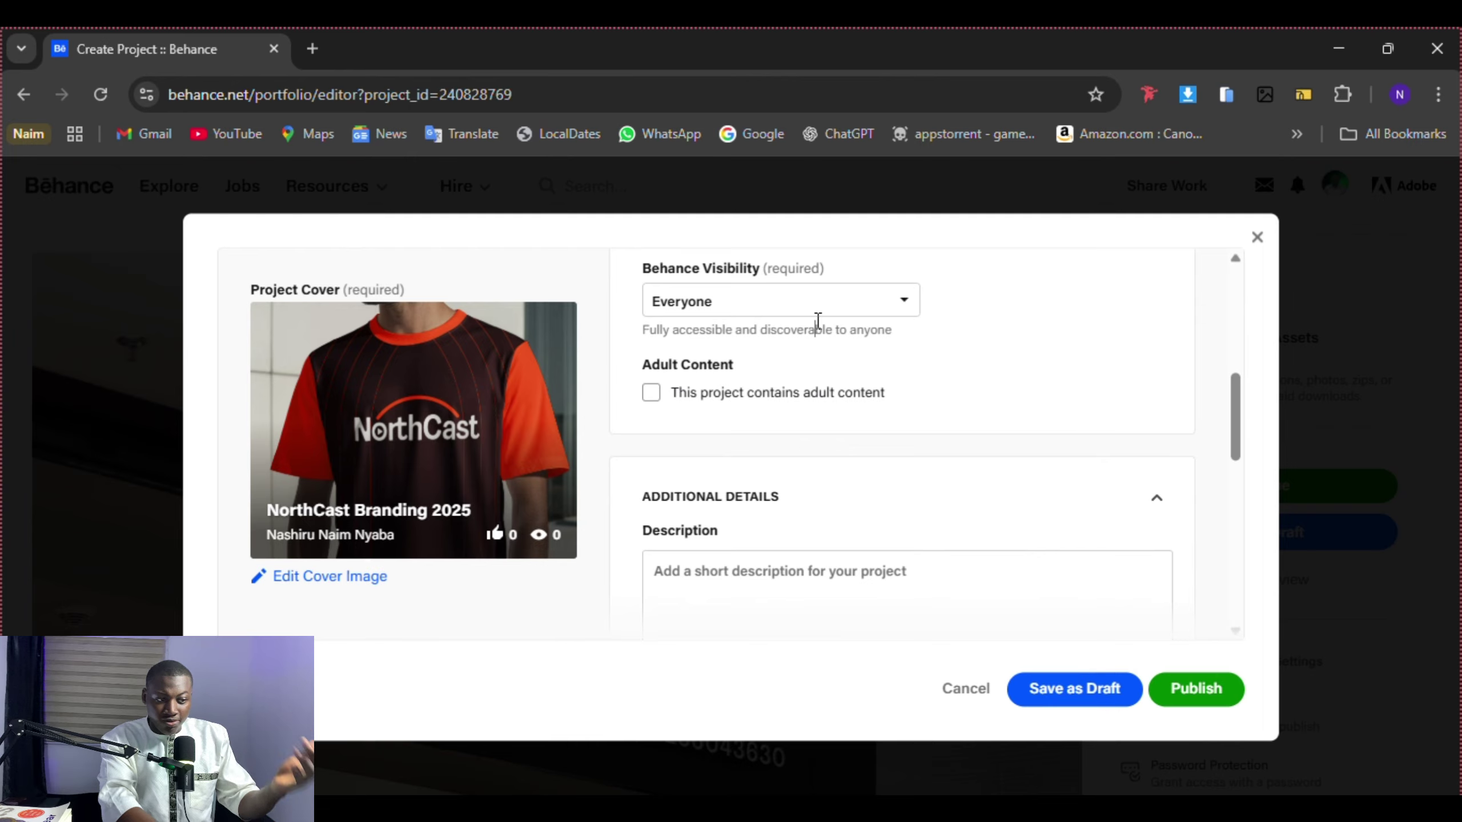
click(898, 312)
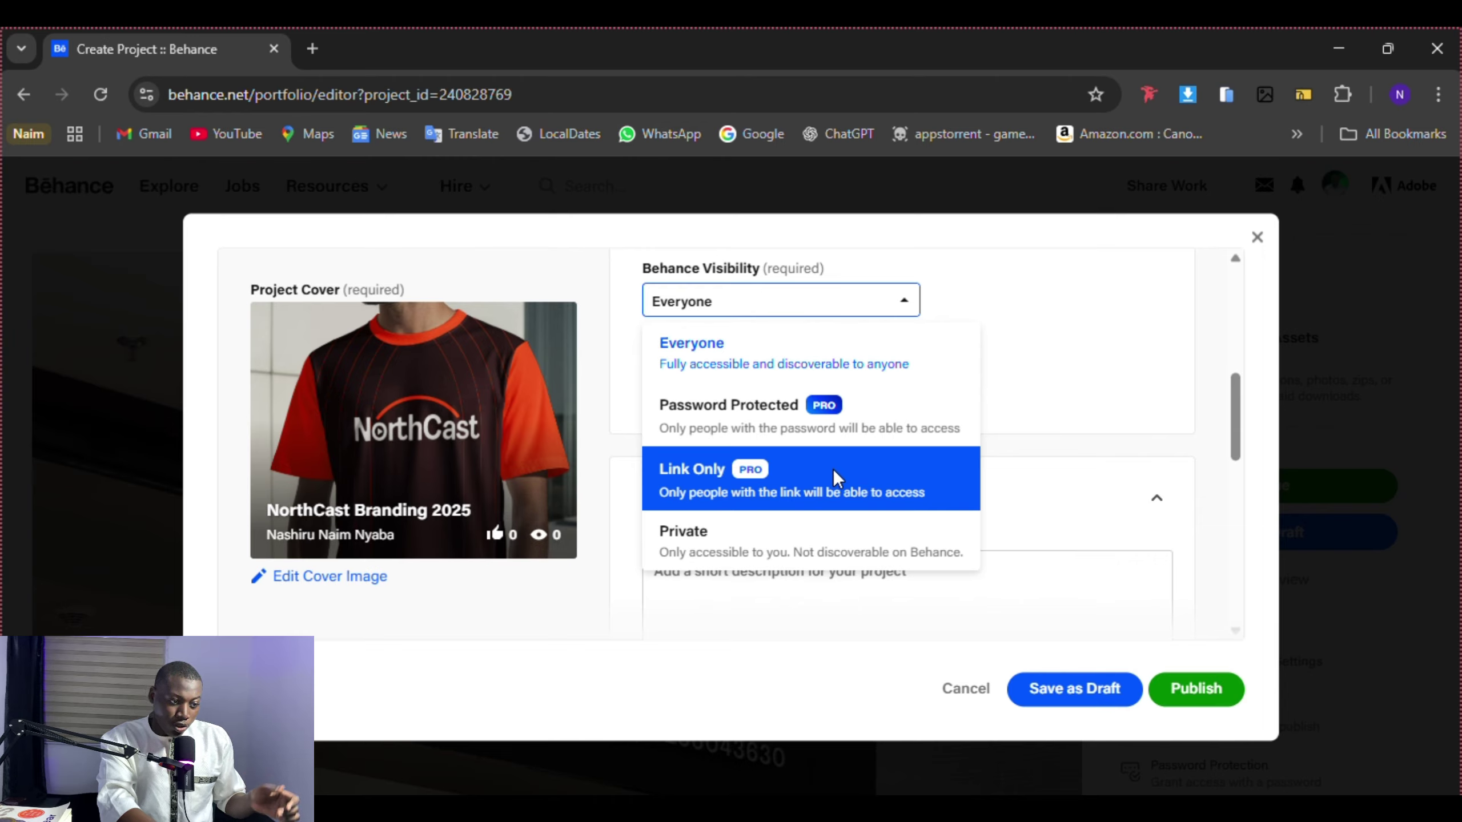
click(823, 352)
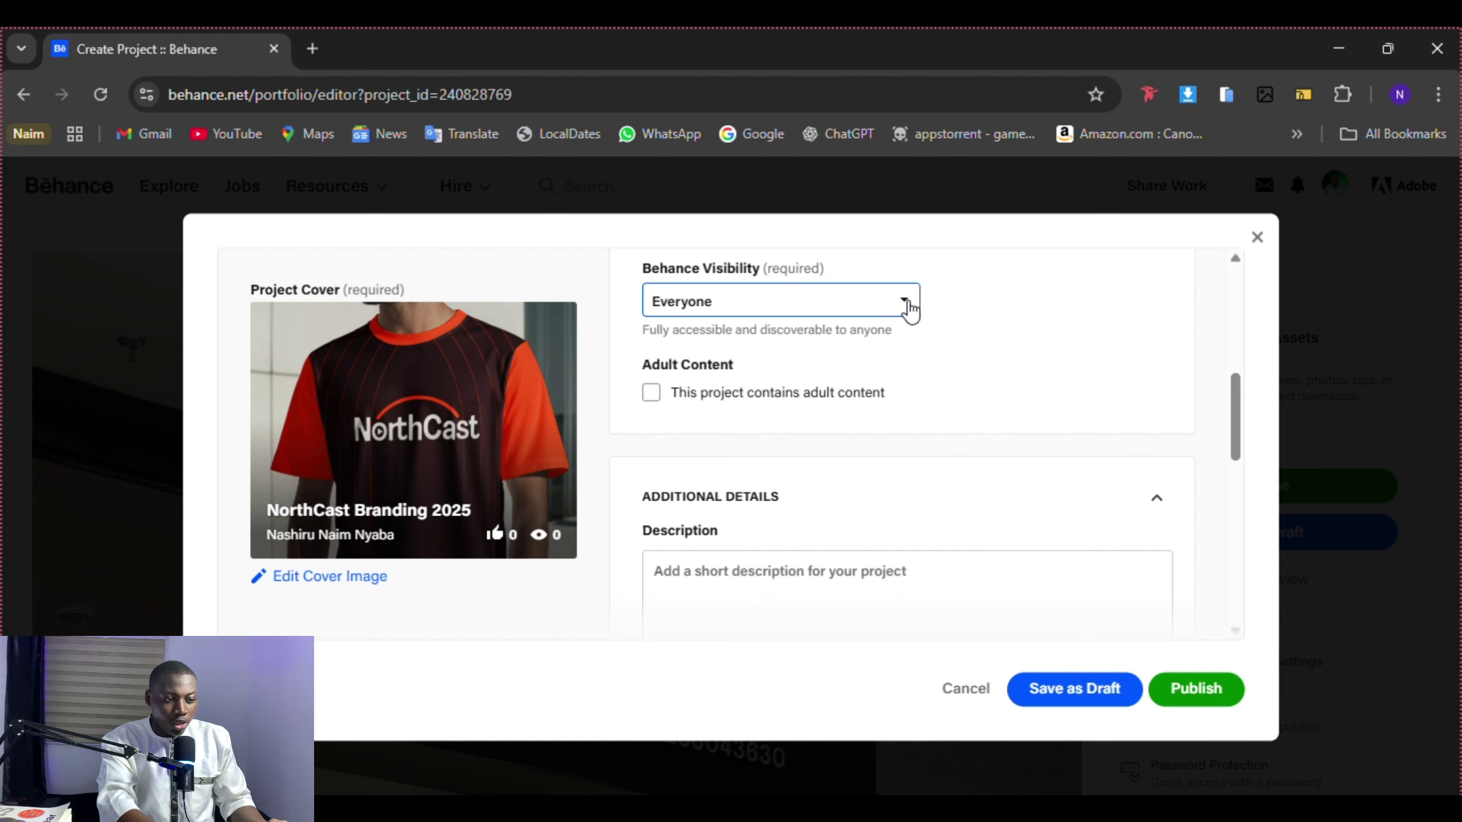
- Enter "Northcast description" as the project's description in the additional details
scroll(909, 405, down, 1)
scroll(909, 405, down, 4)
scroll(1021, 395, up, 6)
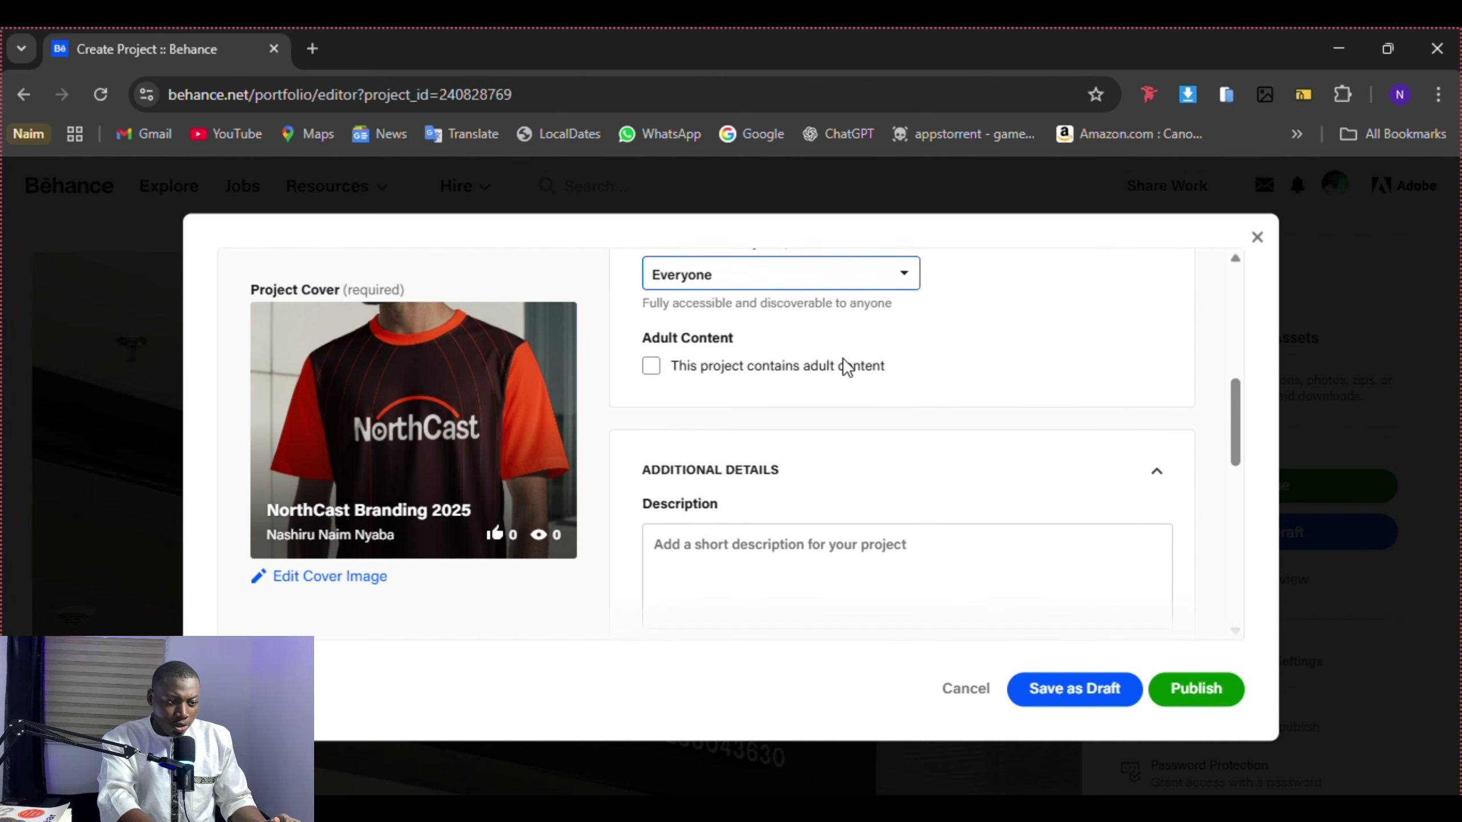
scroll(834, 494, down, 5)
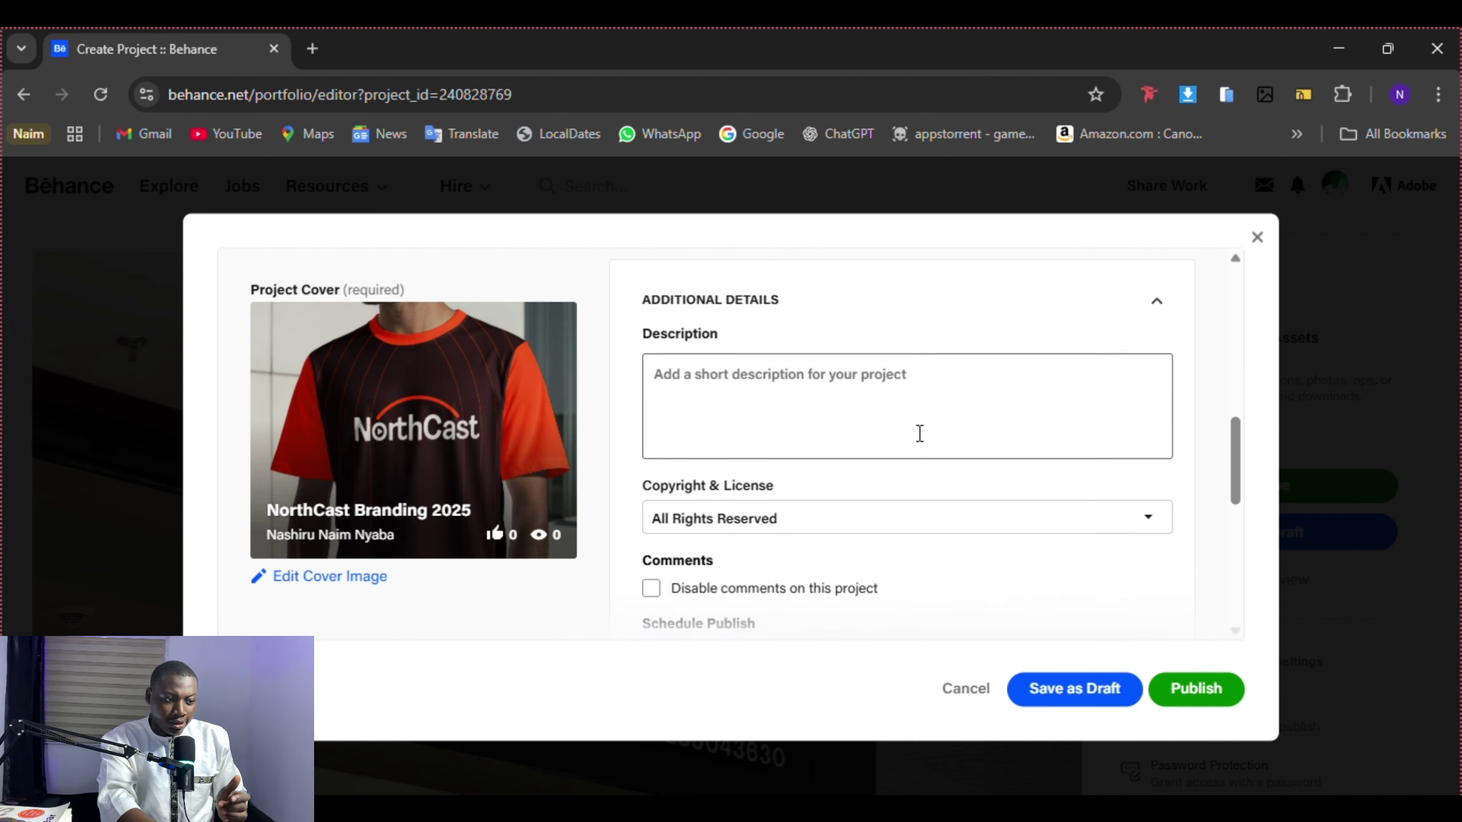
click(909, 407)
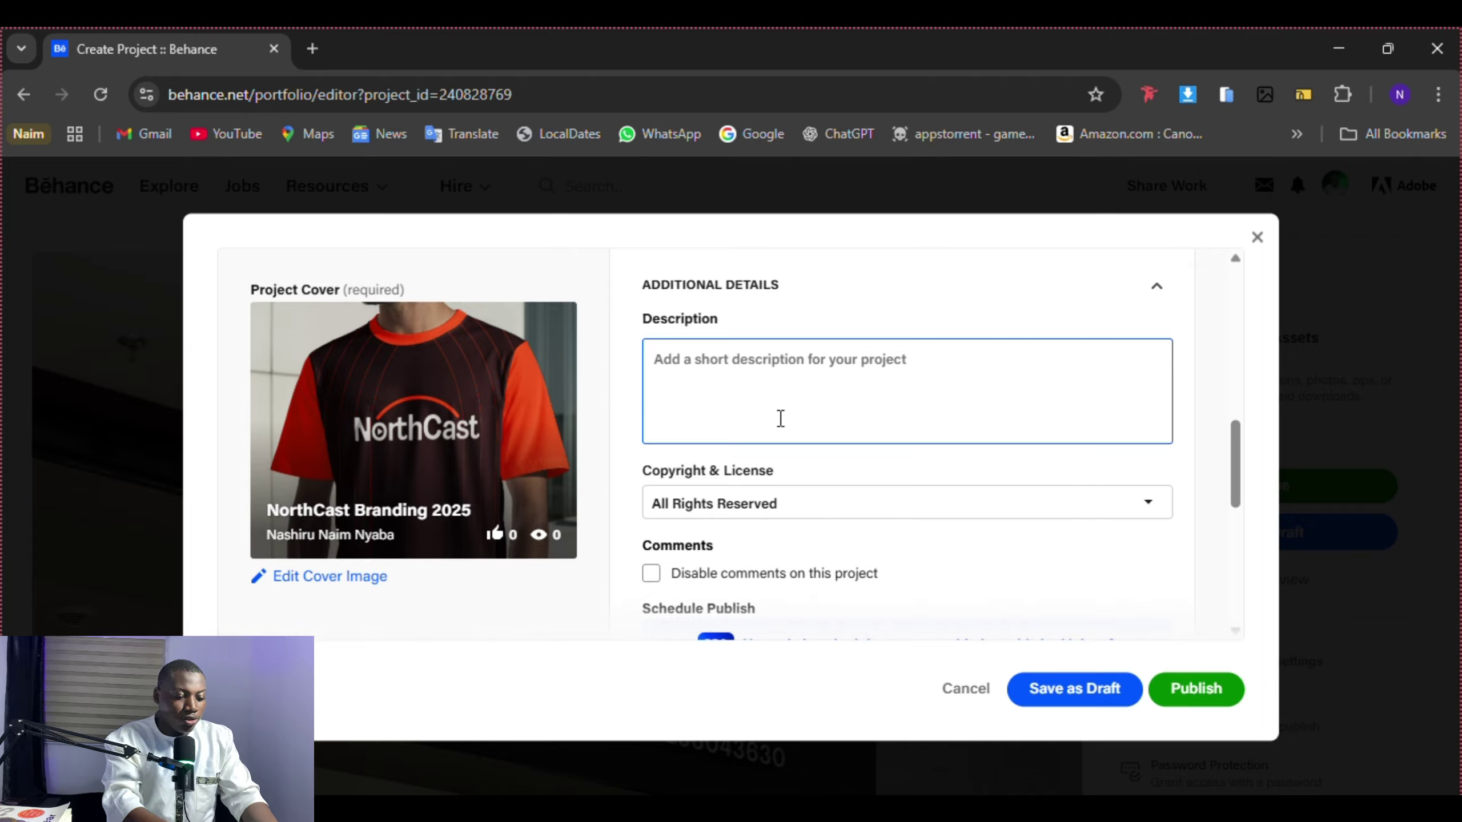
text(Da)
key(BackSpace)
key(BackSpace)
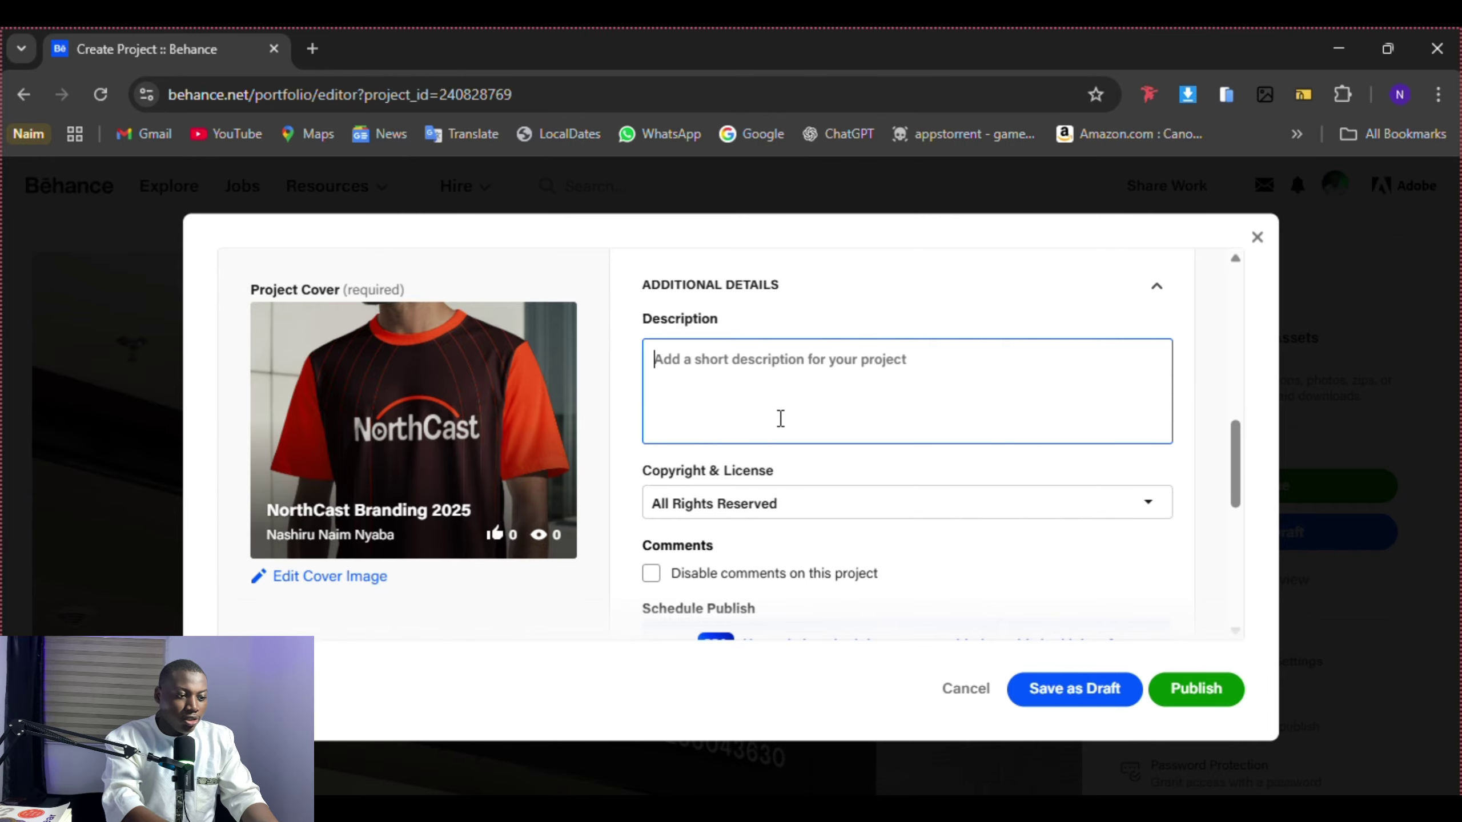
text(Northcas)
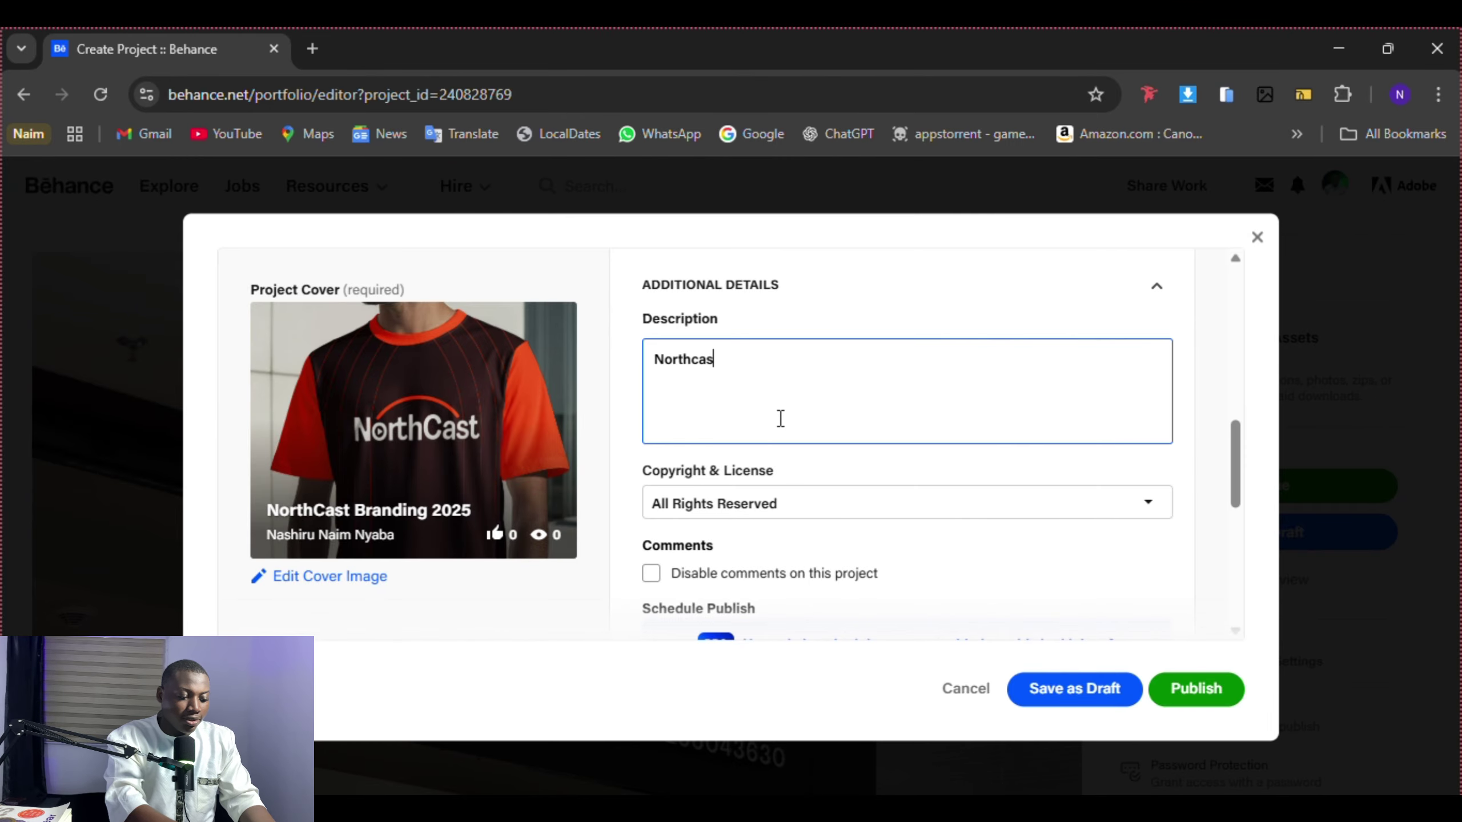
text(t descrip)
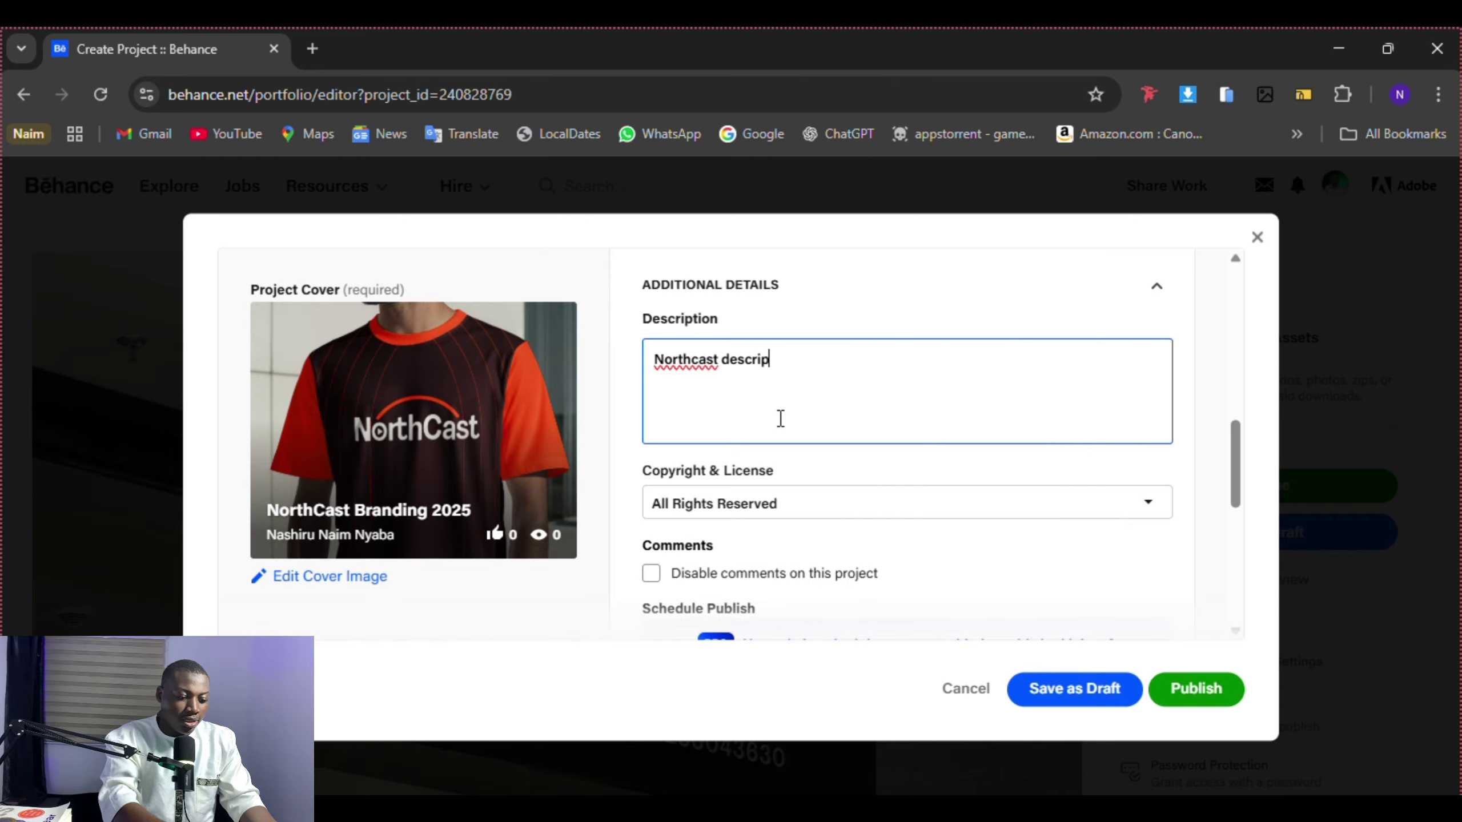
text(tio)
key(BackSpace)
text(ion)
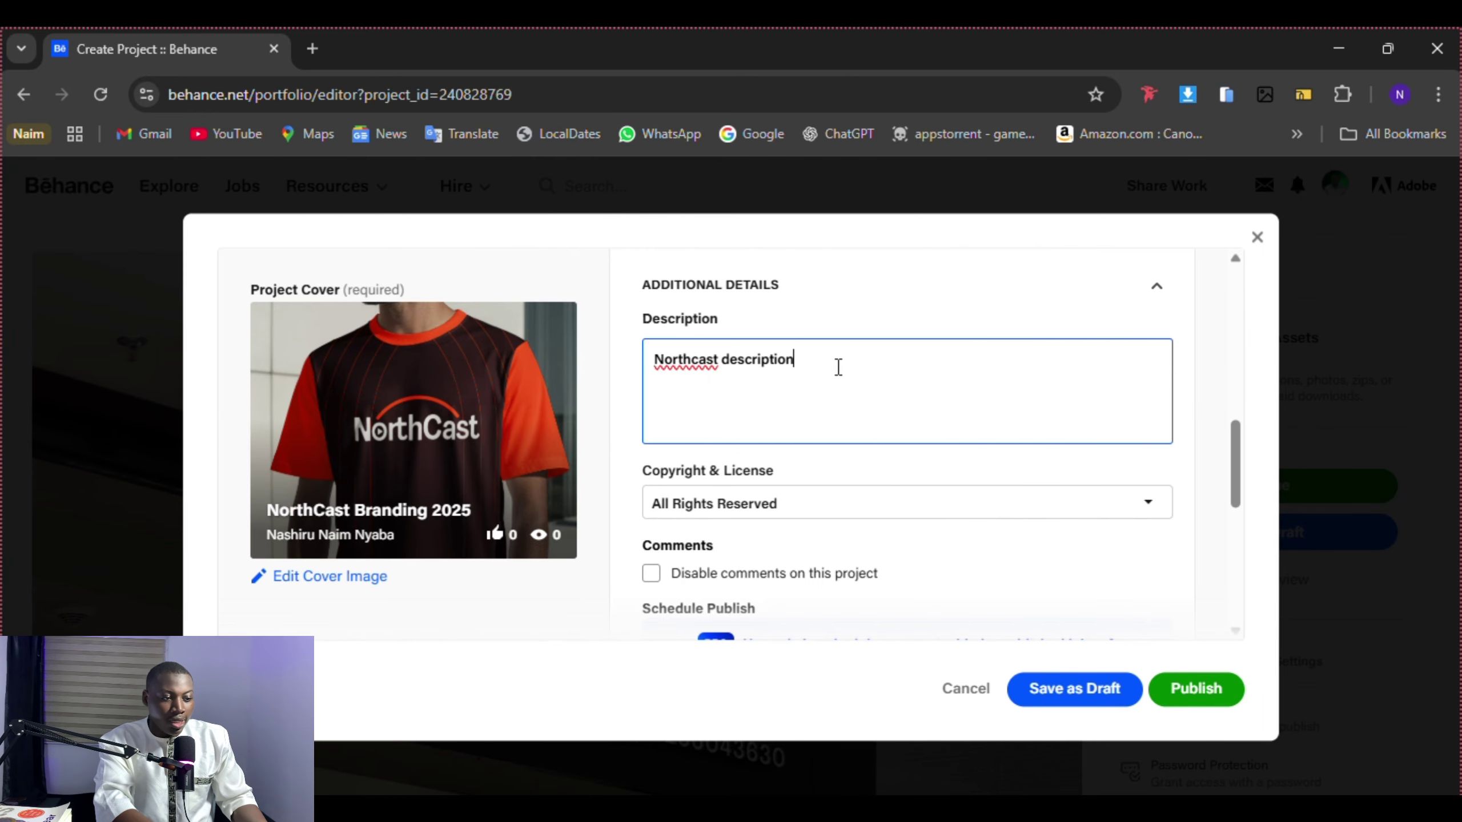
- Examine the project's copyright license options and its comments setting
scroll(845, 395, down, 3)
click(765, 333)
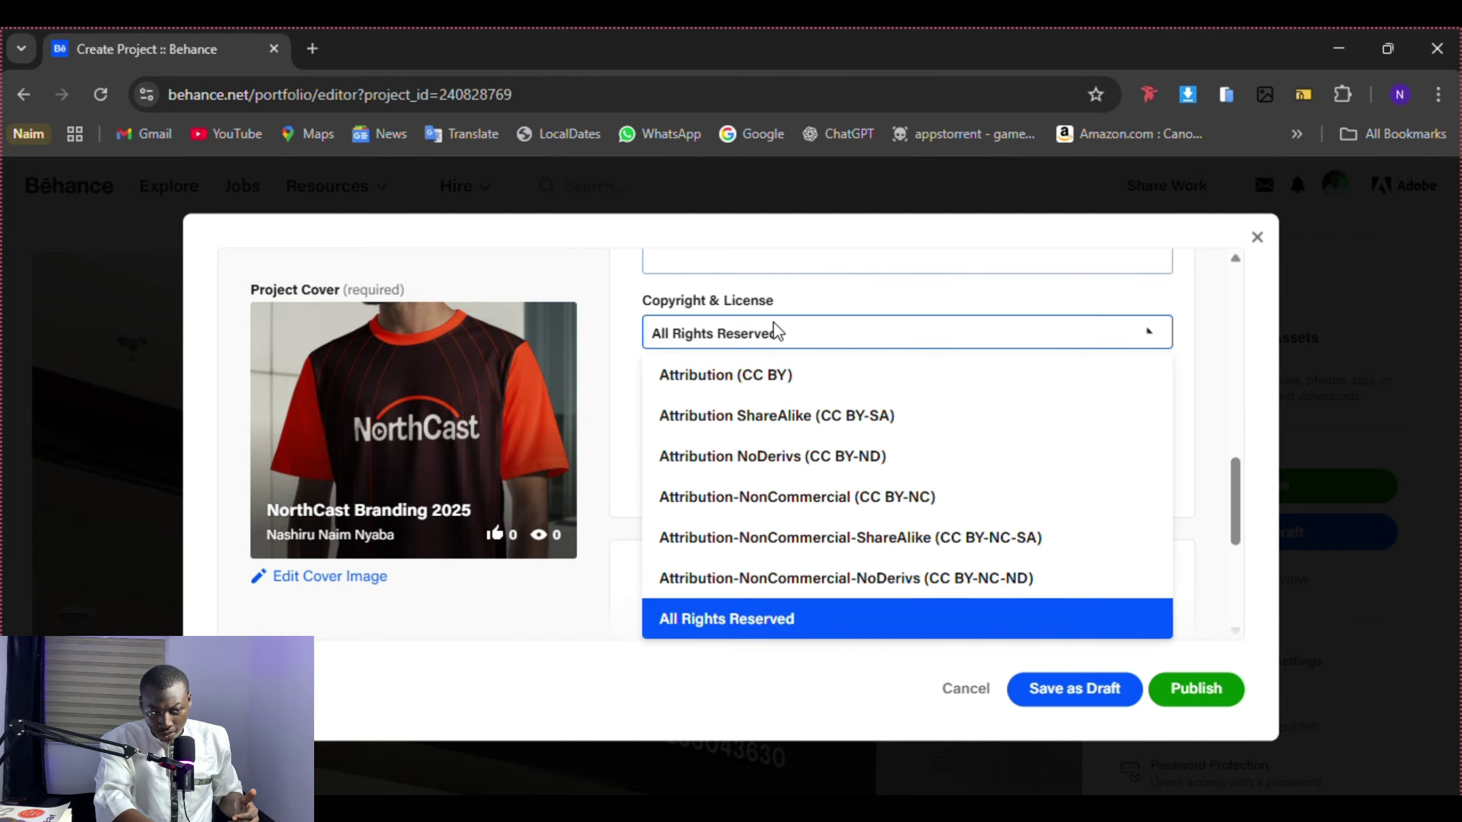
click(874, 287)
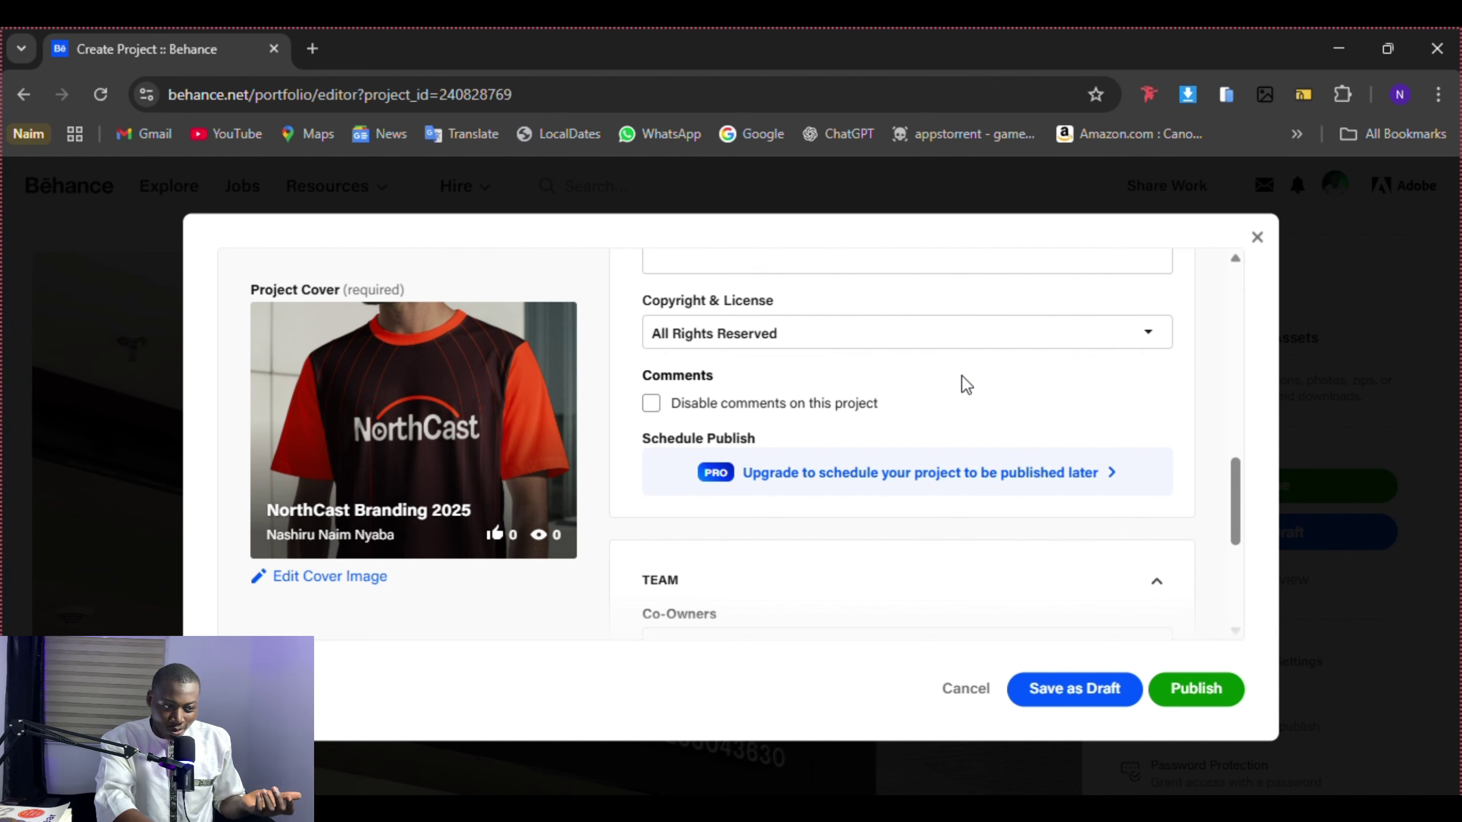
scroll(962, 382, down, 3)
scroll(643, 303, up, 3)
click(651, 403)
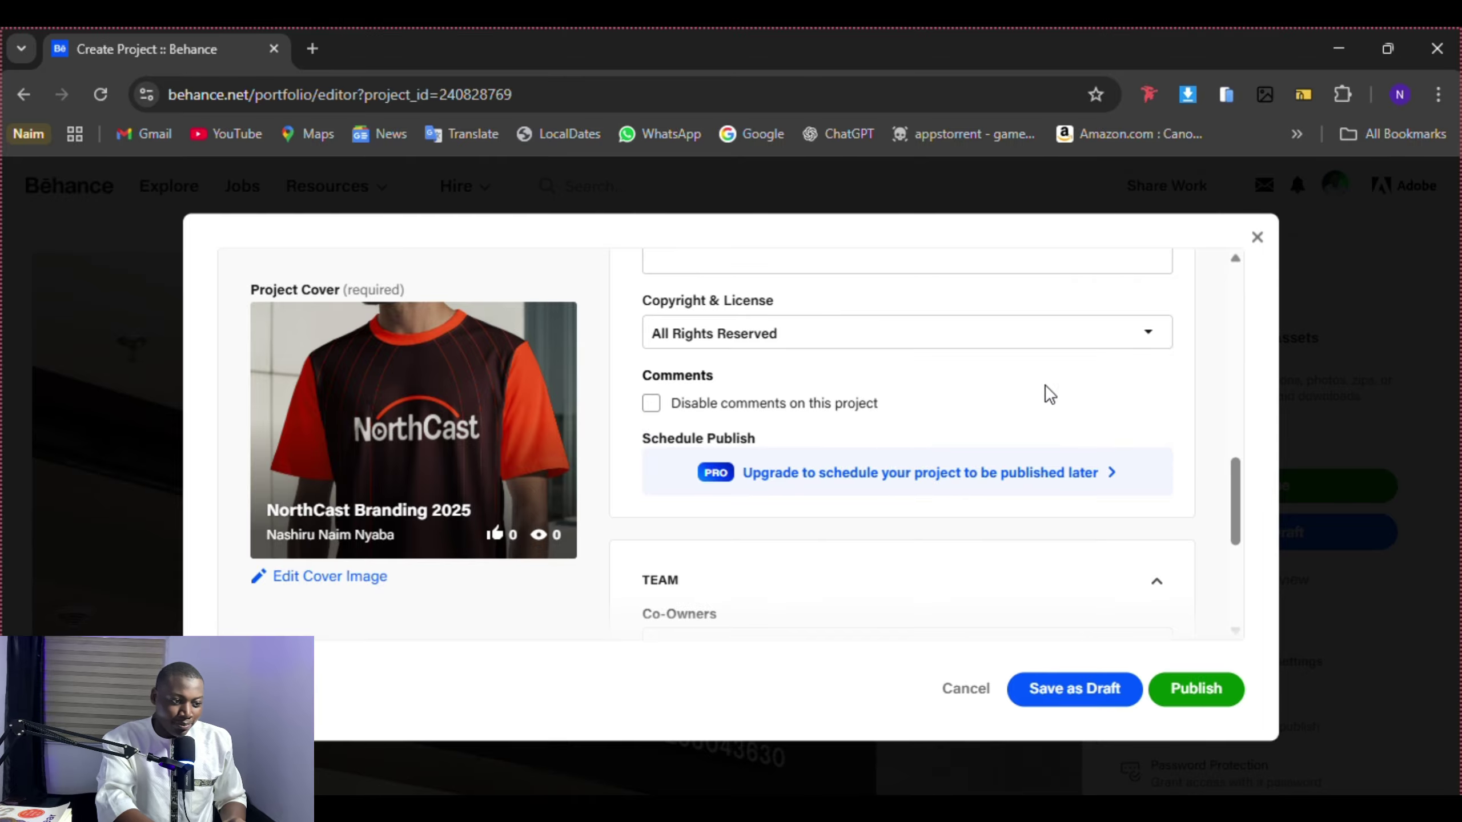
- Look over the team details for co-owners, companies, credits and teams
scroll(1044, 395, down, 2)
scroll(907, 408, down, 2)
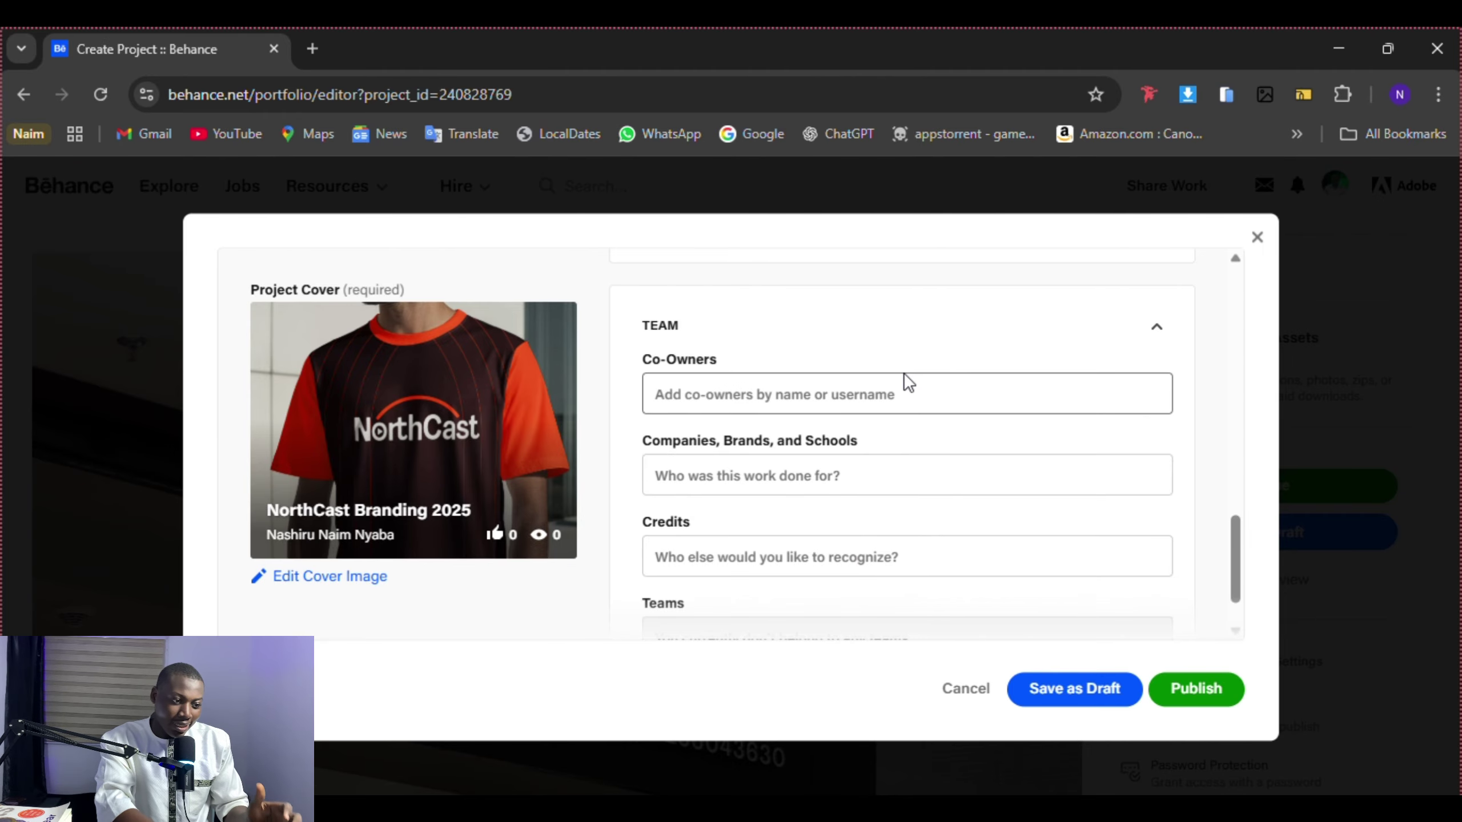
click(876, 399)
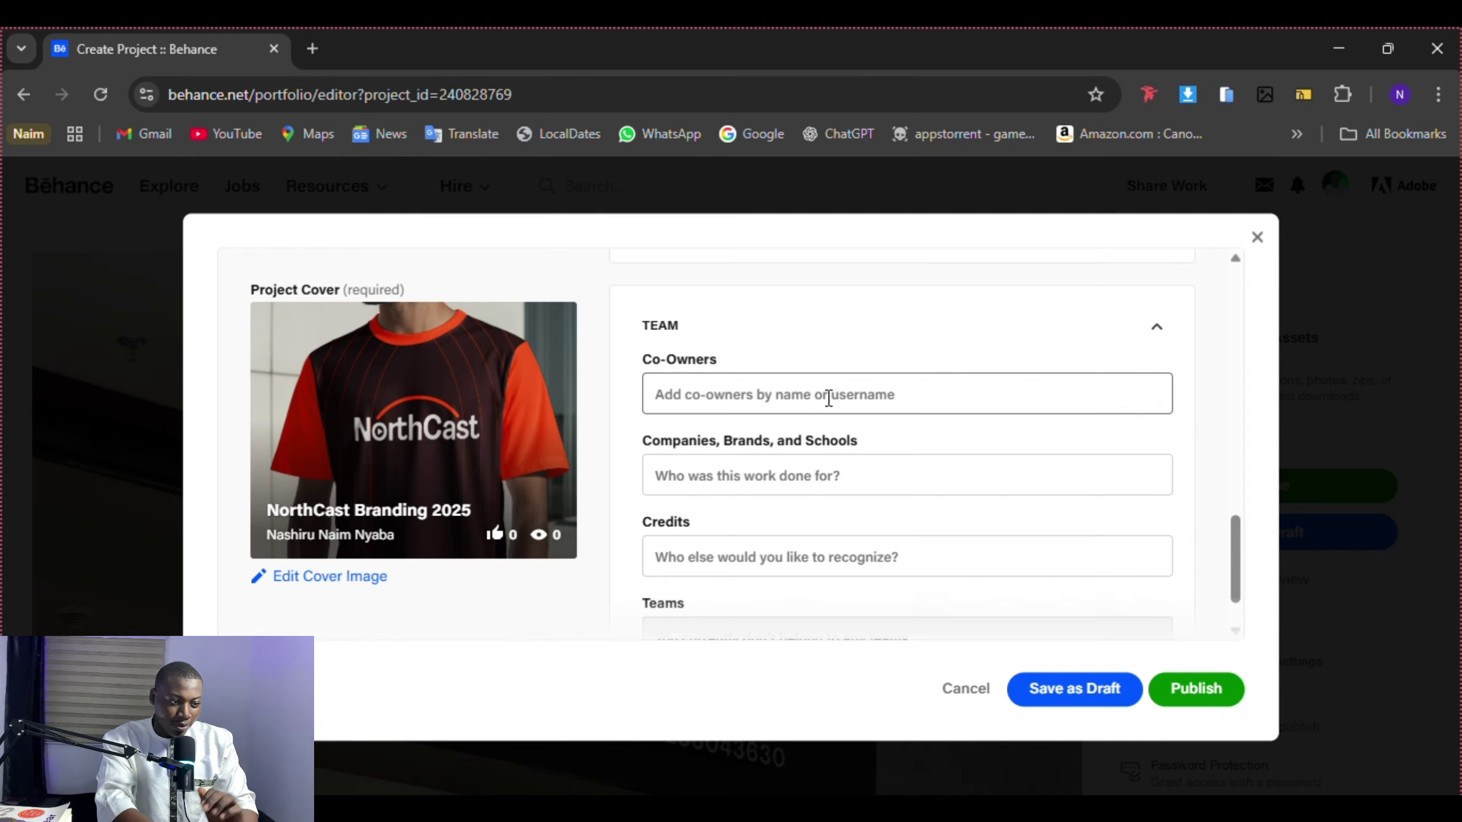
scroll(722, 439, down, 1)
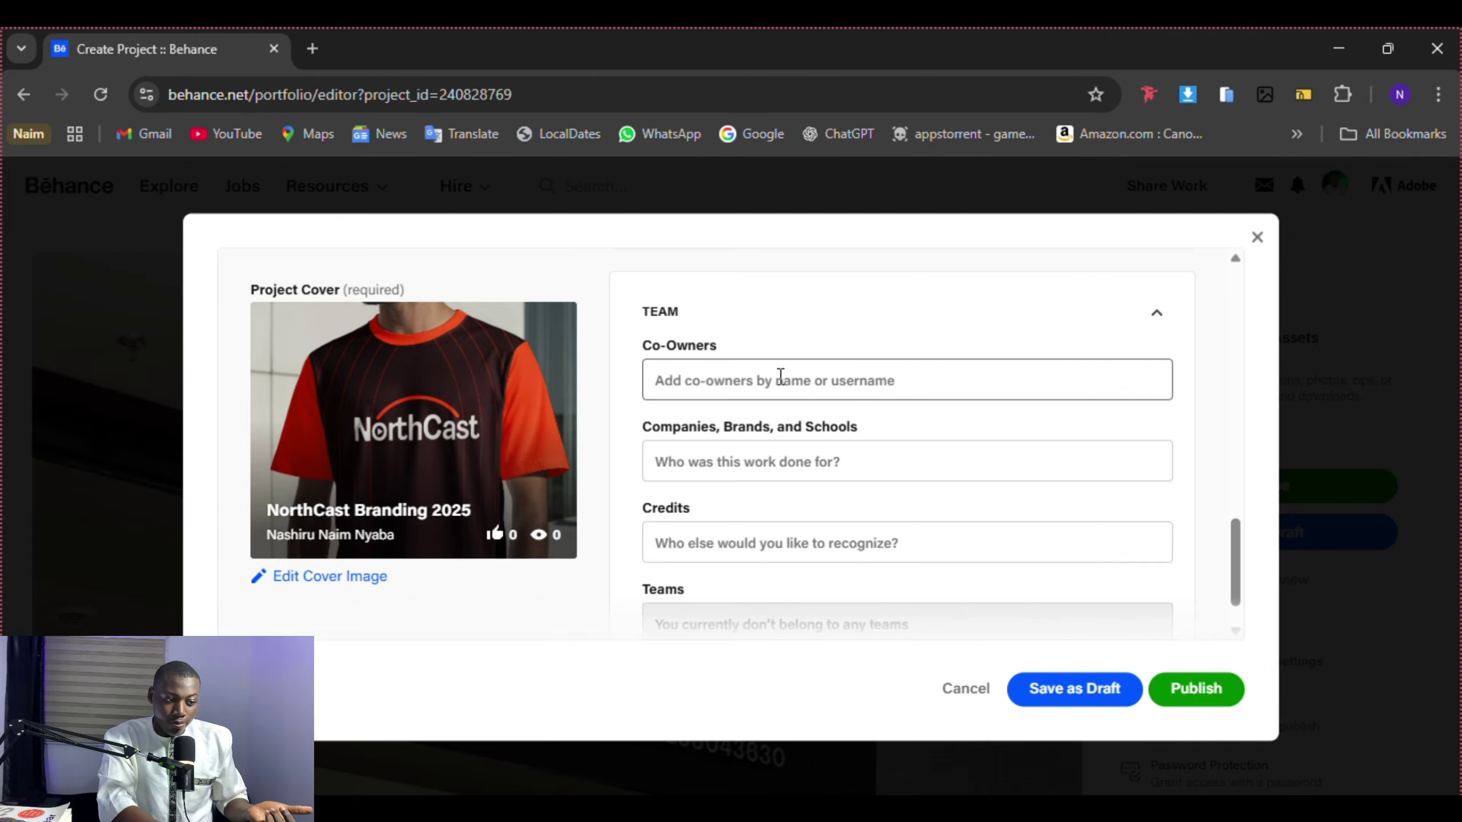
scroll(779, 376, down, 1)
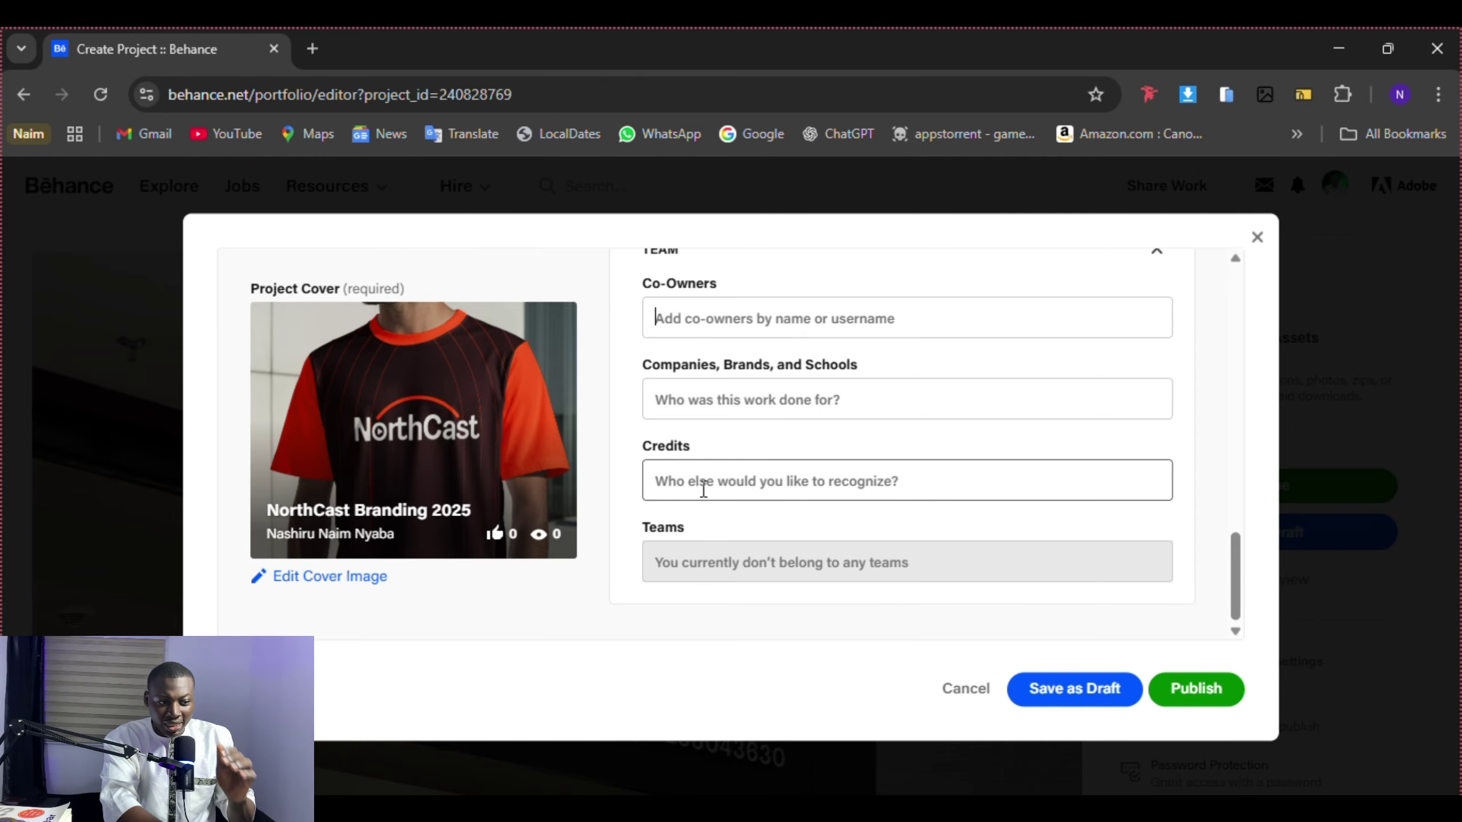
- Check the project information once more, publish the project and dismiss the sharing and boosting prompt
scroll(703, 490, up, 10)
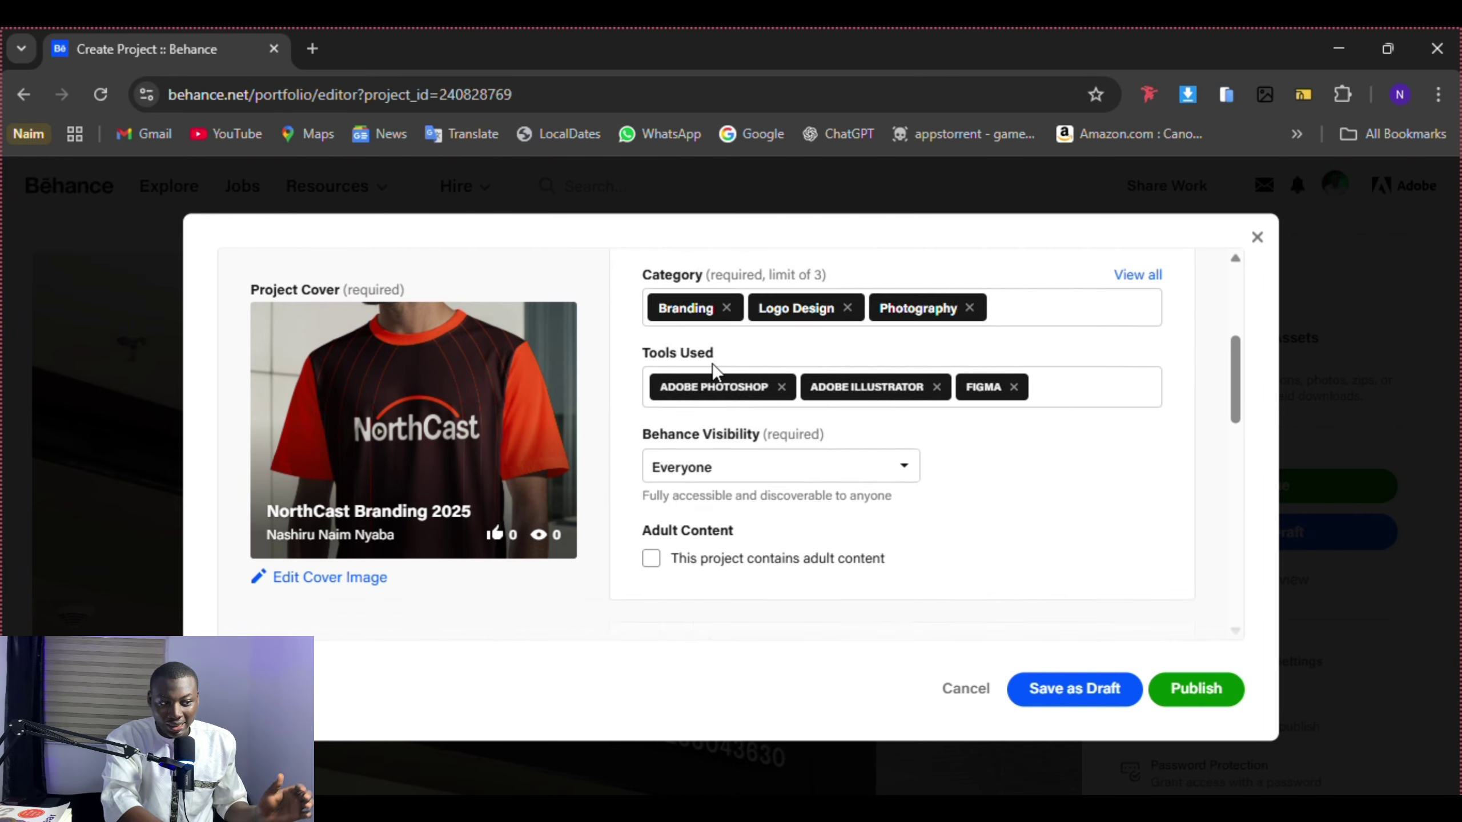
scroll(713, 369, up, 5)
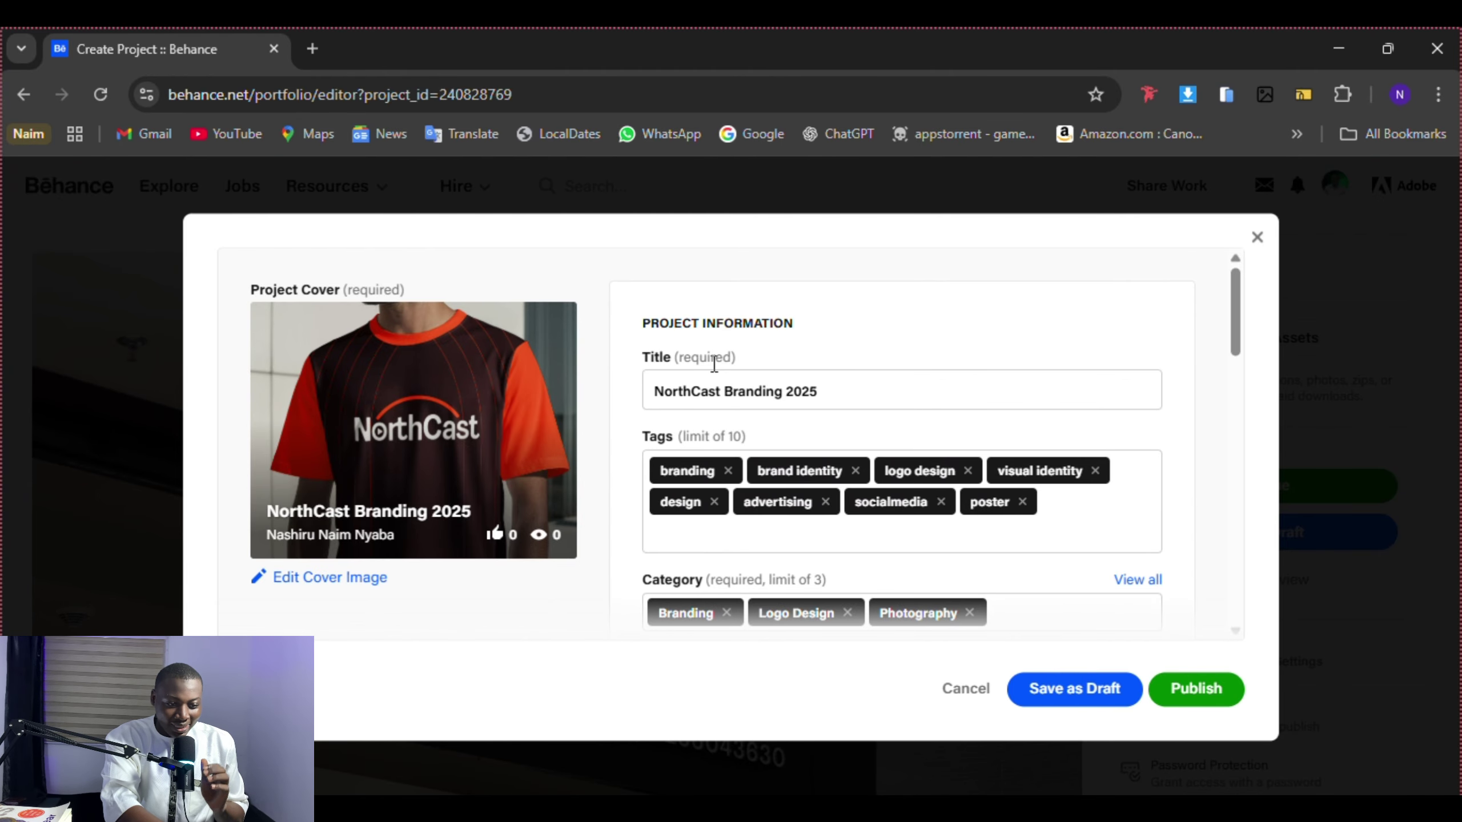
click(1201, 698)
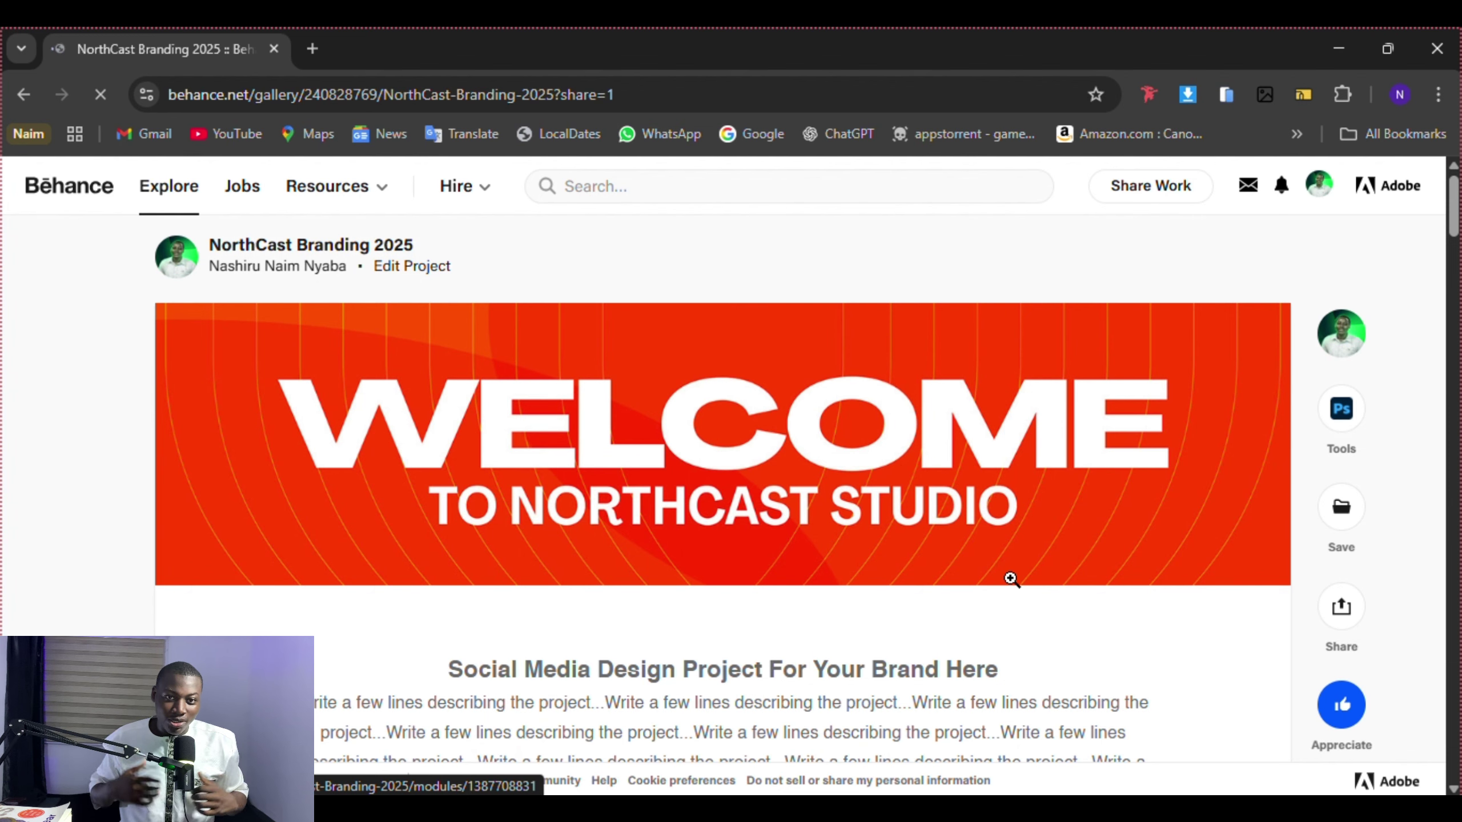
mouse_move(1012, 579)
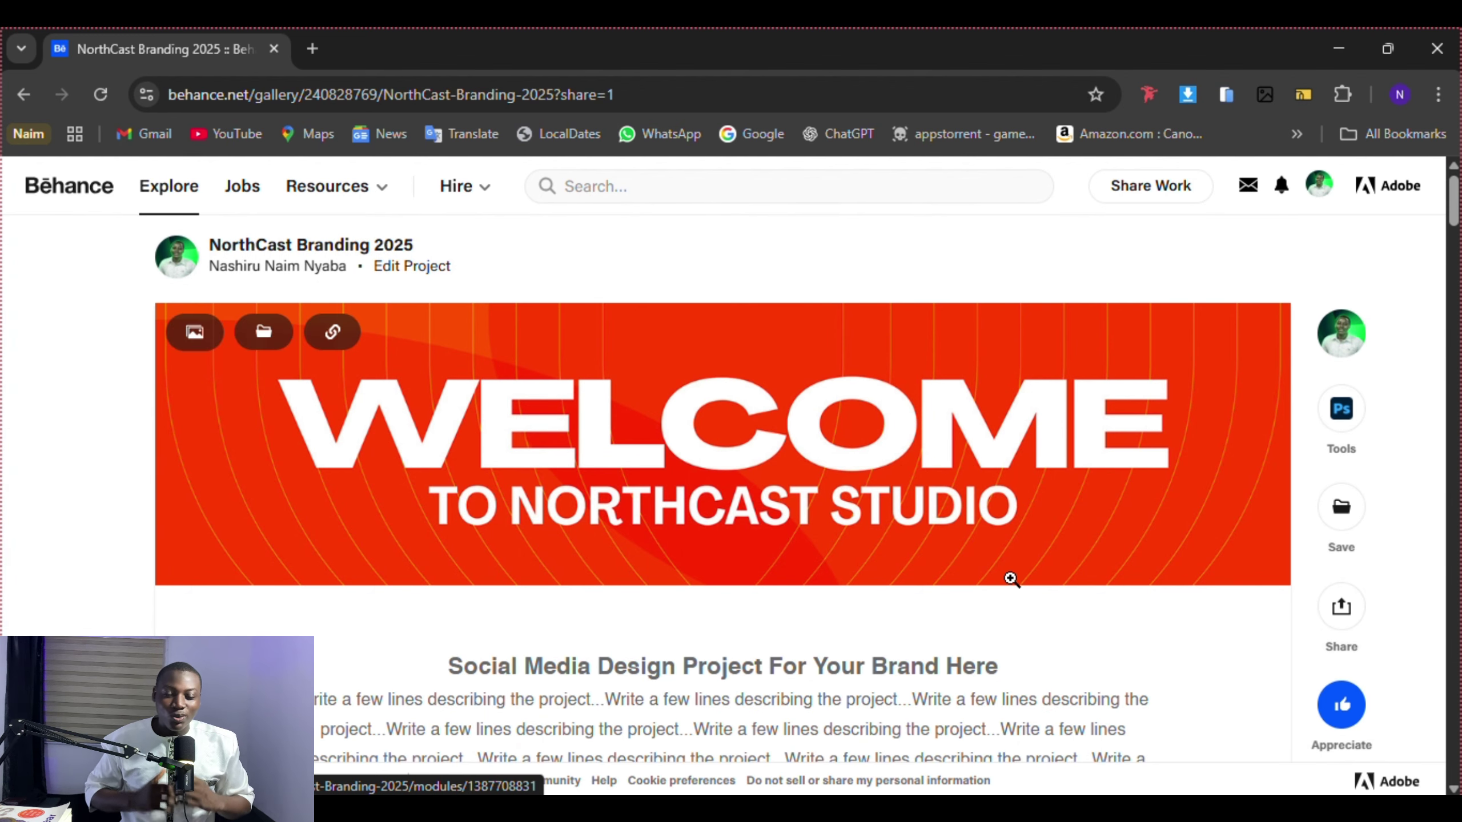
scroll(1013, 588, down, 3)
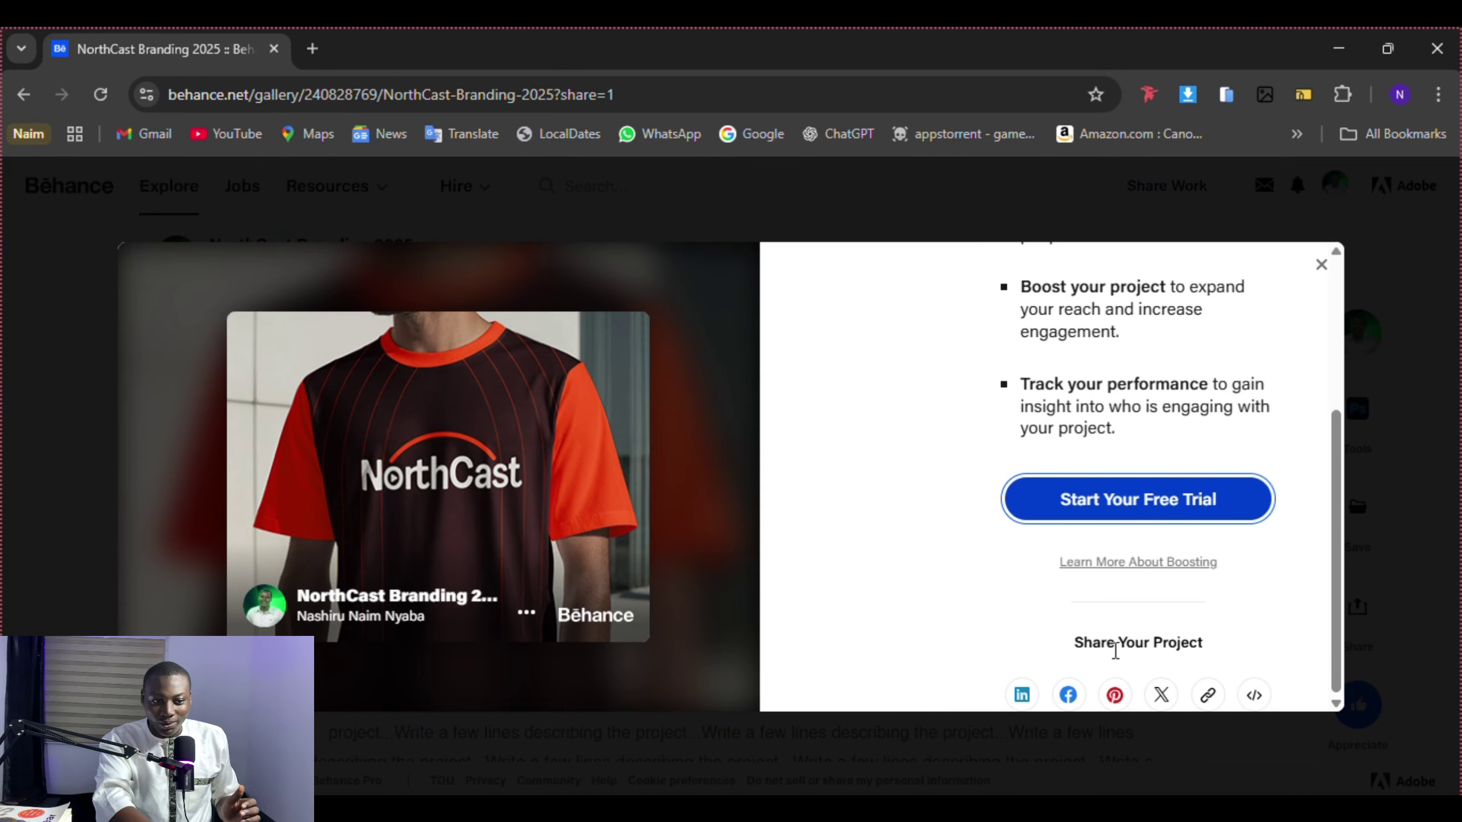
click(1319, 266)
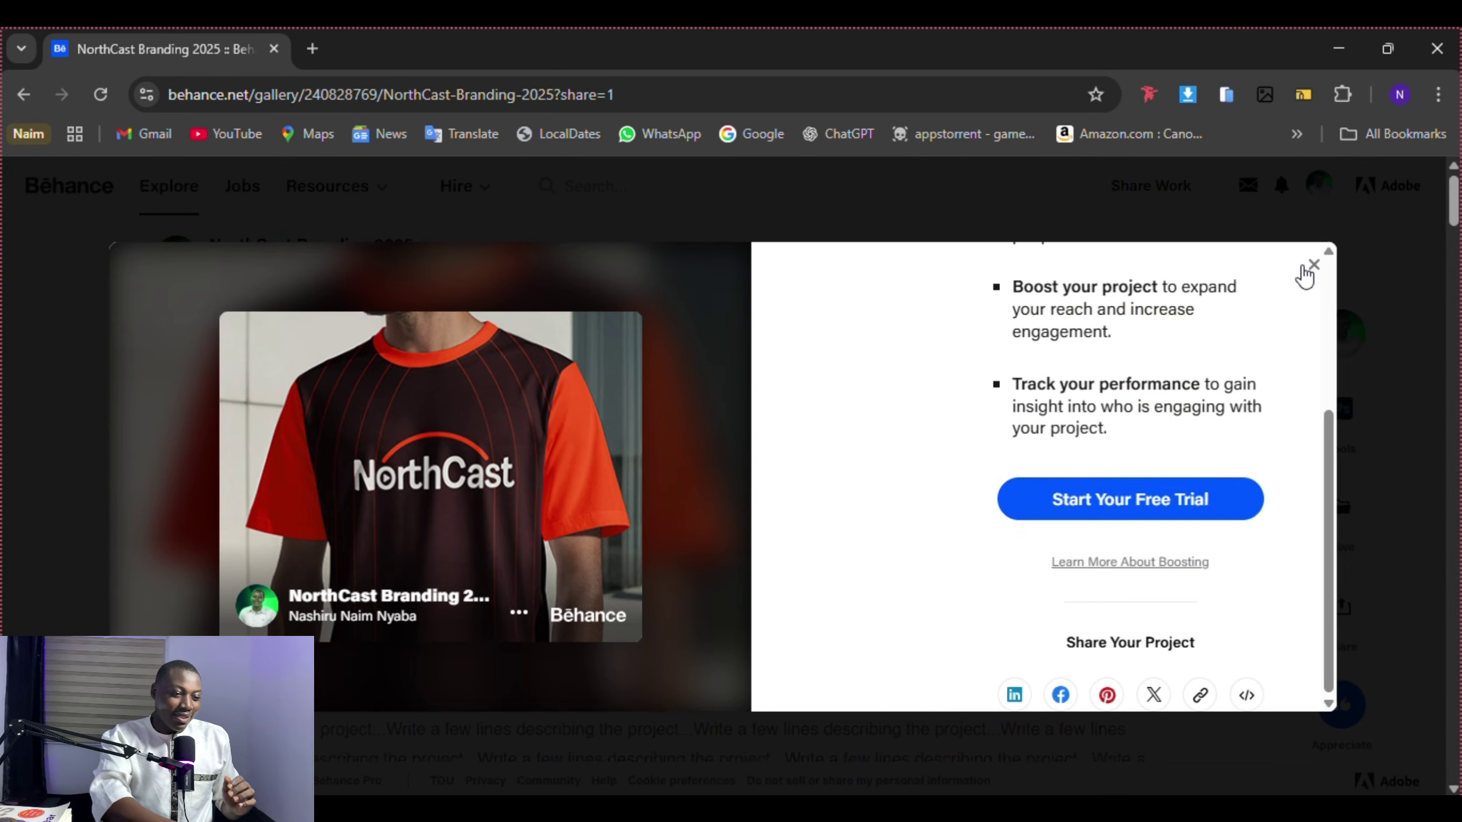
- Go from the published project to the owner's profile and find the project in its Projects section
scroll(797, 396, down, 5)
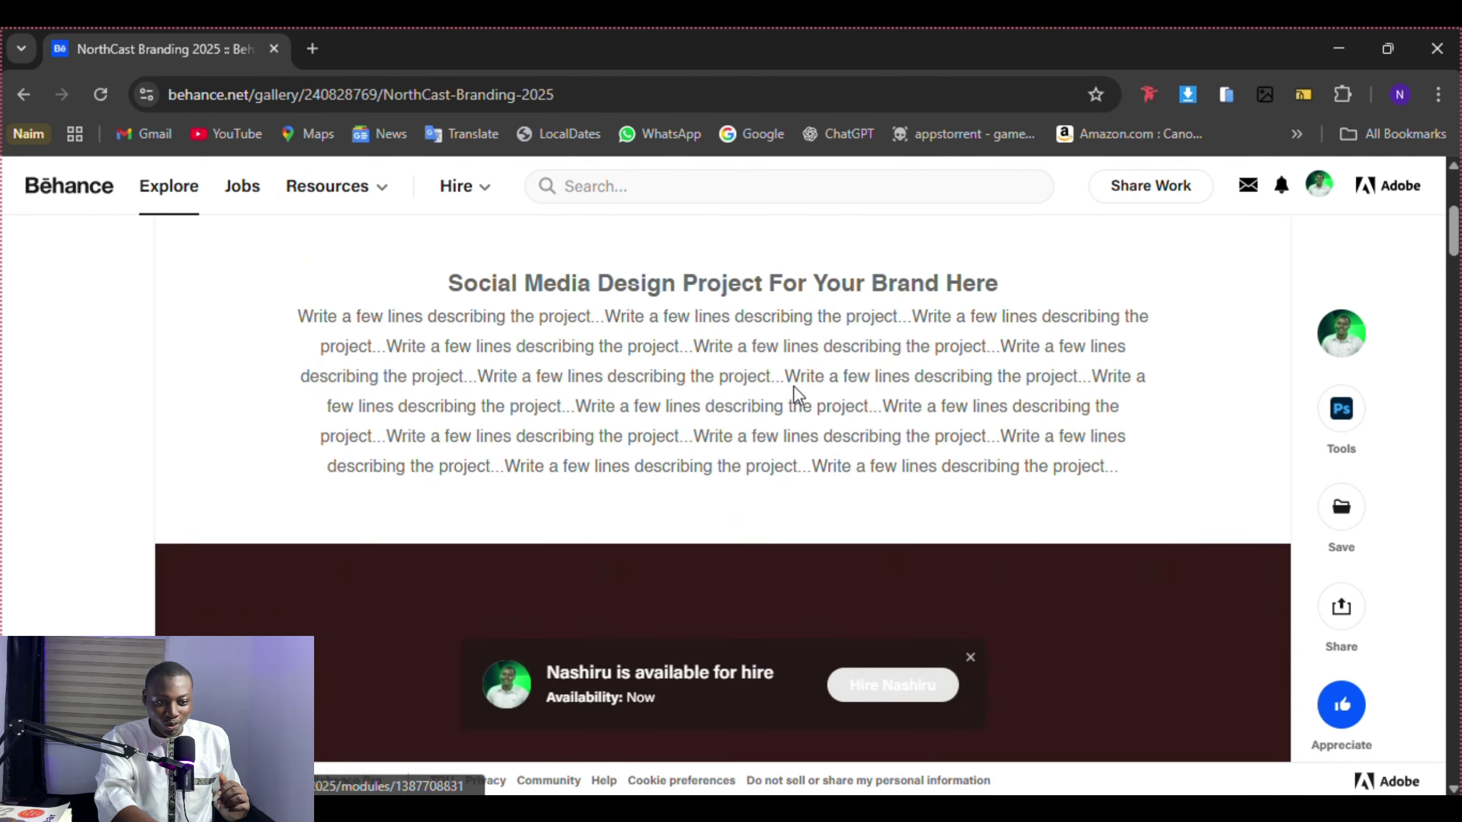
scroll(794, 389, up, 5)
click(1341, 331)
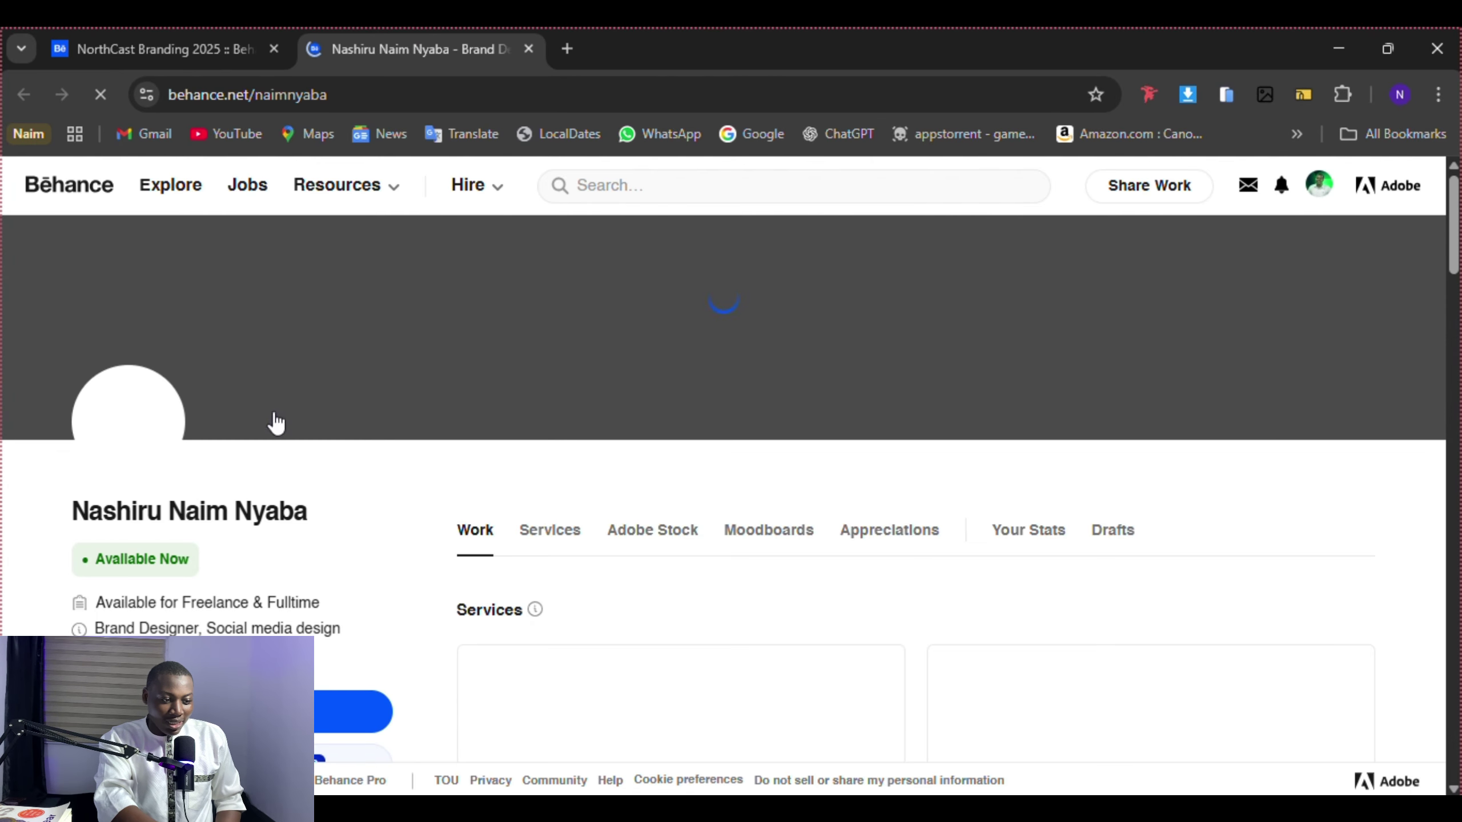
scroll(774, 460, down, 5)
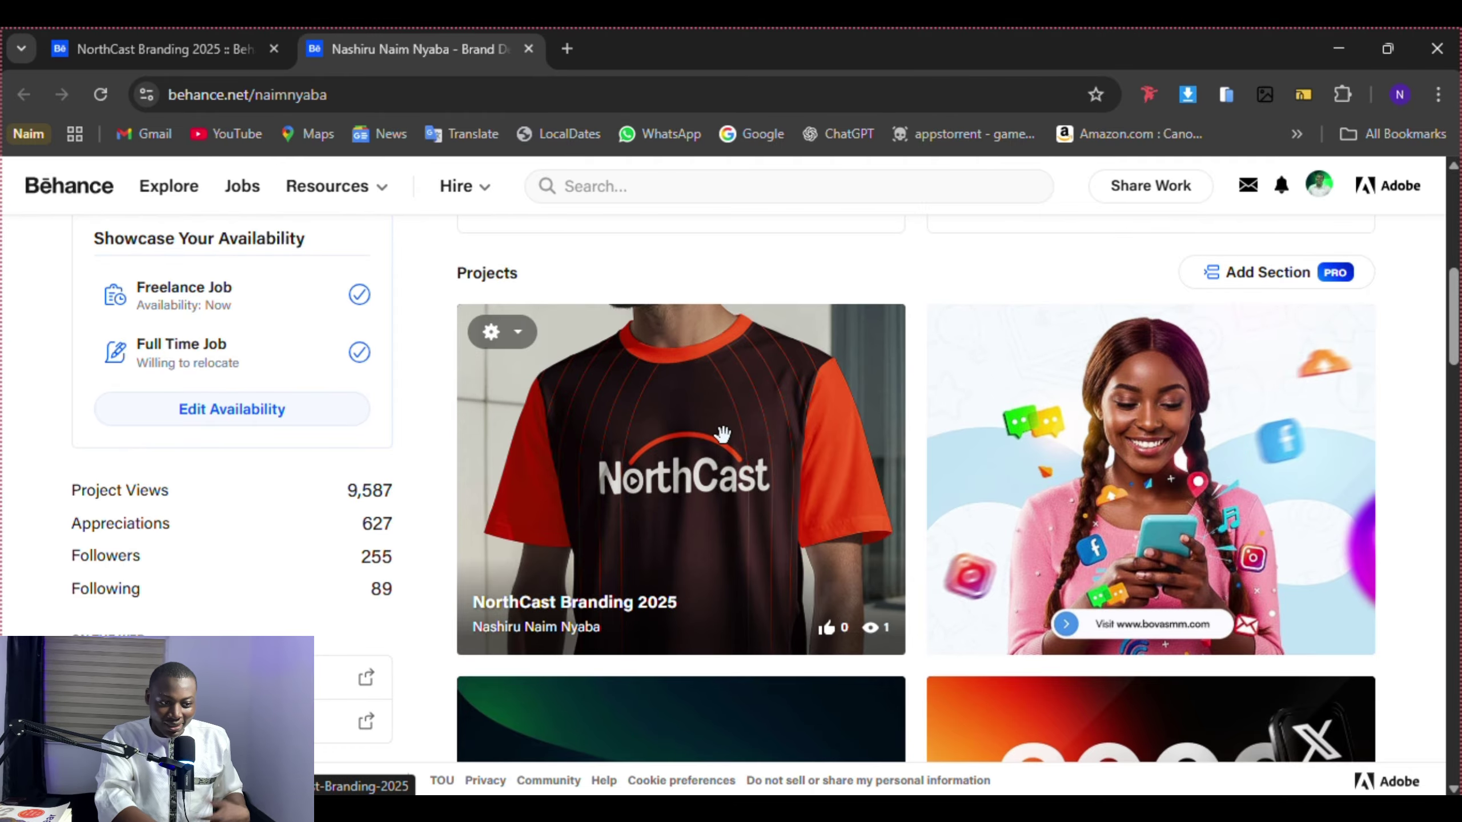
- Open the NorthCast Branding 2025 project from the profile and look through its published images
click(635, 485)
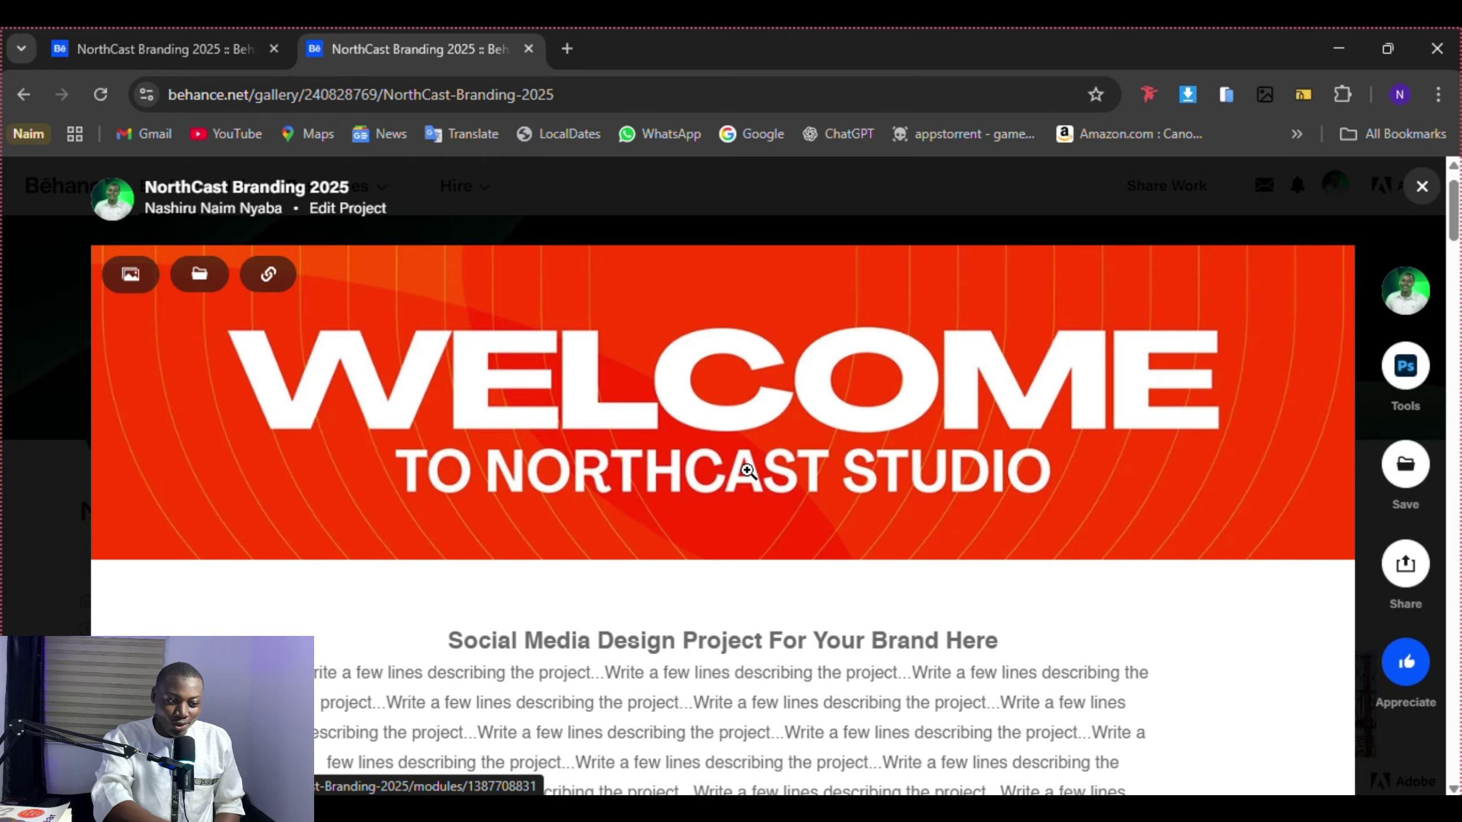
scroll(747, 471, down, 15)
scroll(746, 471, down, 15)
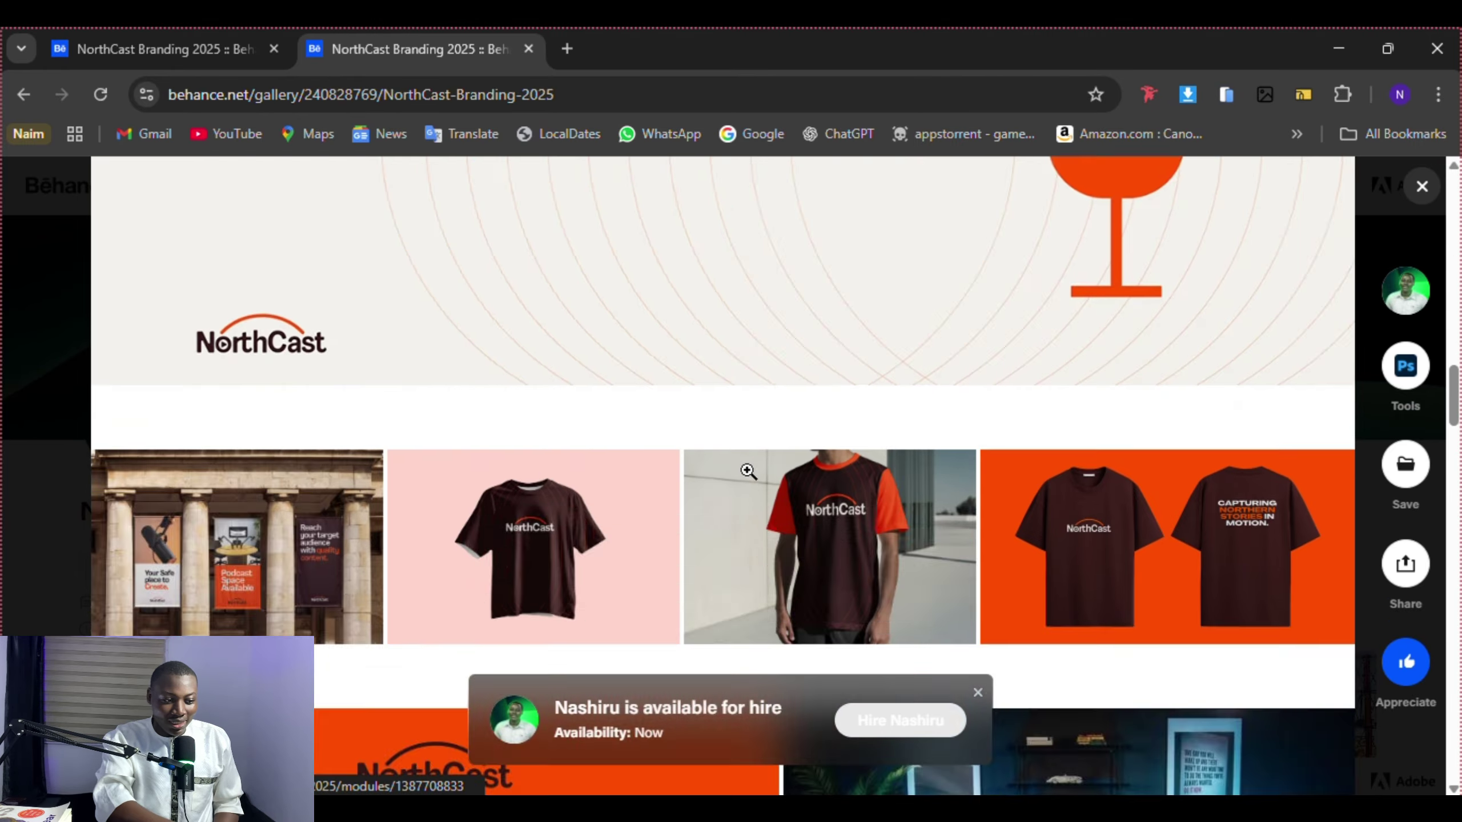
scroll(746, 471, down, 10)
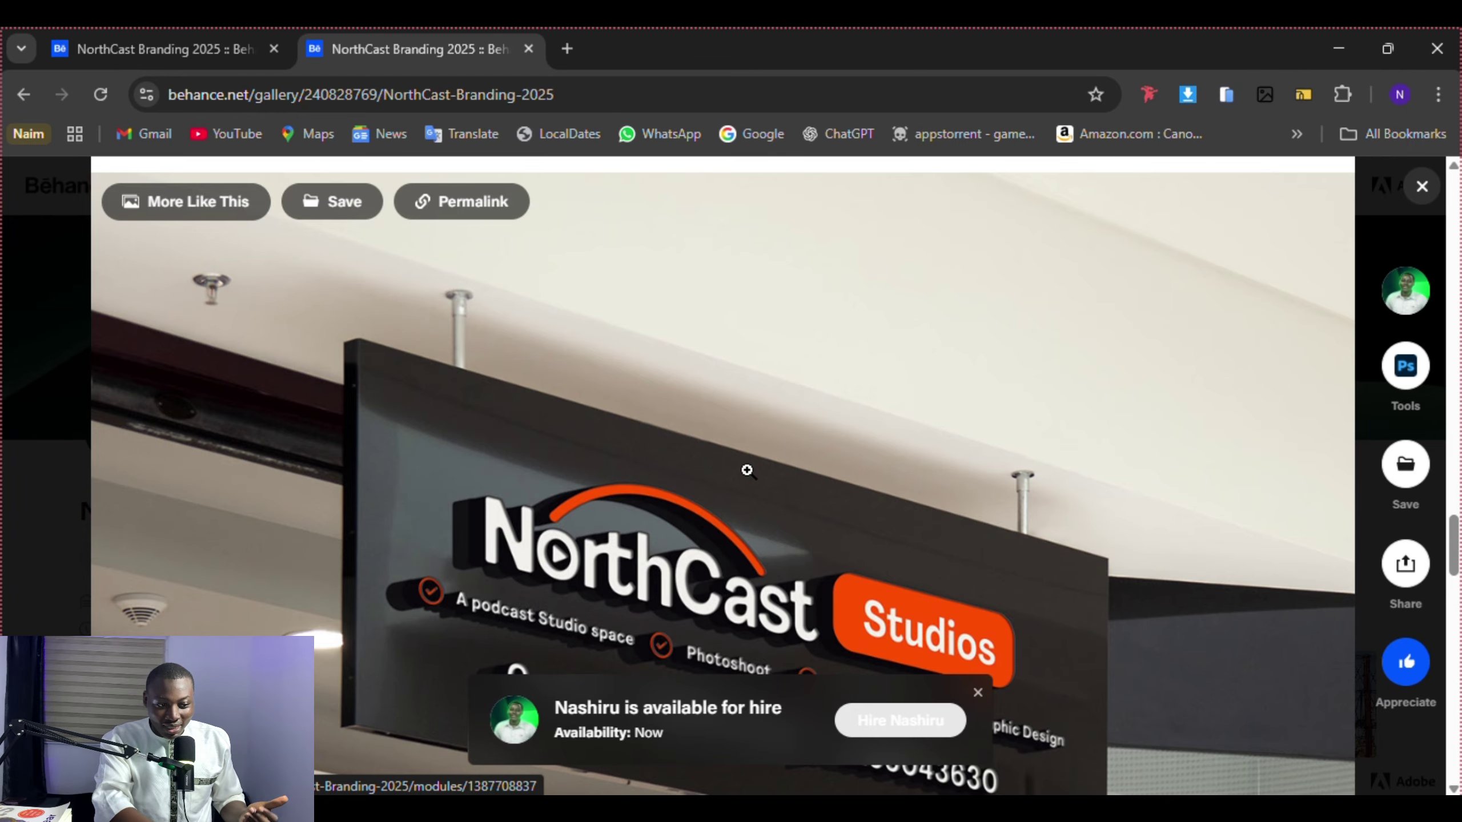
- Look through the rest of the published NorthCast Branding 2025 project and close it to return to the profile
scroll(832, 489, down, 10)
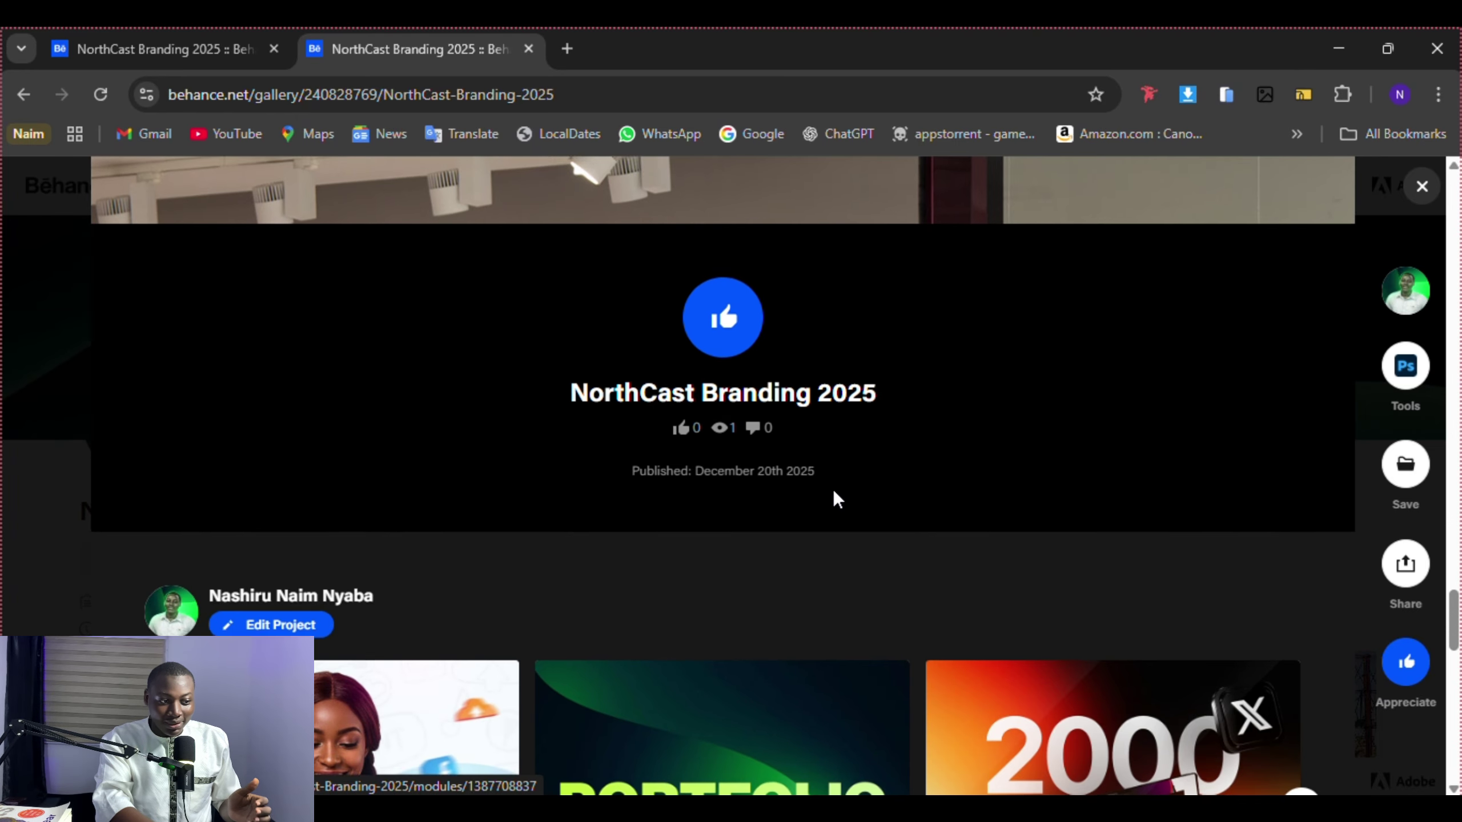
scroll(953, 333, up, 15)
scroll(949, 327, up, 12)
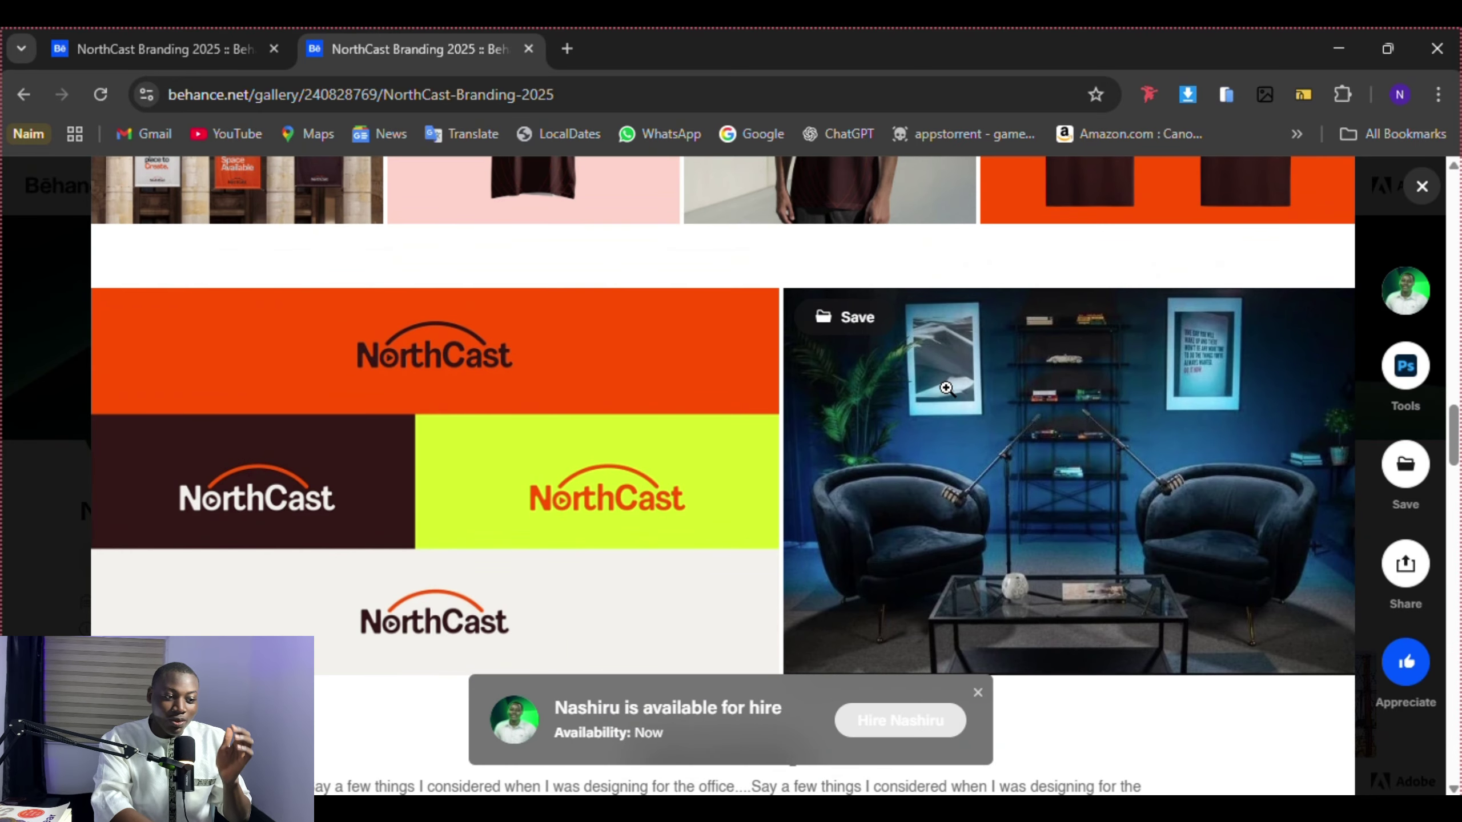
scroll(945, 389, up, 8)
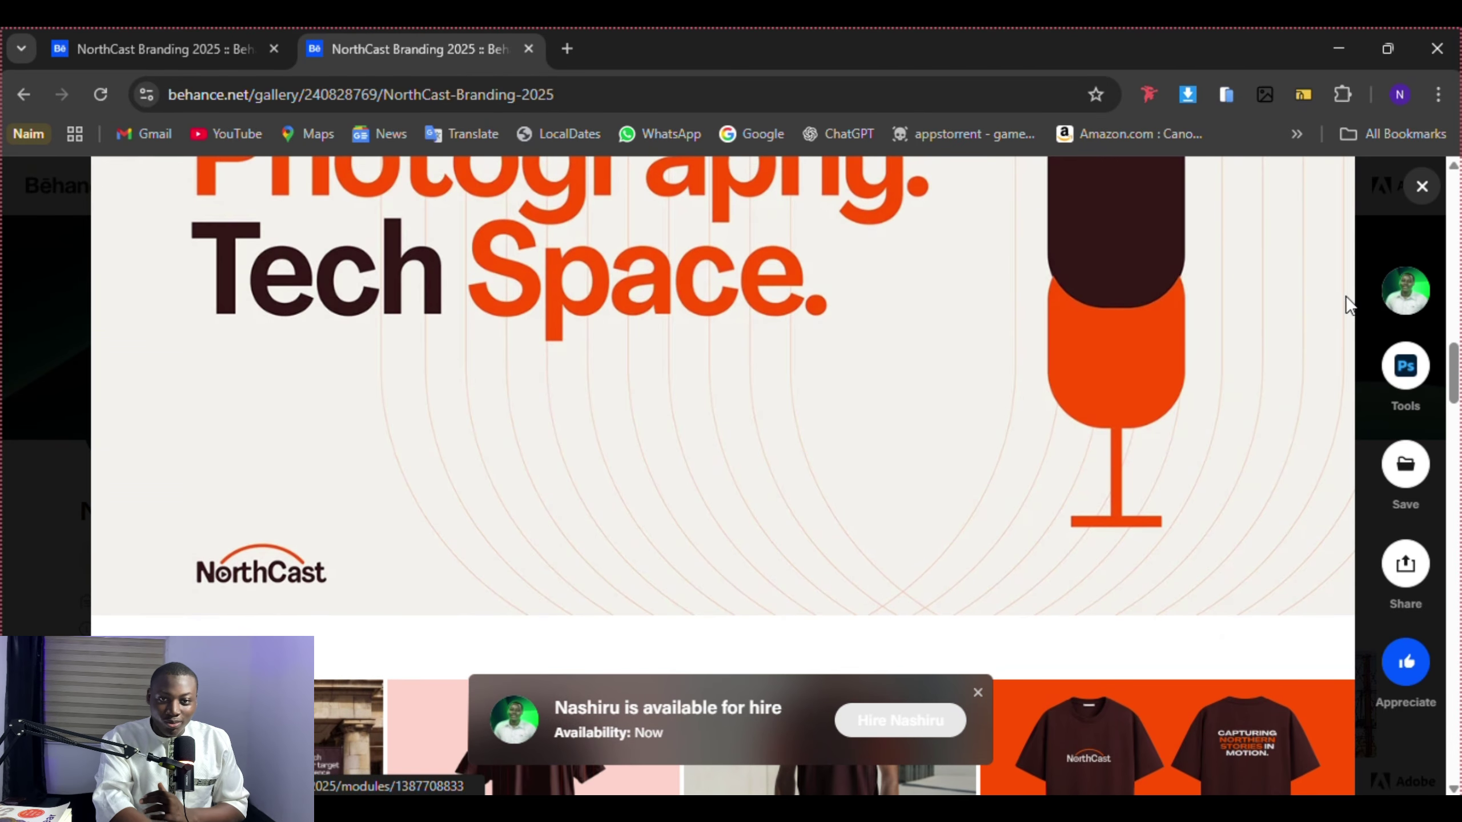
click(1418, 190)
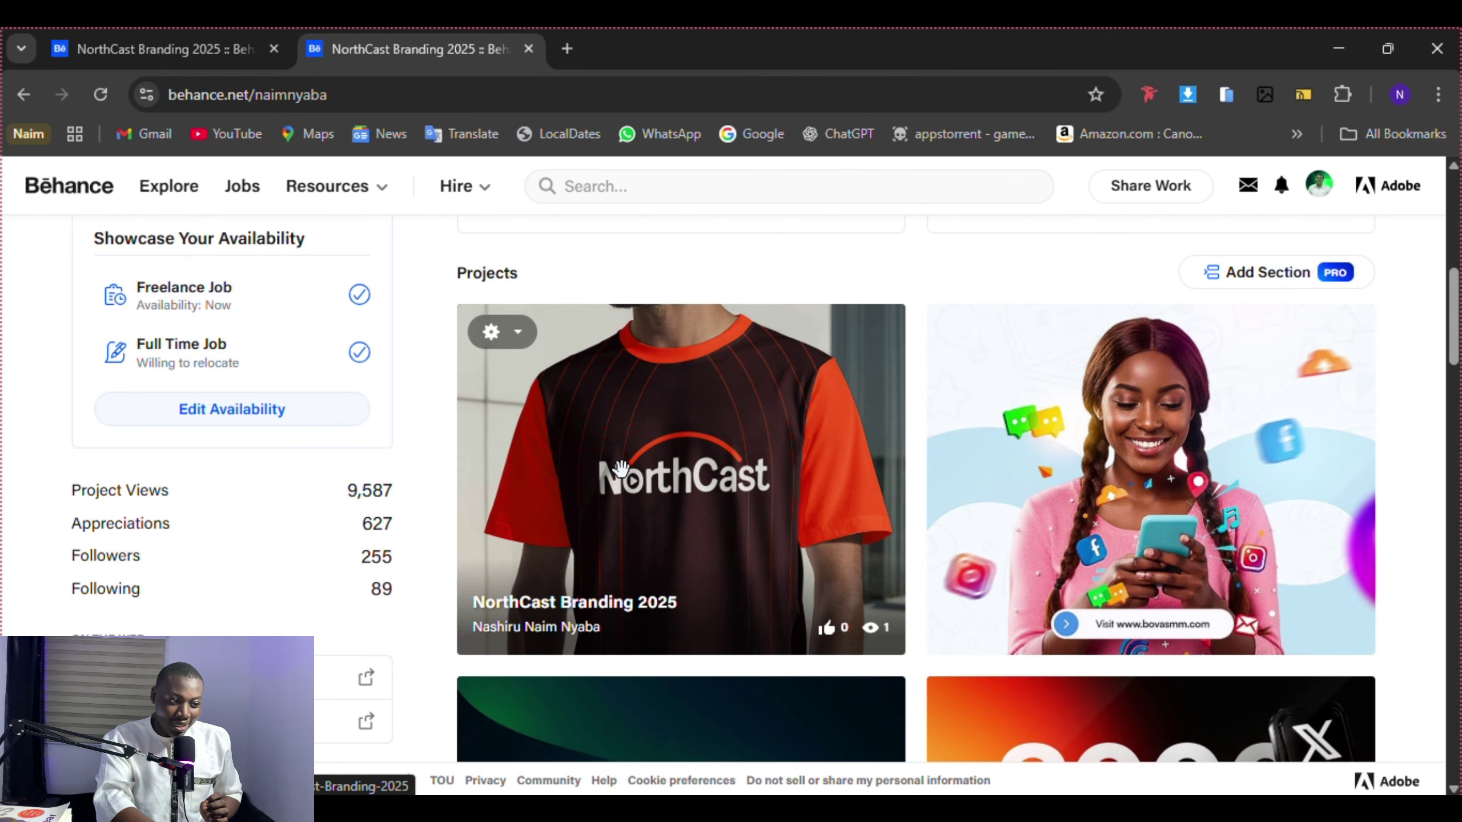
- Open the NorthCast Branding 2025 project for editing from the profile and look over its content layout
click(509, 345)
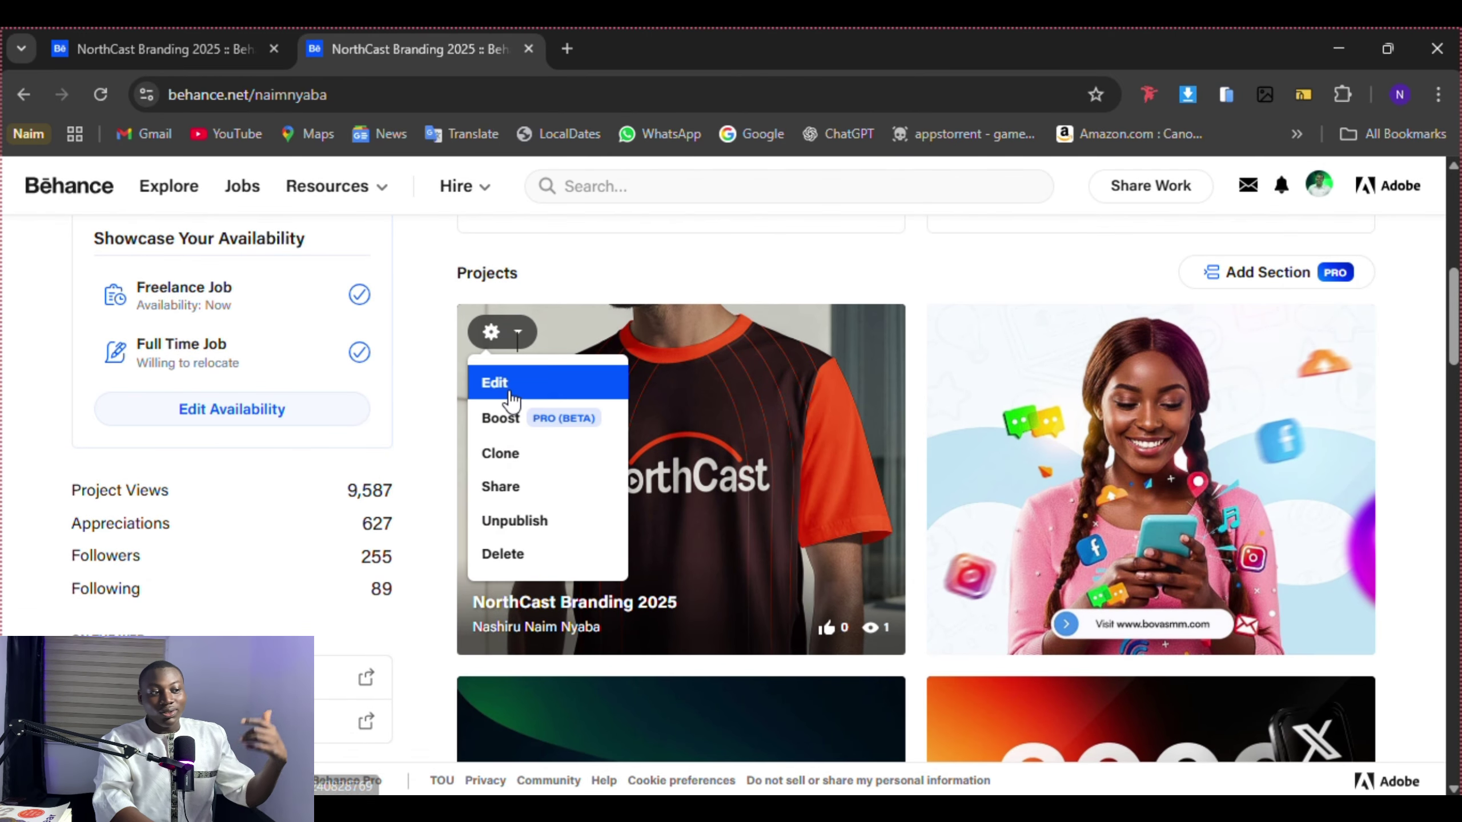
click(527, 381)
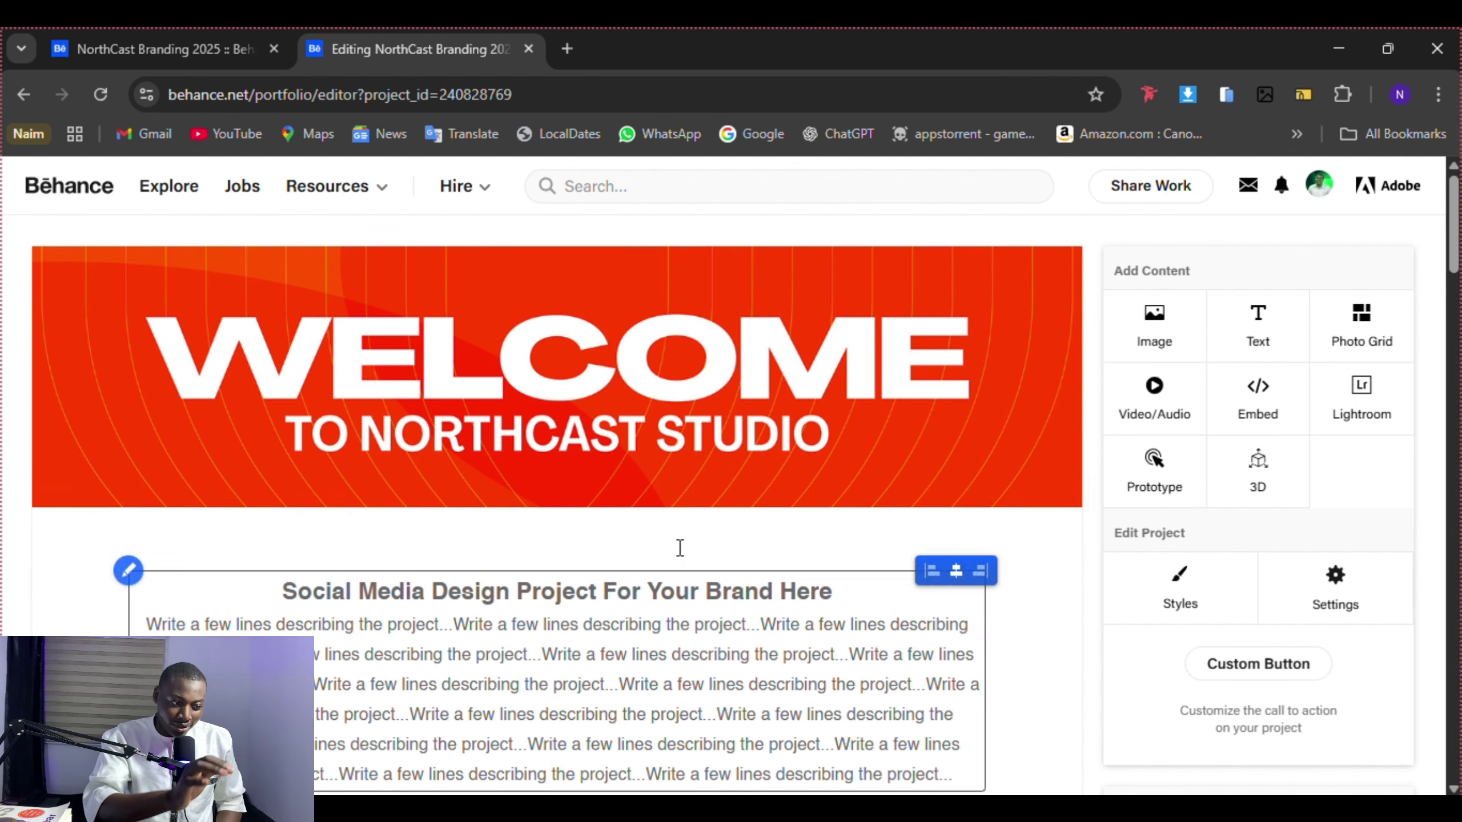
scroll(861, 472, down, 3)
scroll(861, 473, down, 3)
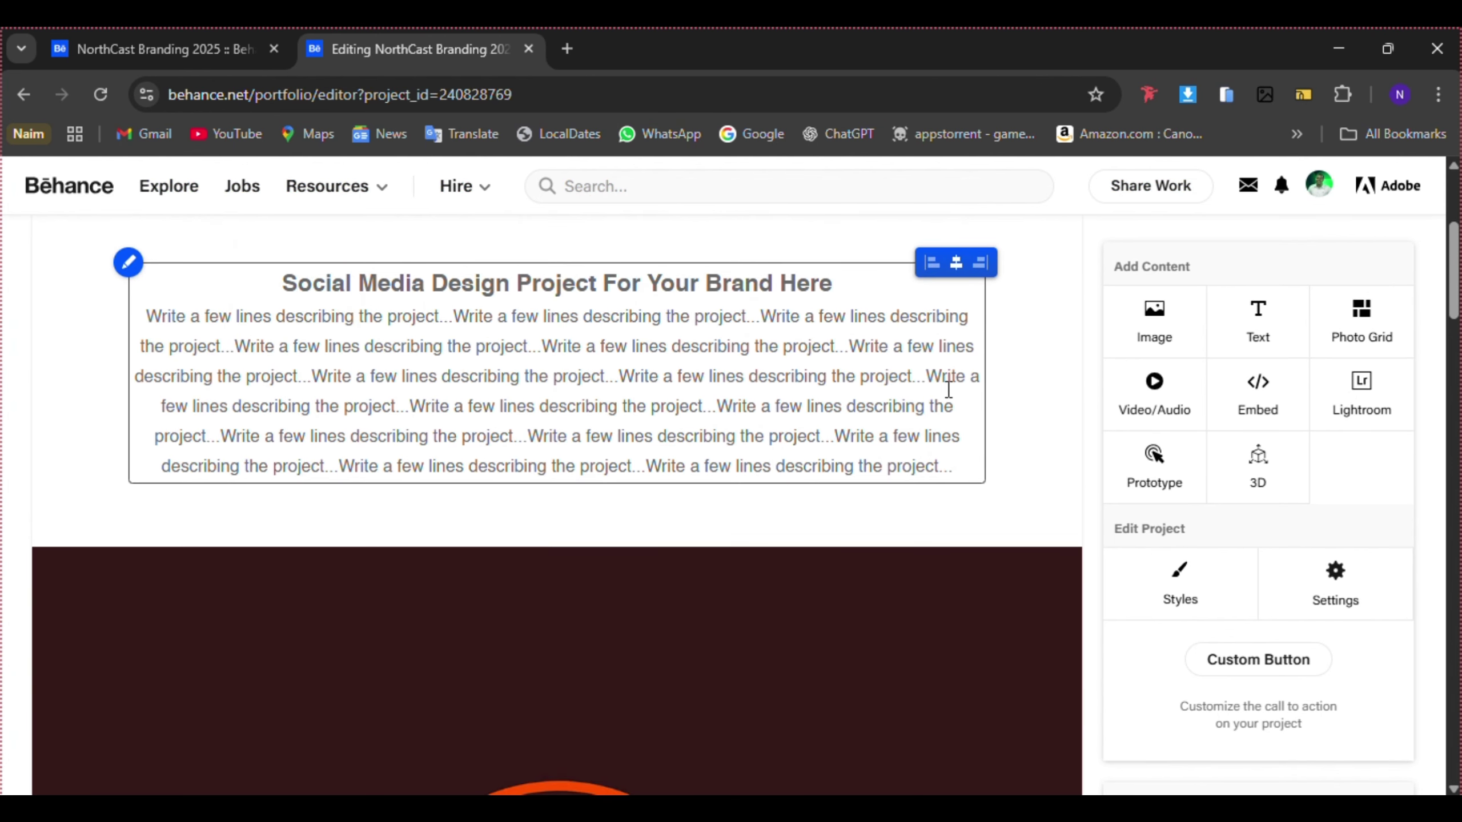
mouse_move(556, 503)
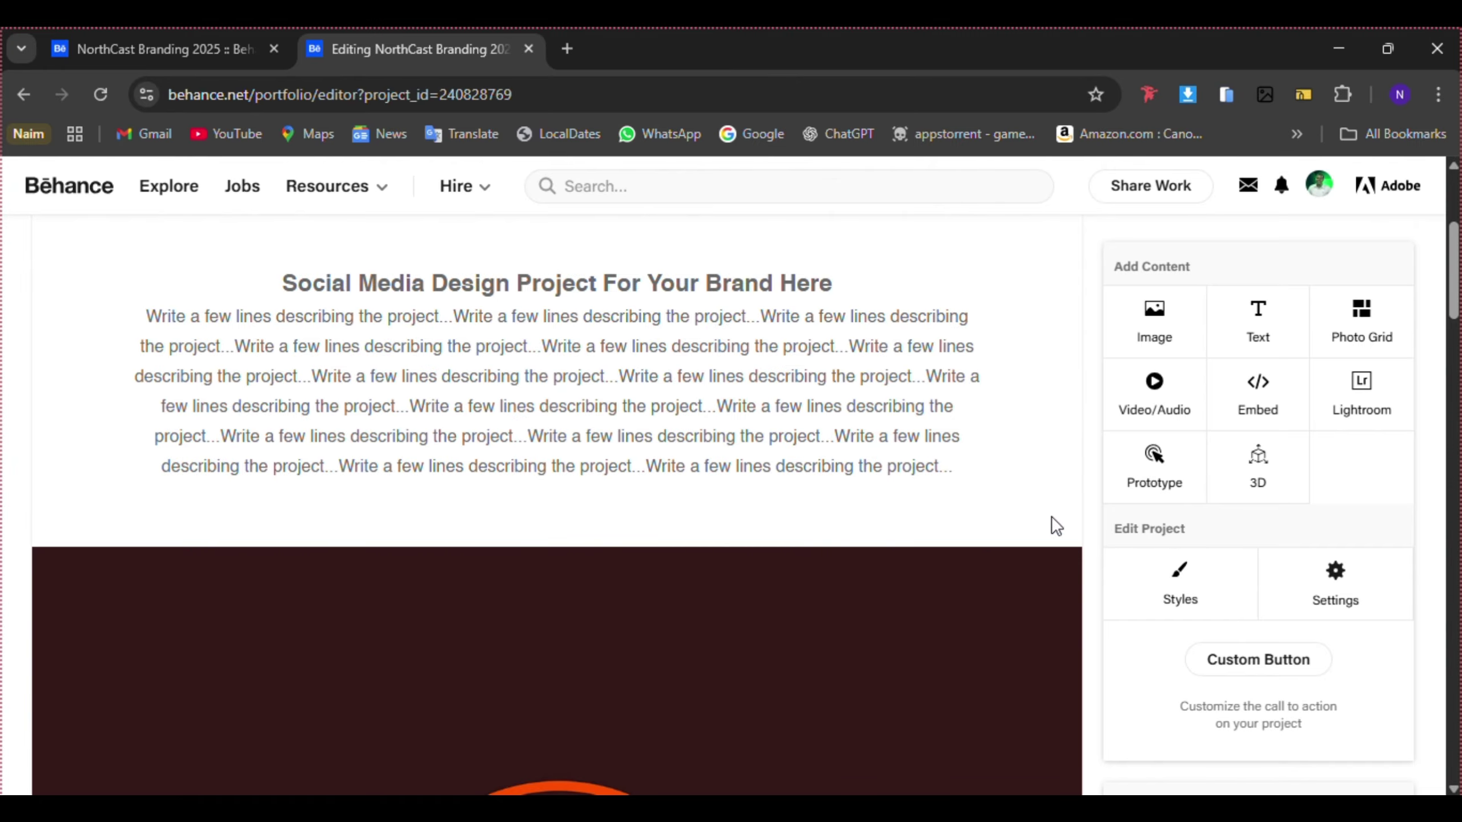
scroll(965, 595, down, 15)
scroll(964, 592, up, 2)
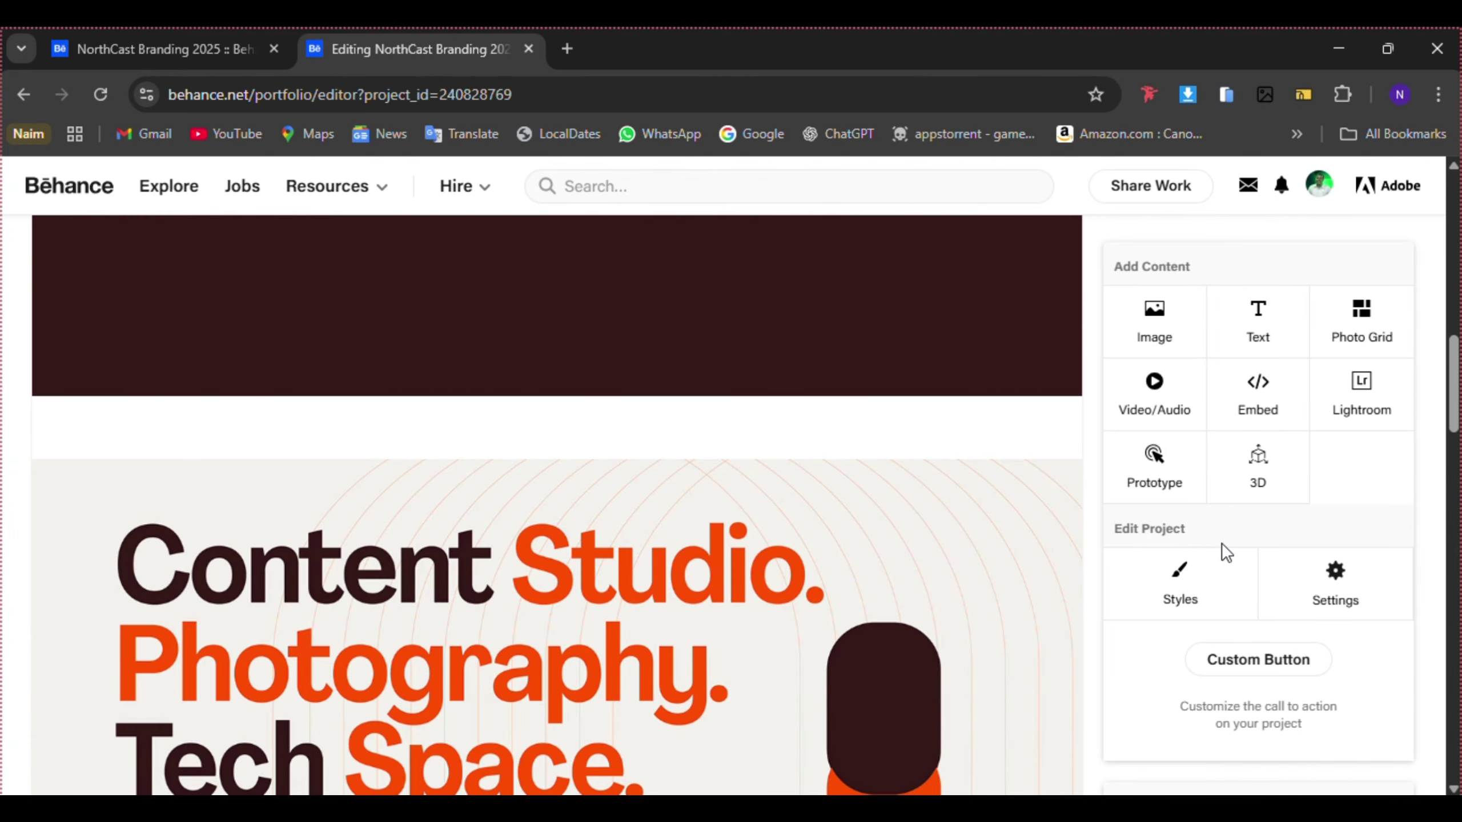
- Set the project's content spacing to 3 px, save the style and check the gaps between the content blocks
click(1199, 570)
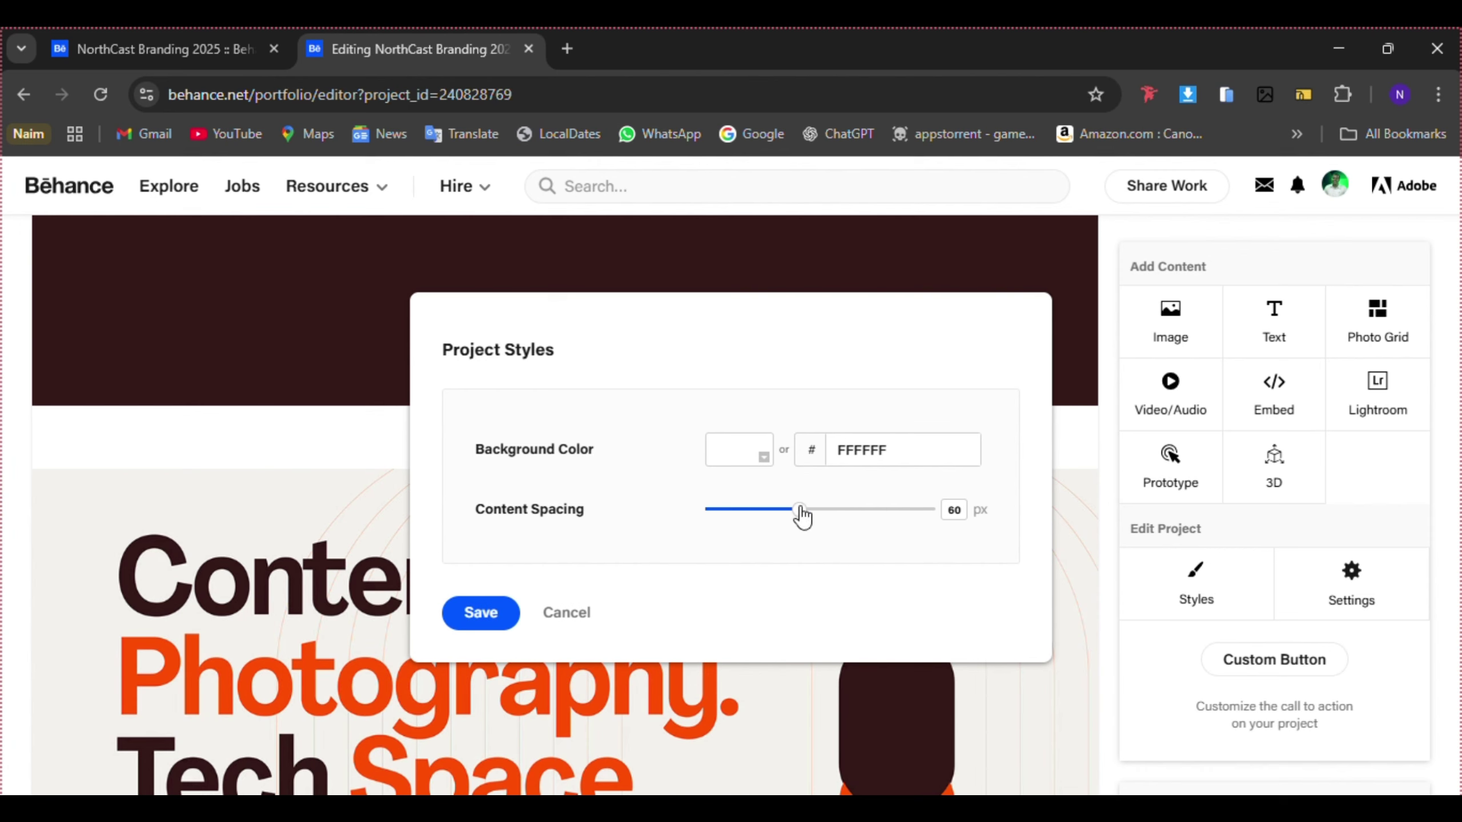
drag(801, 517, 719, 520)
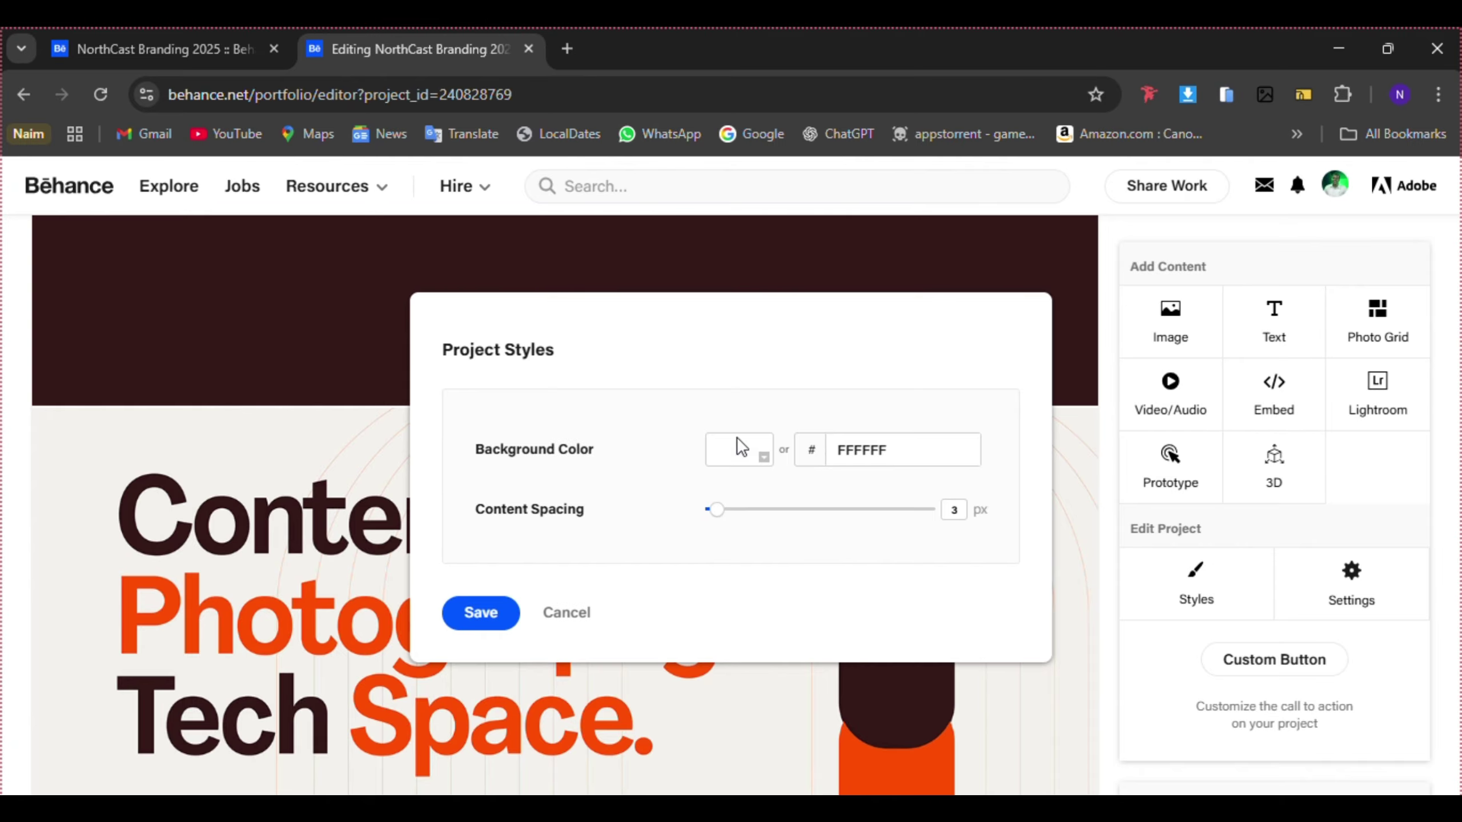
click(482, 614)
scroll(555, 535, up, 10)
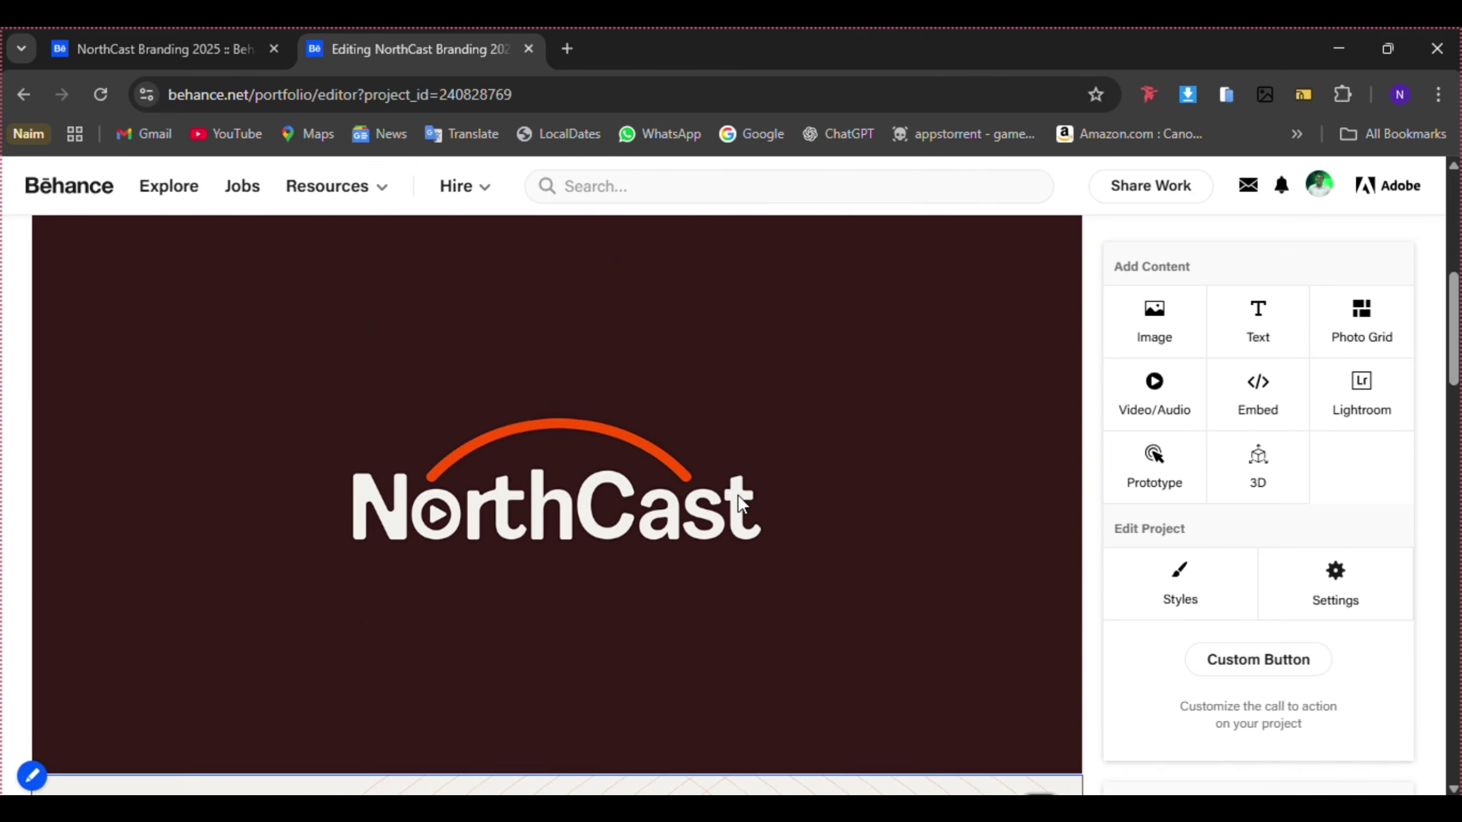
scroll(745, 501, down, 3)
scroll(751, 471, up, 3)
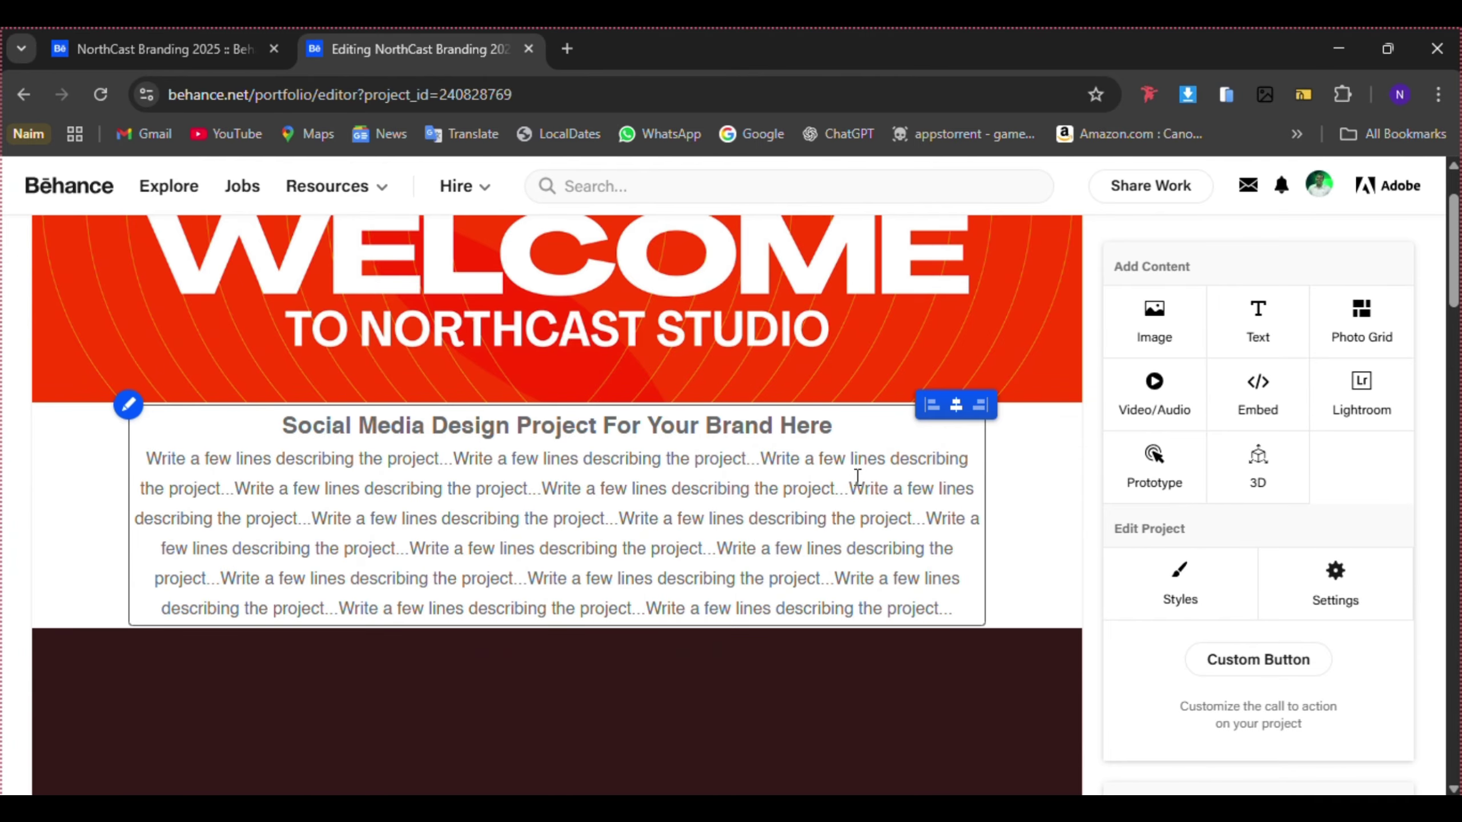
scroll(820, 593, down, 10)
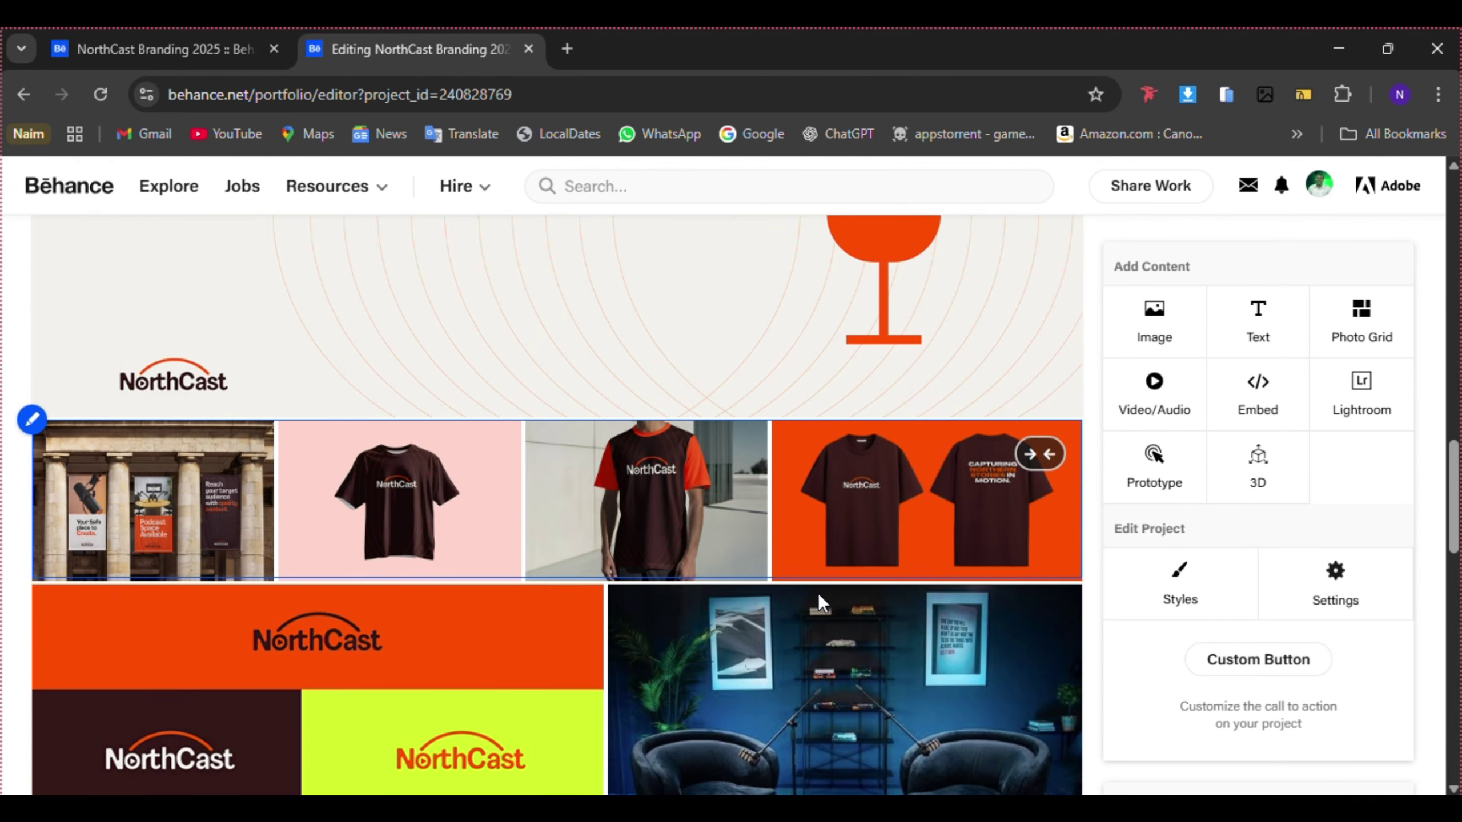
scroll(642, 295, up, 10)
scroll(642, 295, up, 5)
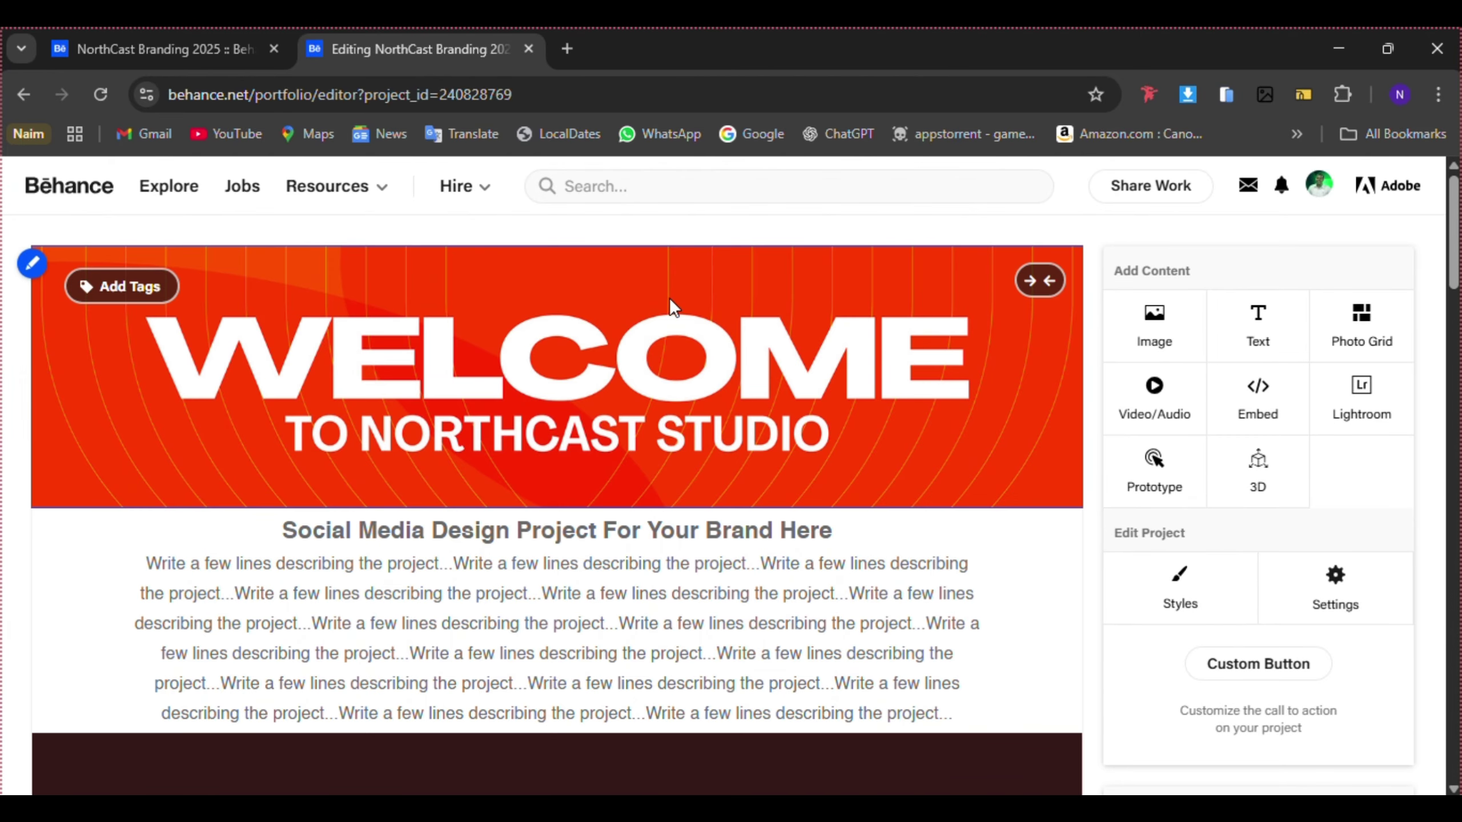
- Set the project's content spacing to 20 px, save the style and review the spacing throughout the project
click(1180, 593)
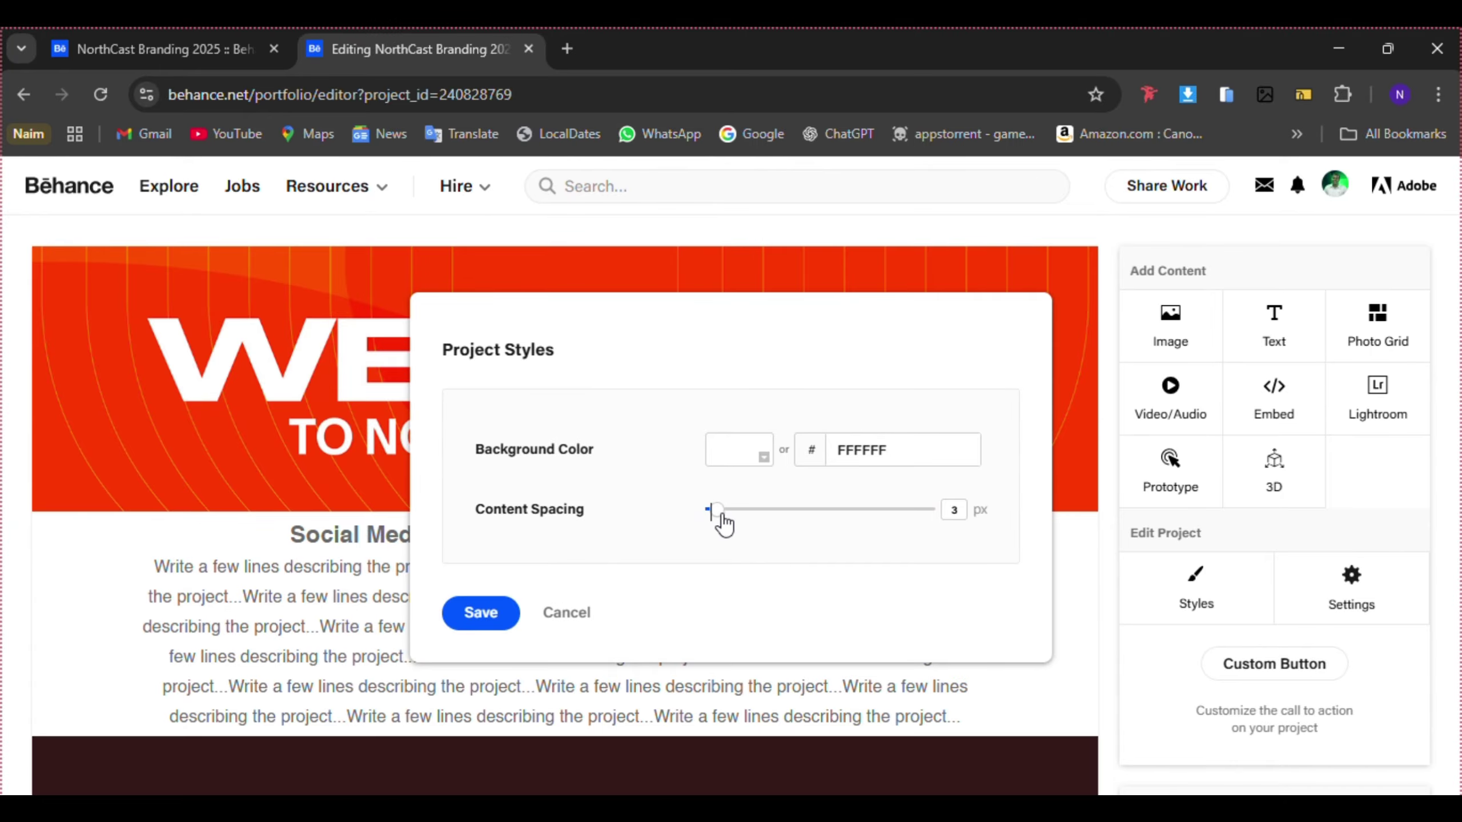
drag(721, 515, 741, 516)
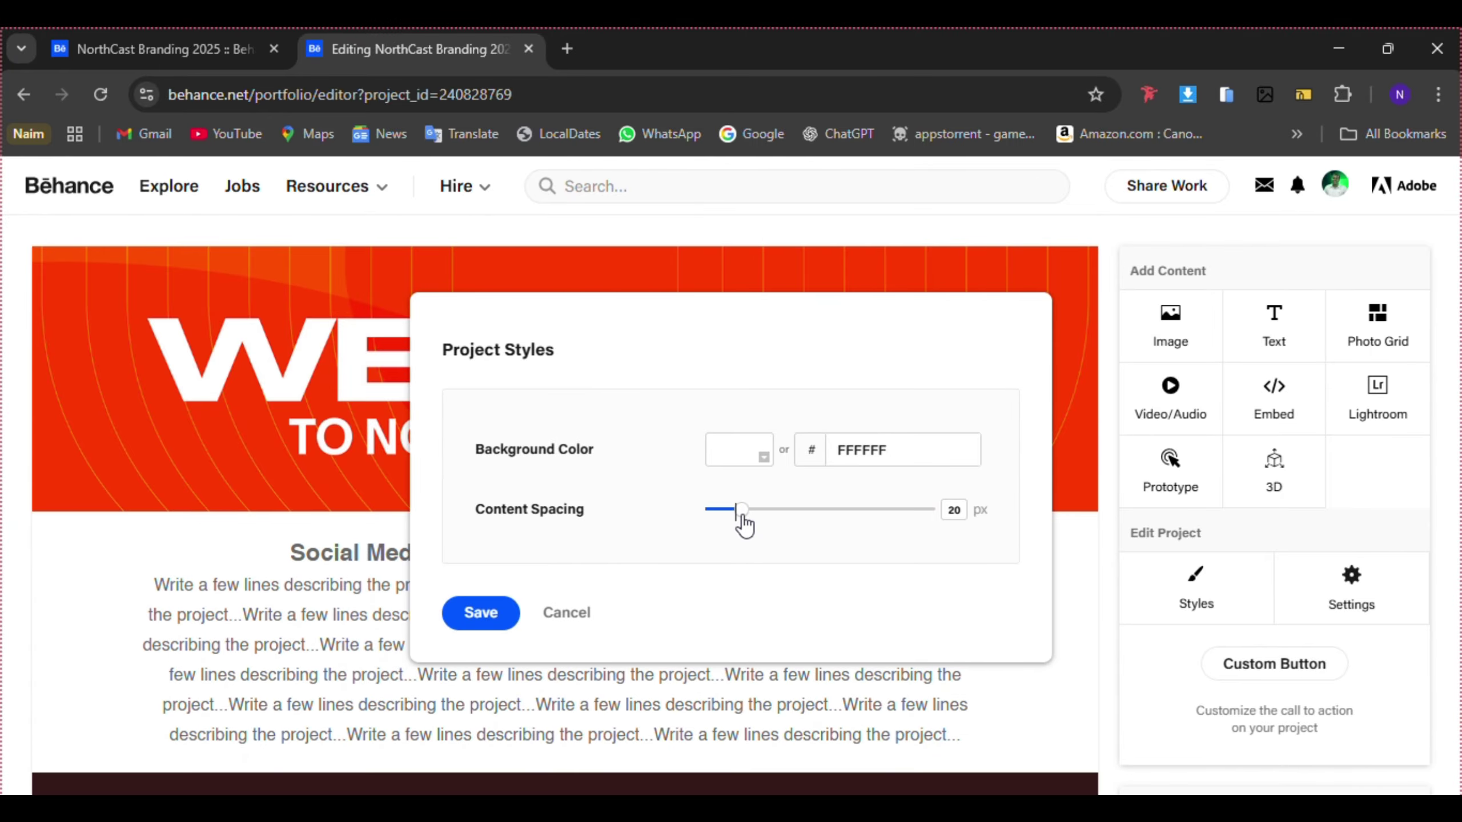
click(496, 598)
scroll(500, 529, down, 12)
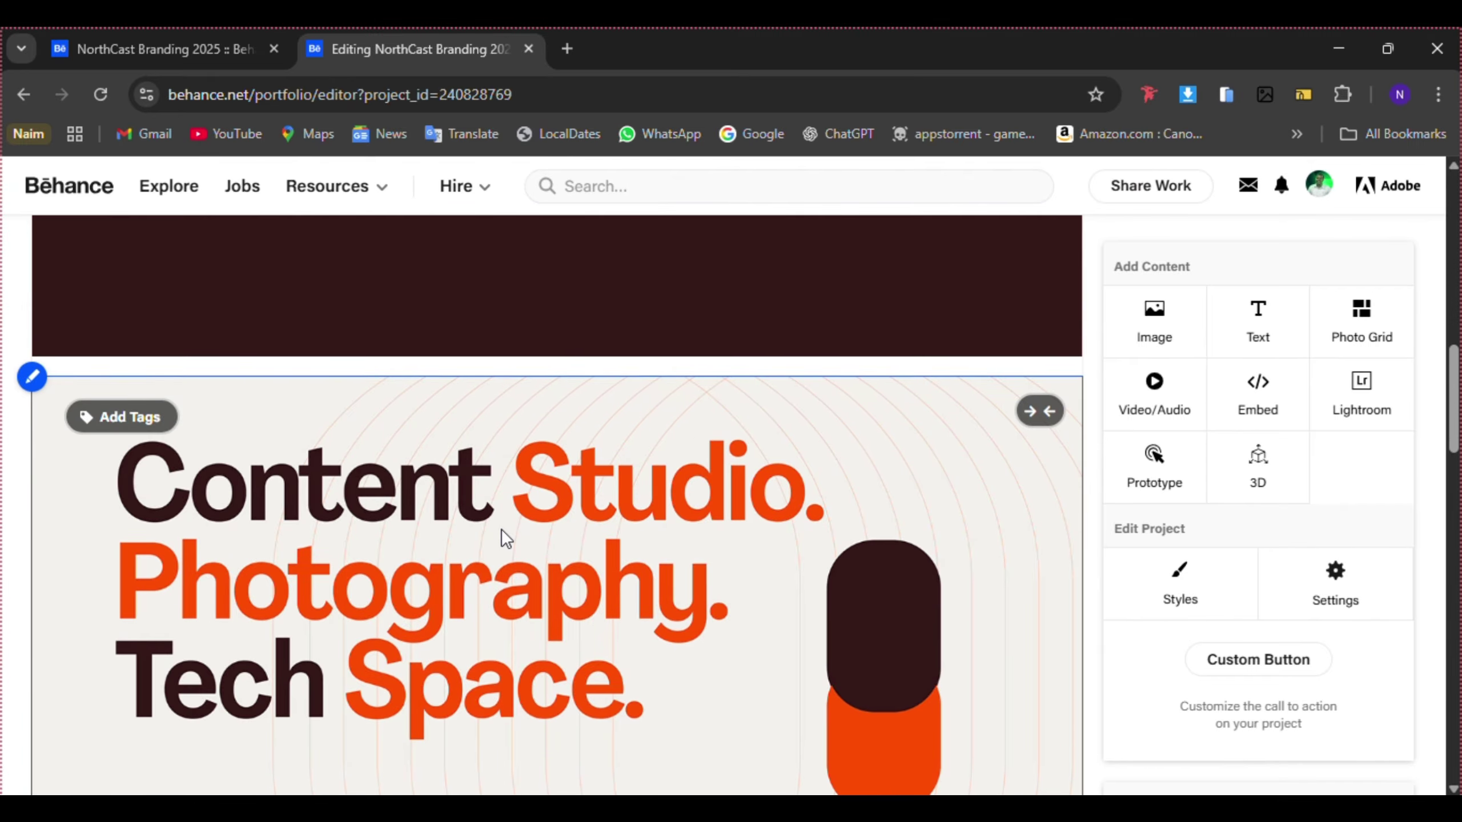
scroll(644, 646, down, 15)
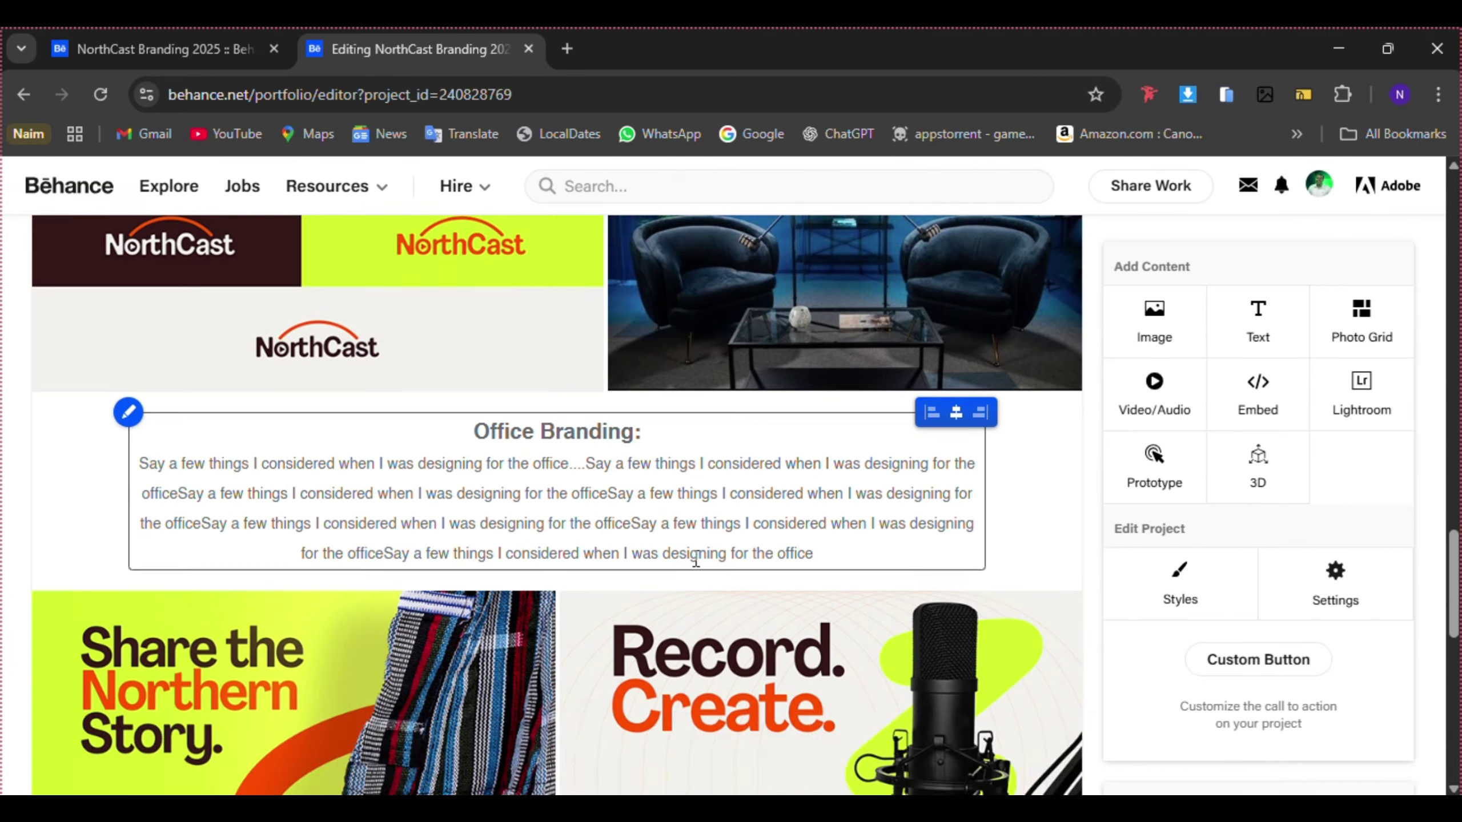
scroll(696, 561, down, 5)
scroll(633, 657, up, 15)
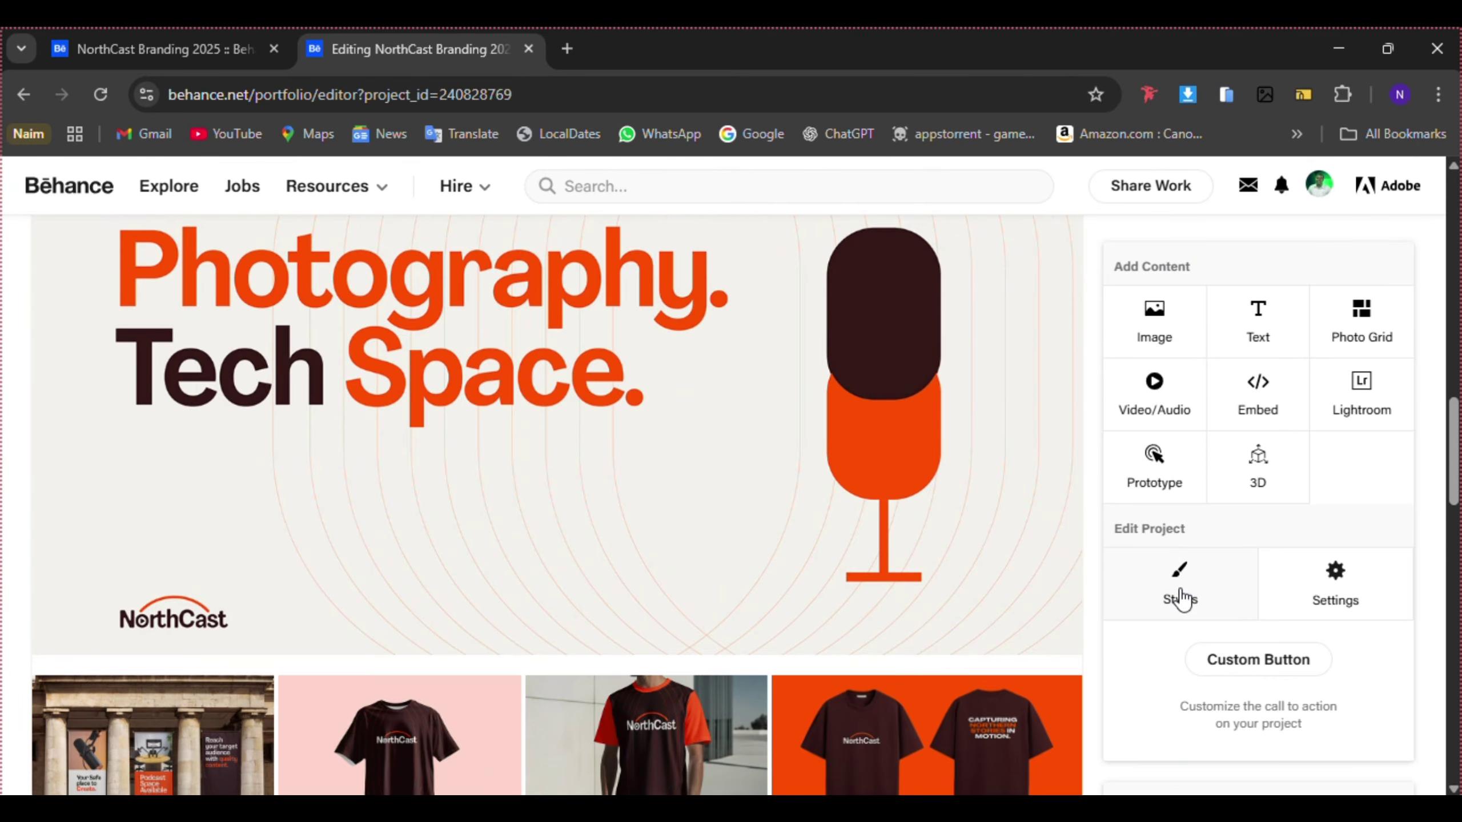
- Try a red F00000 background color for the project, then discard the style change
click(1180, 599)
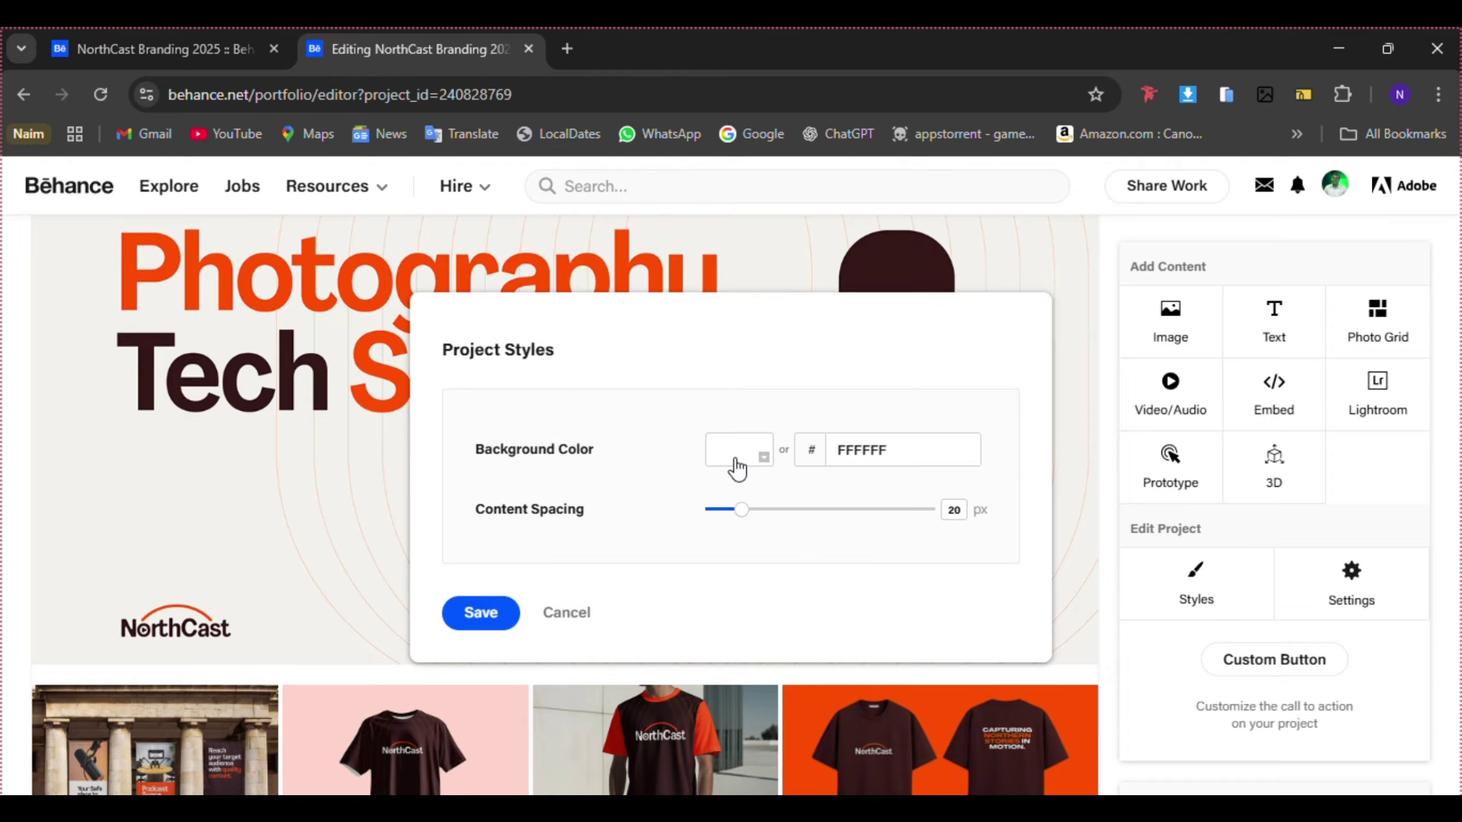
click(746, 461)
drag(794, 576, 816, 547)
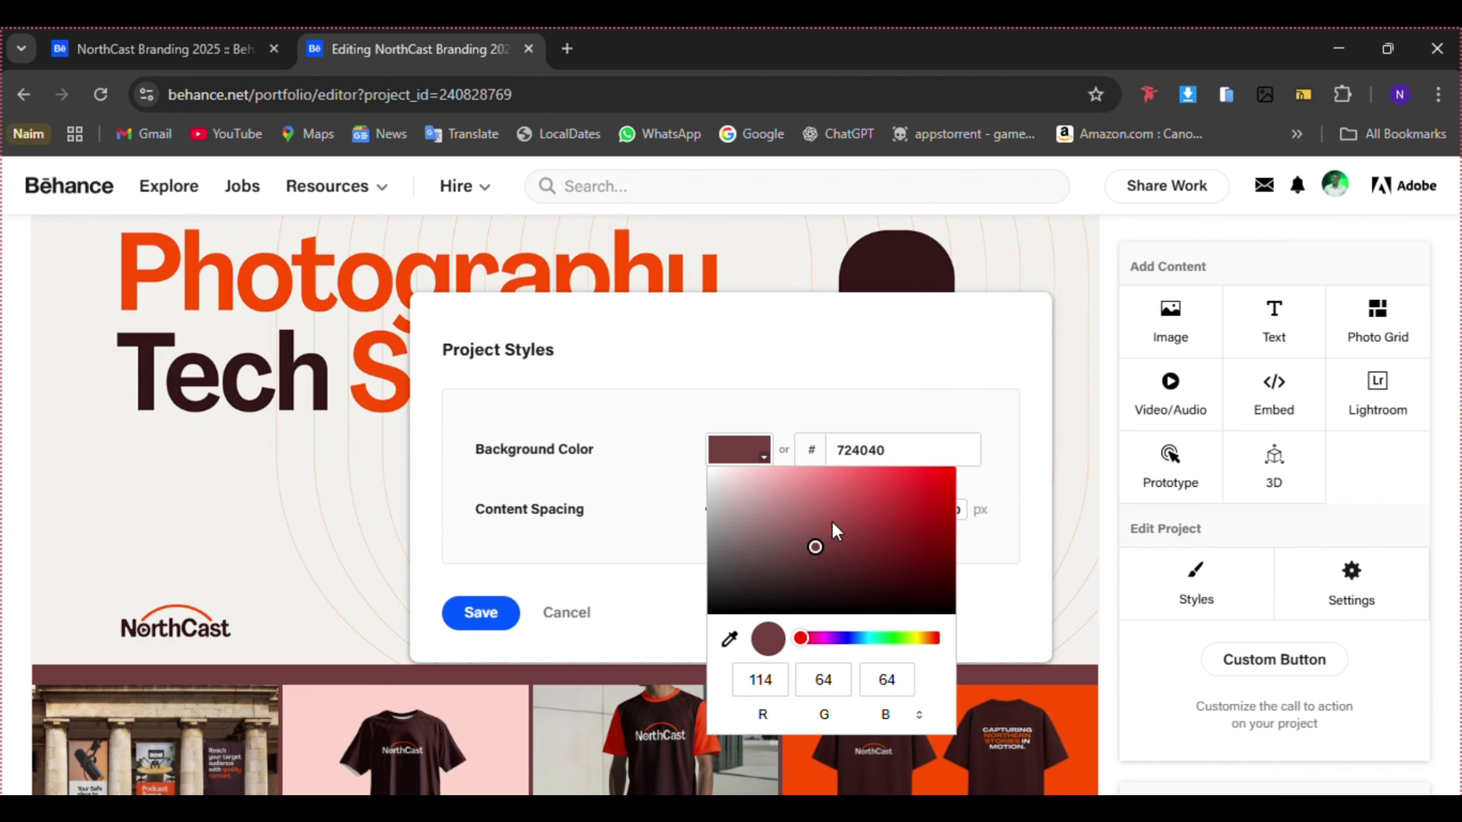
drag(835, 530, 1012, 476)
click(662, 545)
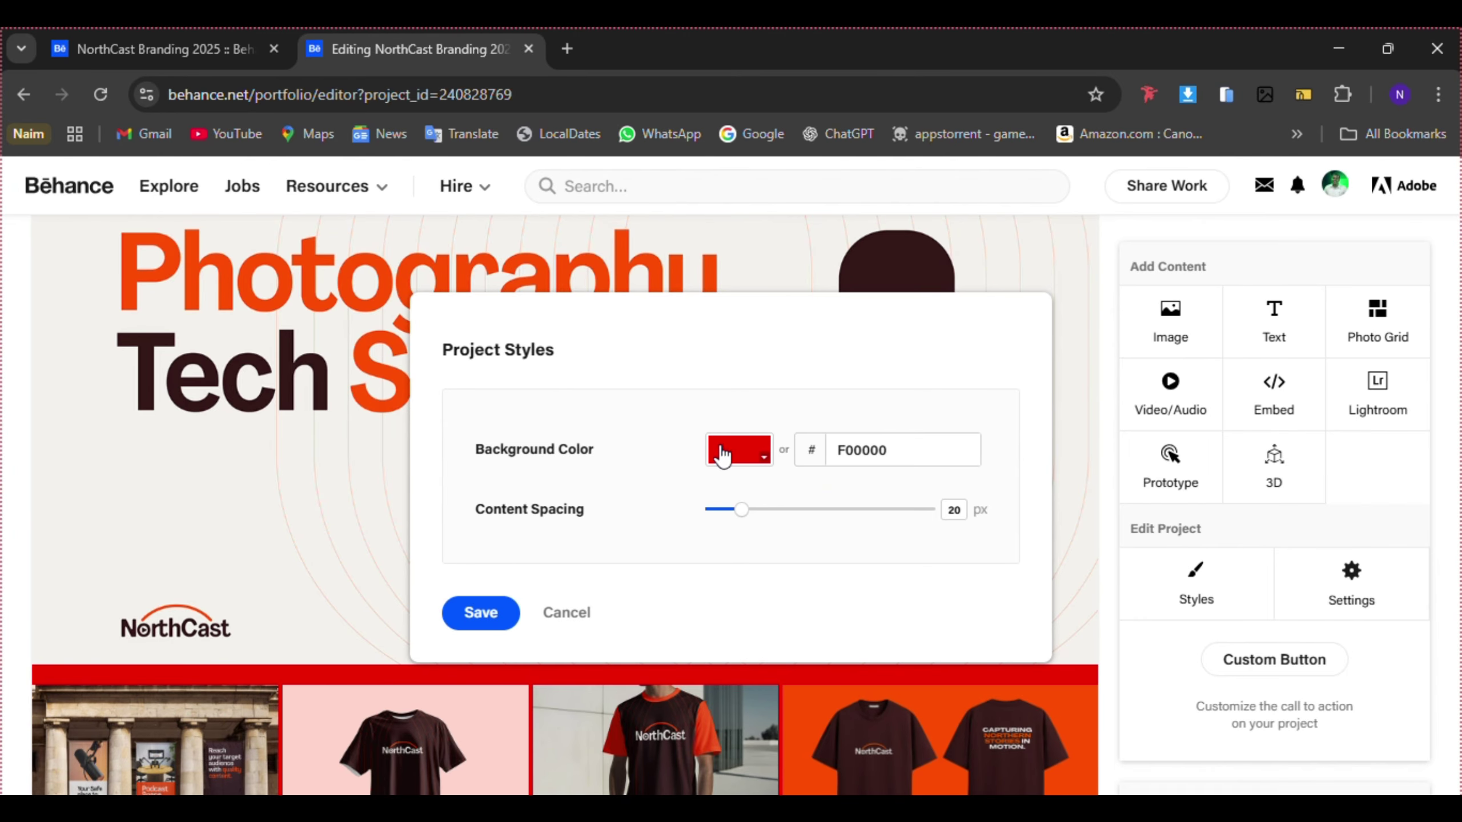
click(572, 612)
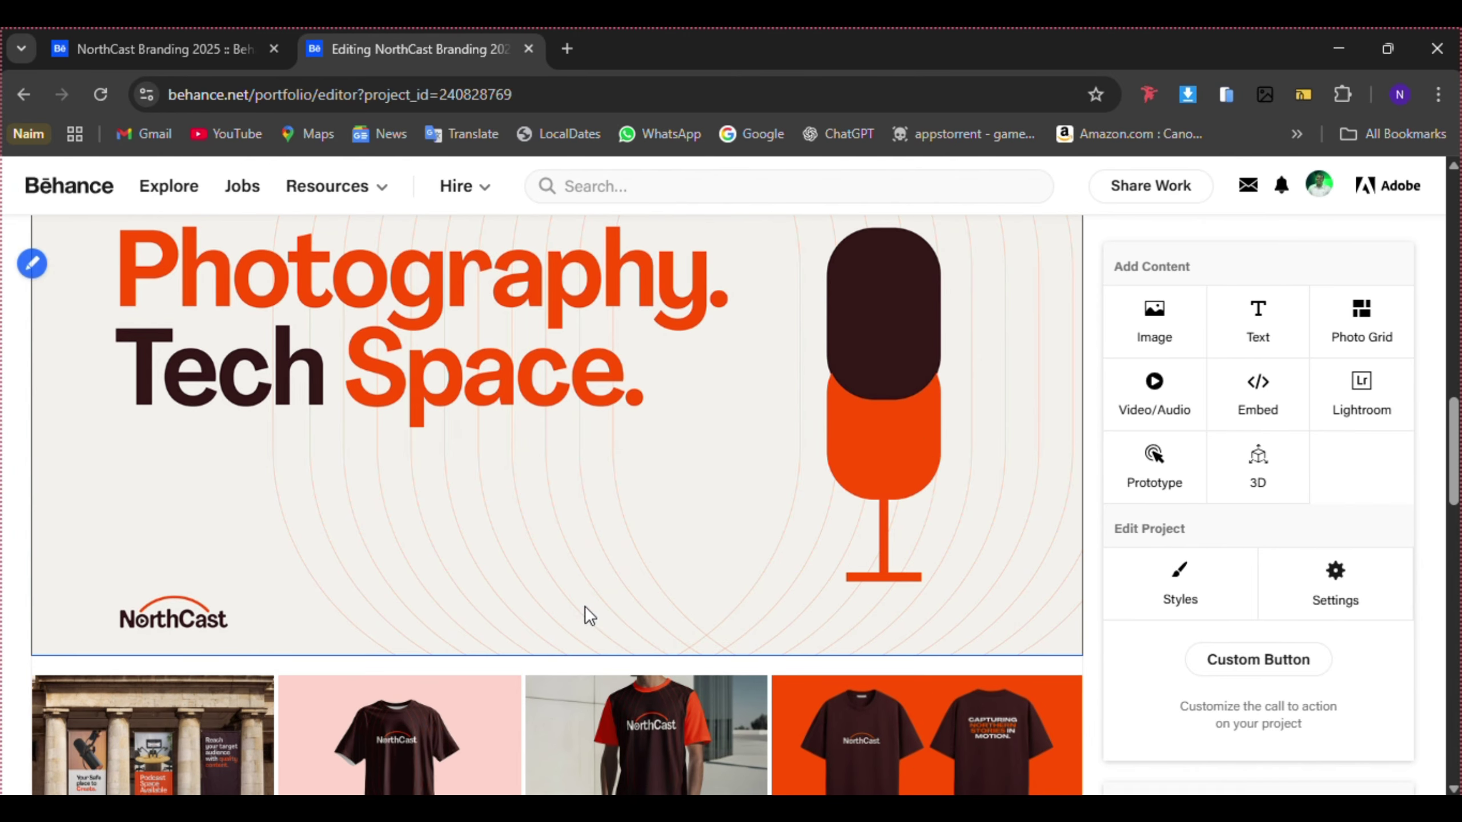
- Add the "Share the Northern Story" image, 93x46cm copy.jpg from the Branding folder, at the end of the project
scroll(596, 500, down, 15)
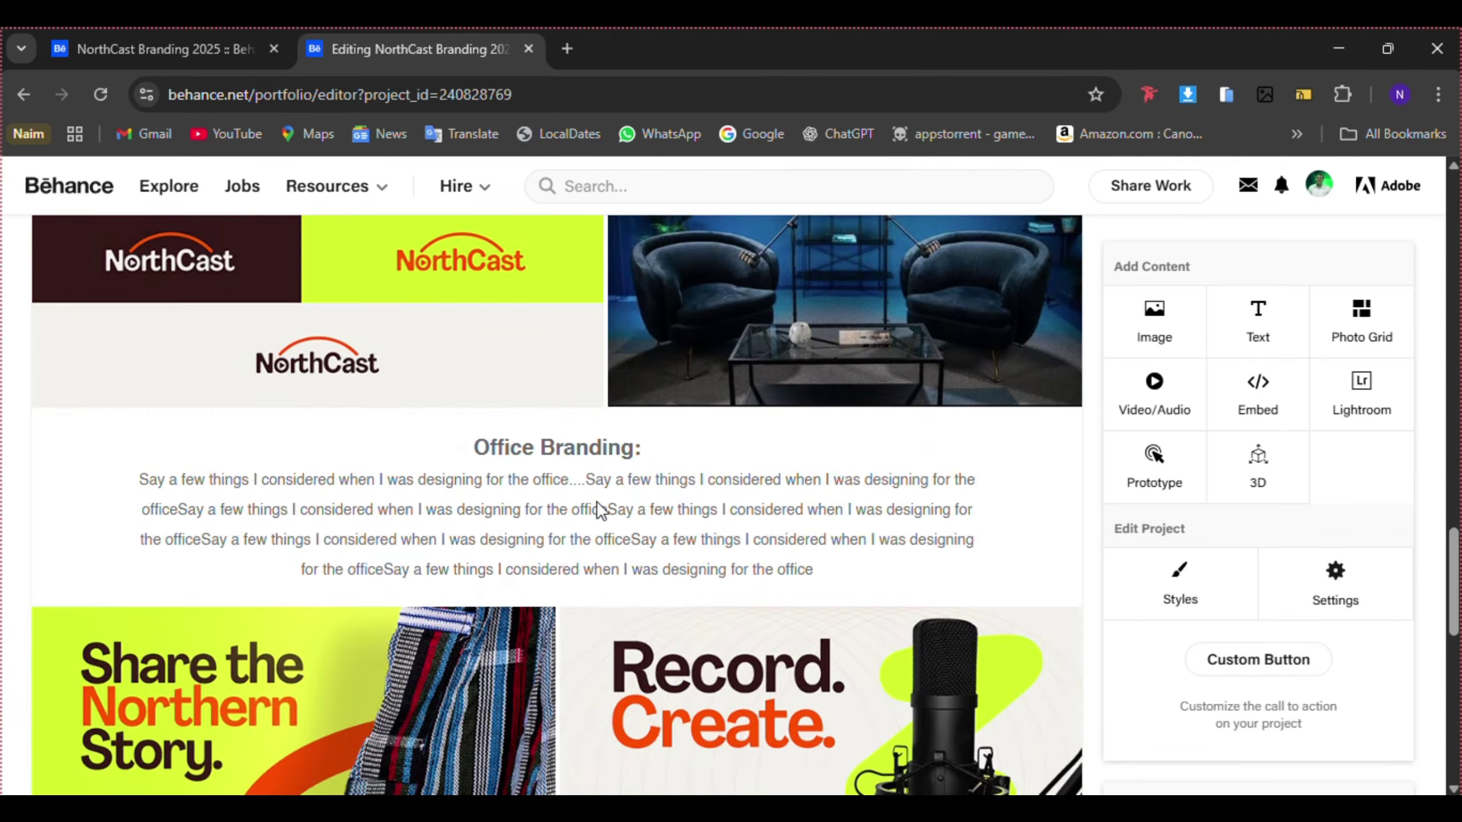
scroll(596, 501, up, 5)
scroll(596, 501, down, 3)
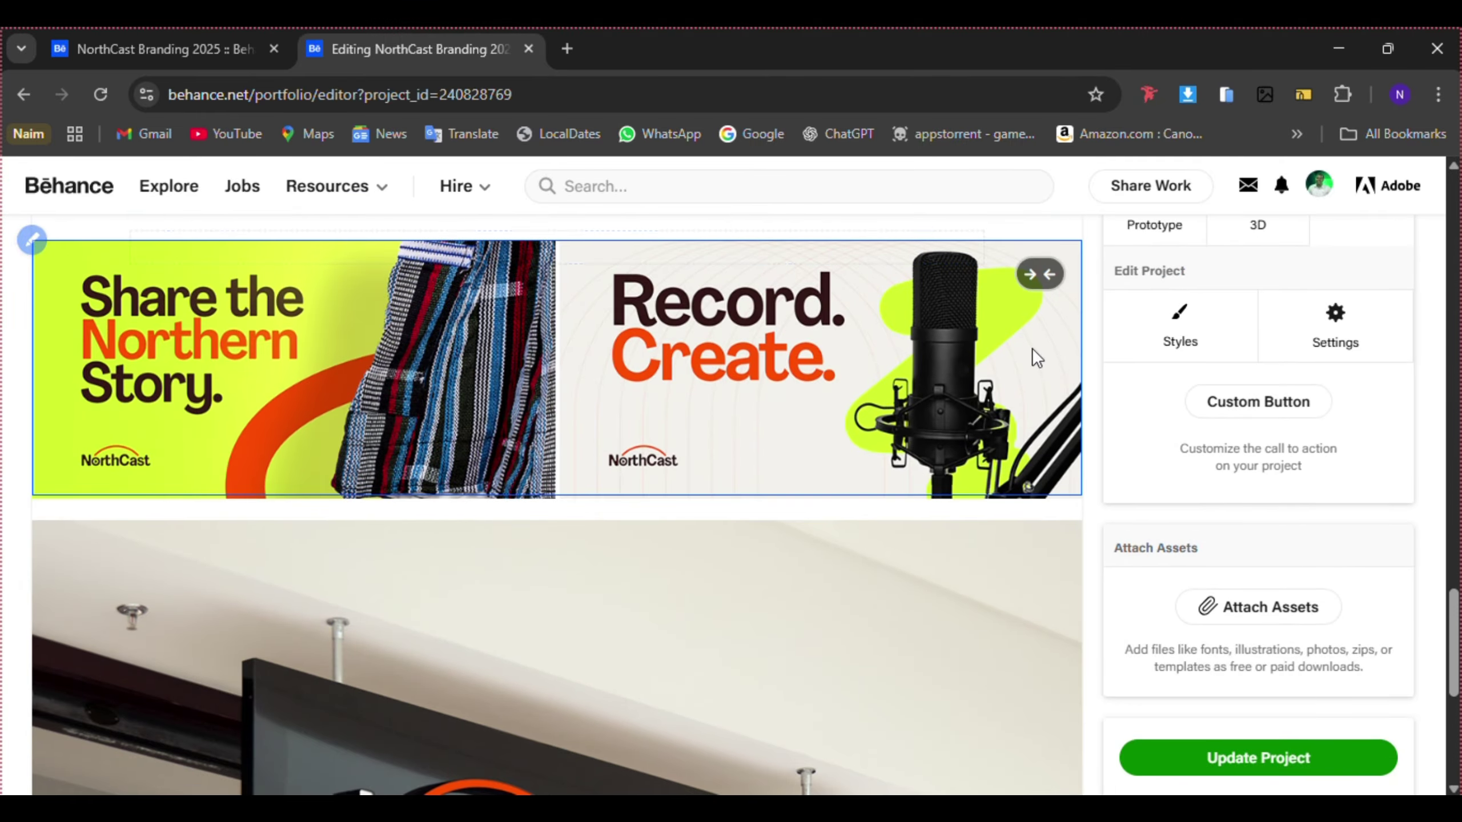
scroll(819, 590, down, 7)
scroll(819, 590, up, 15)
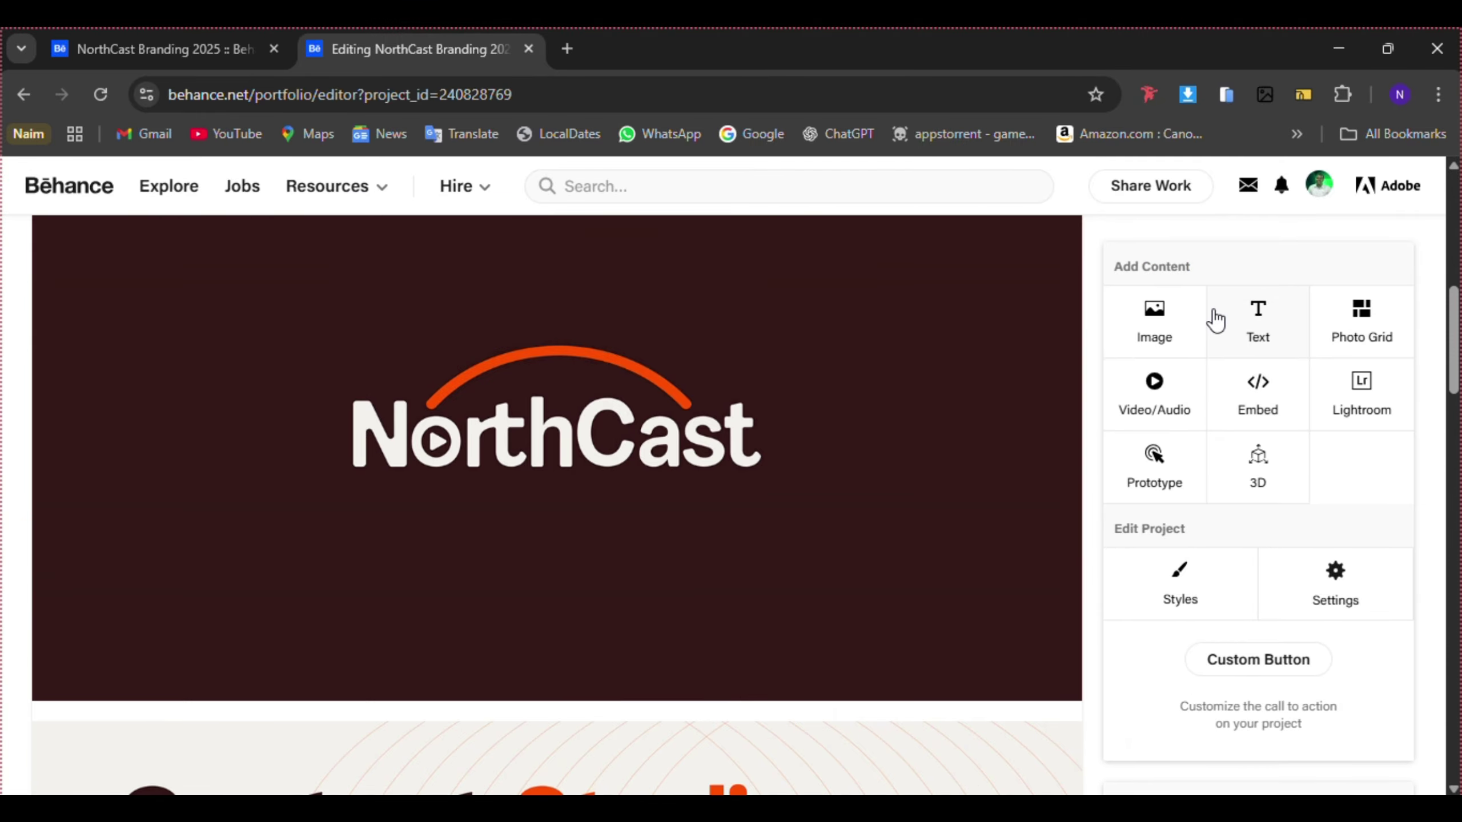
click(1142, 318)
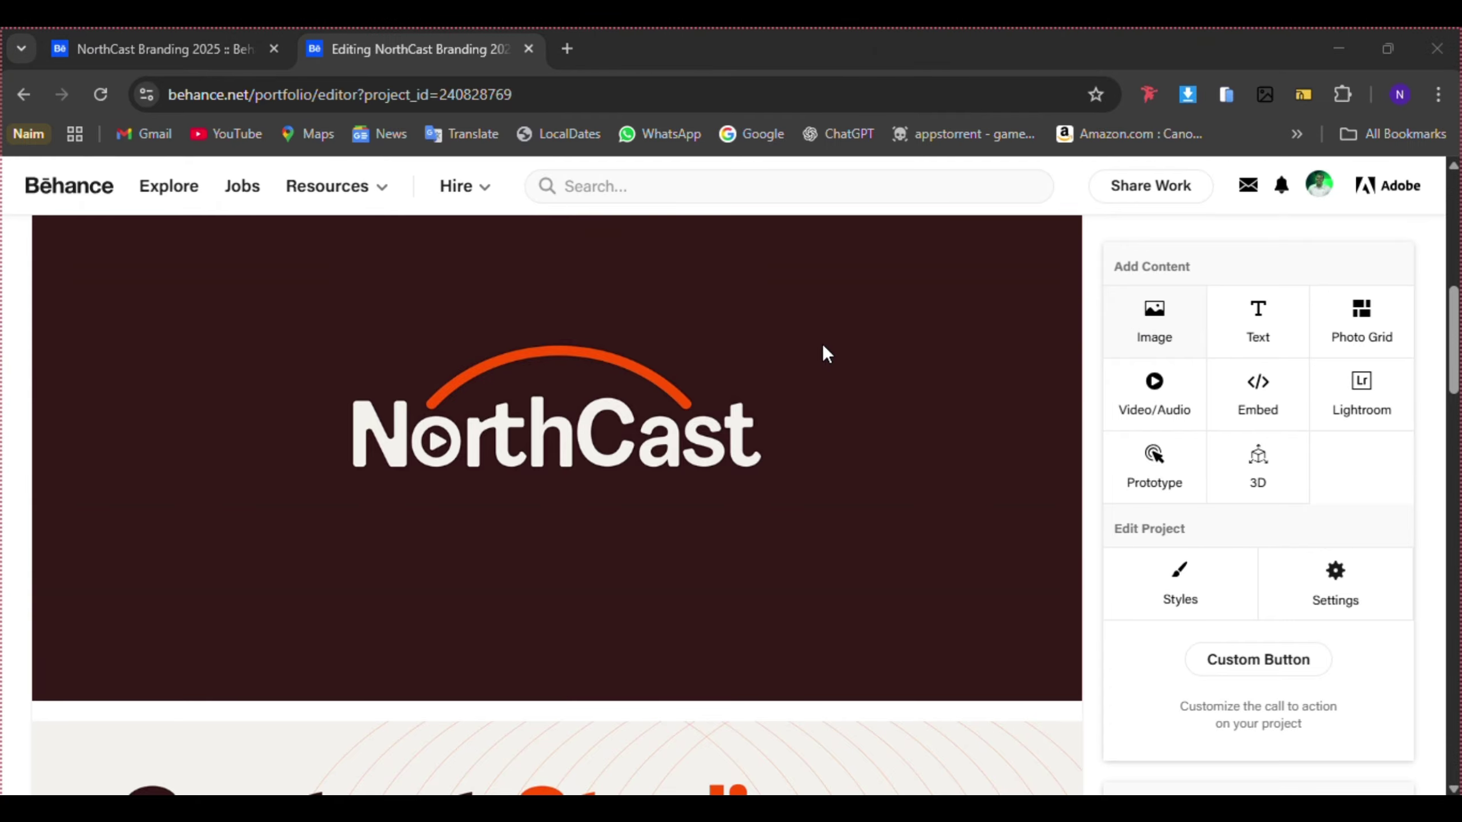
scroll(452, 313, up, 2)
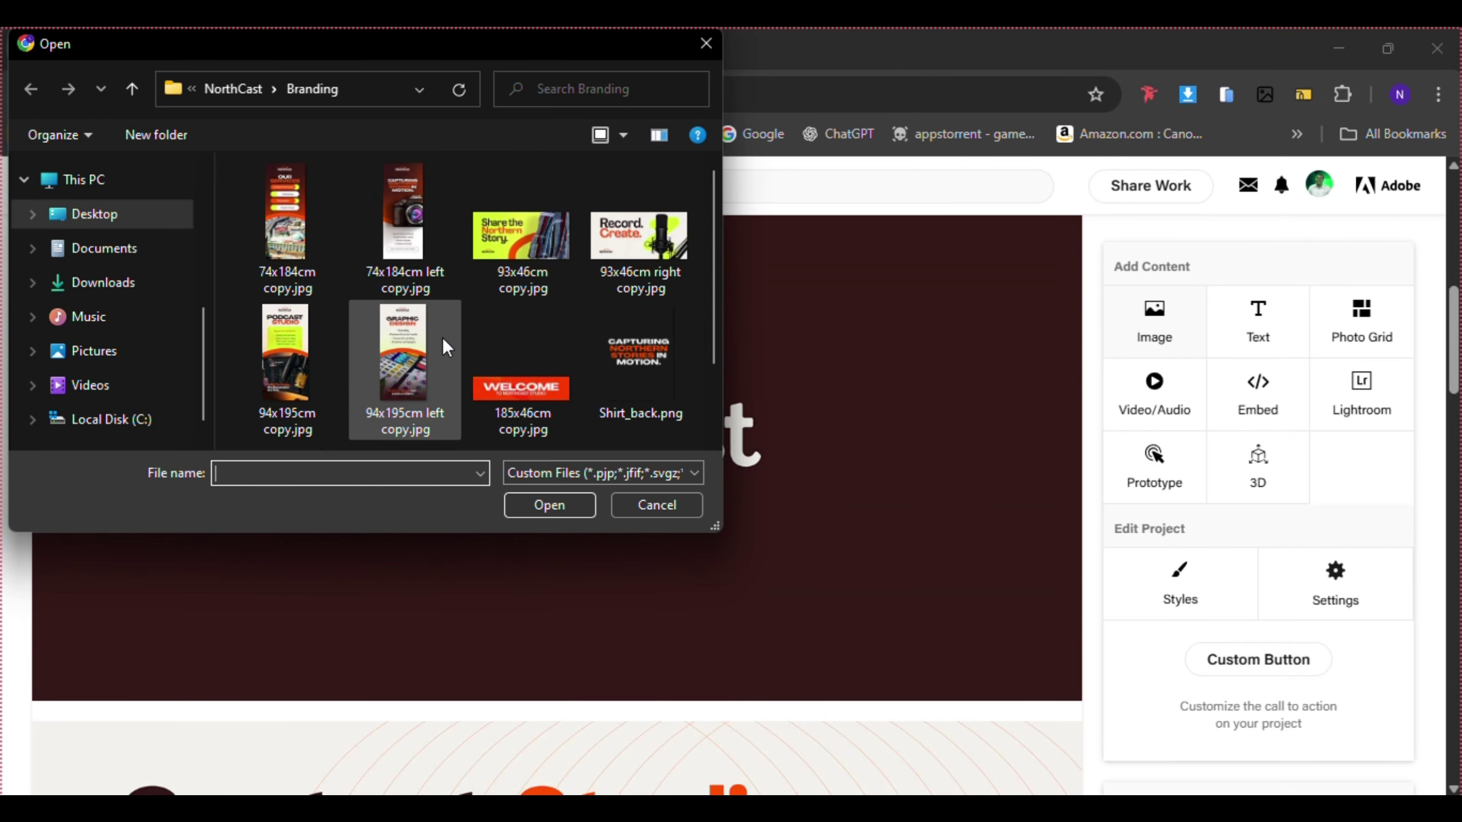
double_click(558, 257)
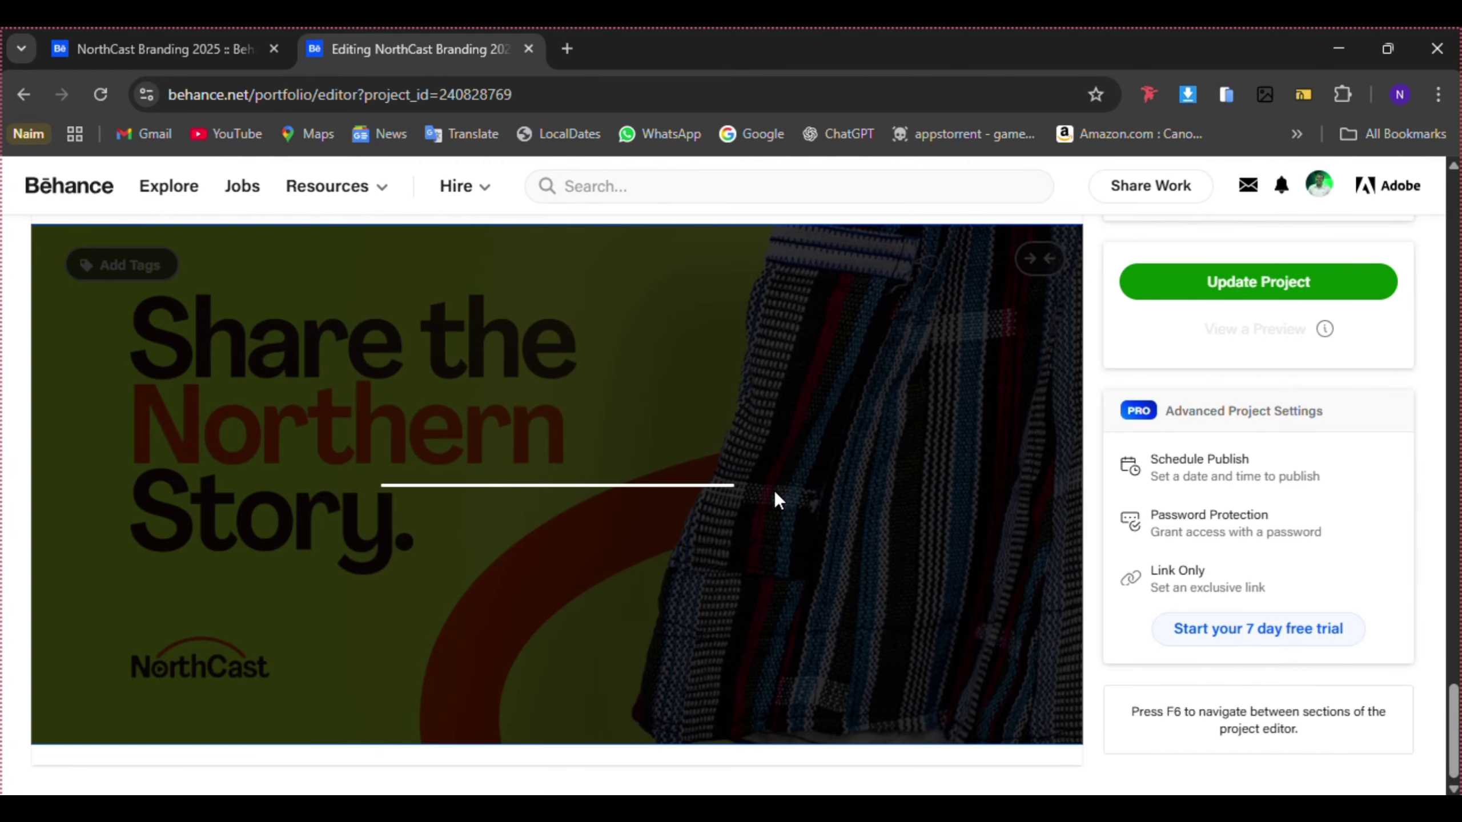
scroll(704, 402, down, 1)
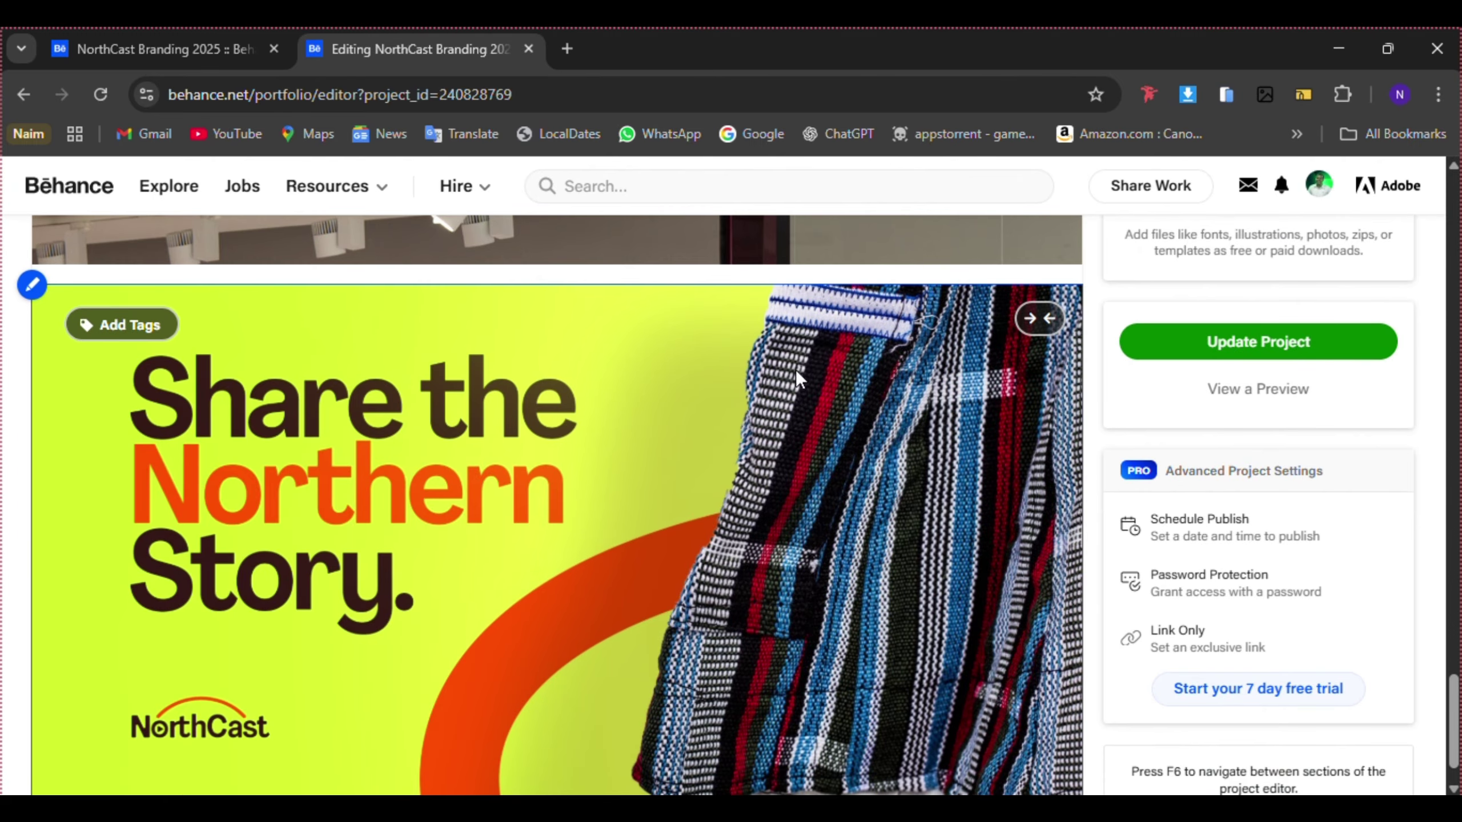
- Update the published project, go to the owner's profile and open NorthCast Branding 2025 from its Projects section
click(1203, 345)
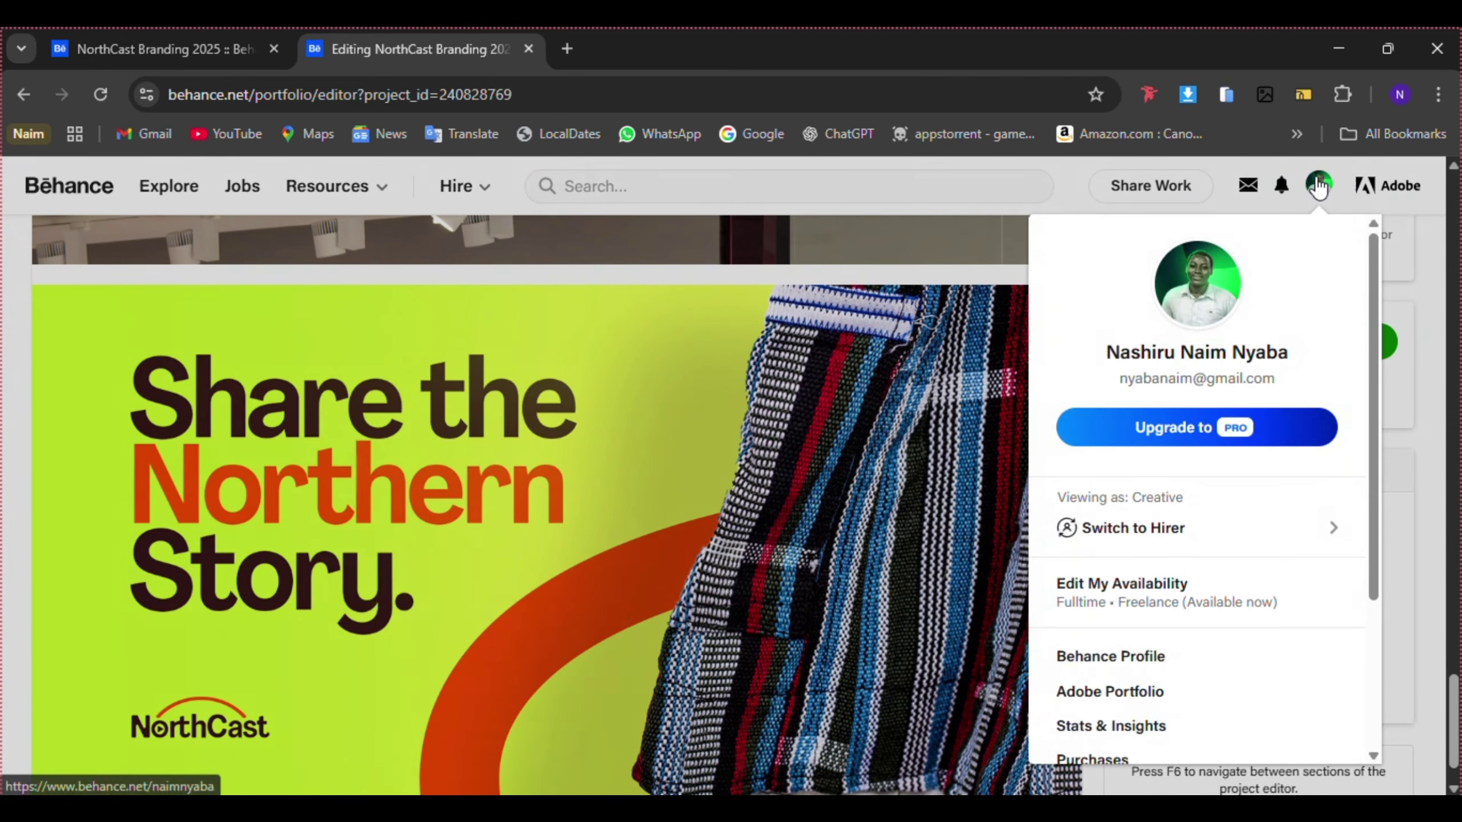
click(1319, 186)
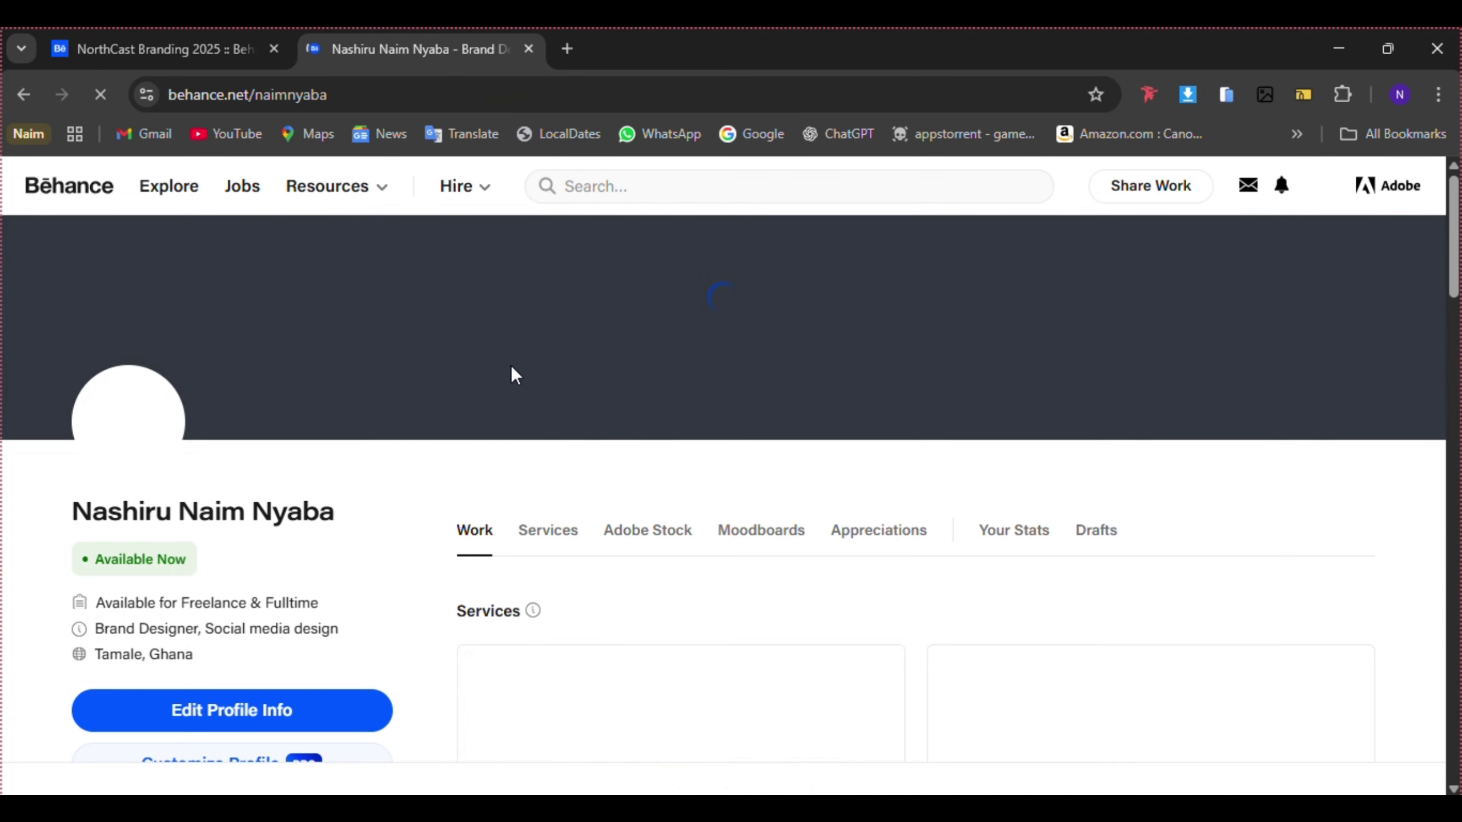
scroll(537, 490, down, 6)
scroll(633, 492, down, 6)
scroll(740, 454, up, 3)
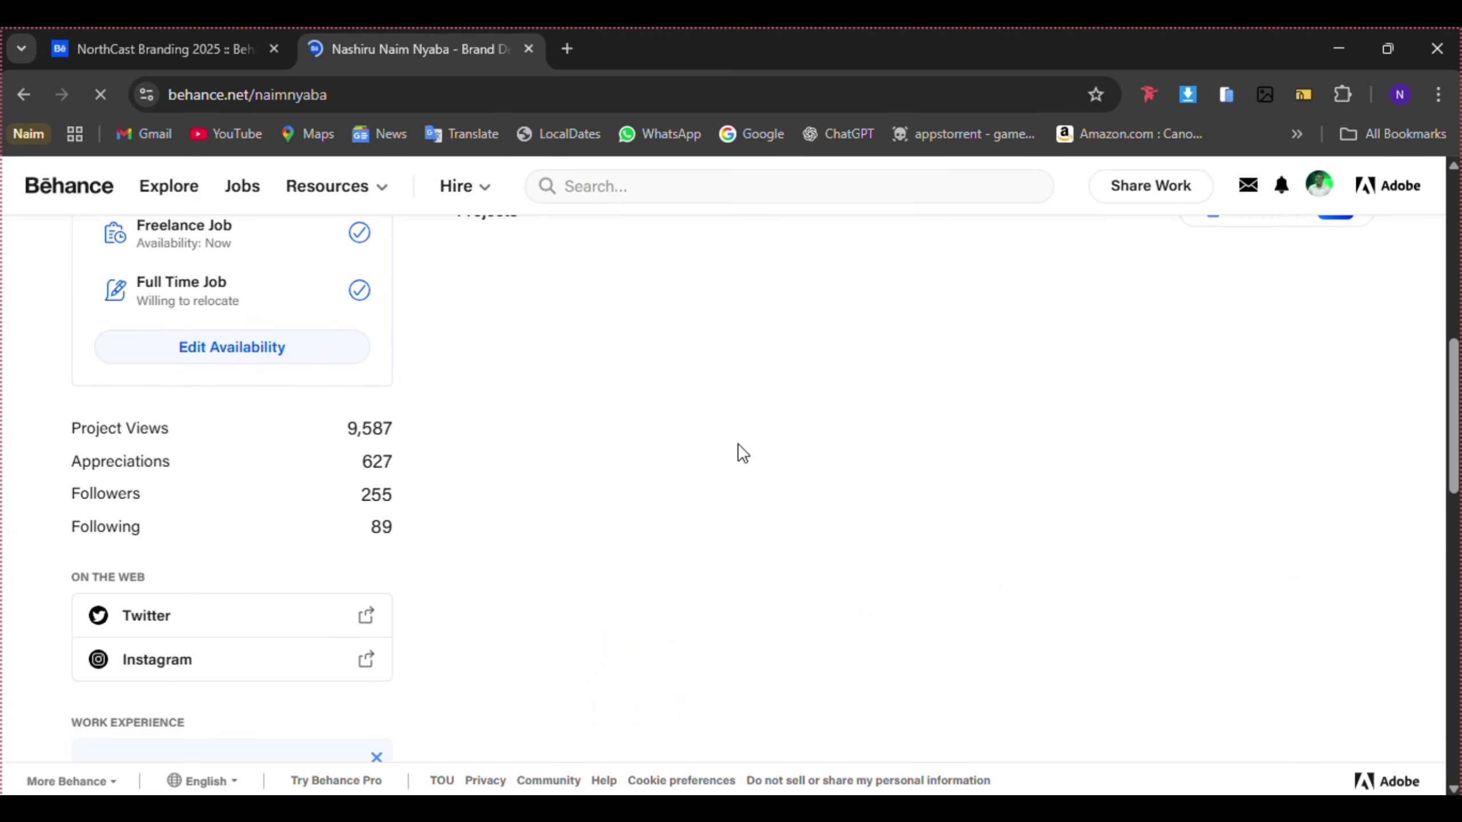
click(640, 449)
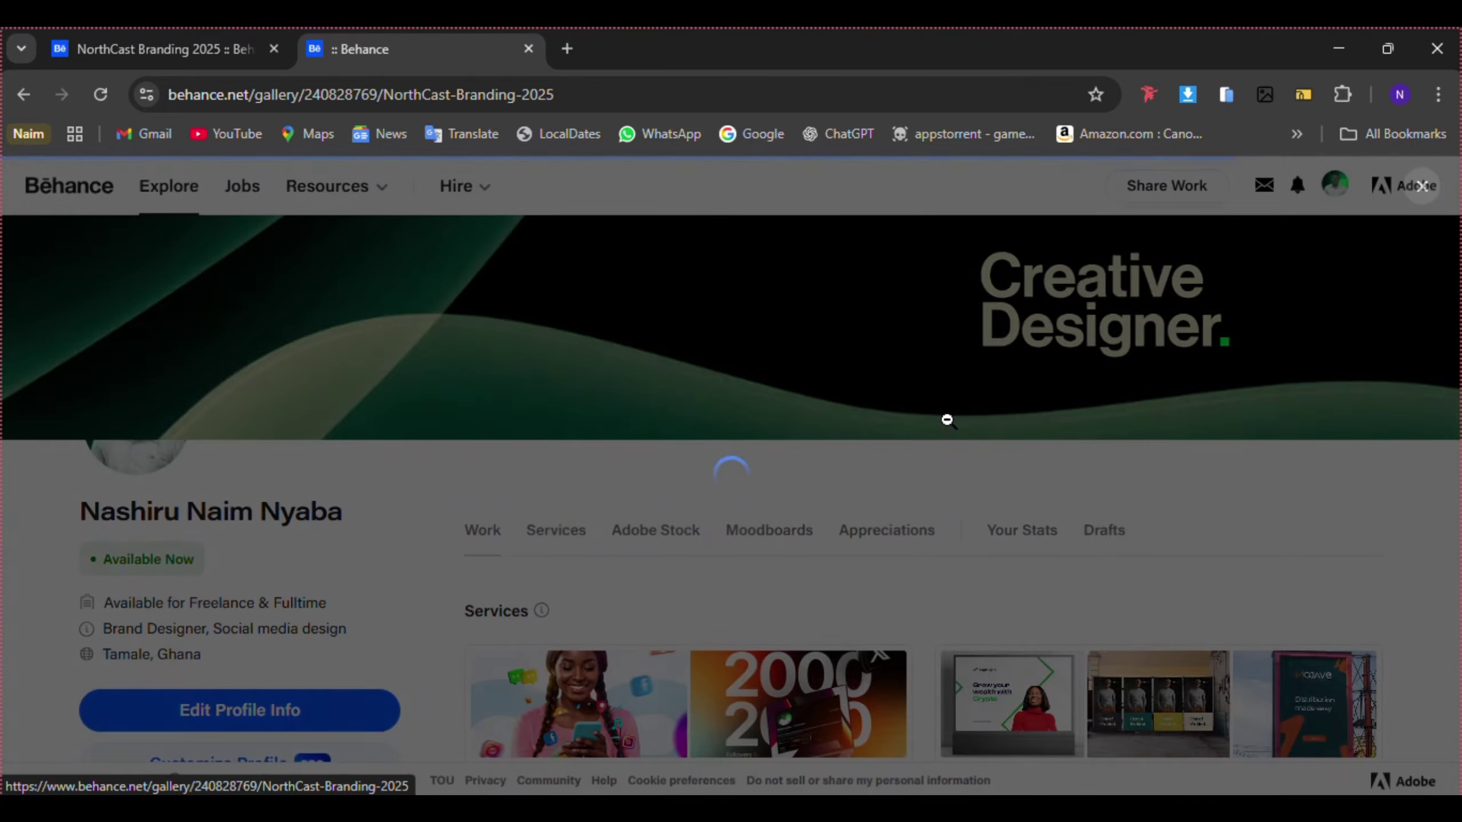
- Review the updated NorthCast Branding 2025 project, including its spacing and the added "Share the Northern Story" image, and close it to return to the profile
scroll(748, 564, down, 5)
scroll(669, 556, down, 15)
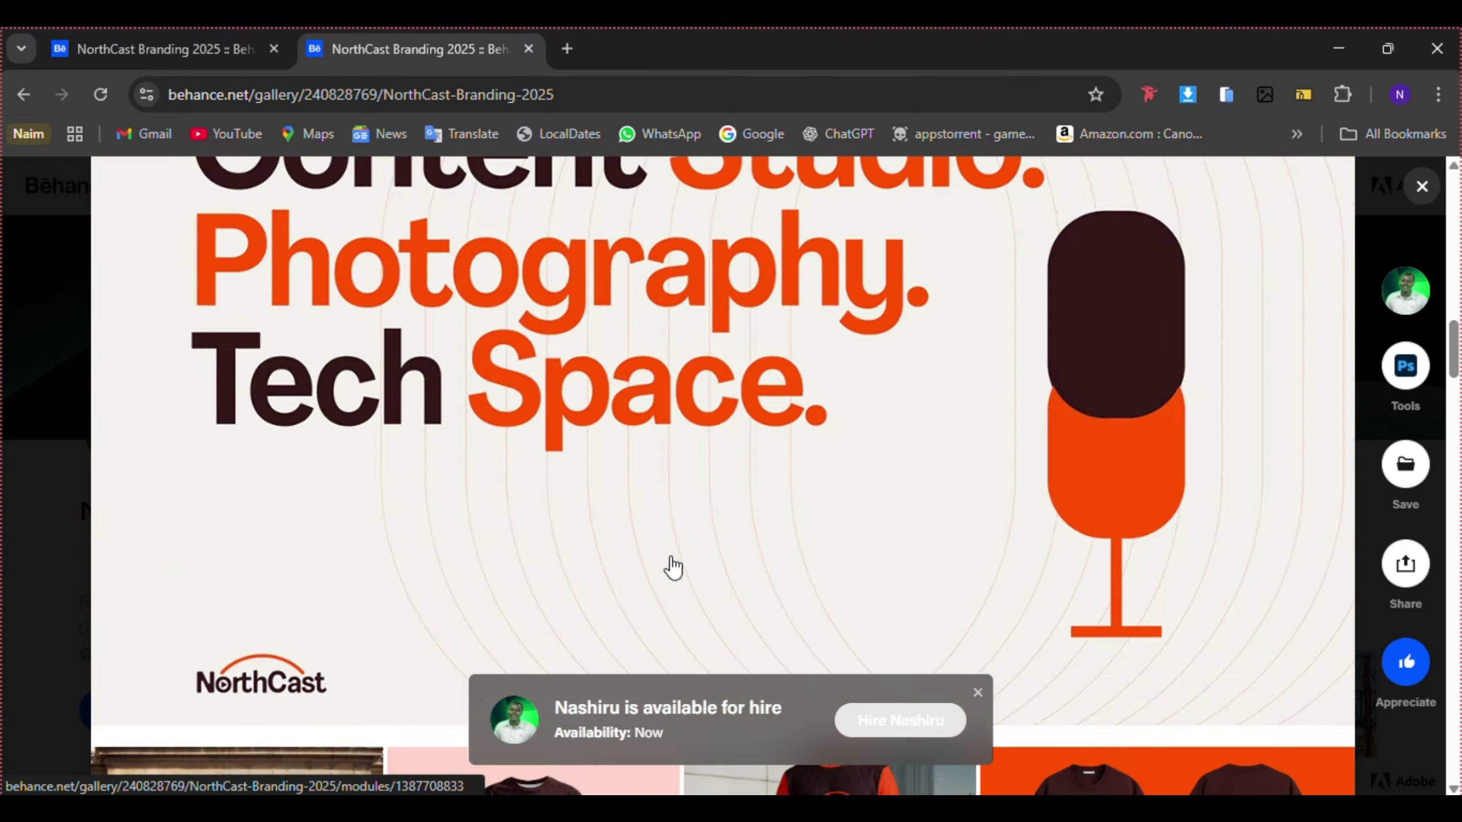
scroll(673, 567, up, 3)
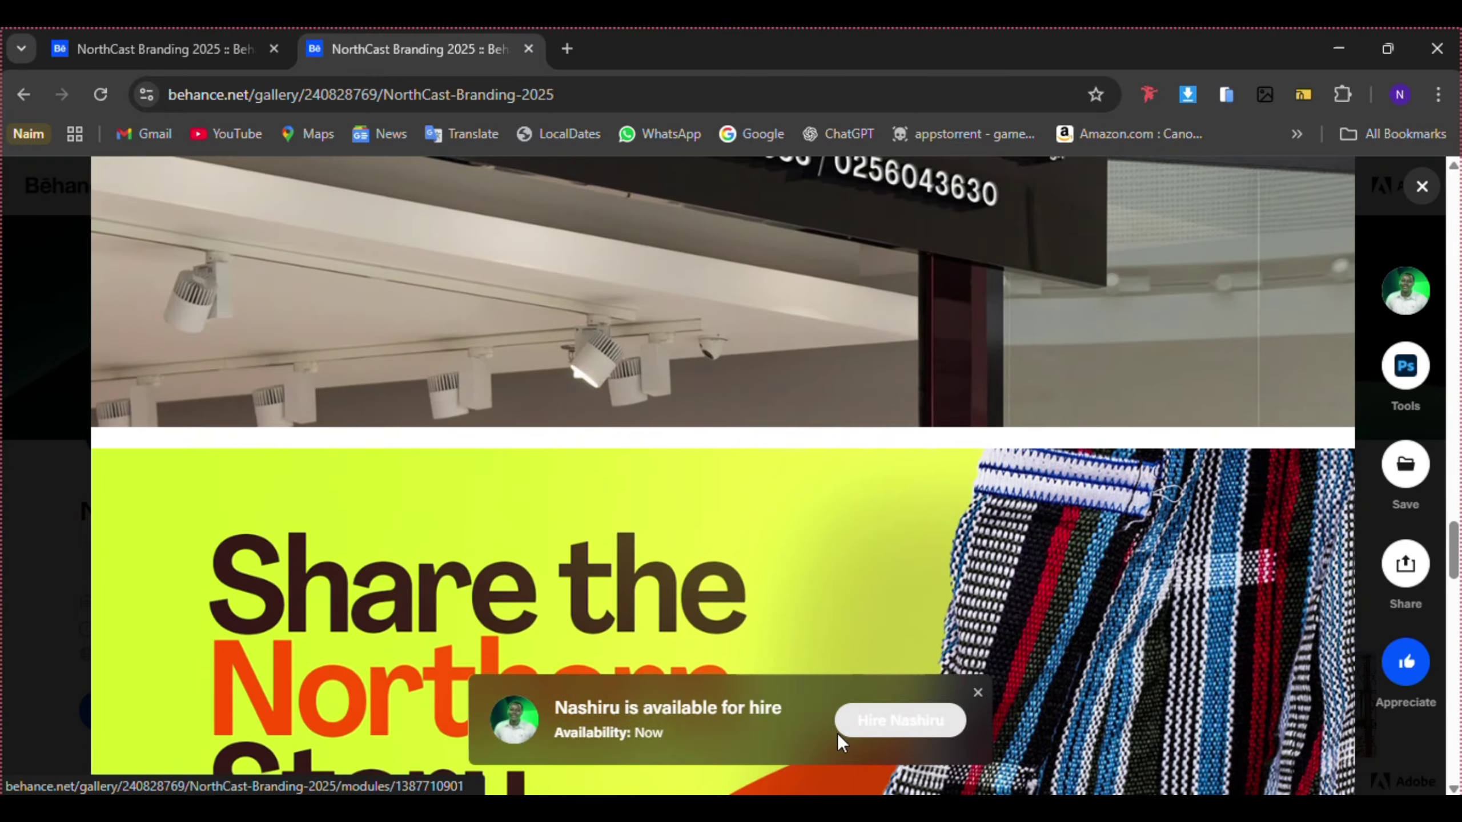
scroll(708, 548, down, 3)
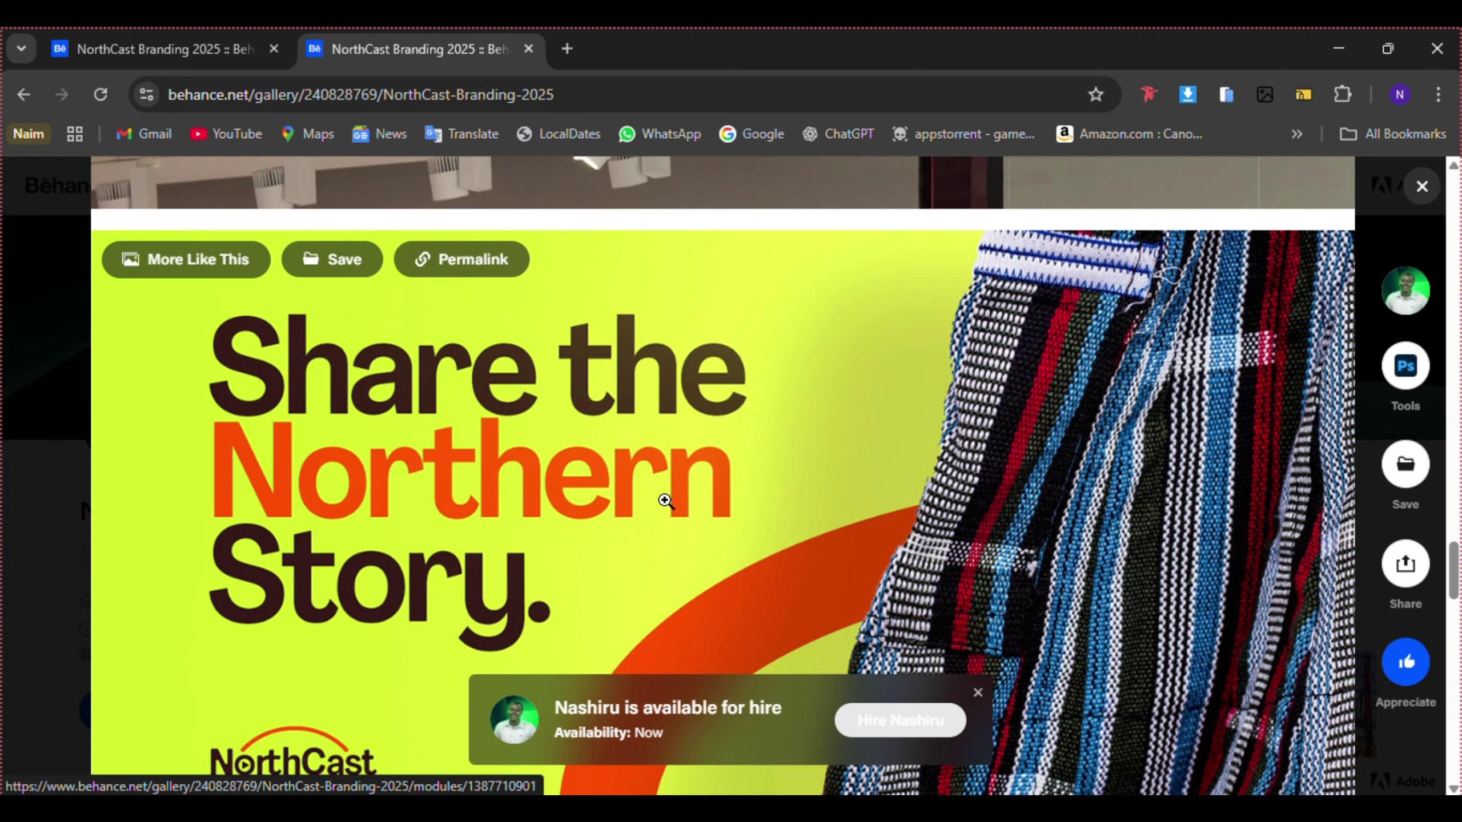
scroll(664, 500, up, 10)
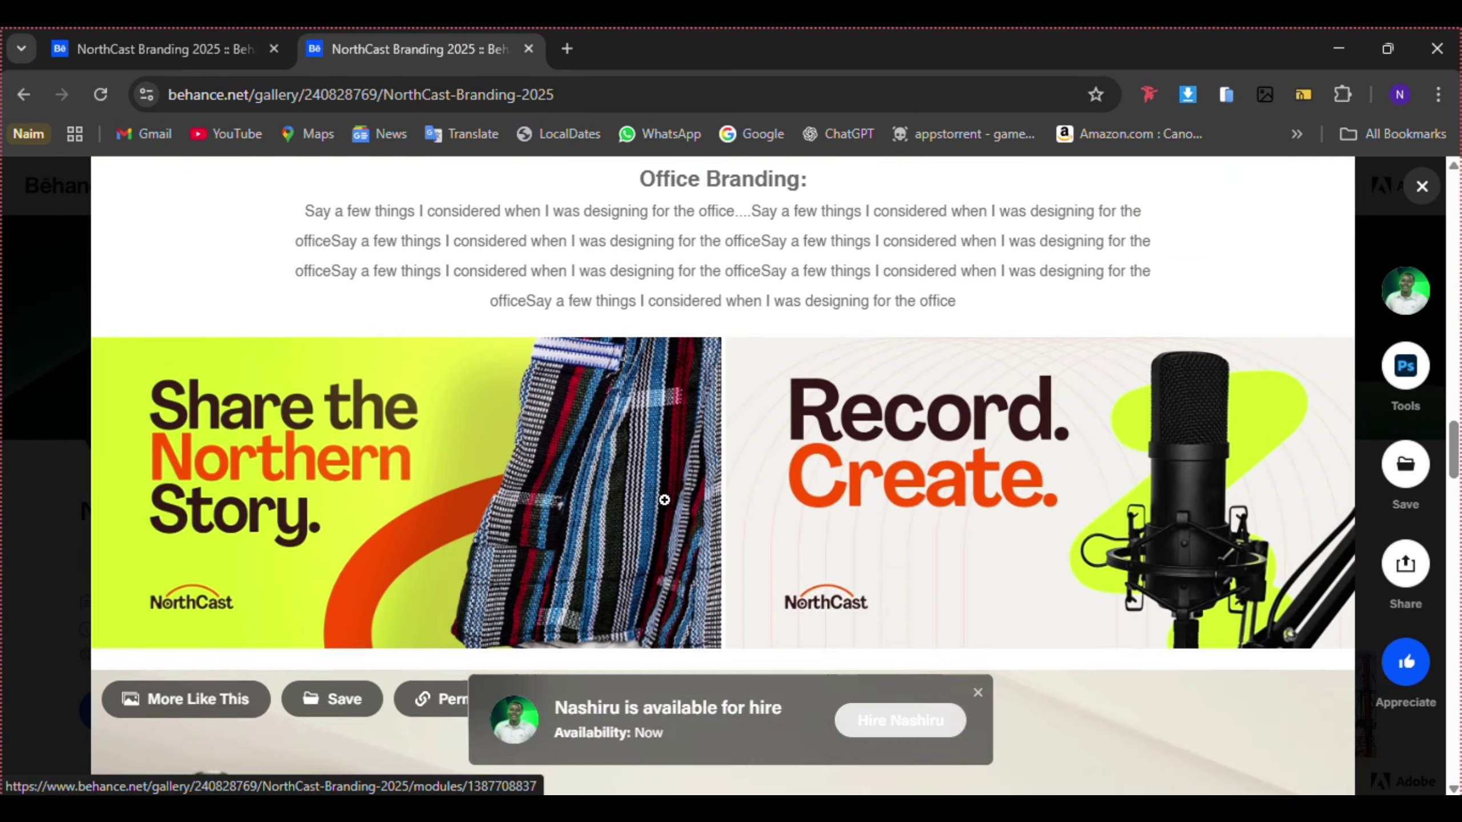
scroll(665, 500, up, 10)
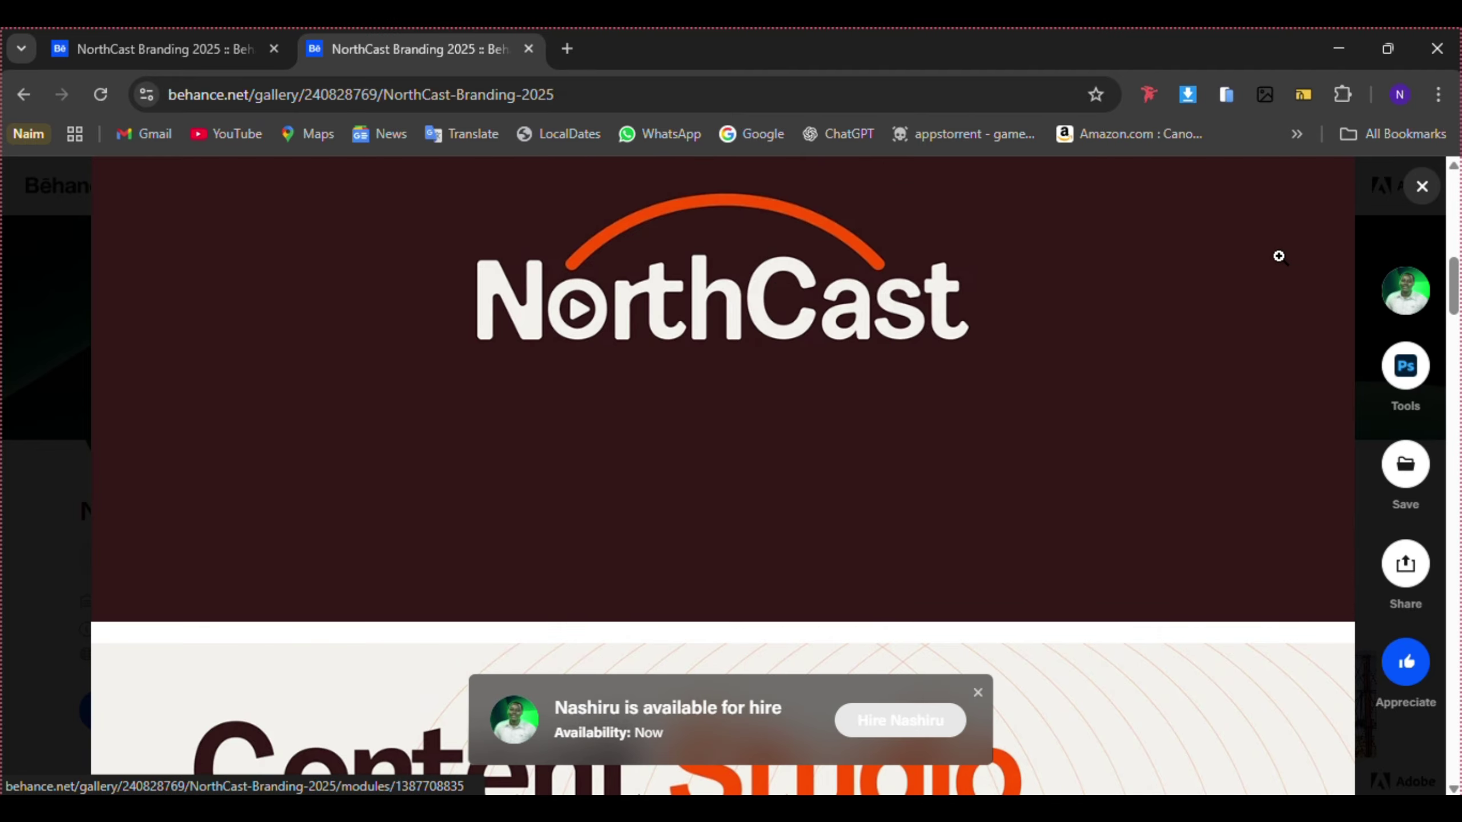
click(1422, 186)
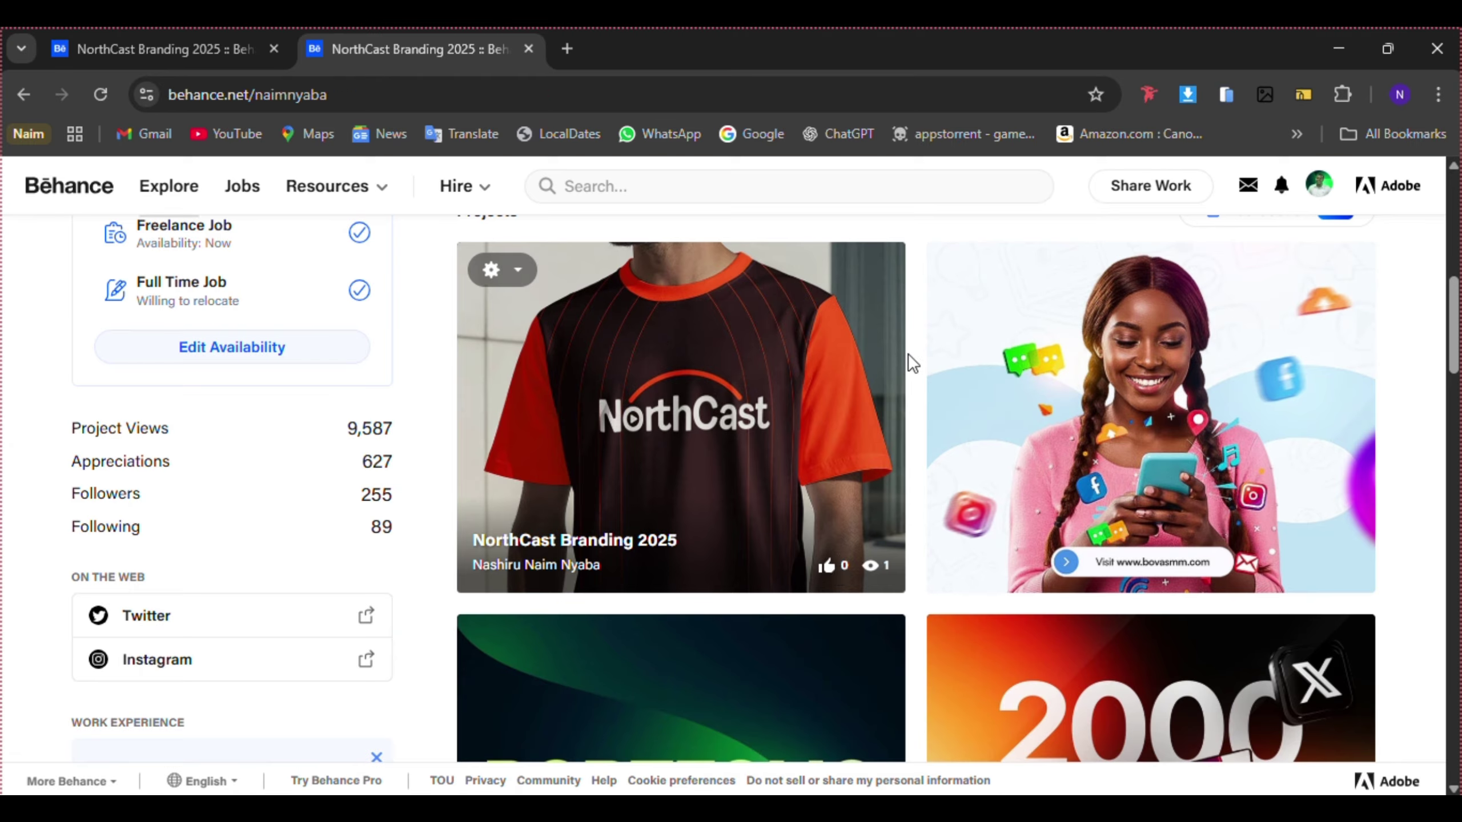